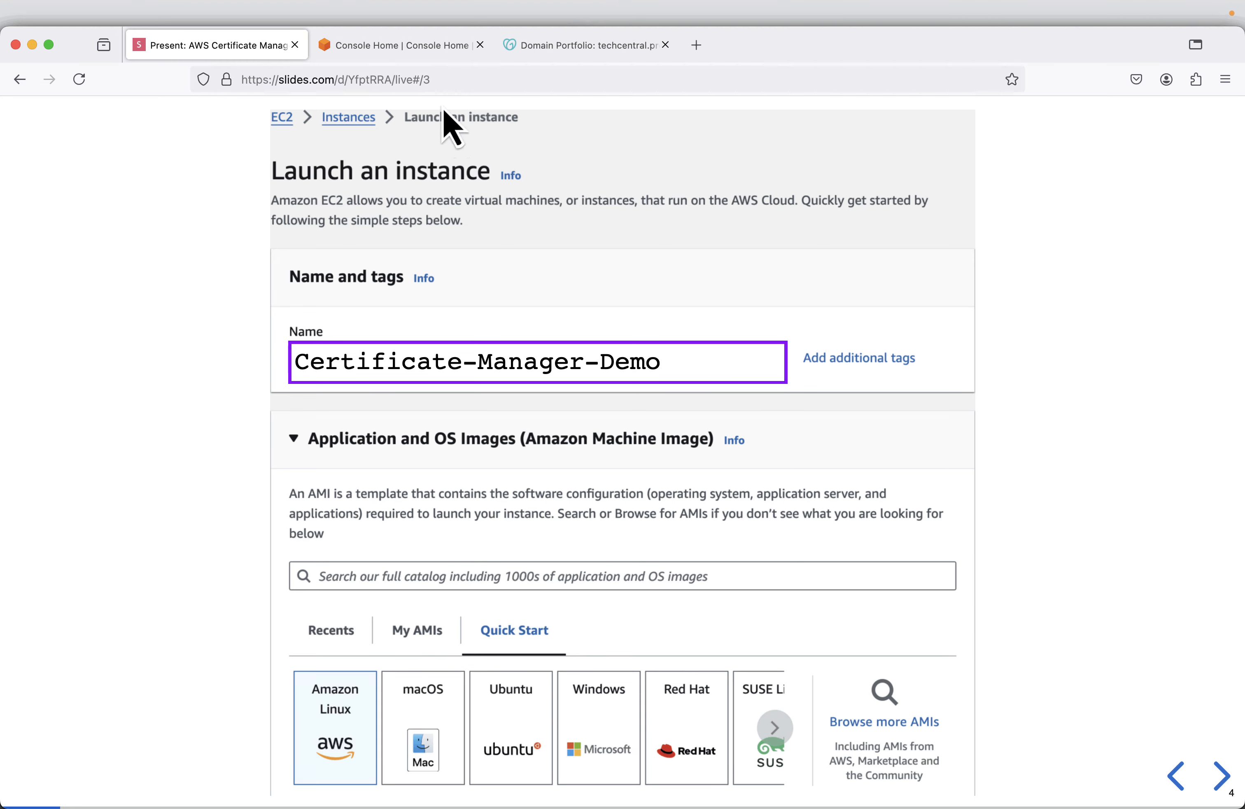
# Step: Switch from the instance-launch slide to the AWS Console Home for N. Virginia
pyautogui.click(430, 45)
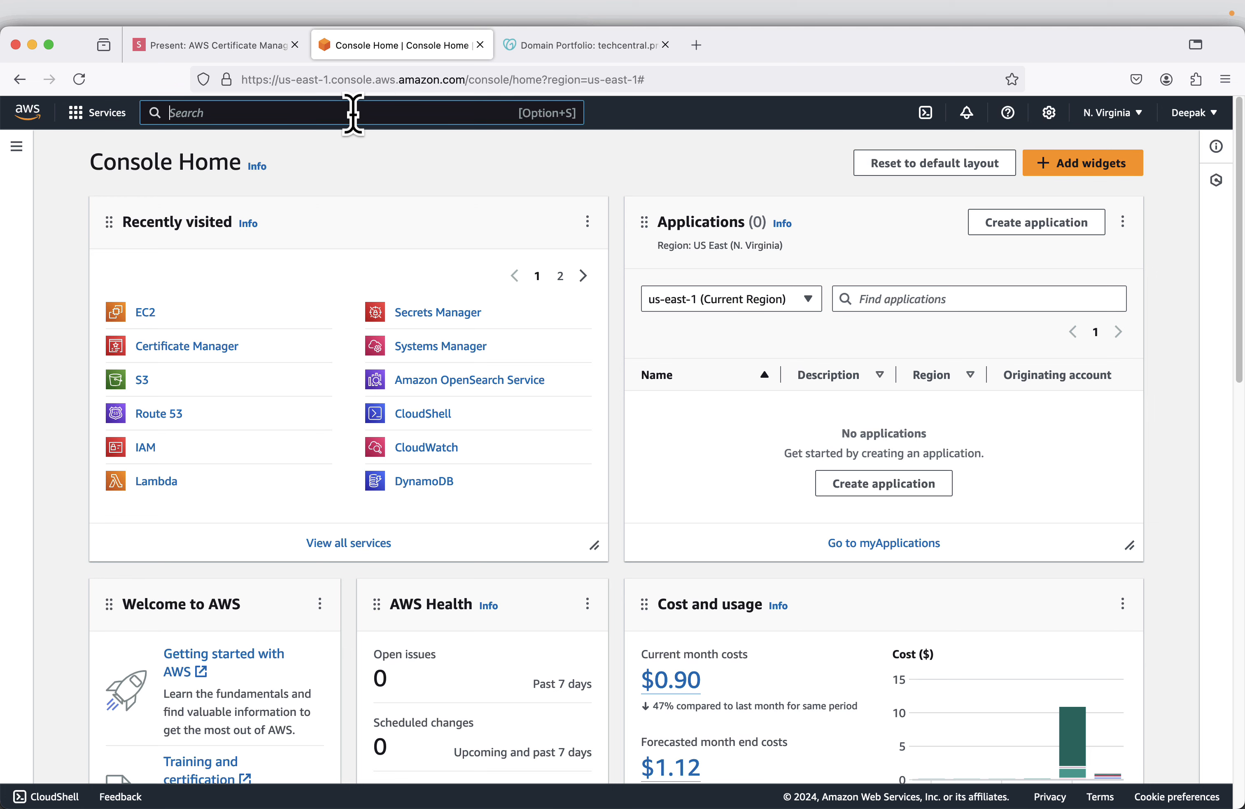
# Step: Open EC2 and start a new instance named Certificate-Manager-Demo
pyautogui.click(352, 113)
pyautogui.write('ec2')
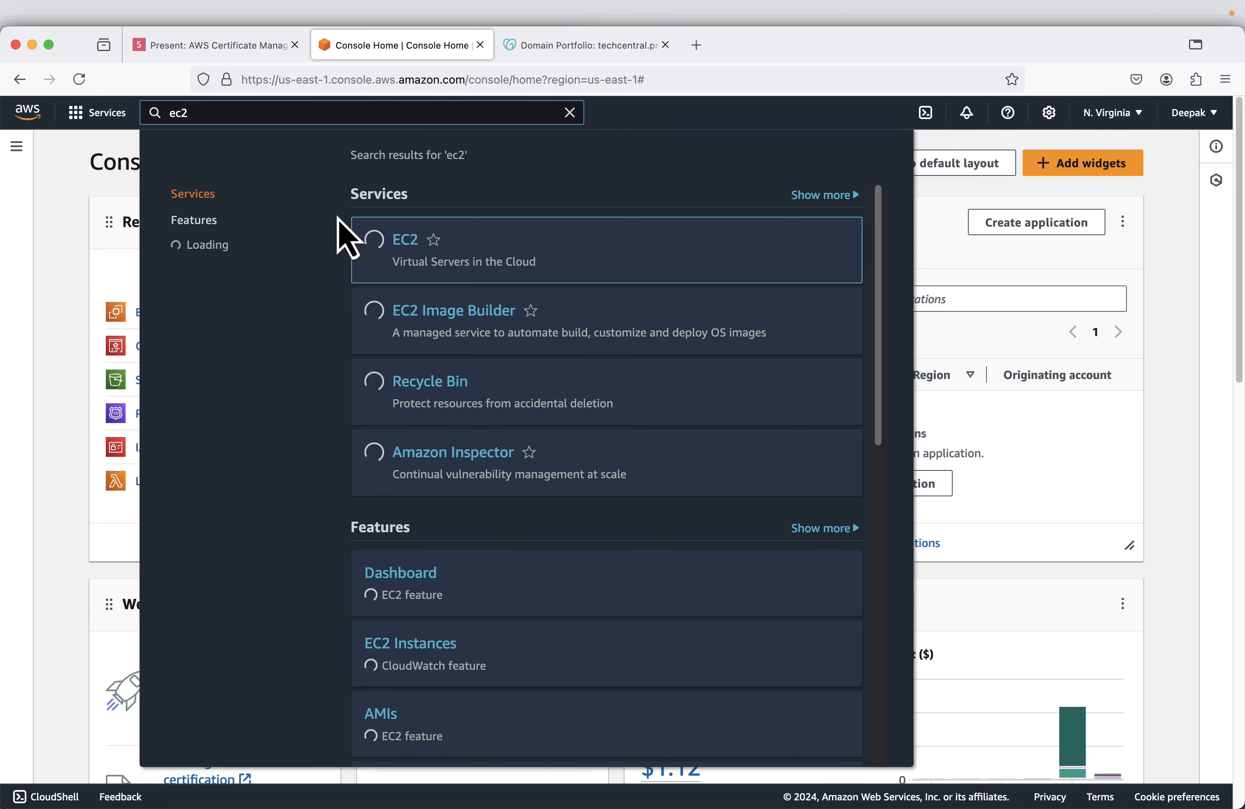
pyautogui.click(401, 239)
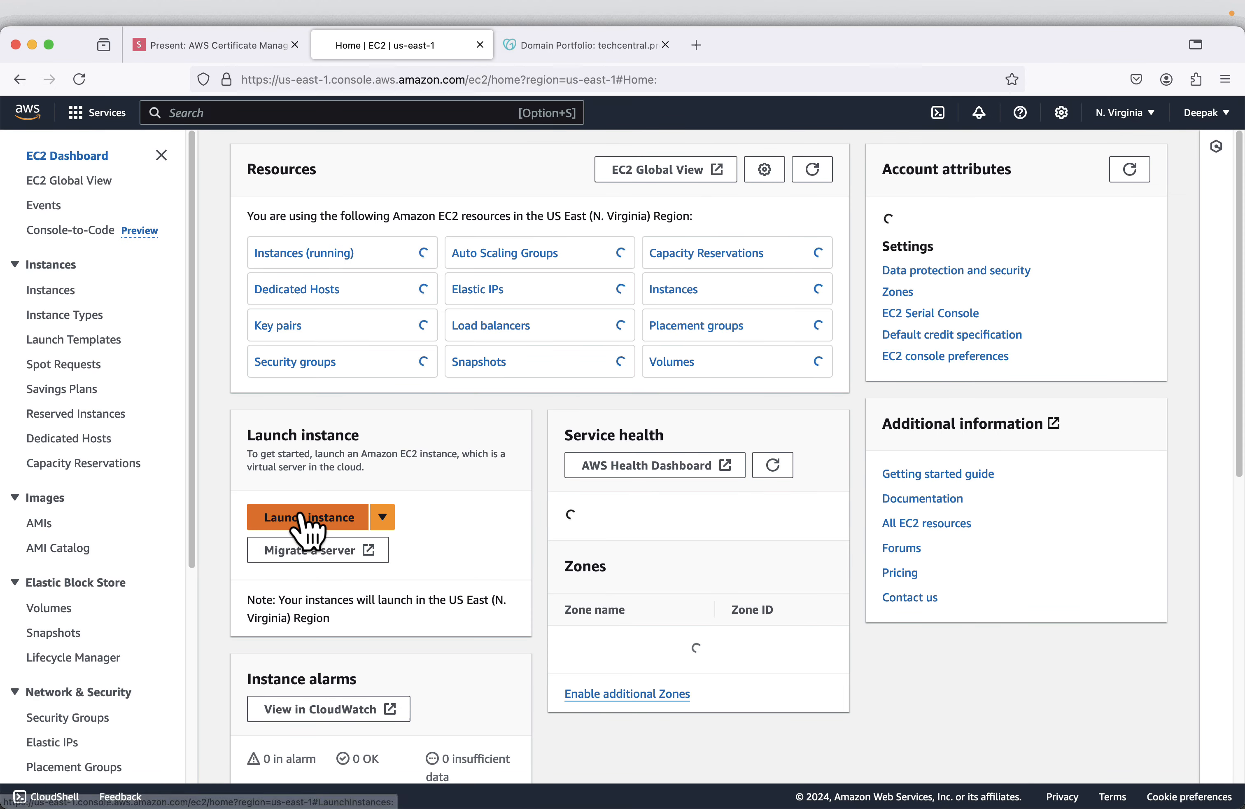
pyautogui.click(312, 517)
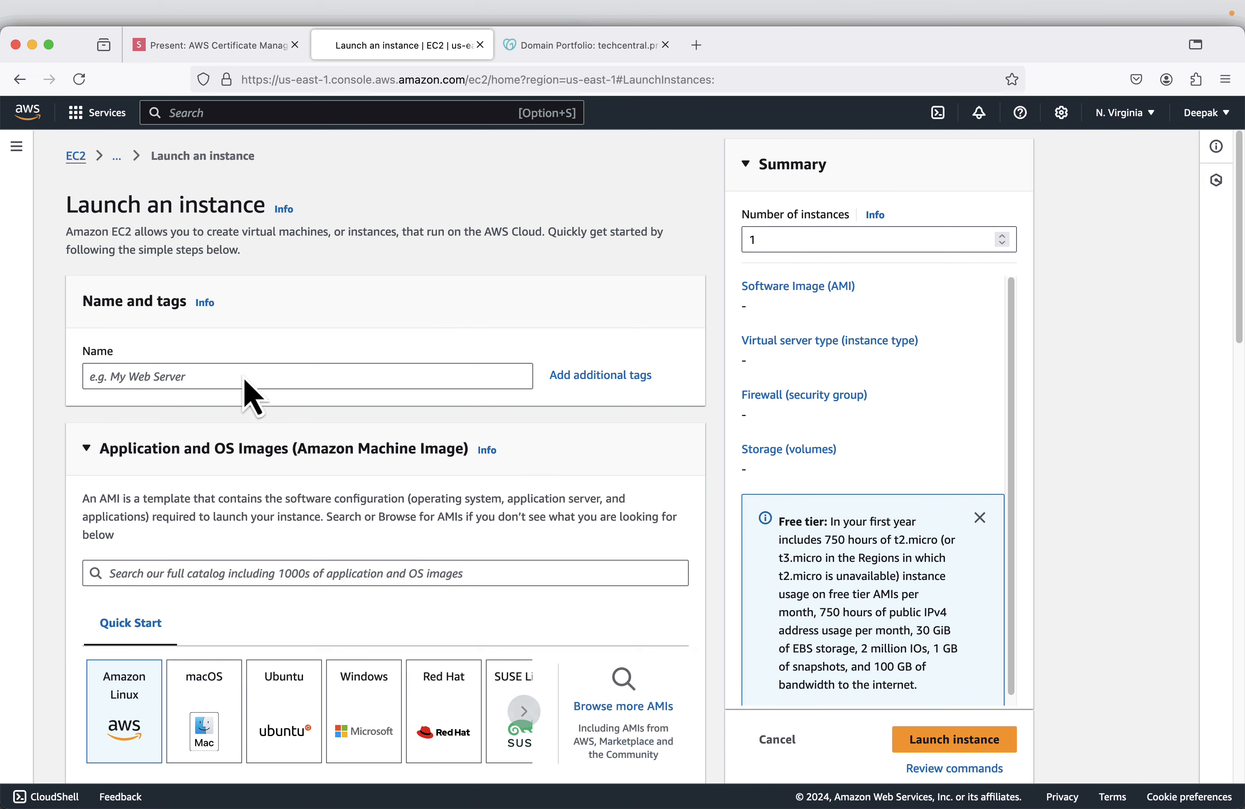
pyautogui.rightClick(253, 376)
pyautogui.click(317, 464)
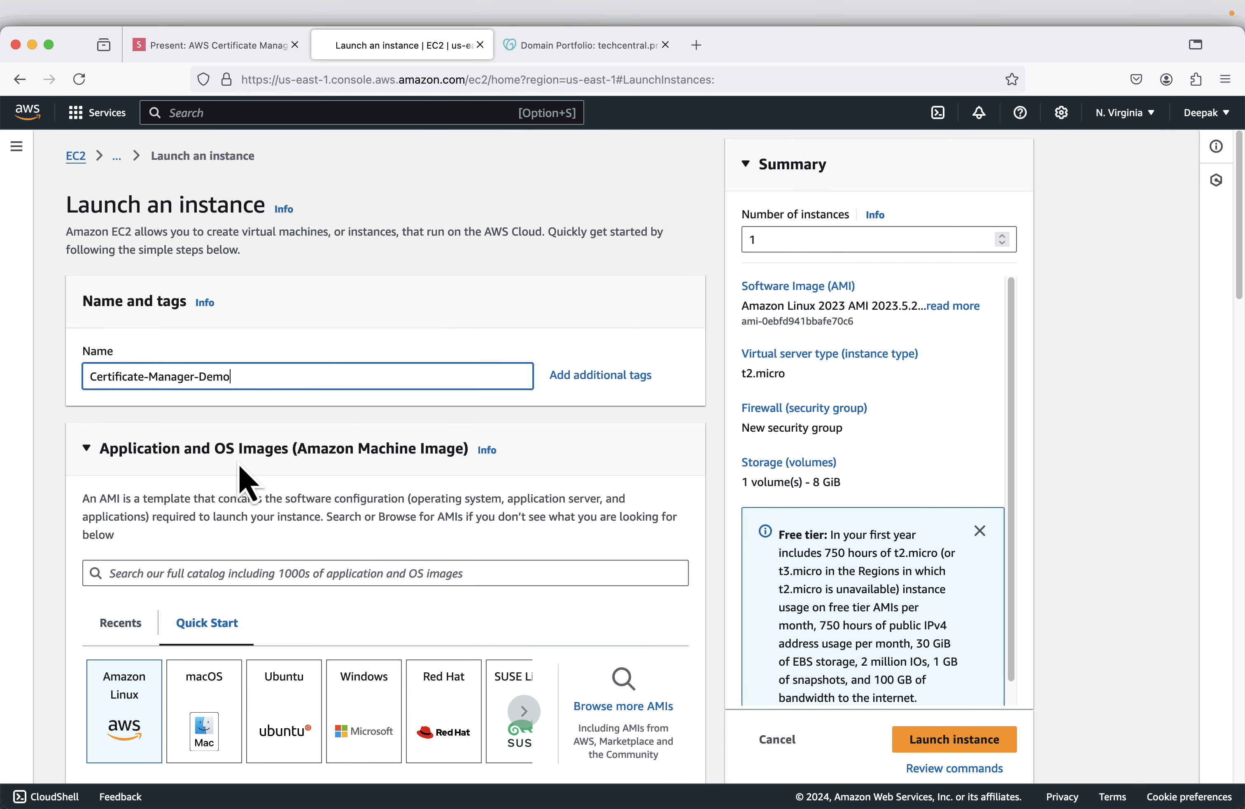
# Step: Set the instance to proceed without a key pair
pyautogui.scroll(-3, 247, 480)
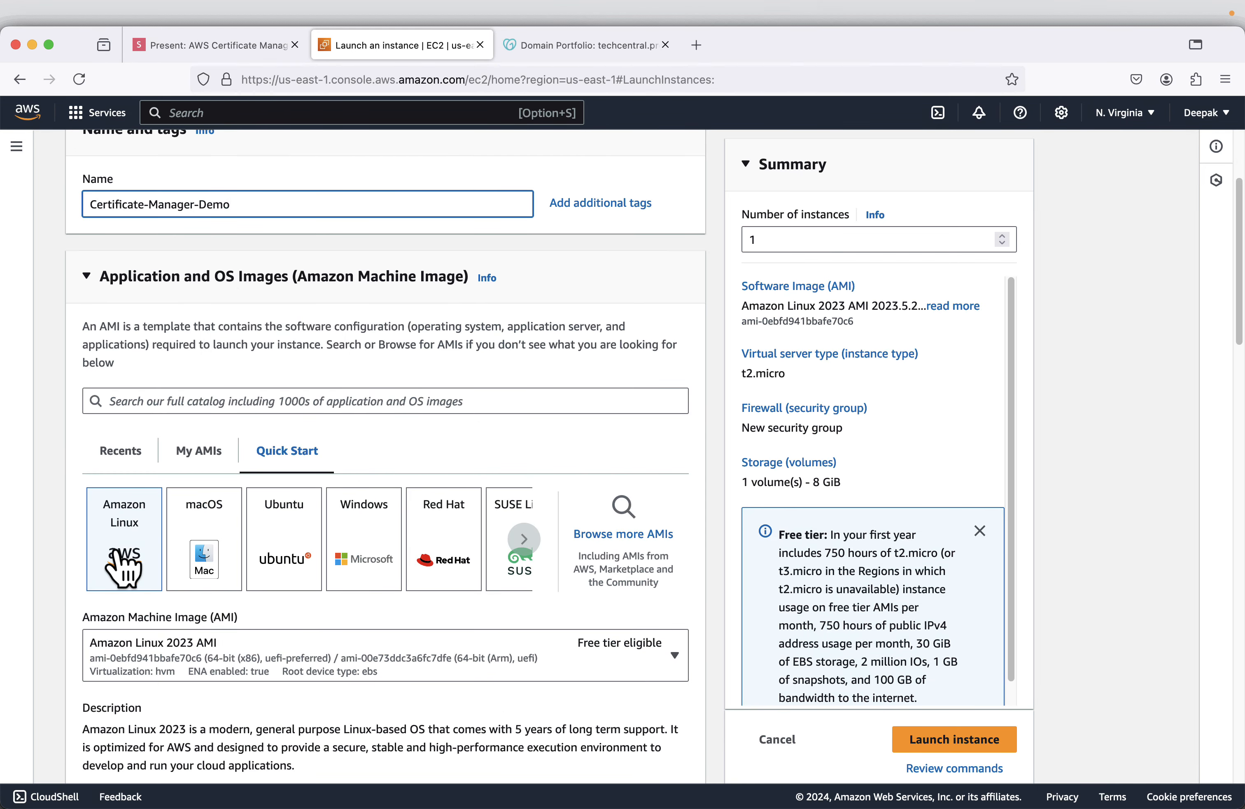
pyautogui.scroll(-4, 147, 561)
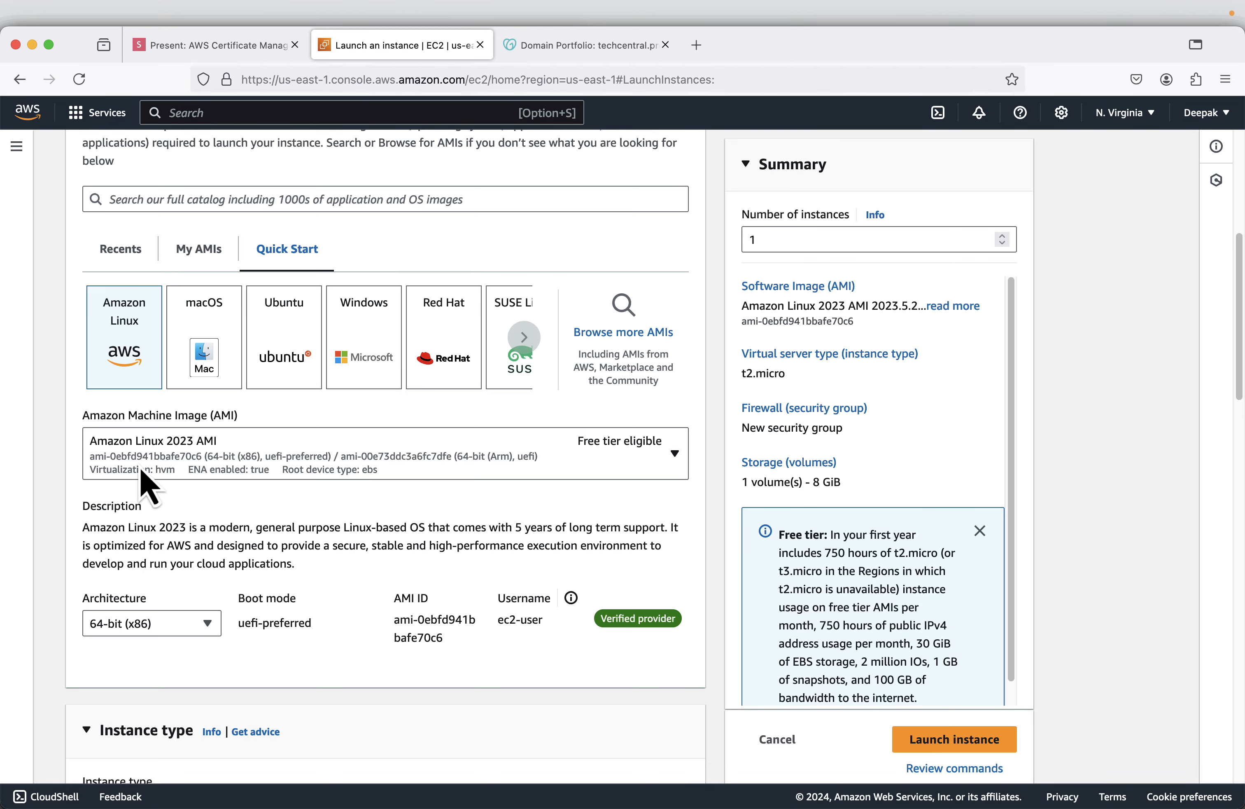
pyautogui.scroll(-5, 145, 481)
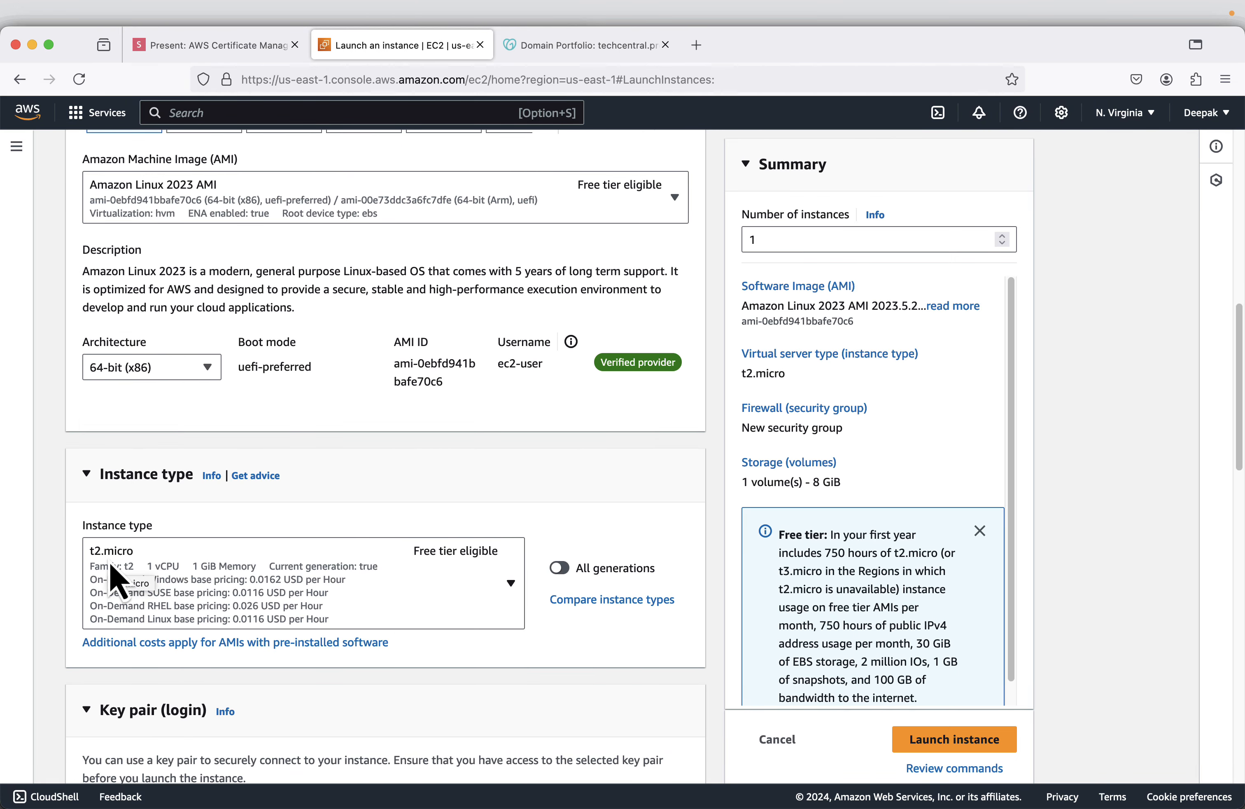
pyautogui.scroll(-5, 504, 580)
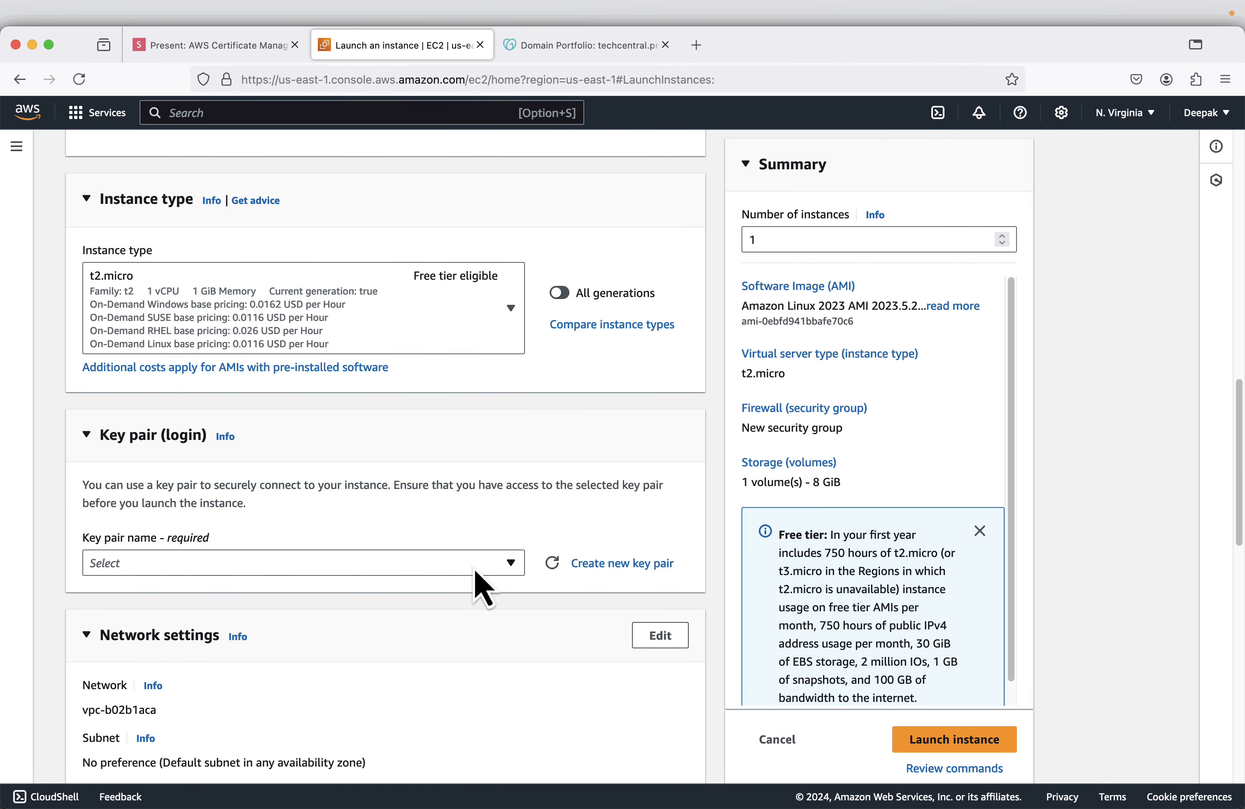
pyautogui.click(263, 572)
pyautogui.click(245, 641)
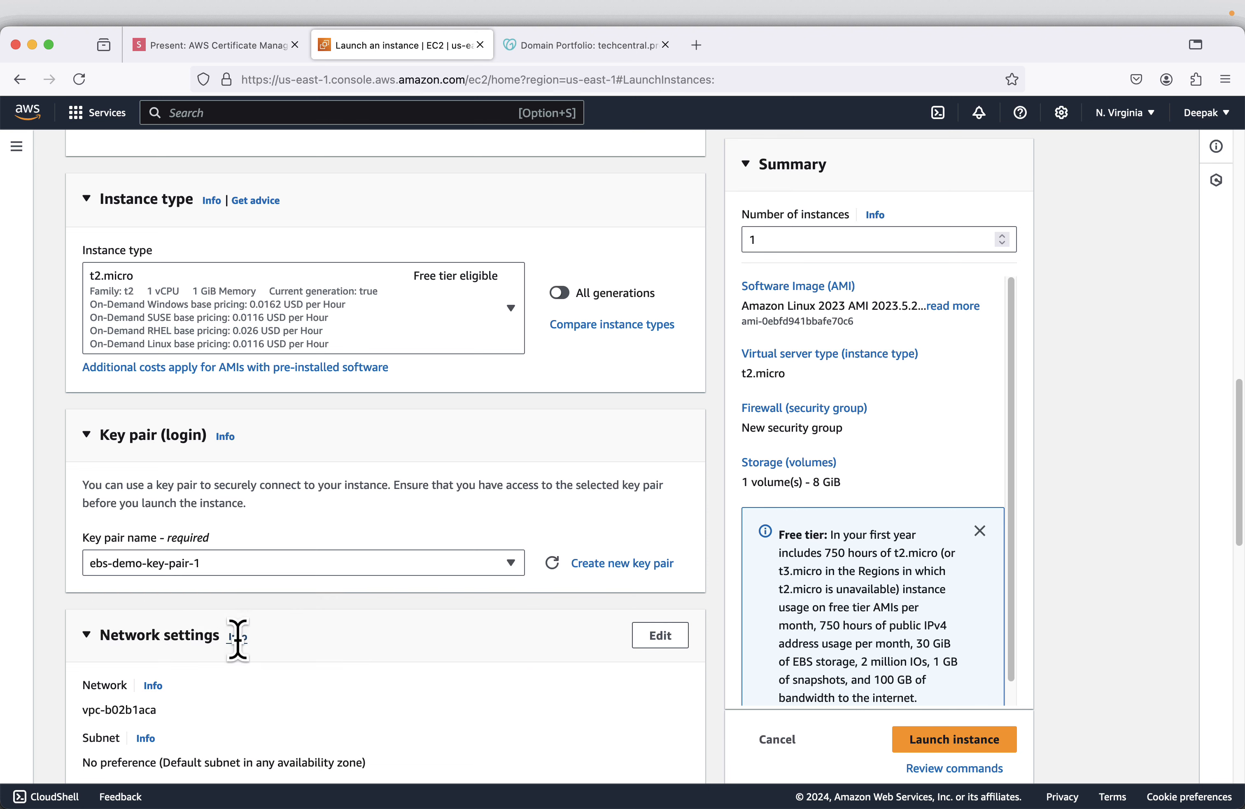
pyautogui.scroll(-1, 237, 641)
pyautogui.click(252, 554)
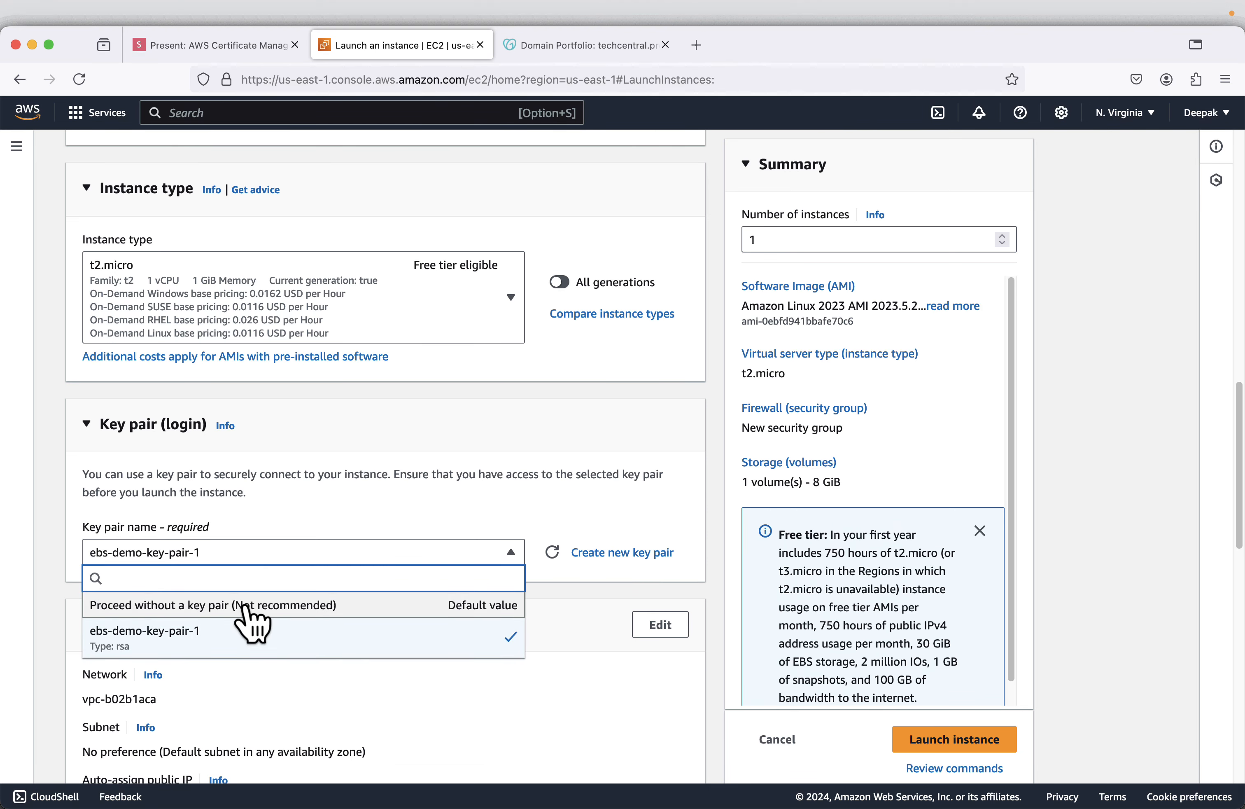
pyautogui.click(244, 606)
# Step: Block SSH traffic and allow HTTPS and HTTP traffic from the internet
pyautogui.scroll(-5, 250, 617)
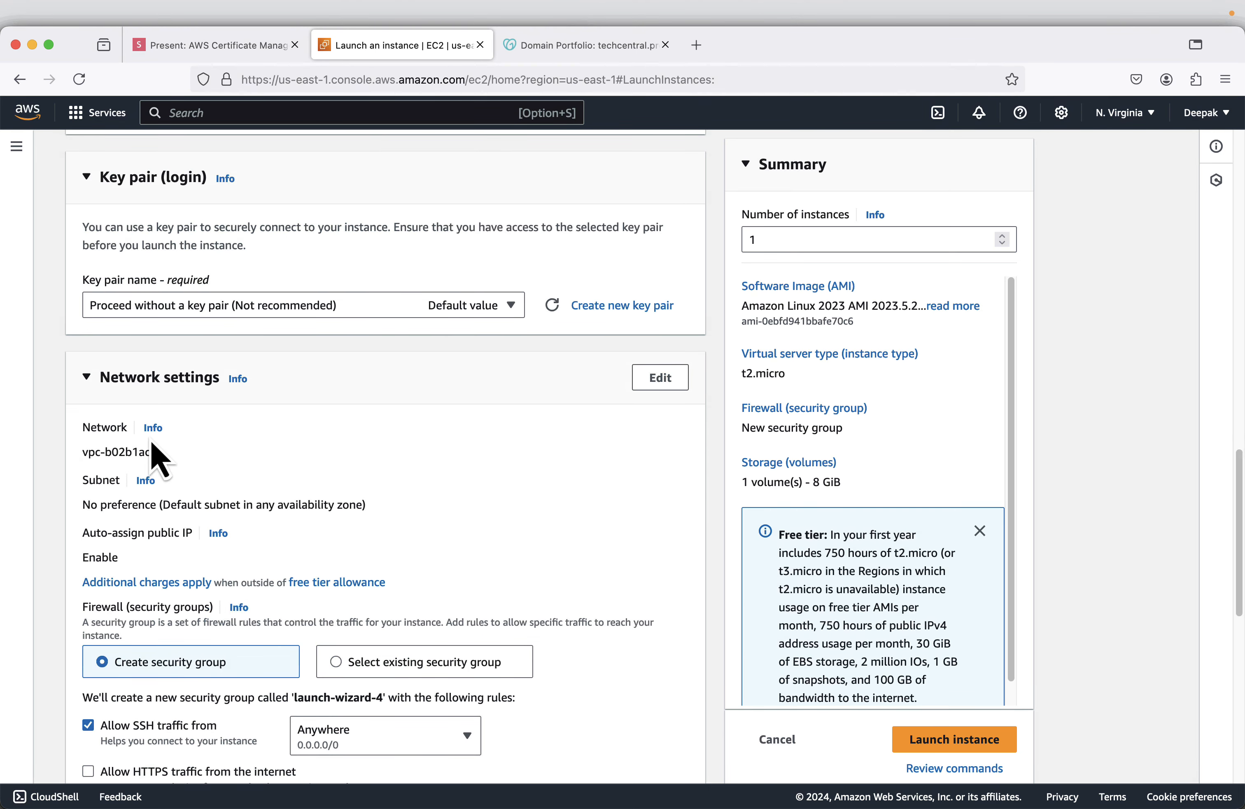
pyautogui.scroll(-2, 157, 457)
pyautogui.scroll(-3, 310, 452)
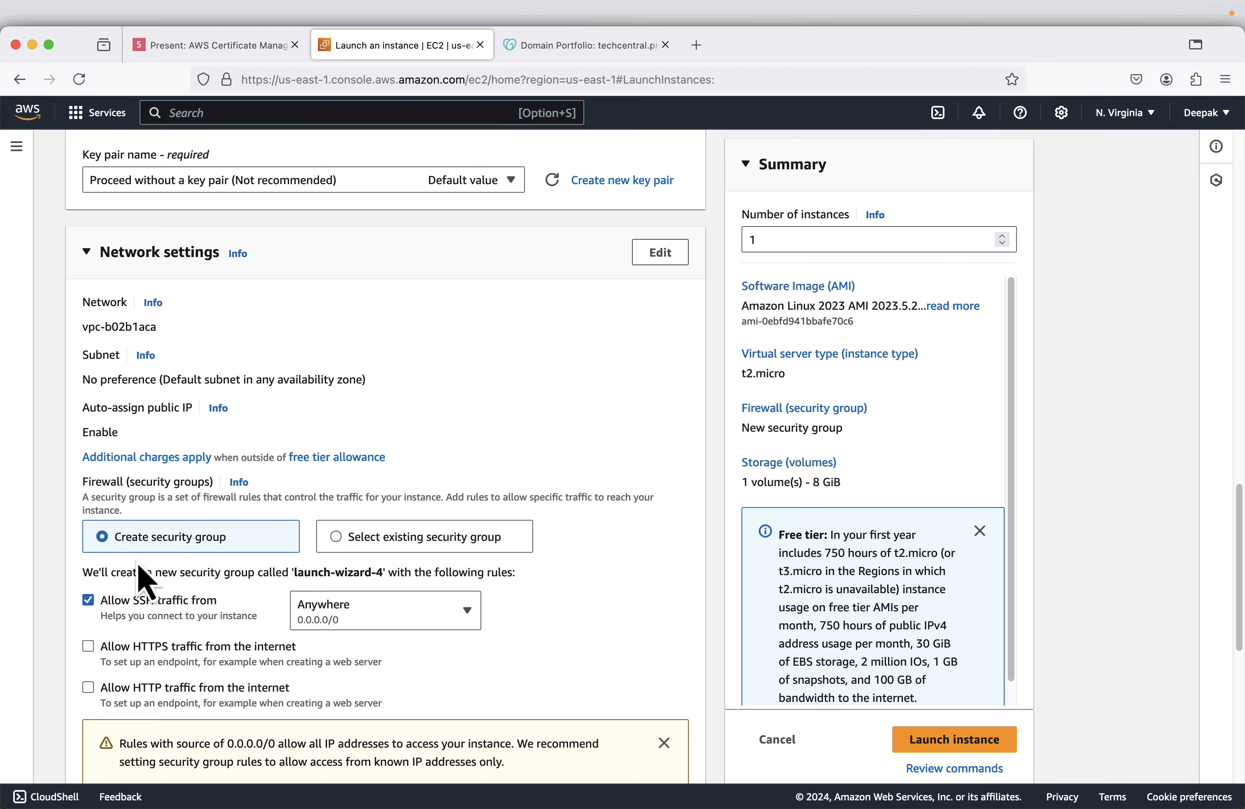
pyautogui.click(87, 600)
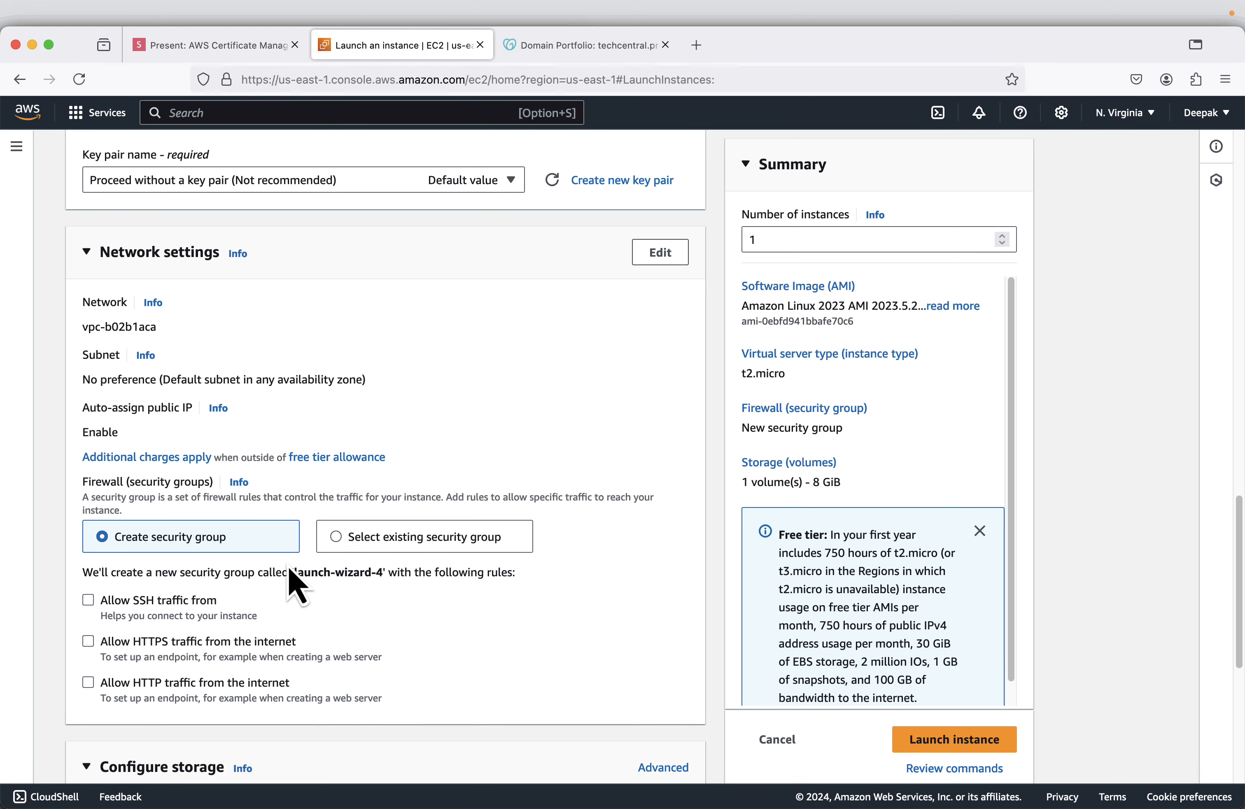
pyautogui.click(87, 641)
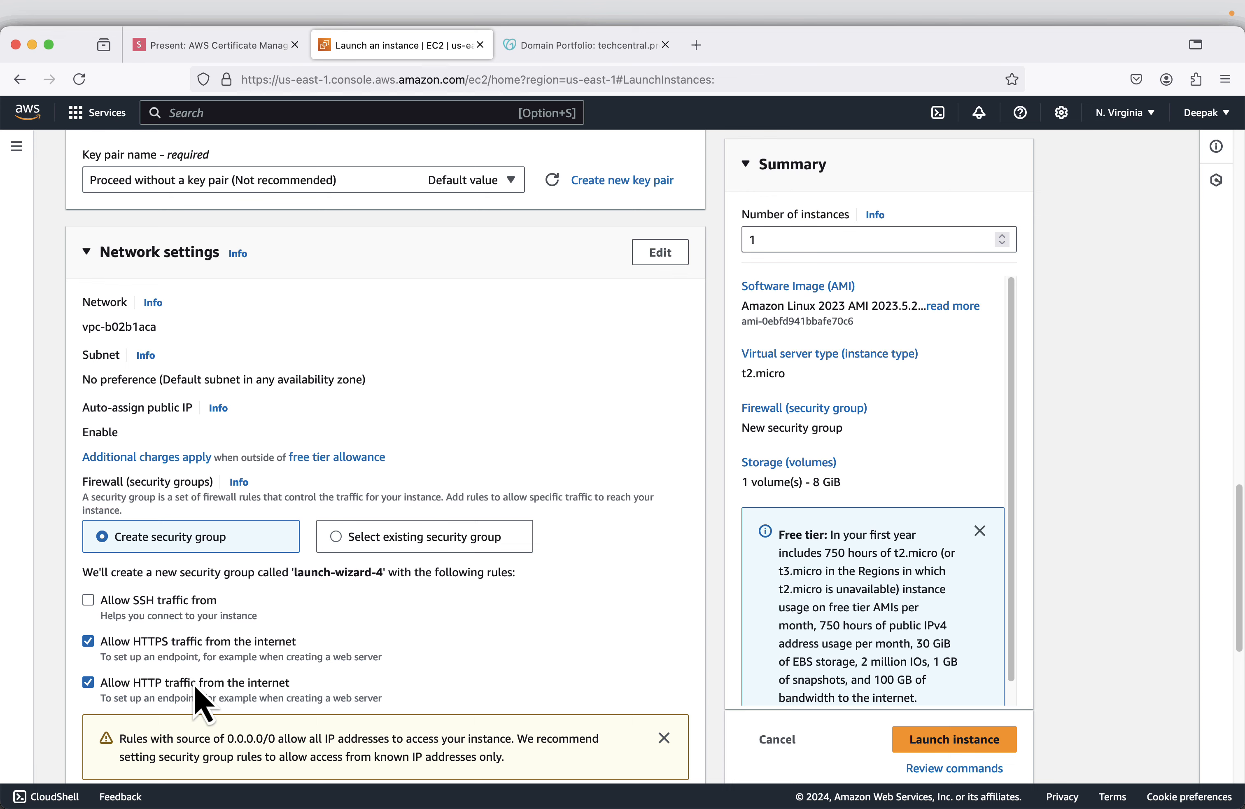
pyautogui.scroll(-8, 478, 597)
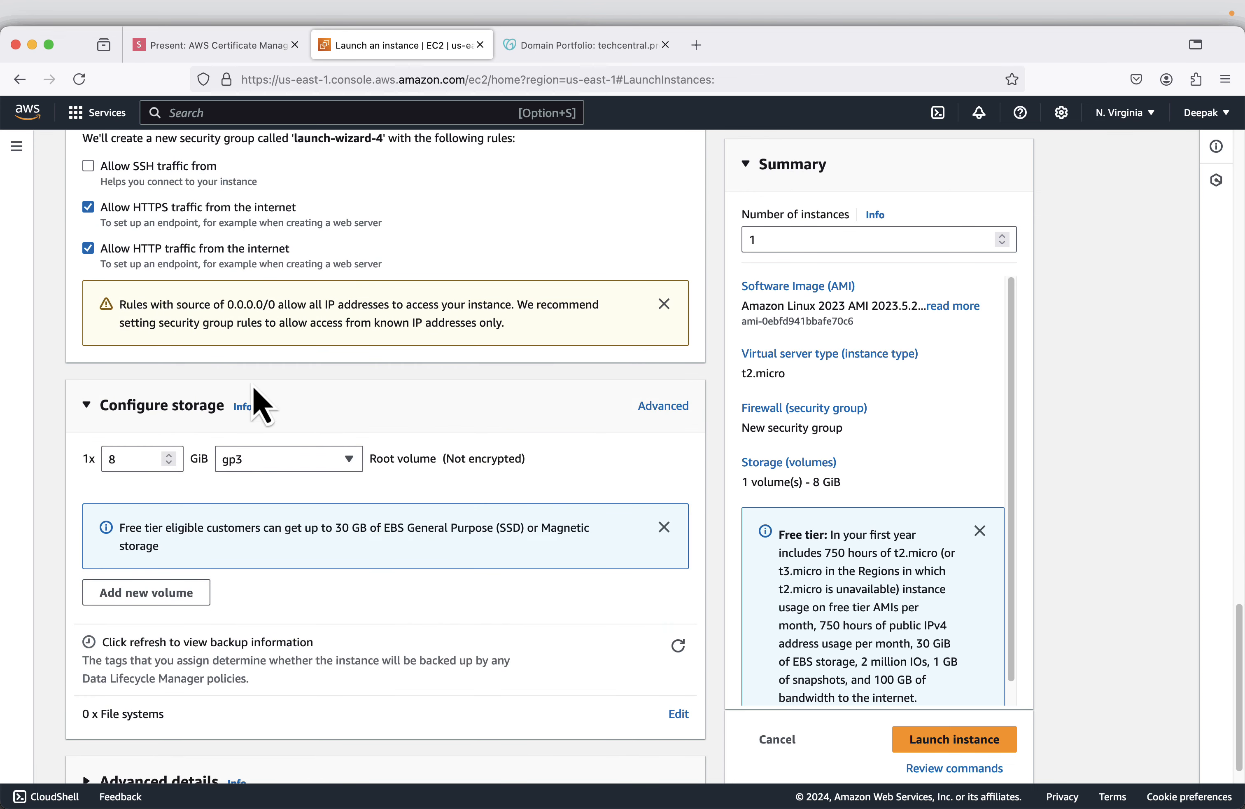
pyautogui.scroll(-1, 462, 390)
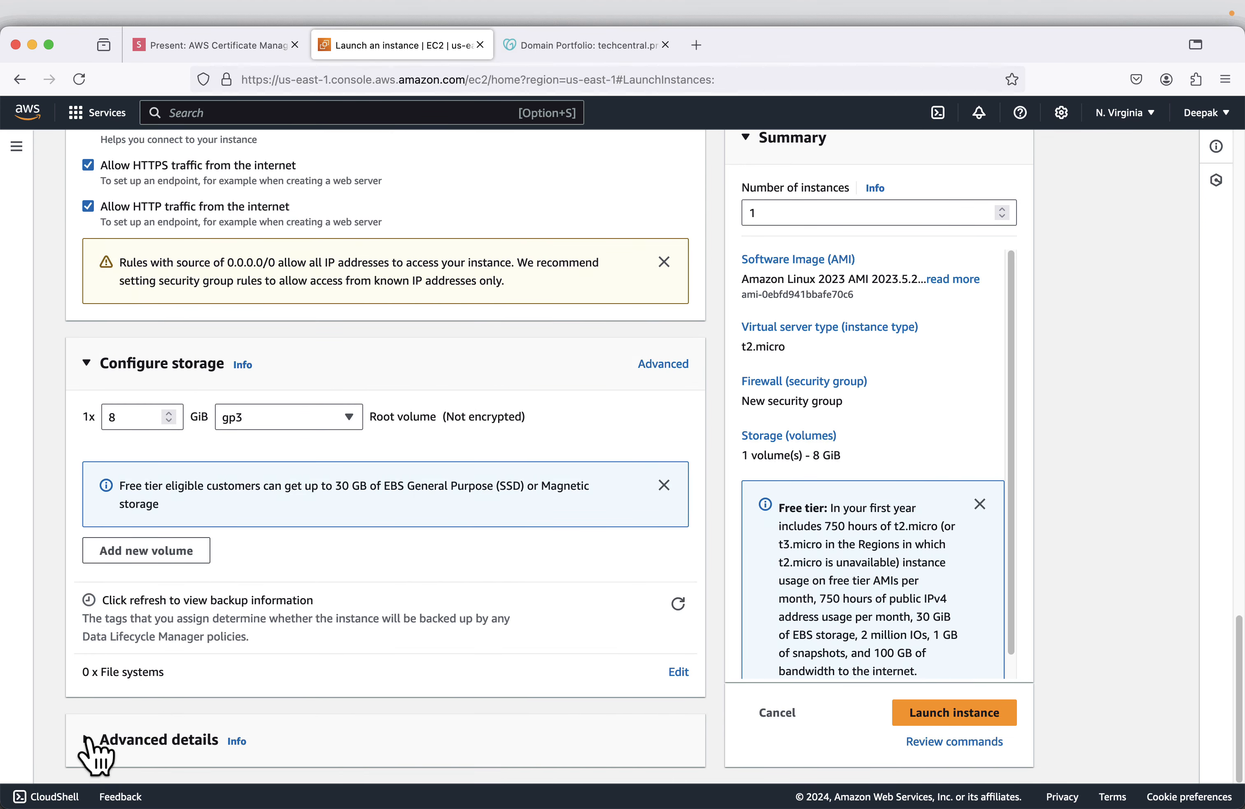
# Step: Expand Advanced details and select the User data field before going back to the slides
pyautogui.click(93, 740)
pyautogui.scroll(-10, 467, 514)
pyautogui.scroll(-15, 464, 478)
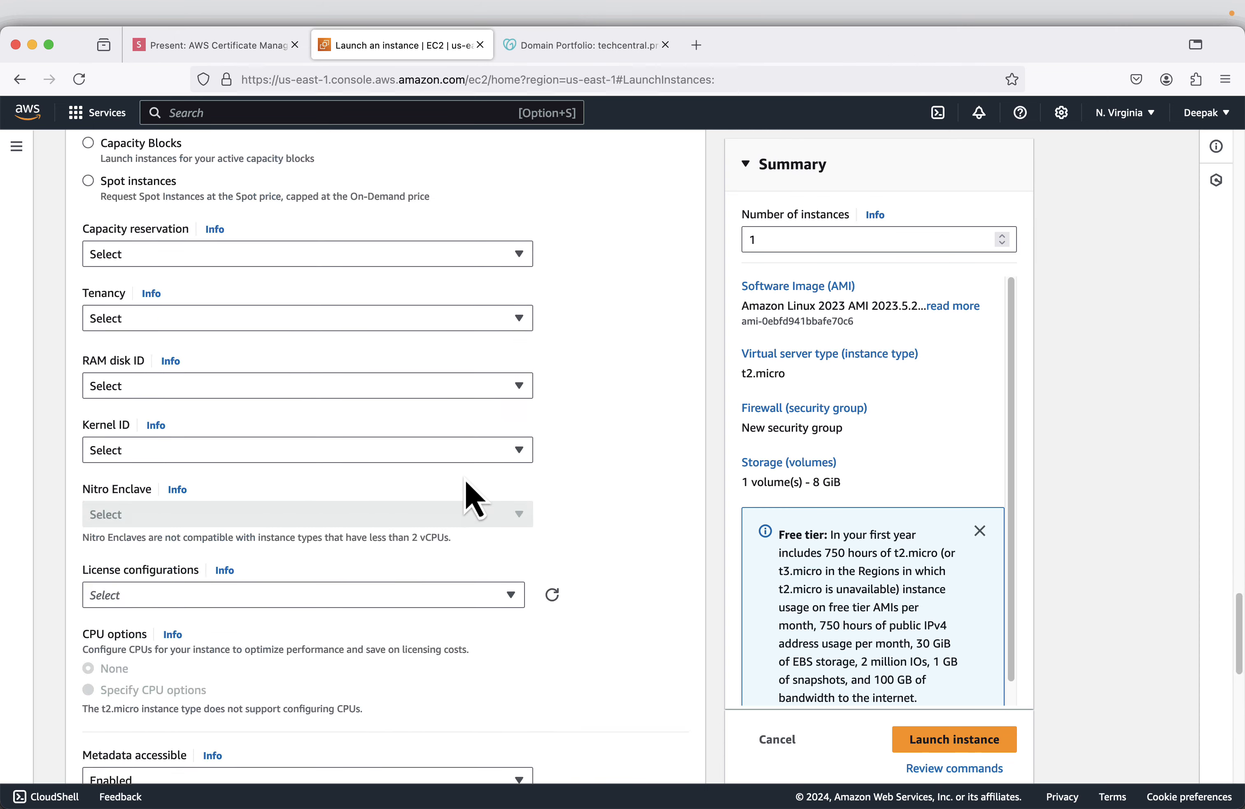
pyautogui.click(166, 522)
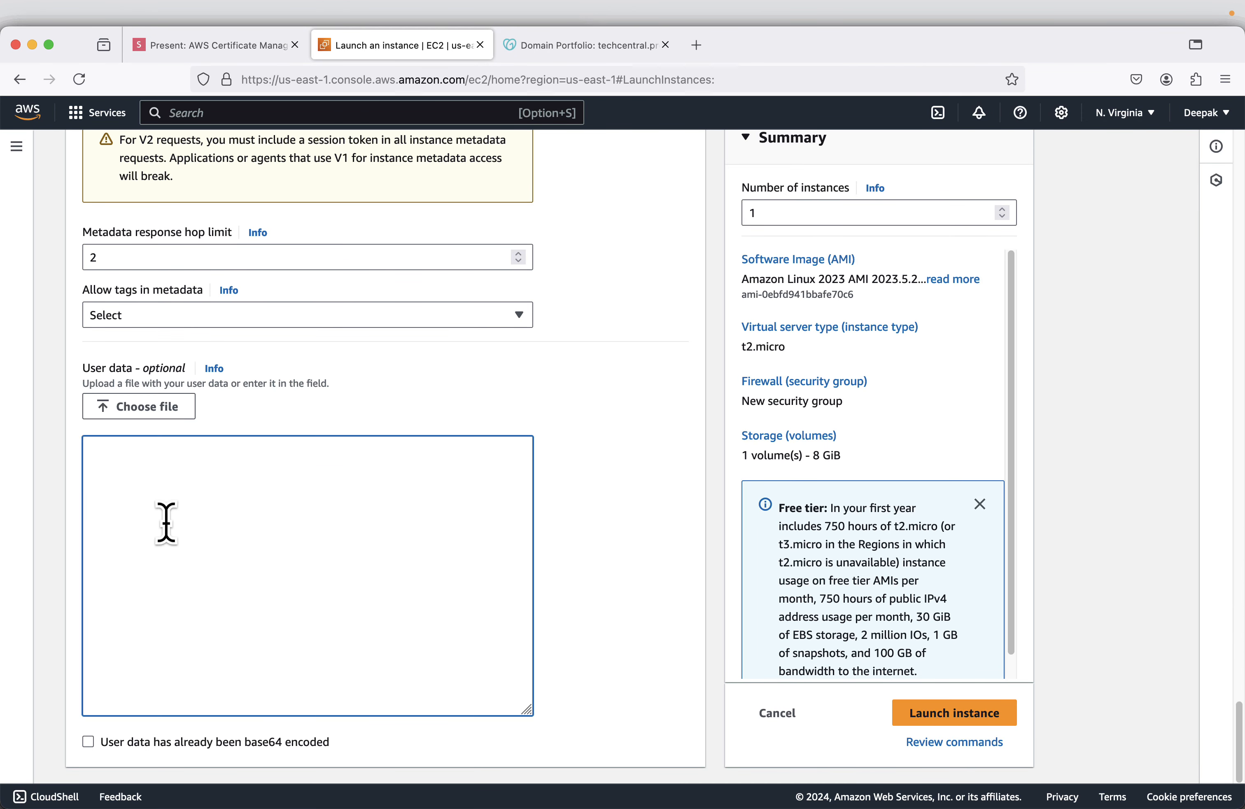
pyautogui.click(220, 46)
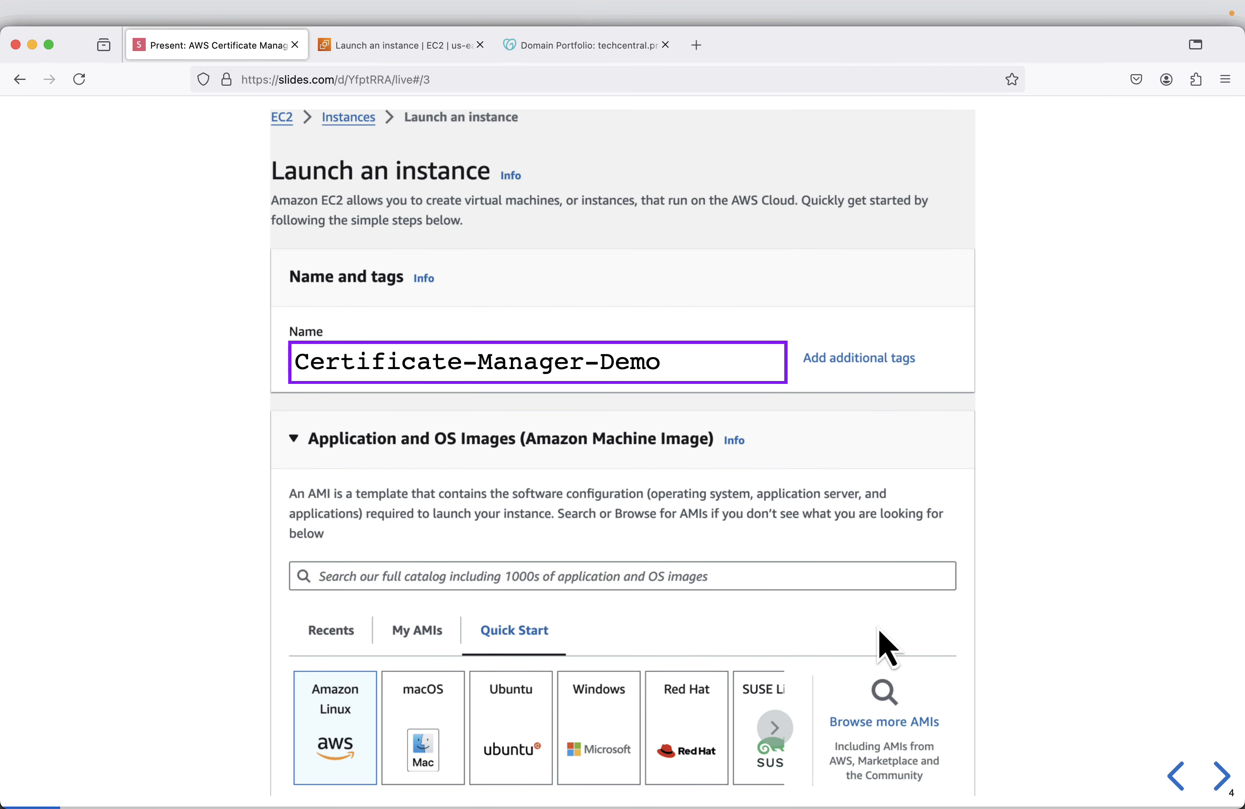
# Step: Step through the AMI, network settings and storage slides toward the user-data script
pyautogui.click(1222, 776)
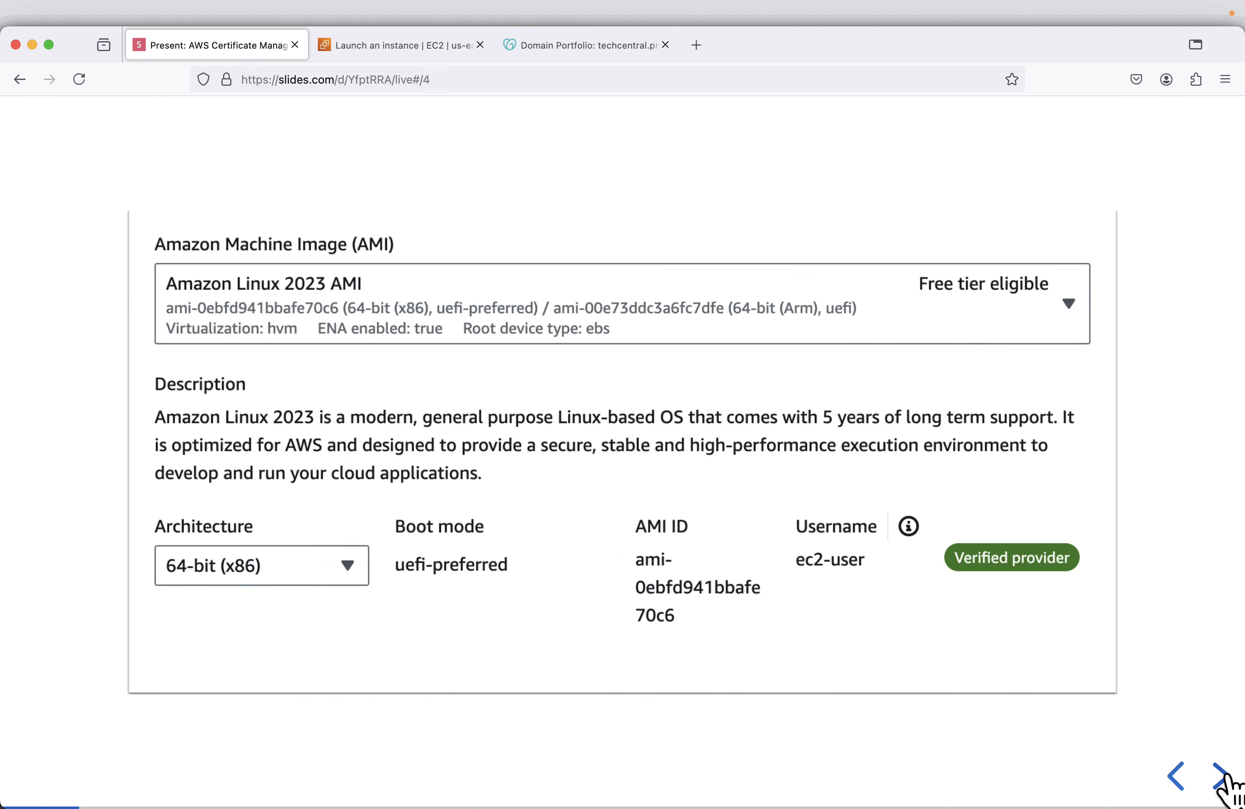
pyautogui.click(1222, 776)
pyautogui.click(1221, 776)
pyautogui.click(1221, 777)
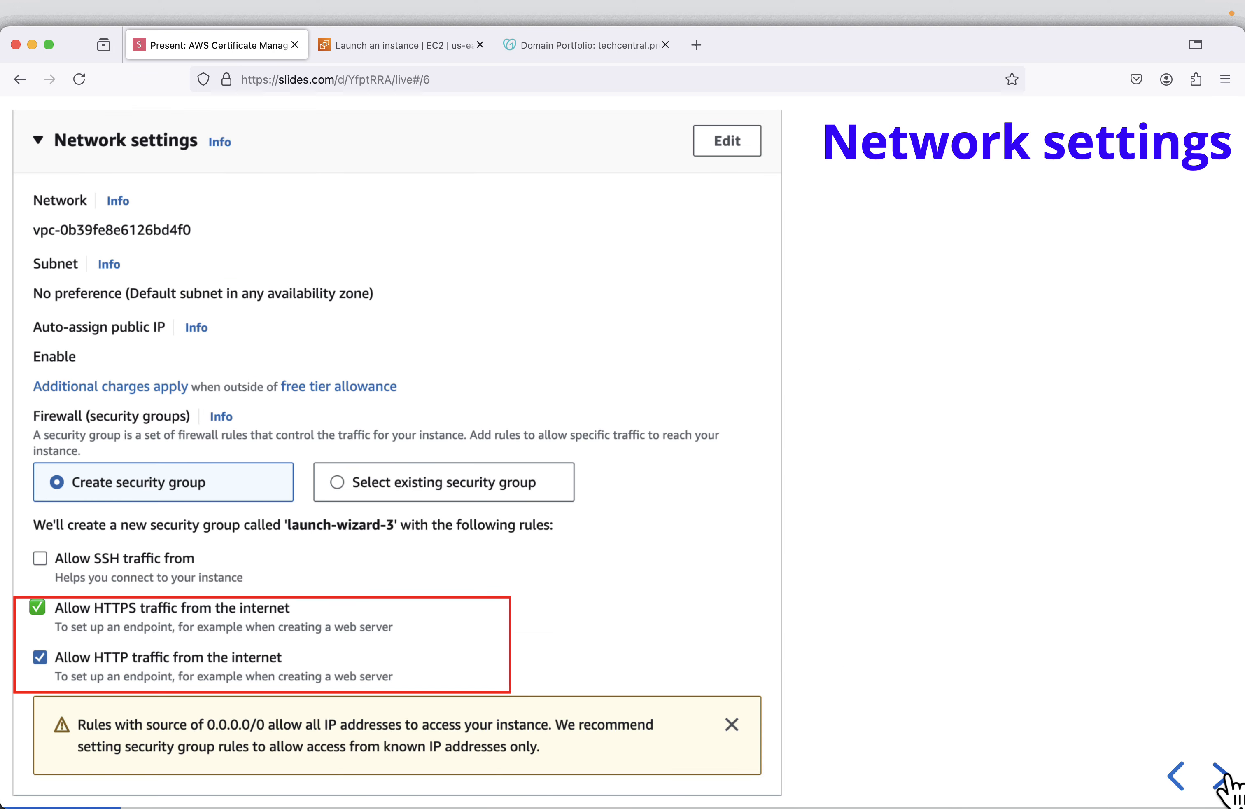
pyautogui.click(1221, 776)
pyautogui.click(1221, 776)
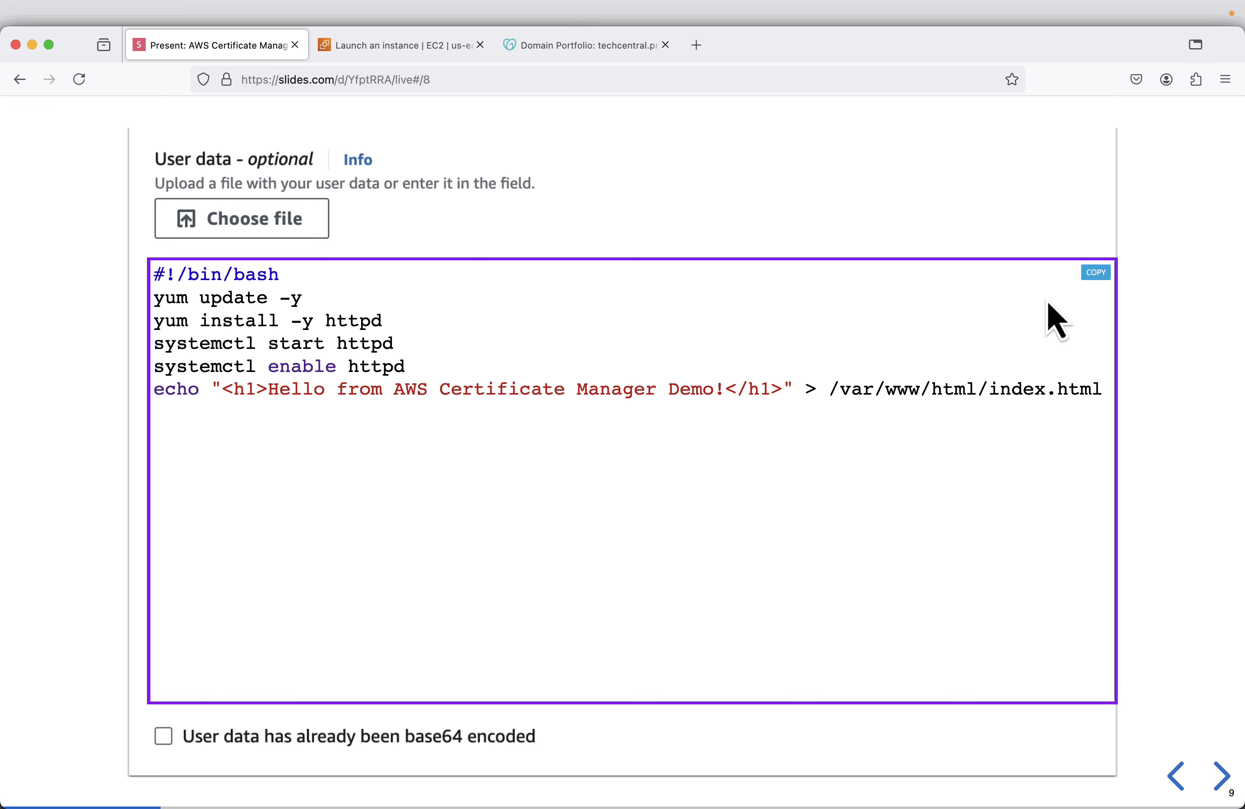
# Step: Paste the httpd bash script into User data and launch the instance
pyautogui.click(400, 53)
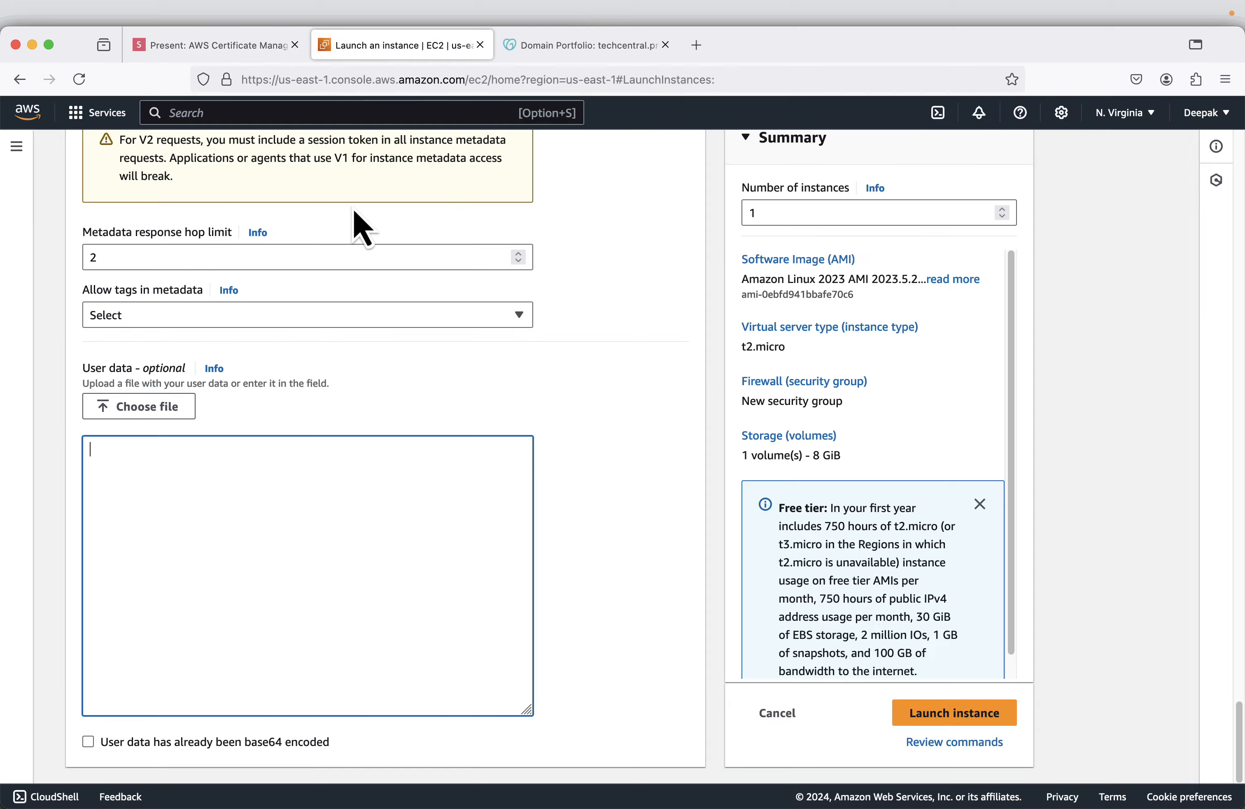
pyautogui.rightClick(191, 515)
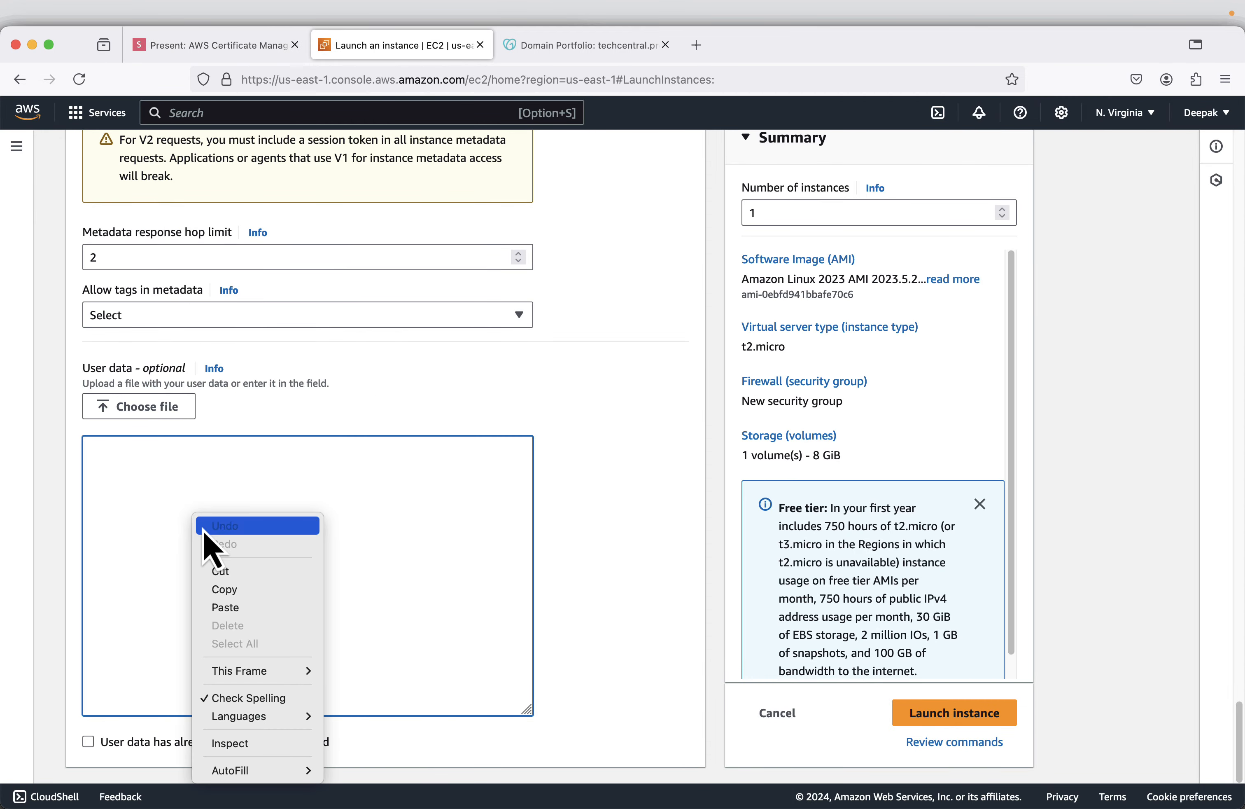
pyautogui.click(225, 608)
pyautogui.click(951, 726)
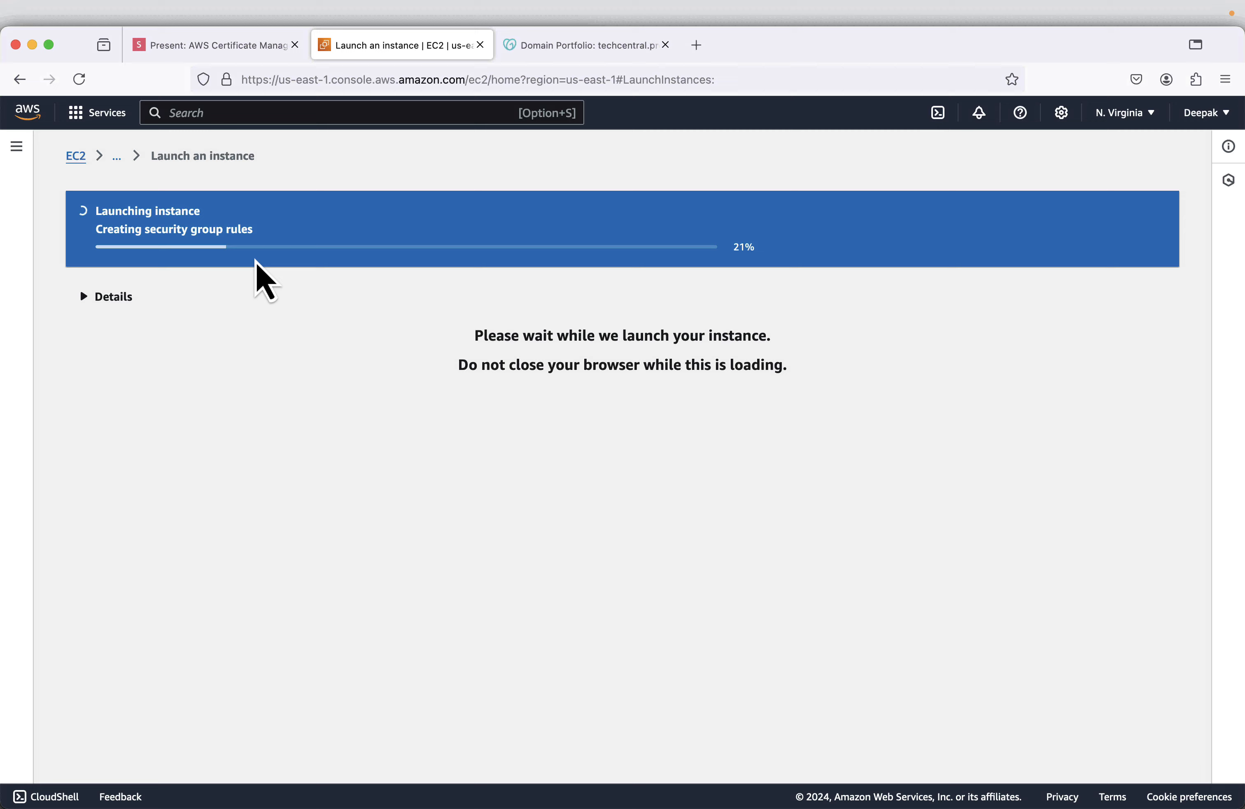
# Step: Advance the slides to the Certificate Manager console slide
pyautogui.click(180, 55)
pyautogui.click(1222, 777)
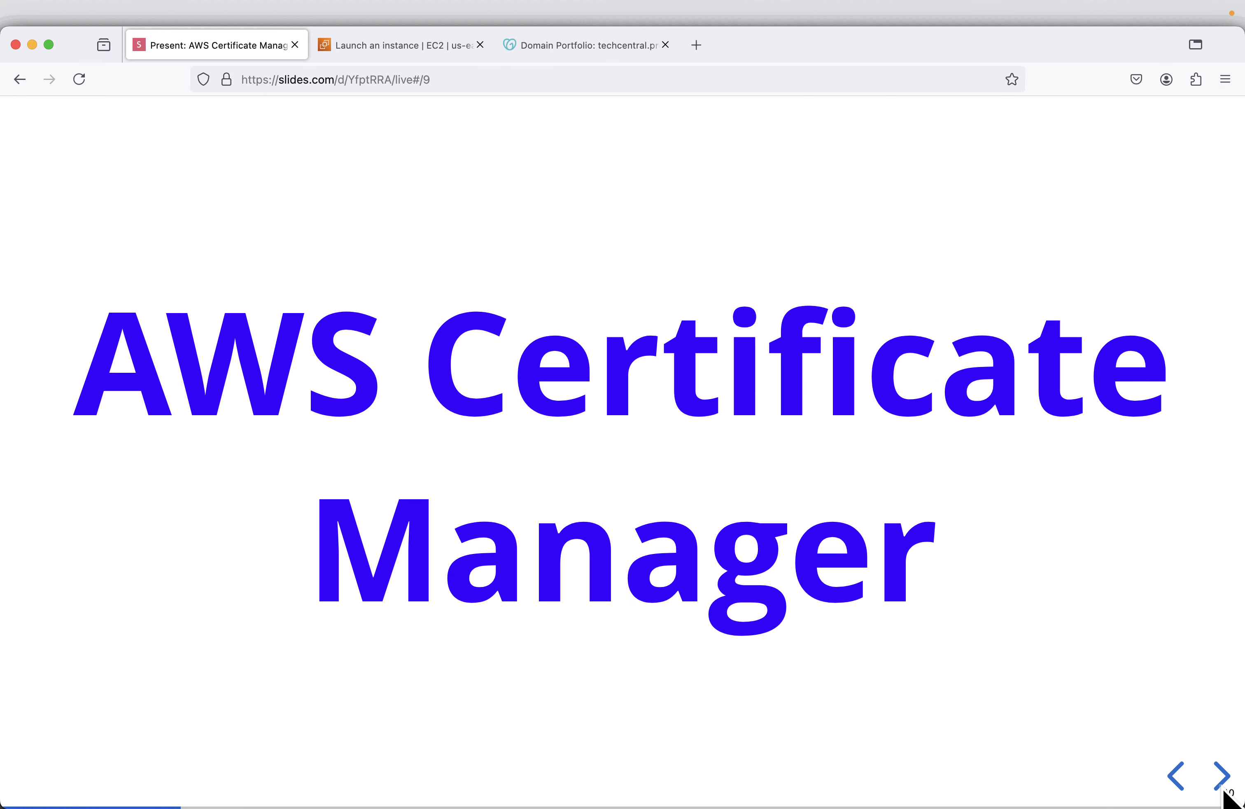
pyautogui.click(1222, 776)
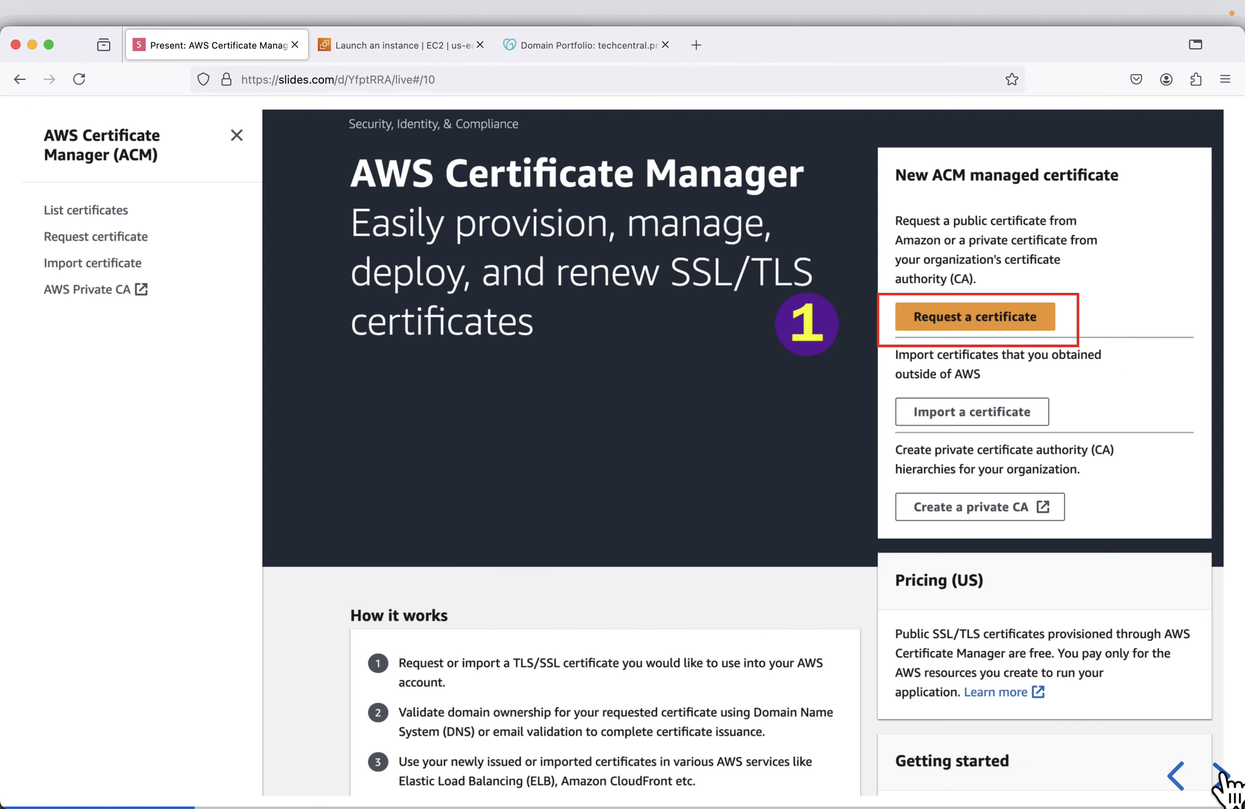
# Step: Search 'certif' and open Certificate Manager in a new browser tab
pyautogui.click(426, 45)
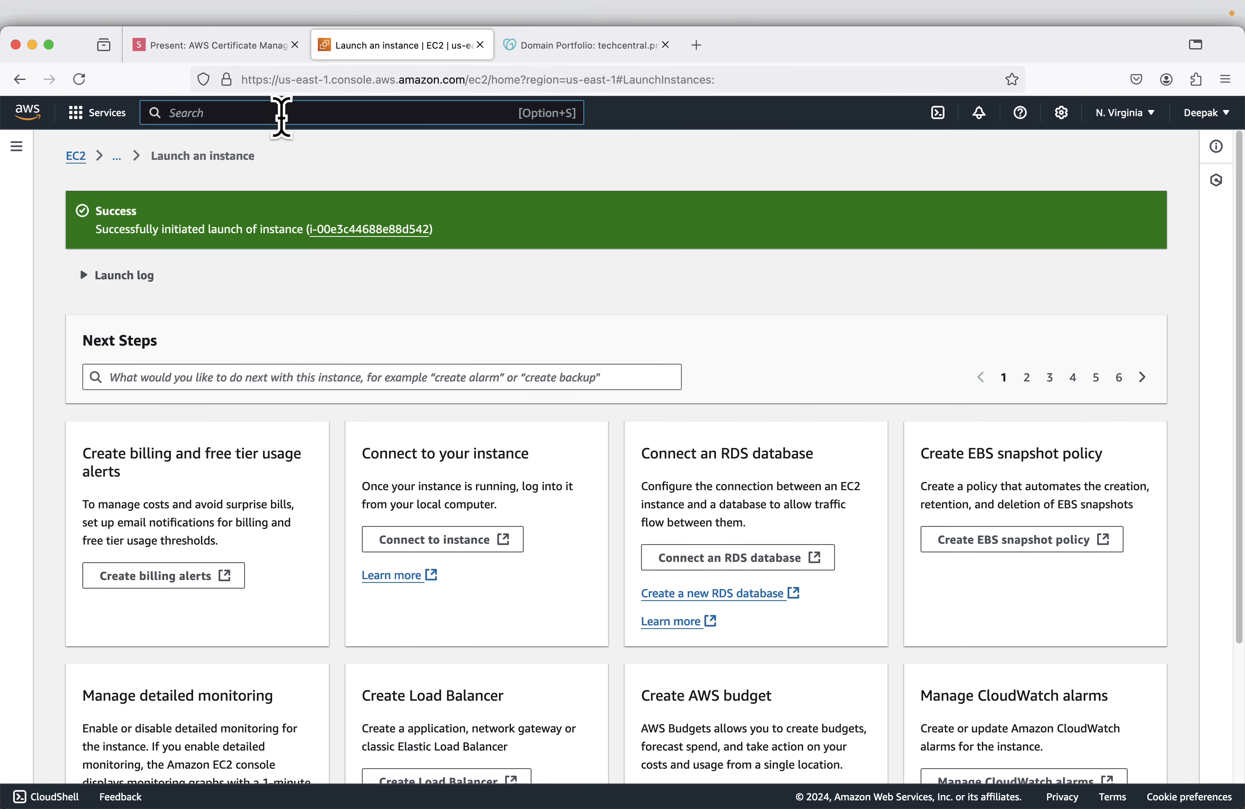
pyautogui.write('certf')
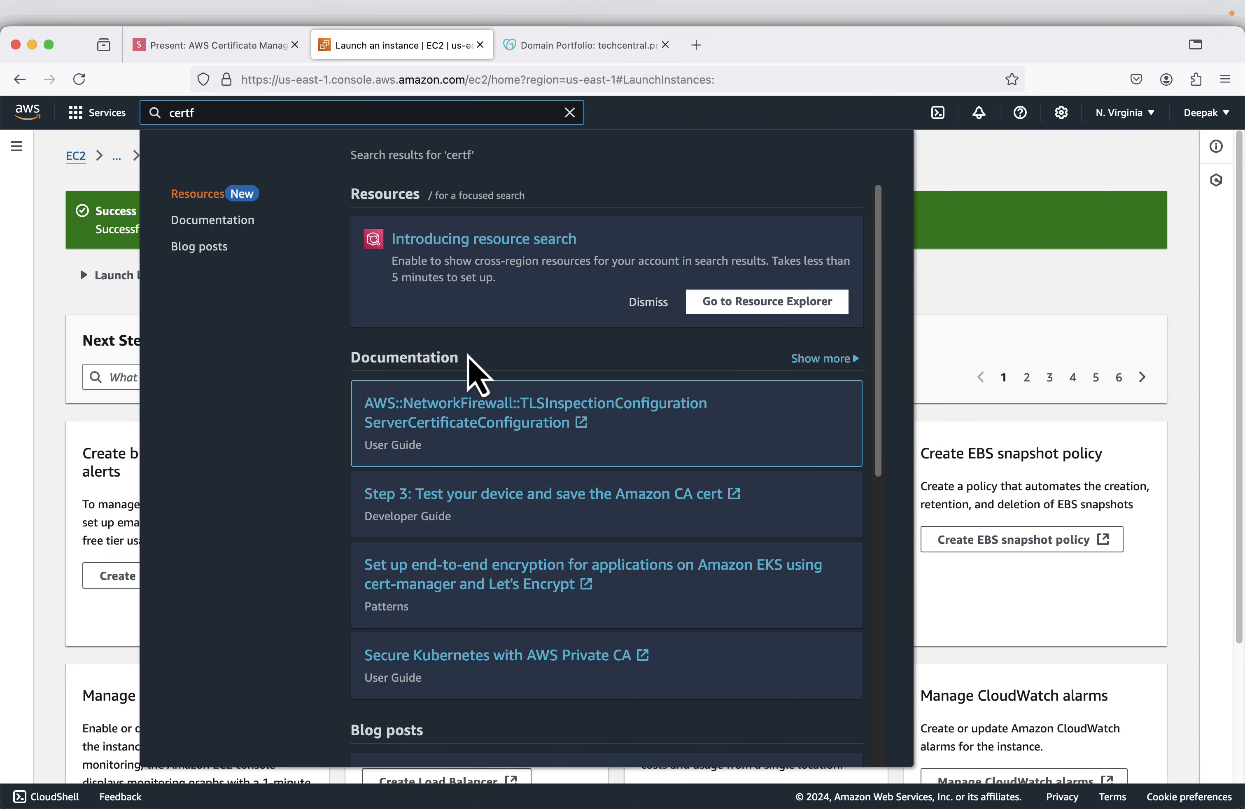
pyautogui.press('BackSpace')
pyautogui.write('if')
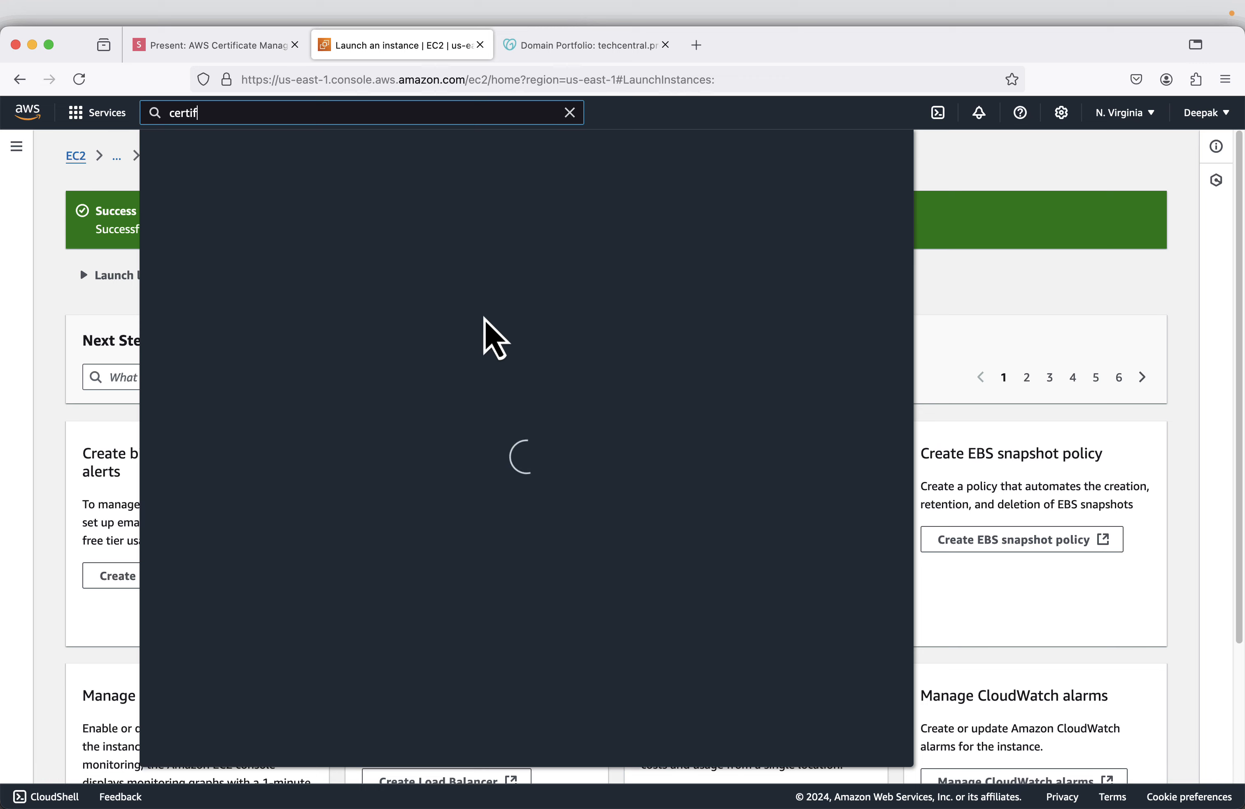
pyautogui.rightClick(494, 244)
pyautogui.rightClick(466, 235)
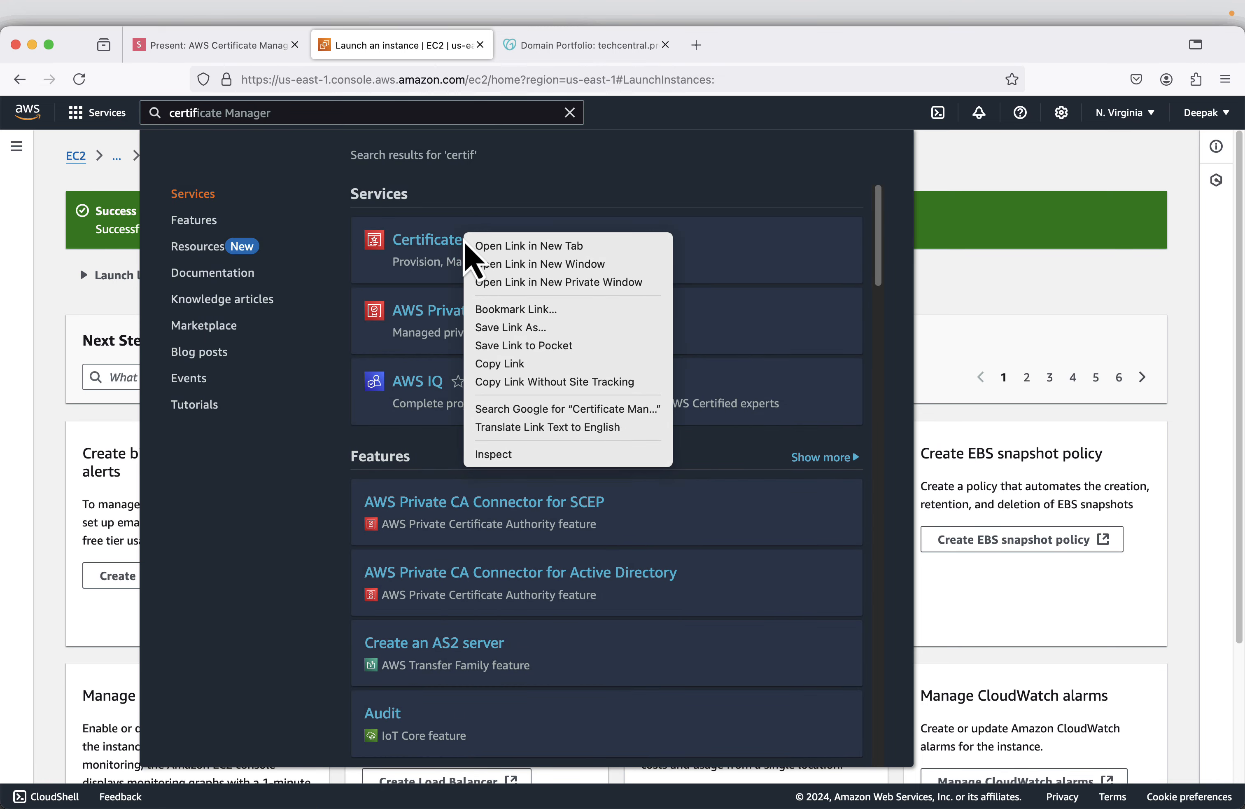
pyautogui.click(540, 245)
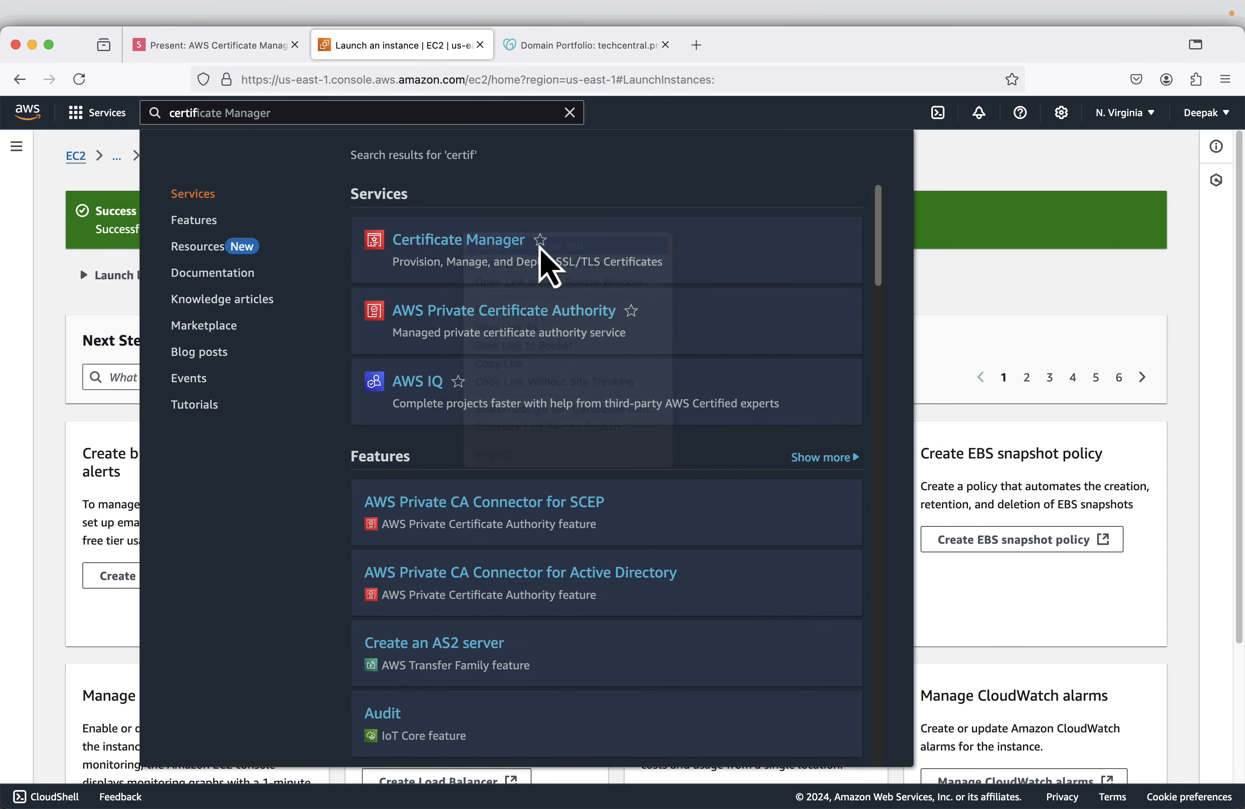
pyautogui.click(601, 46)
# Step: Go forward two slides to the domain names slide and copy *.techcentral.pro
pyautogui.click(183, 47)
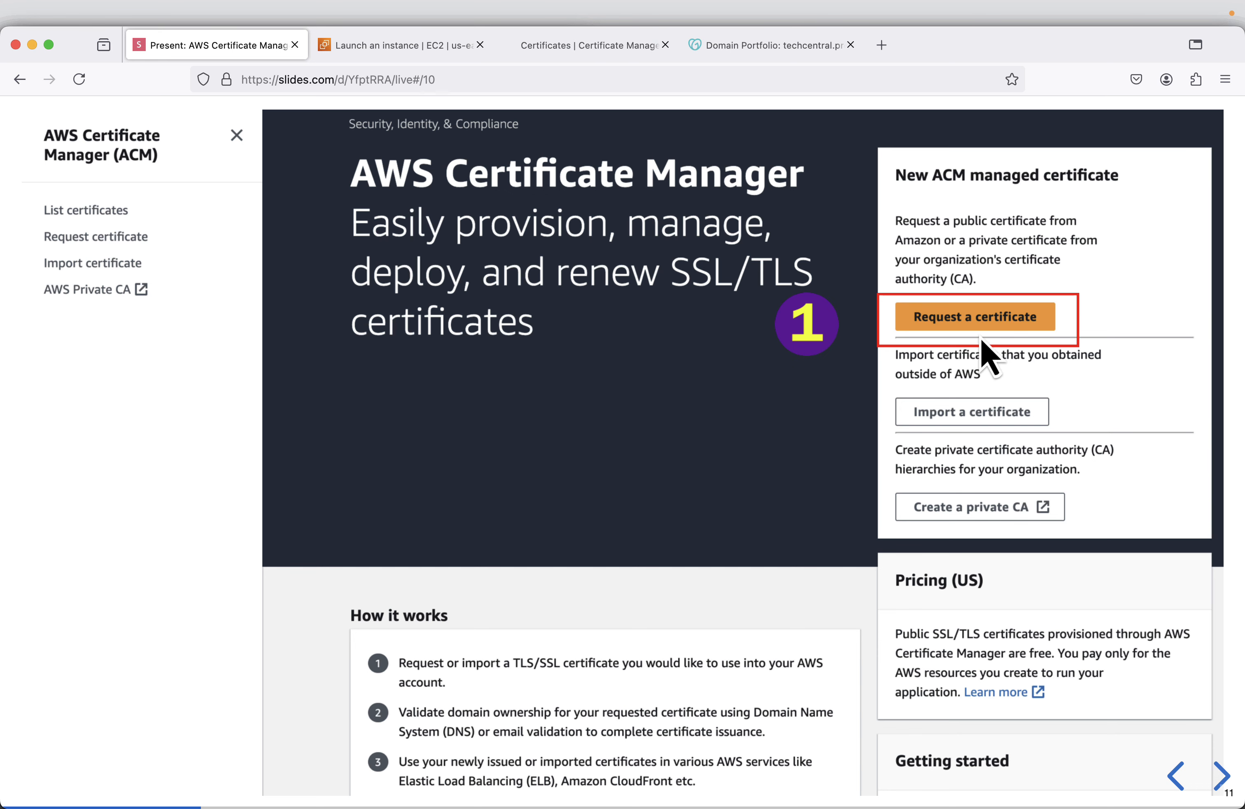
pyautogui.press('Right')
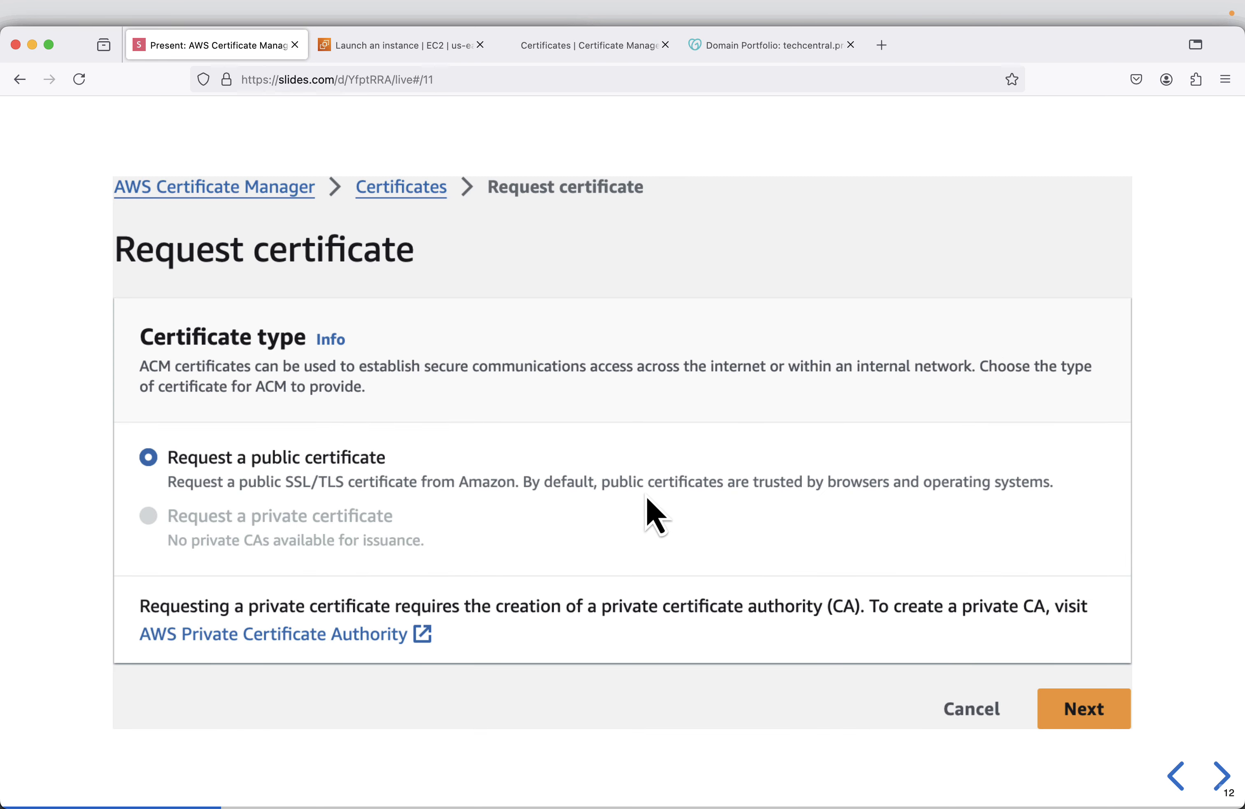
pyautogui.press('Right')
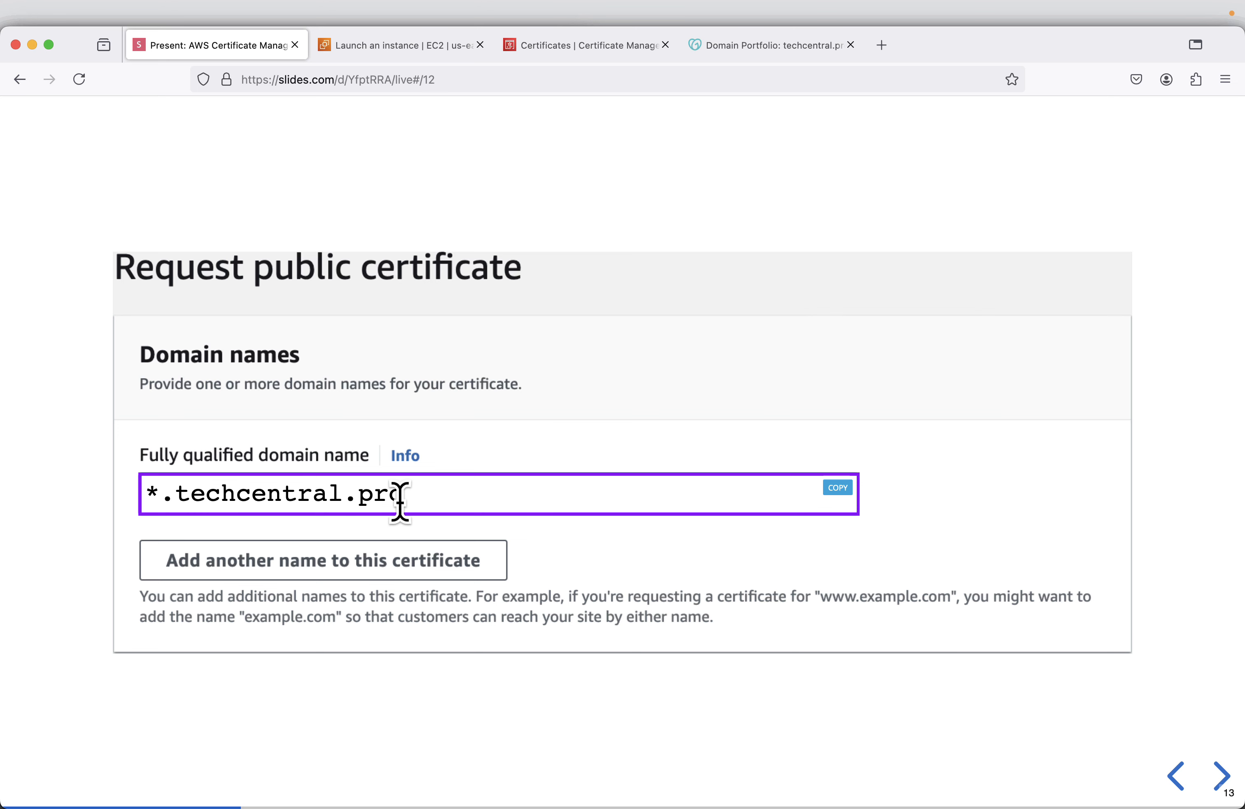
pyautogui.click(838, 488)
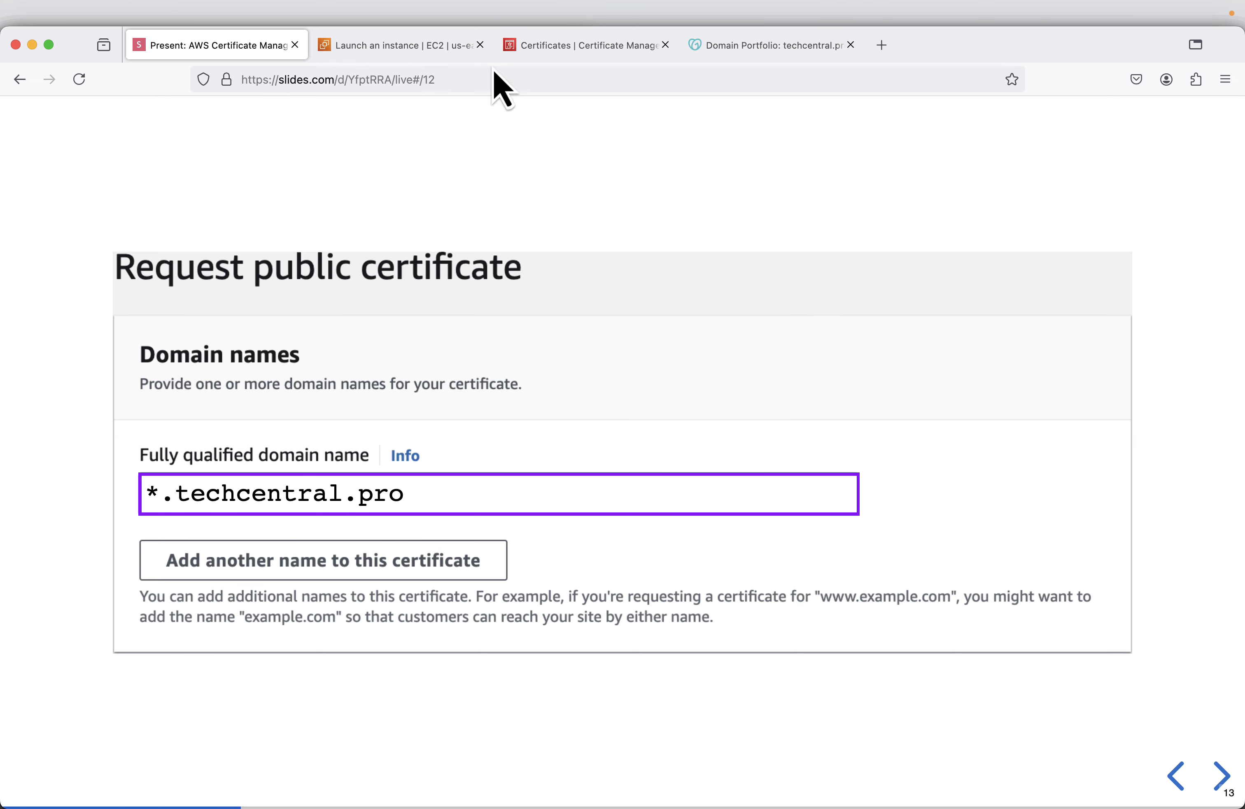
# Step: Request a public ACM certificate for *.techcentral.pro, keeping DNS validation
pyautogui.click(586, 46)
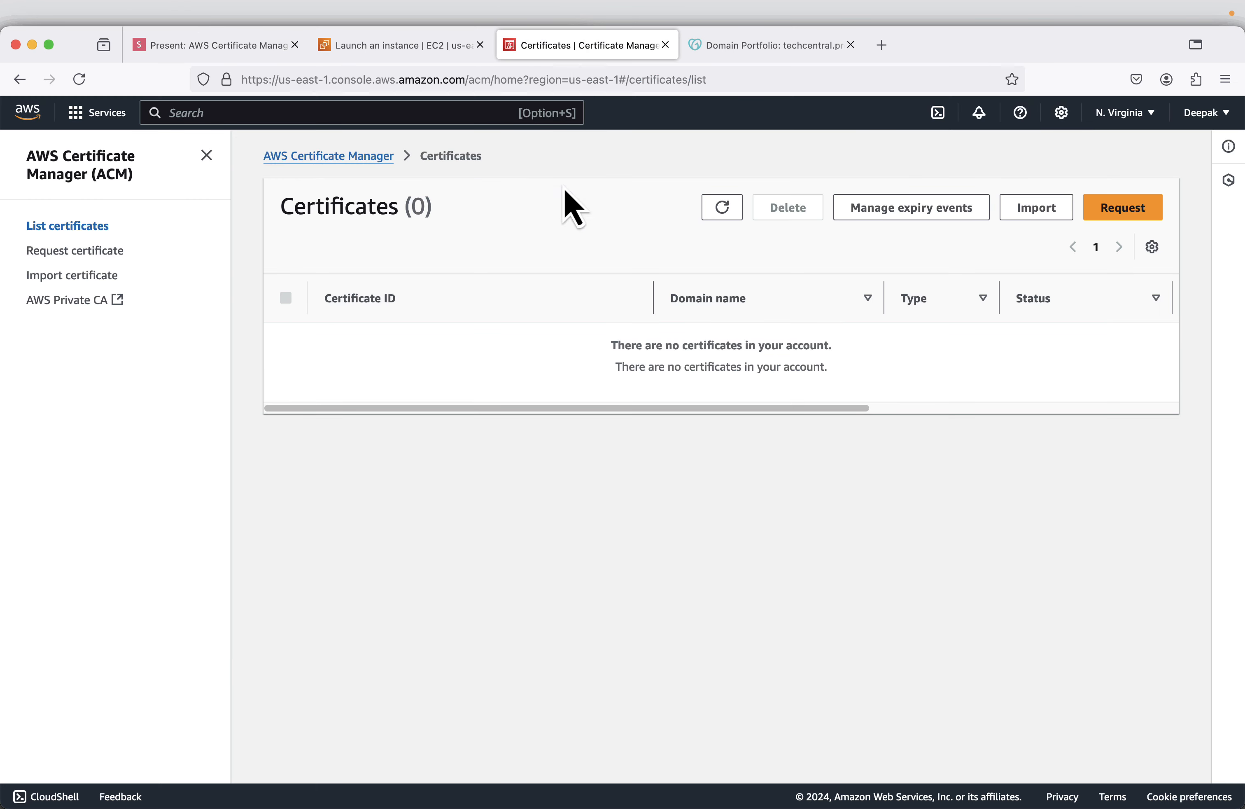
pyautogui.click(1123, 210)
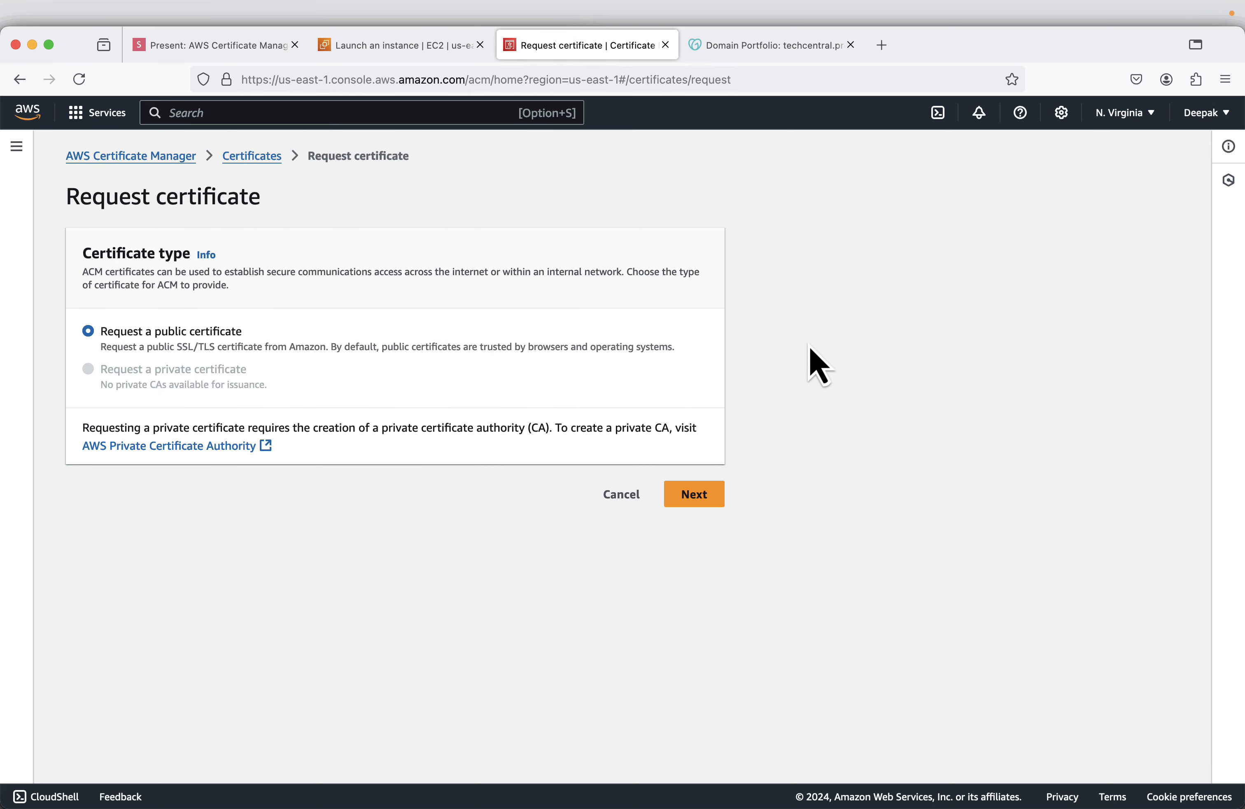
pyautogui.click(696, 494)
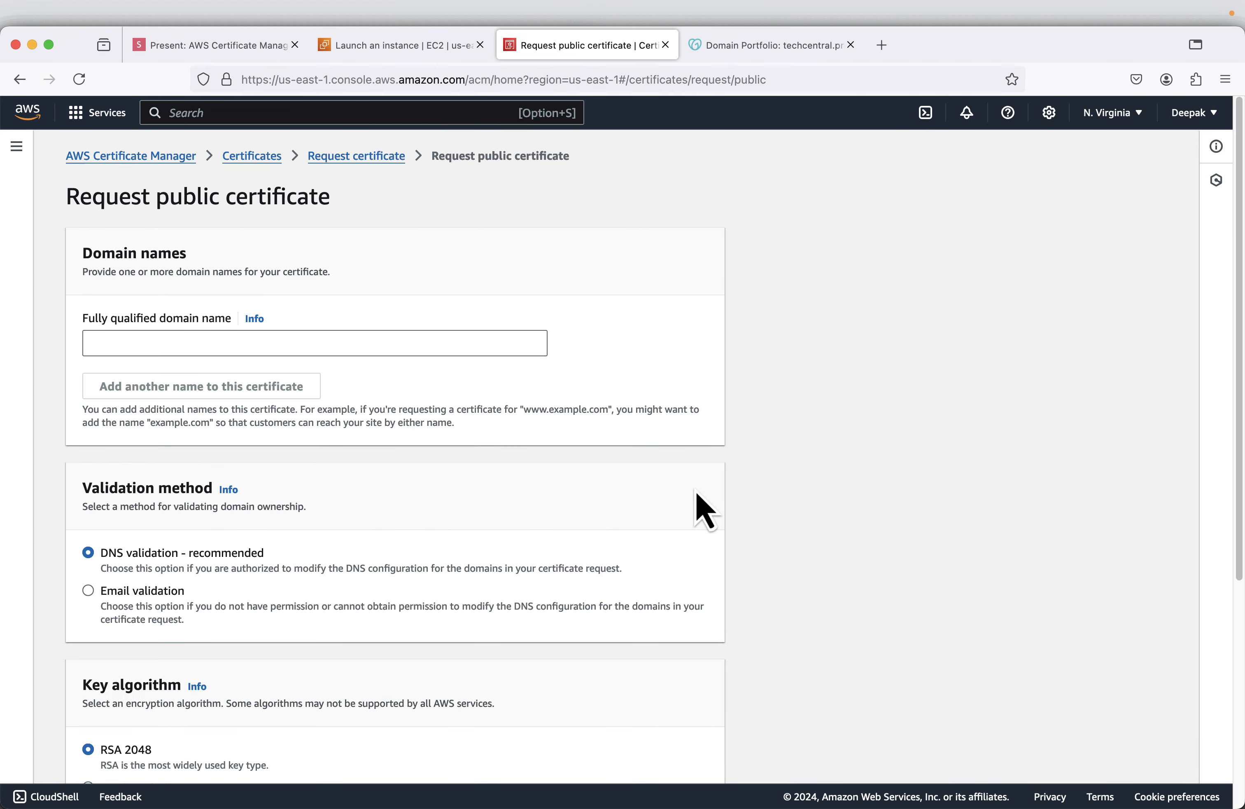
pyautogui.rightClick(197, 338)
pyautogui.click(260, 427)
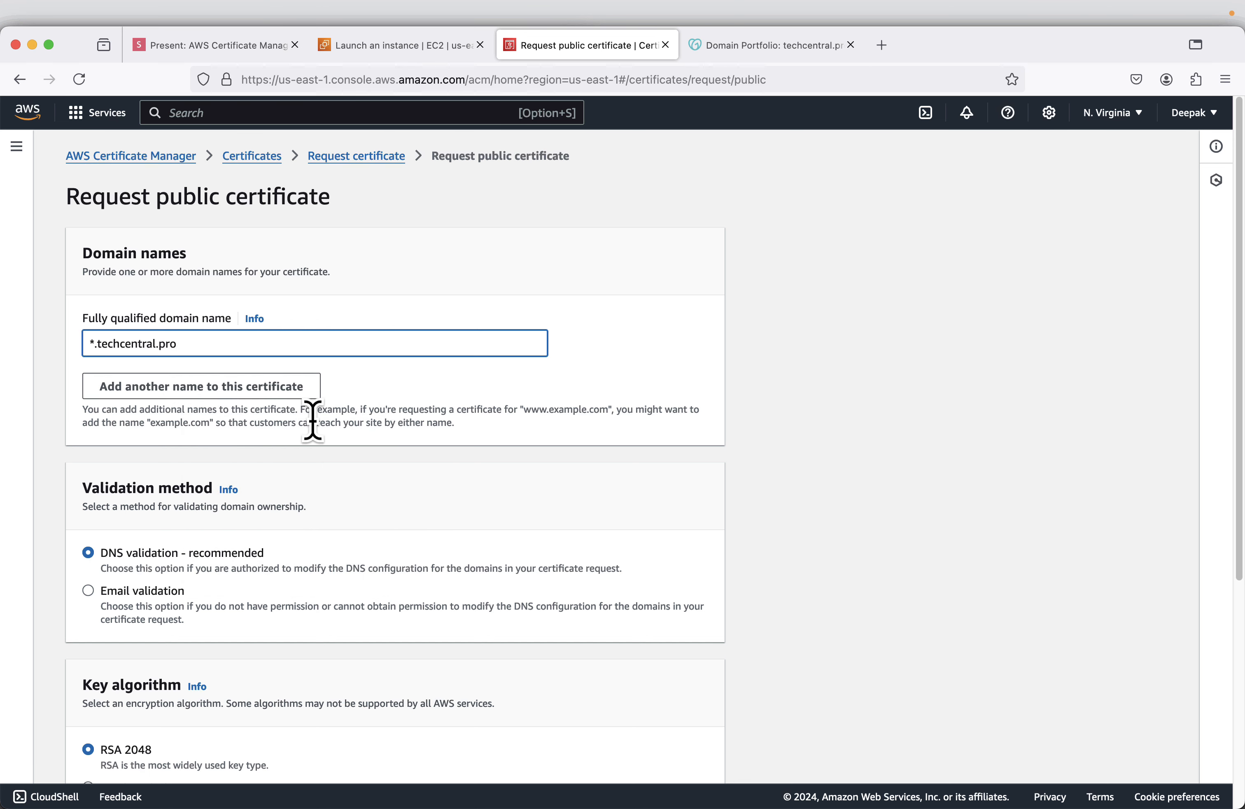
pyautogui.scroll(-3, 348, 336)
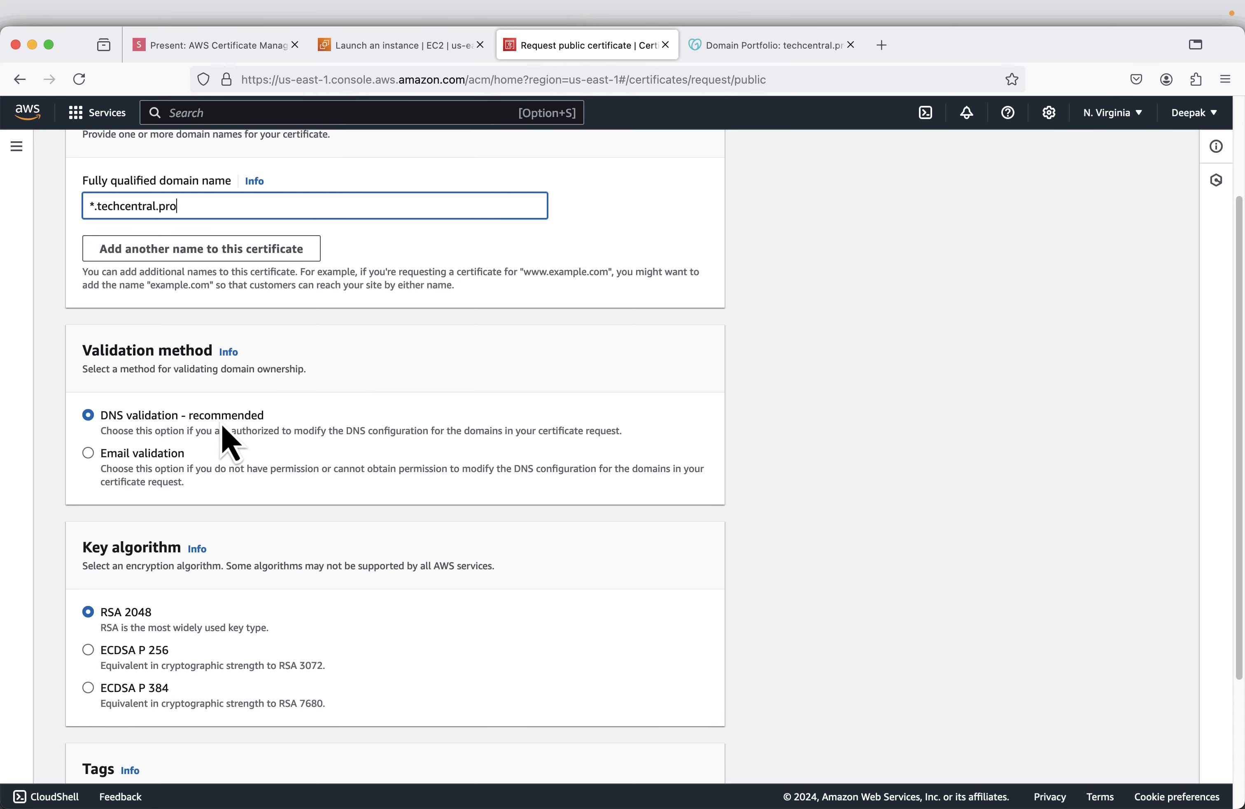
pyautogui.scroll(-3, 347, 462)
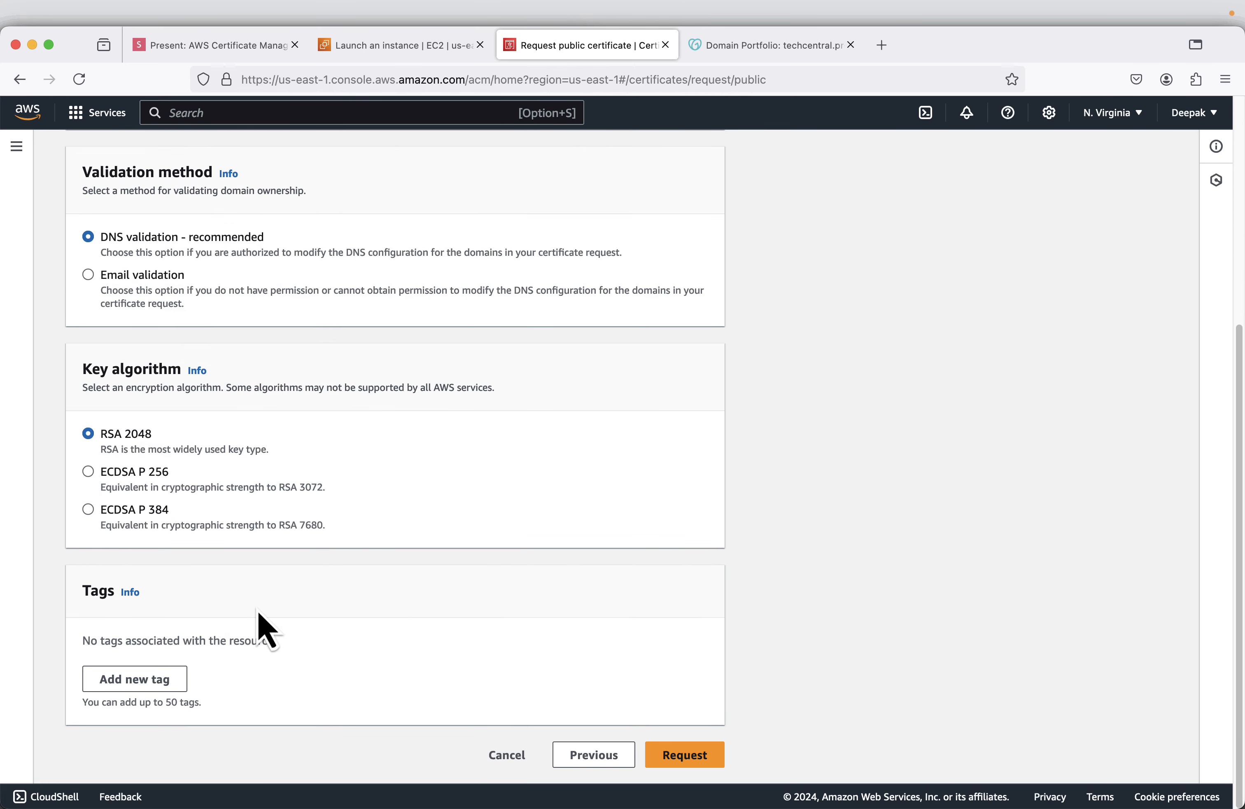
pyautogui.click(685, 756)
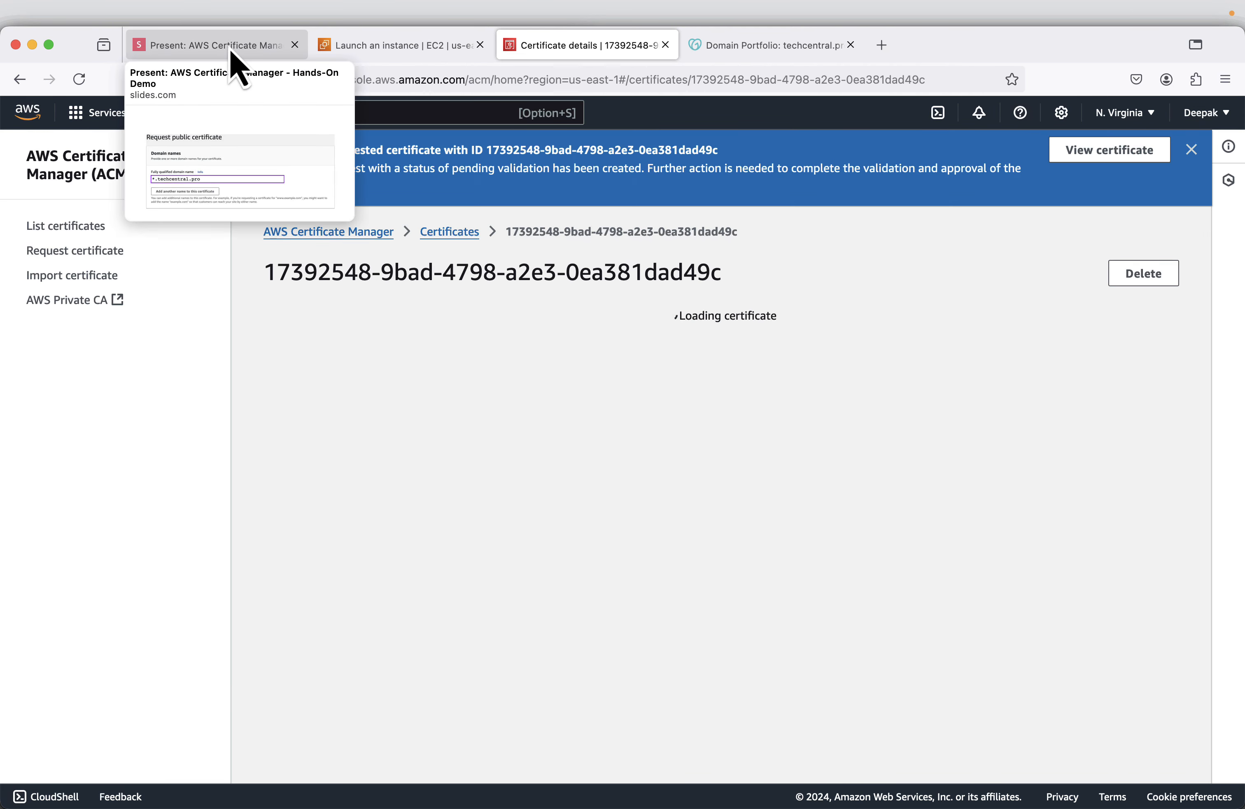
# Step: Page through the validation and certificate-status slides, then return to the certificate details page
pyautogui.click(234, 53)
pyautogui.press('Right')
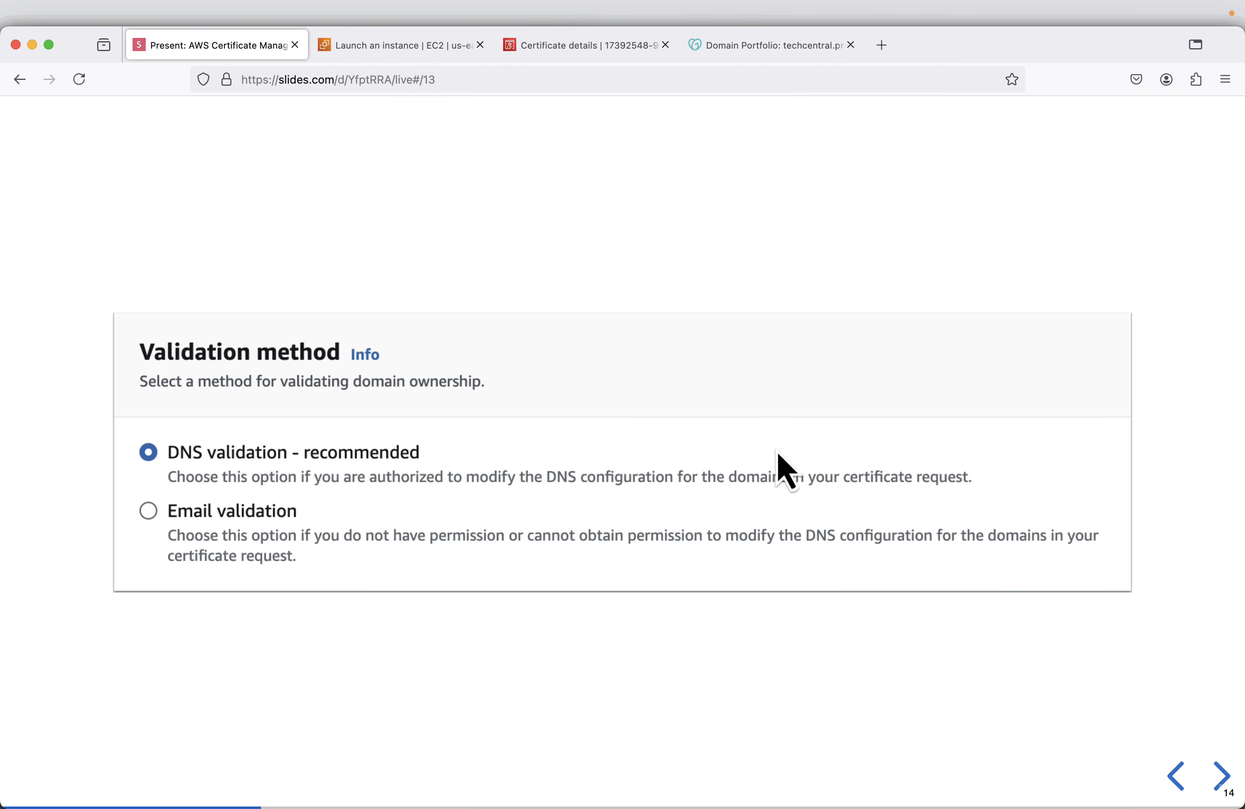
pyautogui.press('Right')
pyautogui.press('Right')
pyautogui.press('Right')
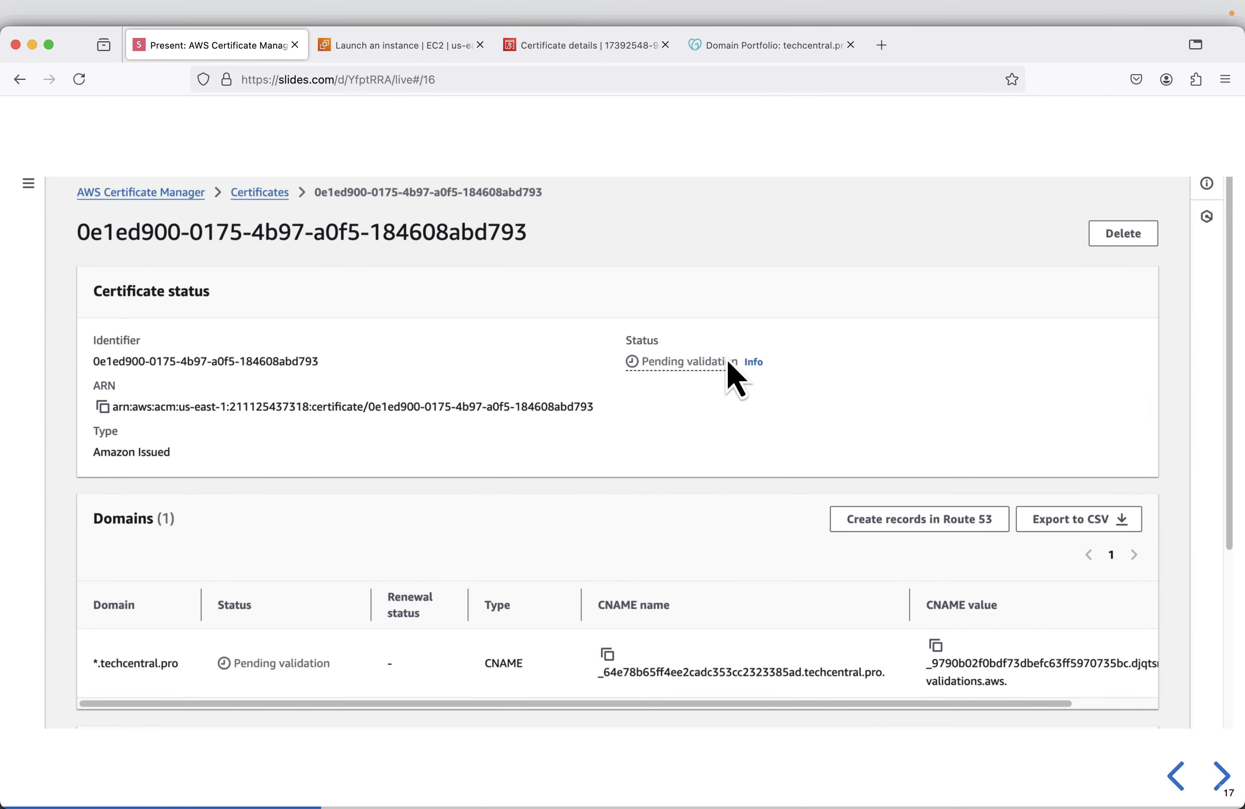
pyautogui.click(569, 50)
# Step: Copy the certificate's CNAME name from the Domains table and switch to the GoDaddy DNS records
pyautogui.click(207, 155)
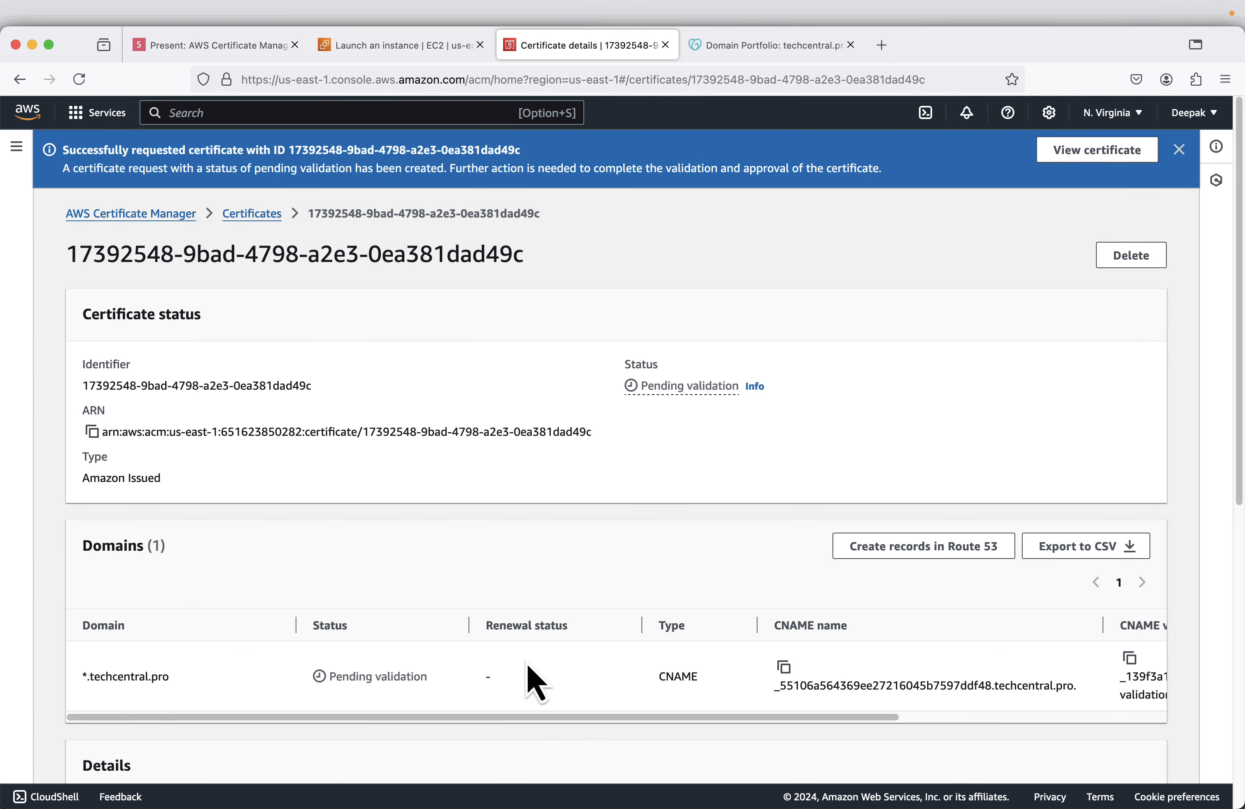
pyautogui.hscroll(5, 528, 667)
pyautogui.hscroll(7, 530, 682)
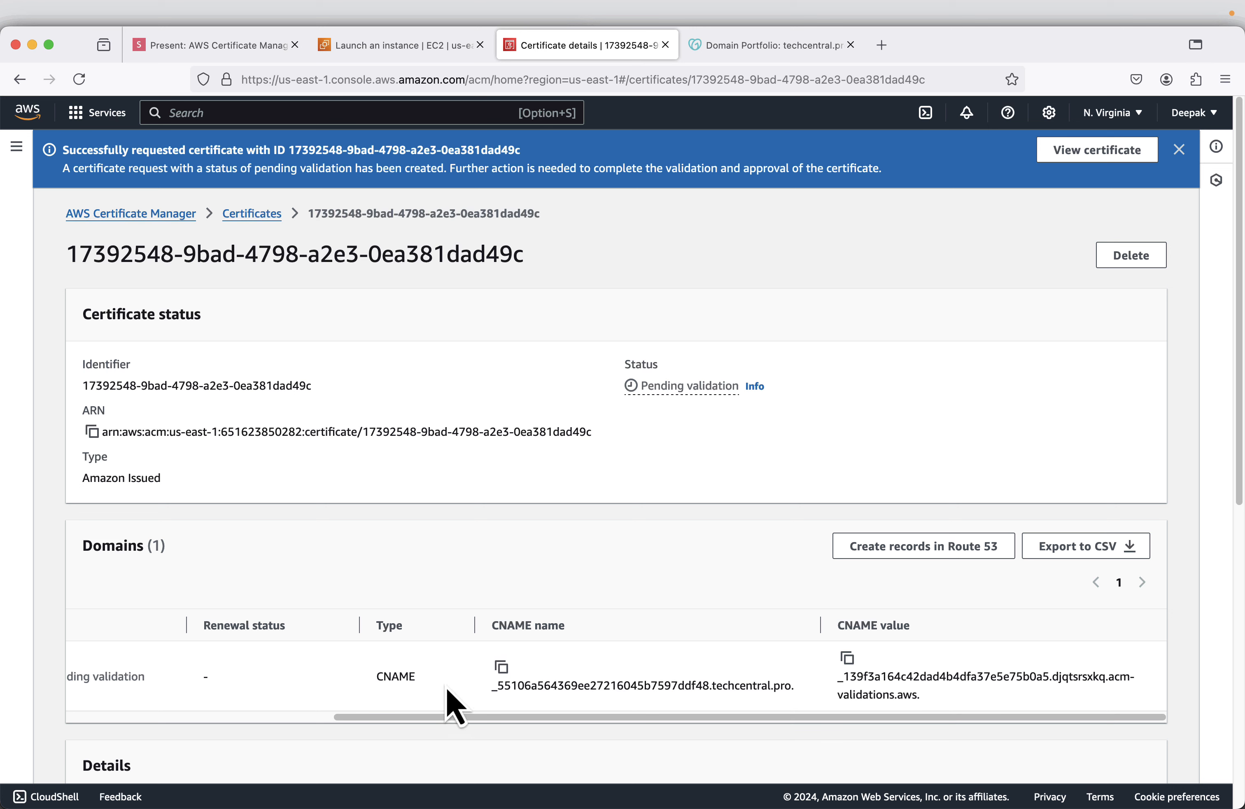
pyautogui.click(501, 667)
pyautogui.click(748, 48)
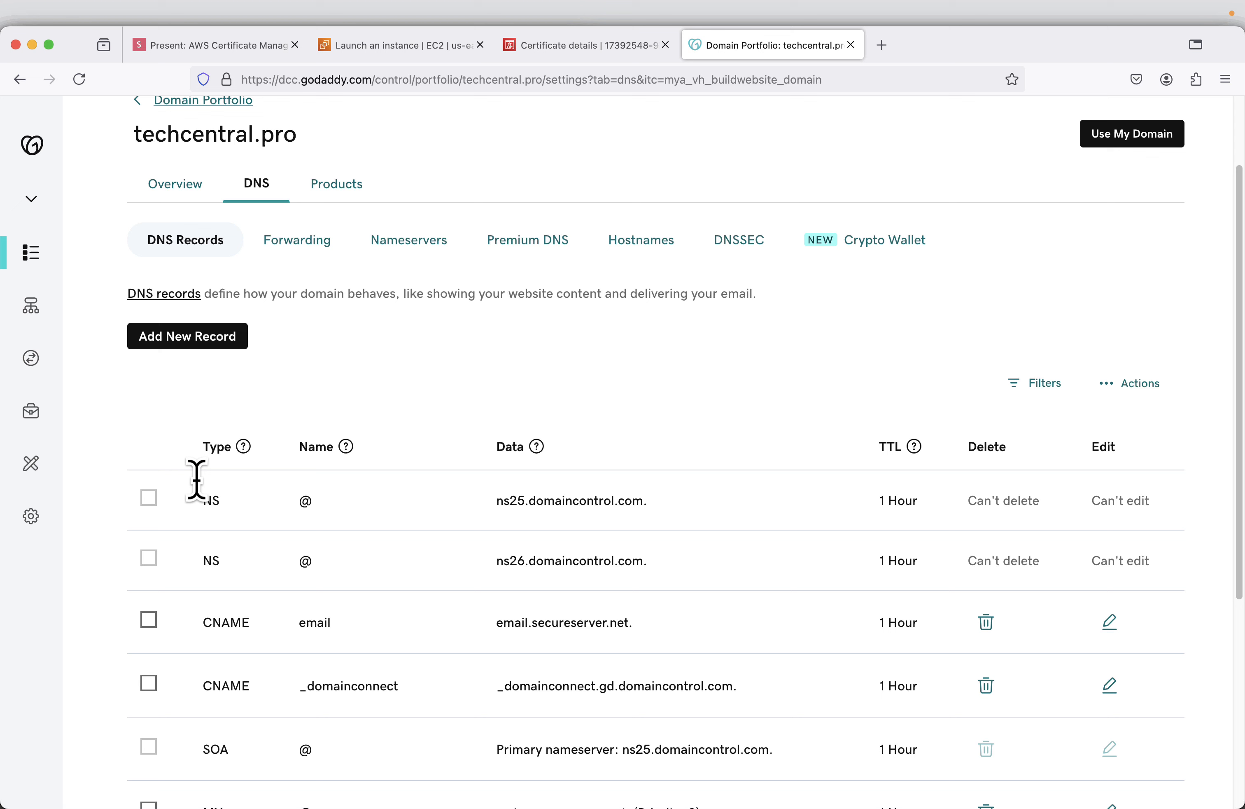
# Step: Add a new CNAME record with the ACM validation name pasted as its Name
pyautogui.click(159, 335)
pyautogui.click(244, 454)
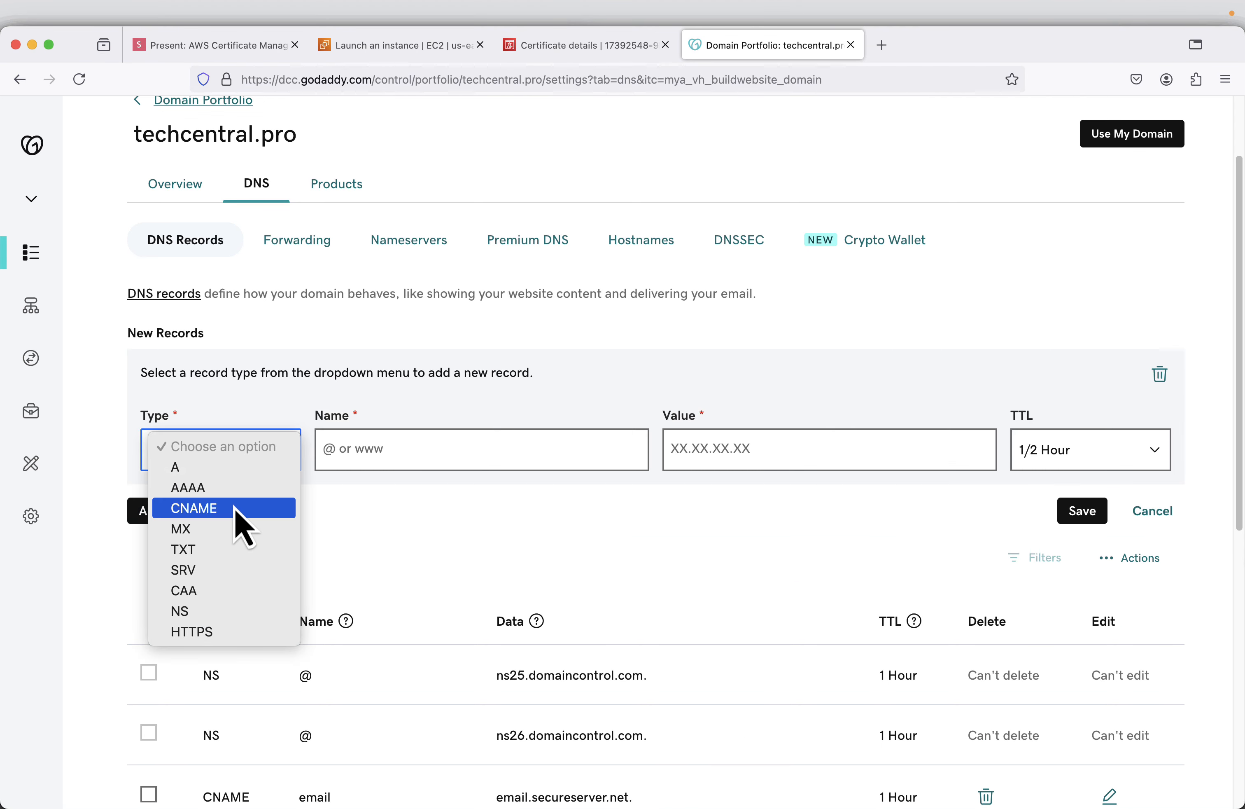
pyautogui.click(239, 508)
pyautogui.rightClick(454, 462)
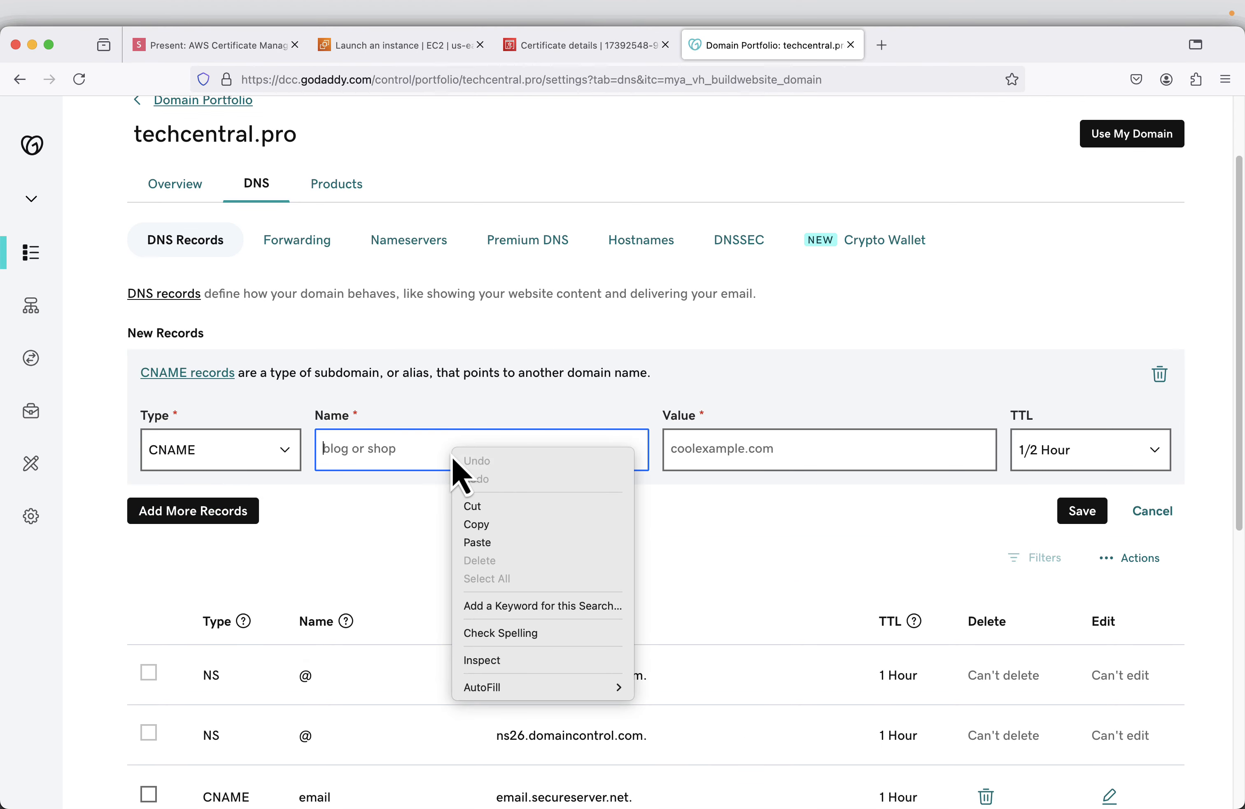
pyautogui.click(486, 541)
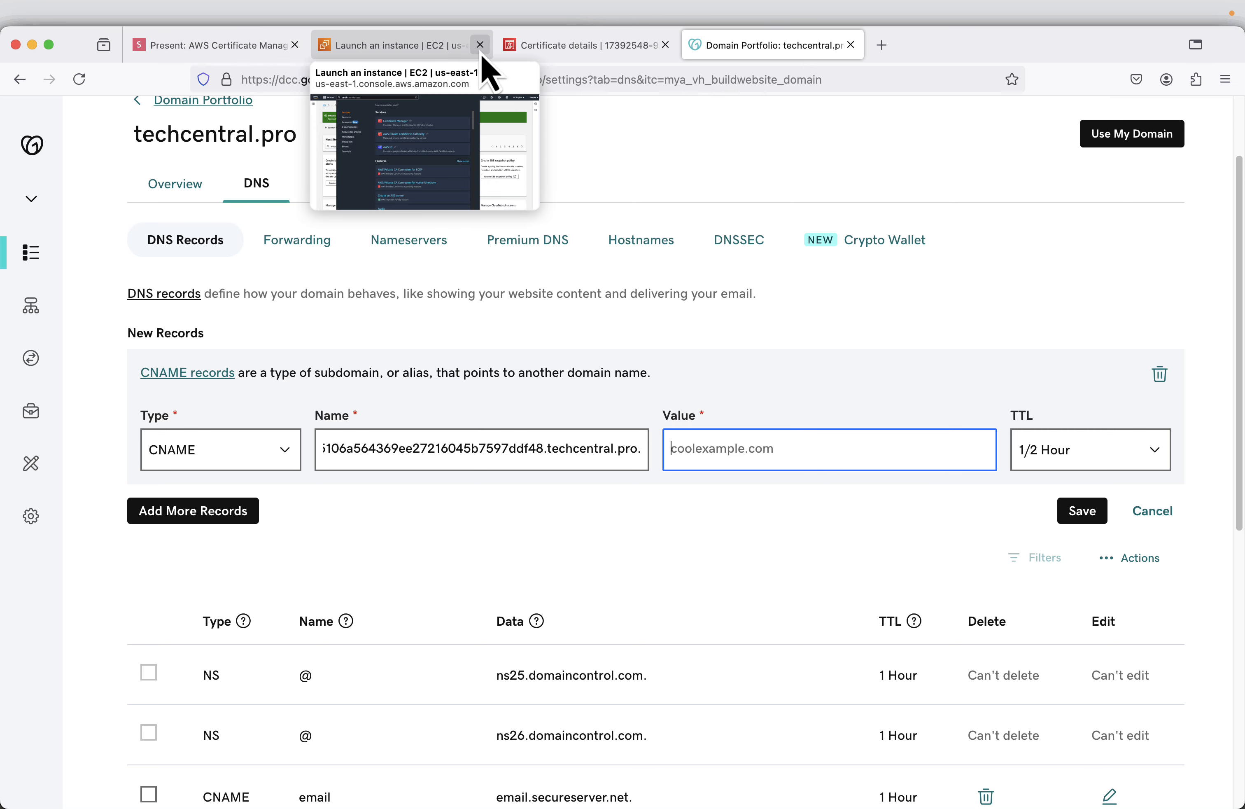
# Step: Copy the CNAME value from ACM, paste it as the record Value, and save
pyautogui.click(525, 52)
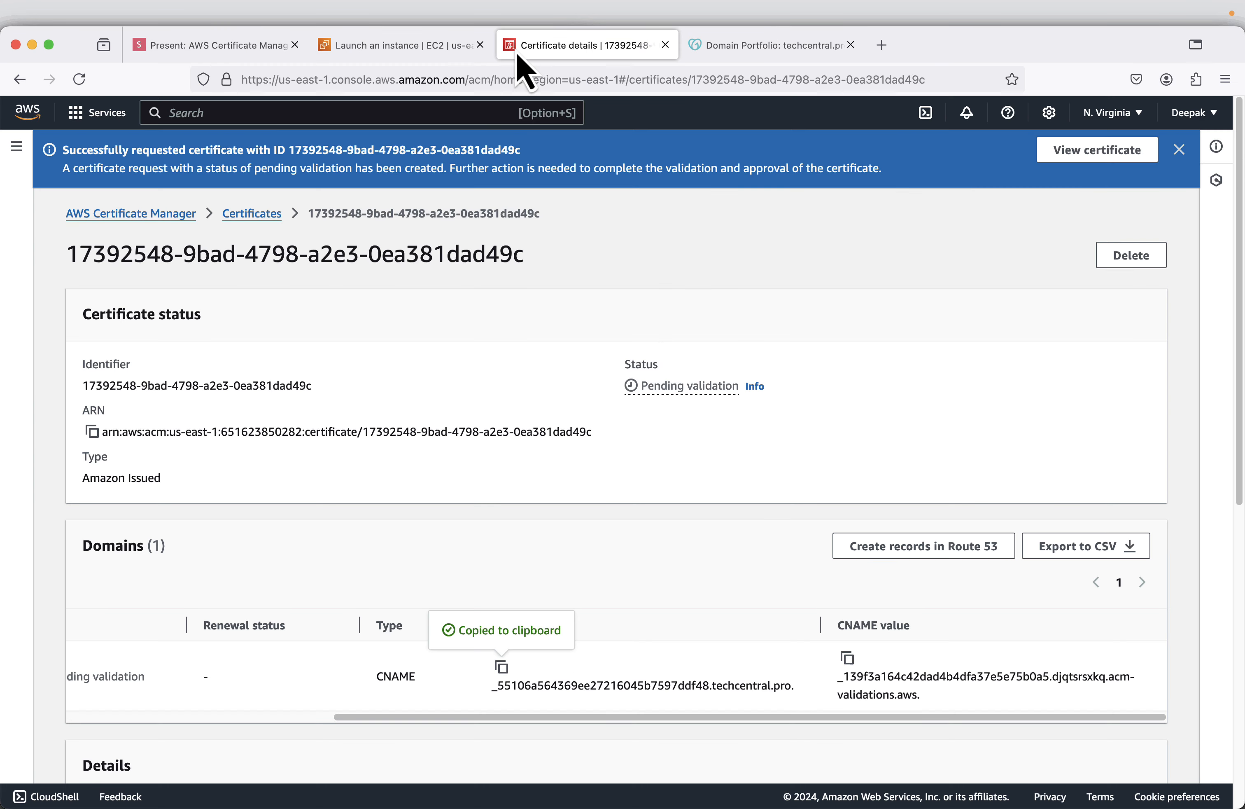
pyautogui.click(847, 660)
pyautogui.click(780, 50)
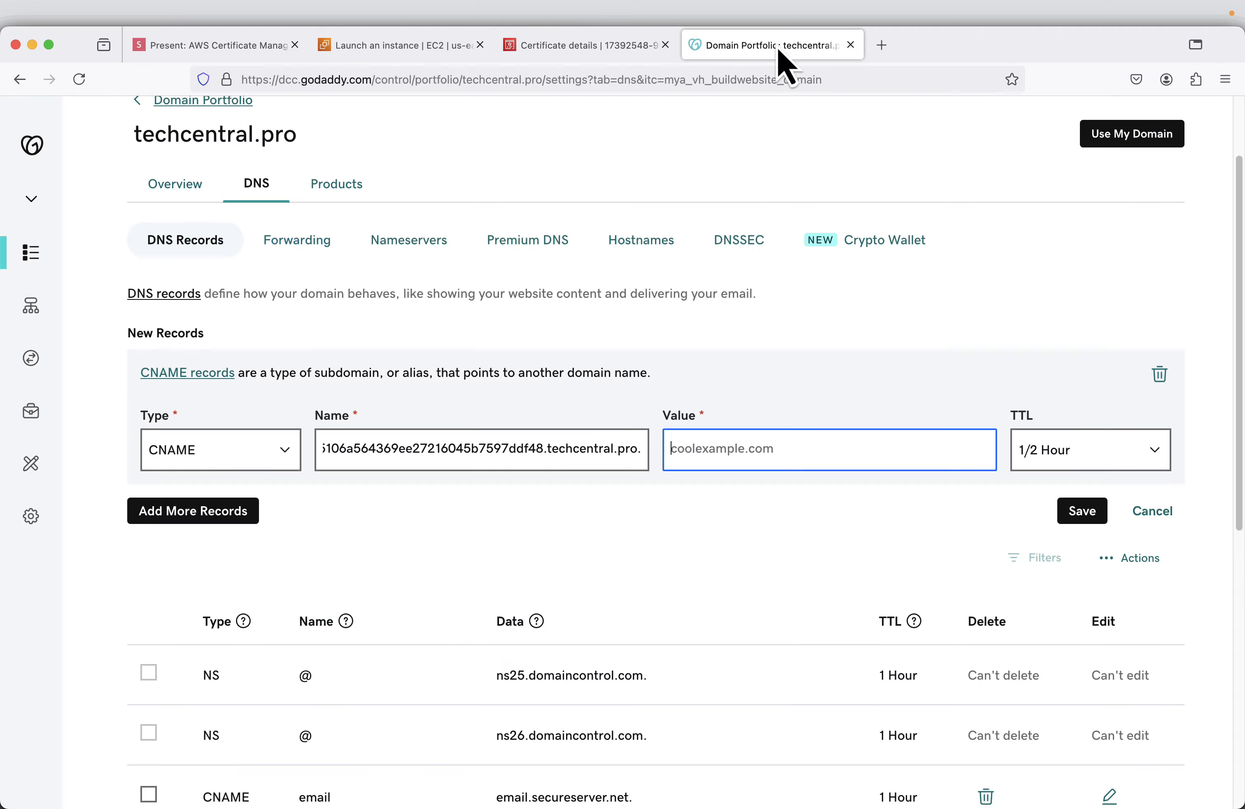
pyautogui.rightClick(701, 447)
pyautogui.rightClick(694, 452)
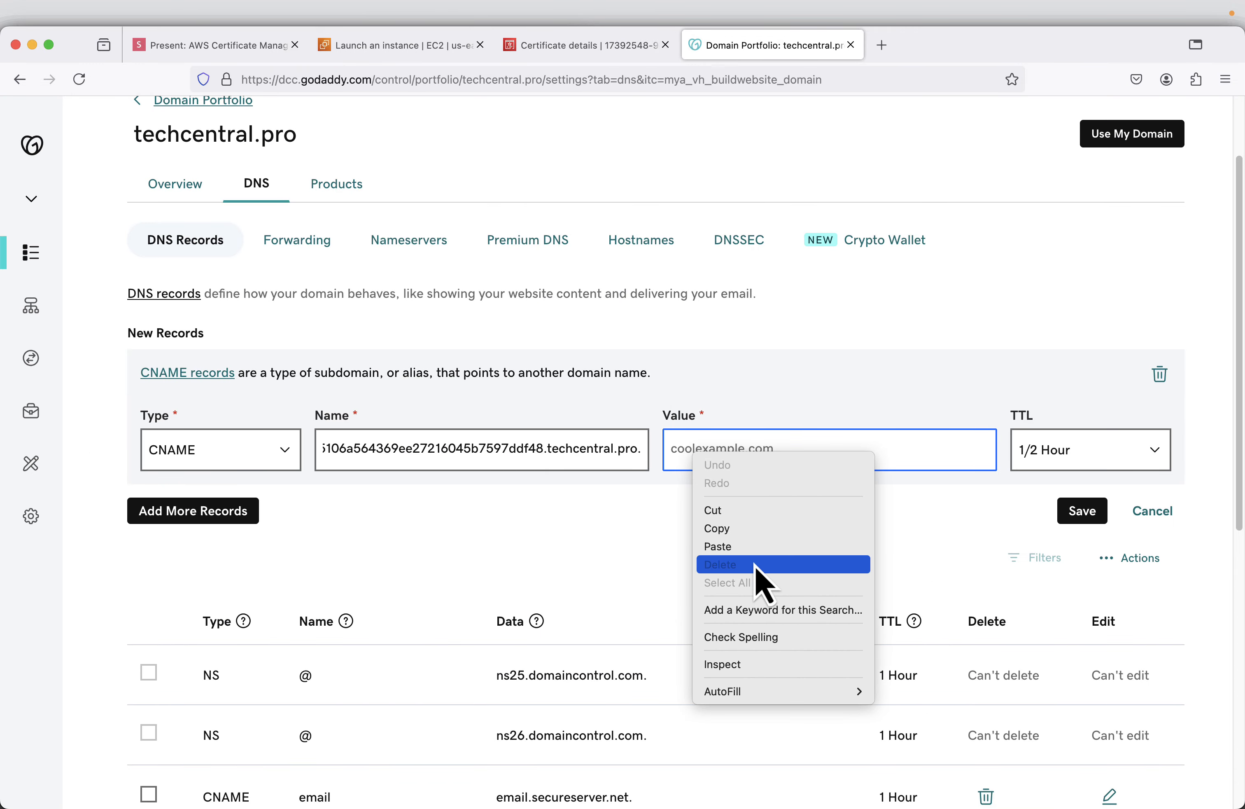
pyautogui.click(756, 546)
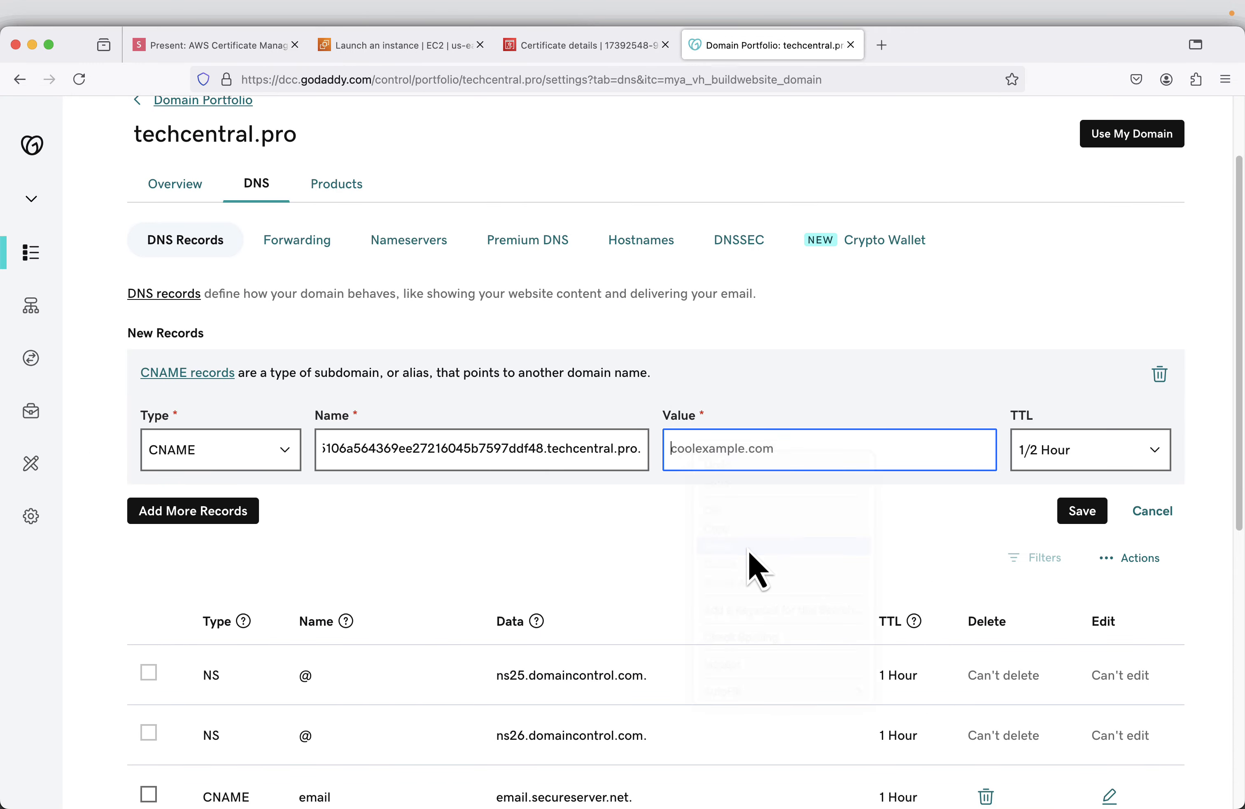
pyautogui.click(1094, 515)
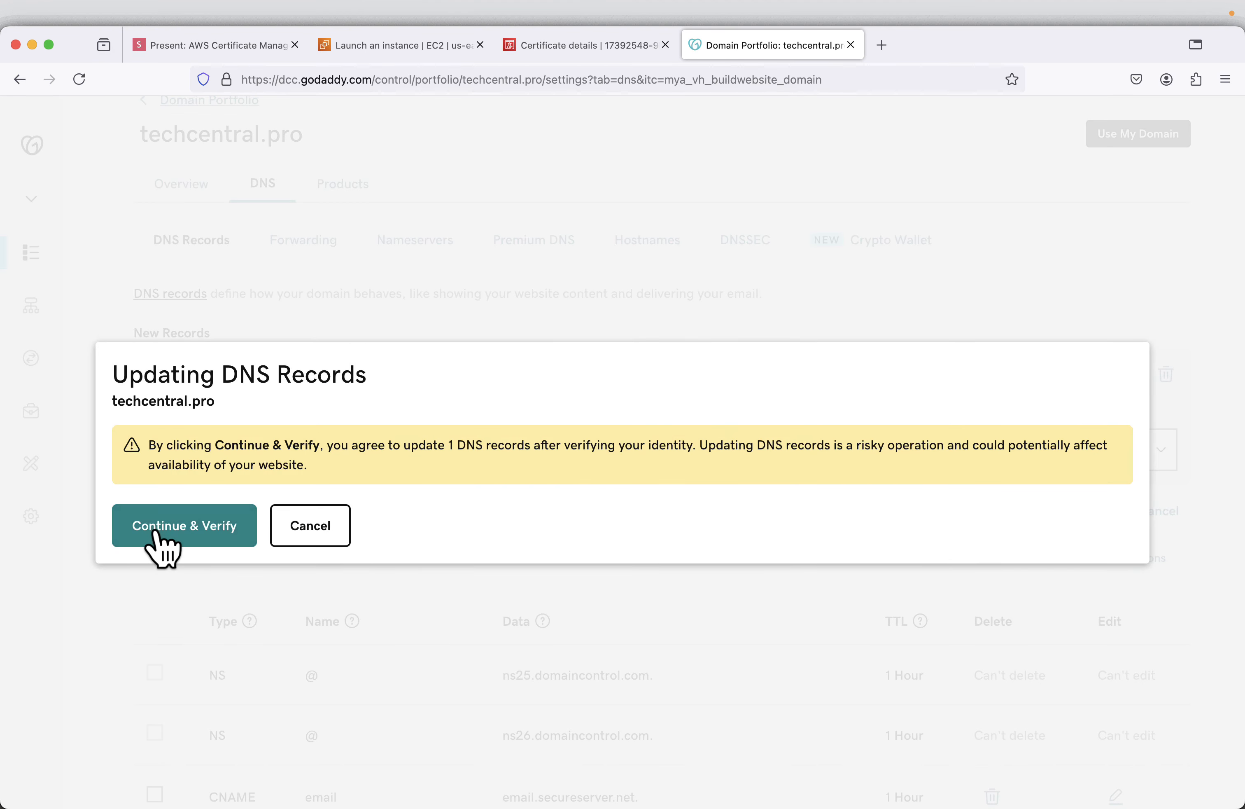
# Step: Confirm the DNS update with the one-time password, then view the saved ACM validation CNAME record
pyautogui.click(157, 534)
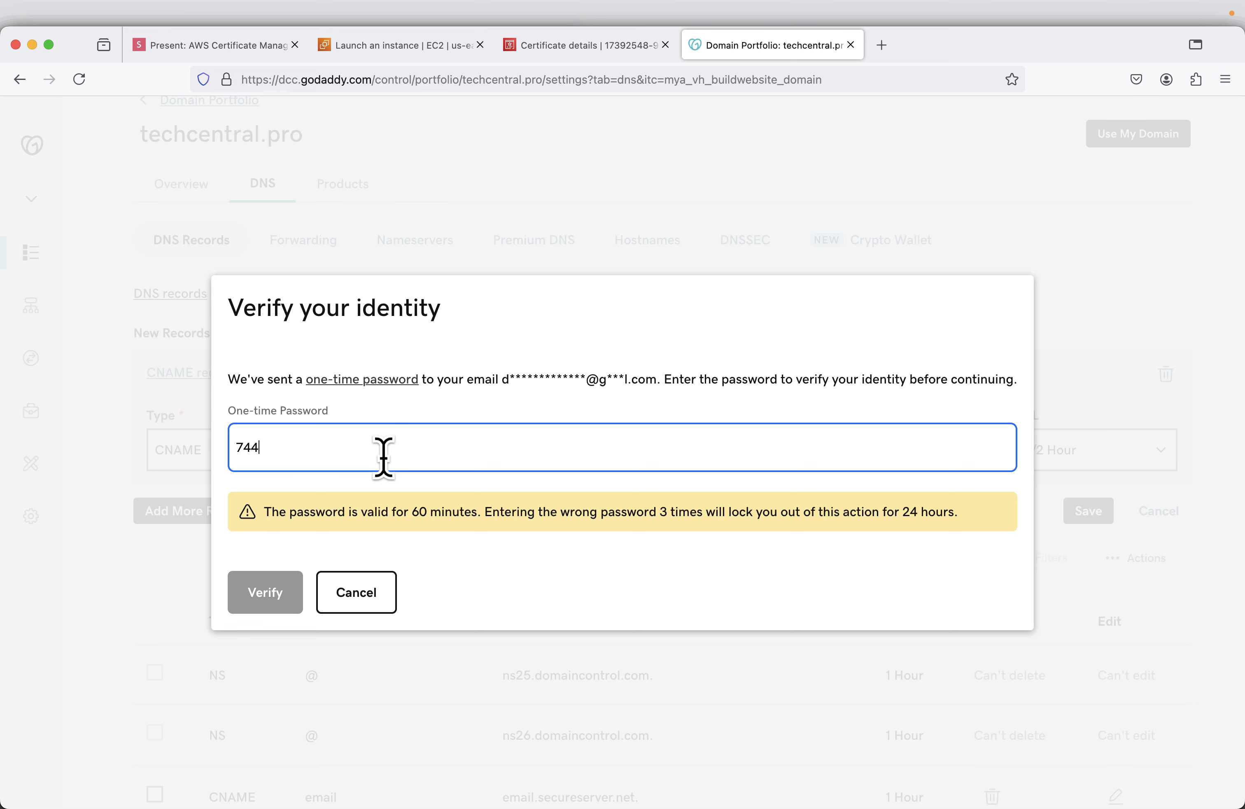
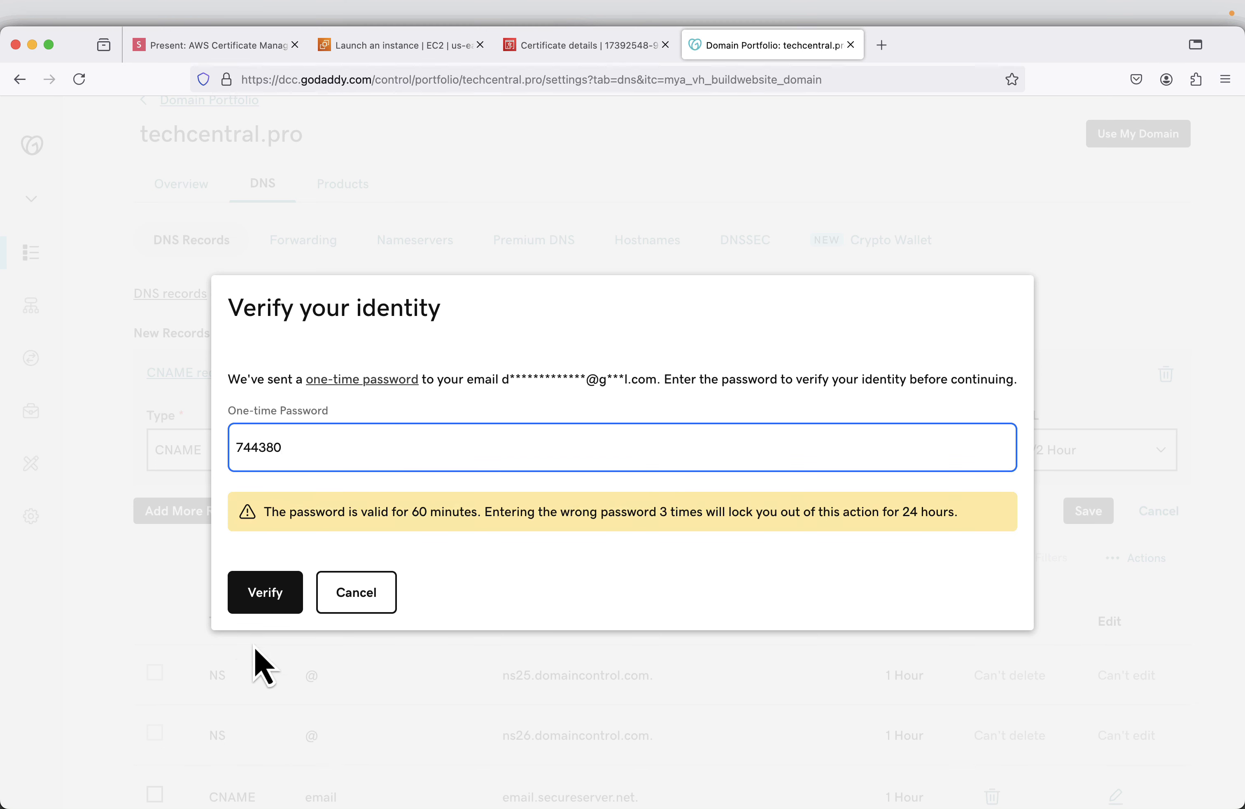
pyautogui.click(249, 603)
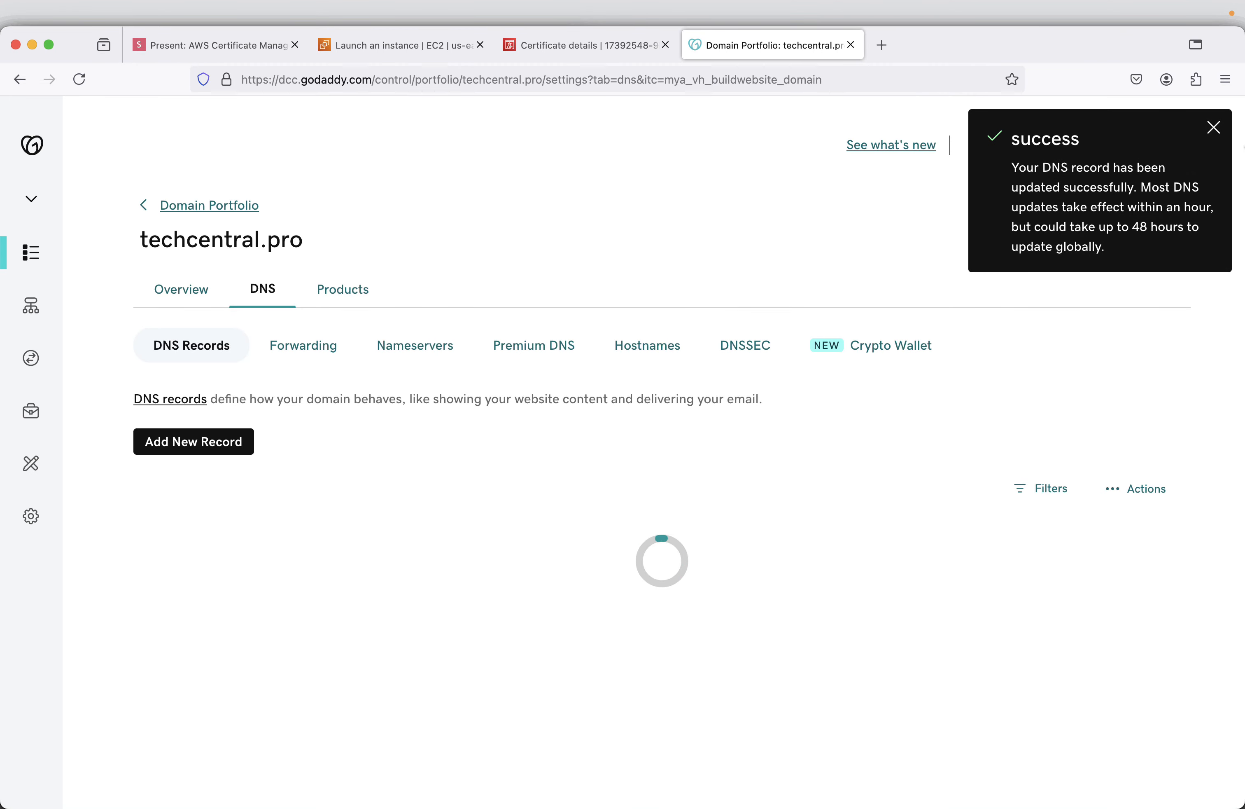
pyautogui.click(1223, 131)
pyautogui.scroll(-5, 751, 656)
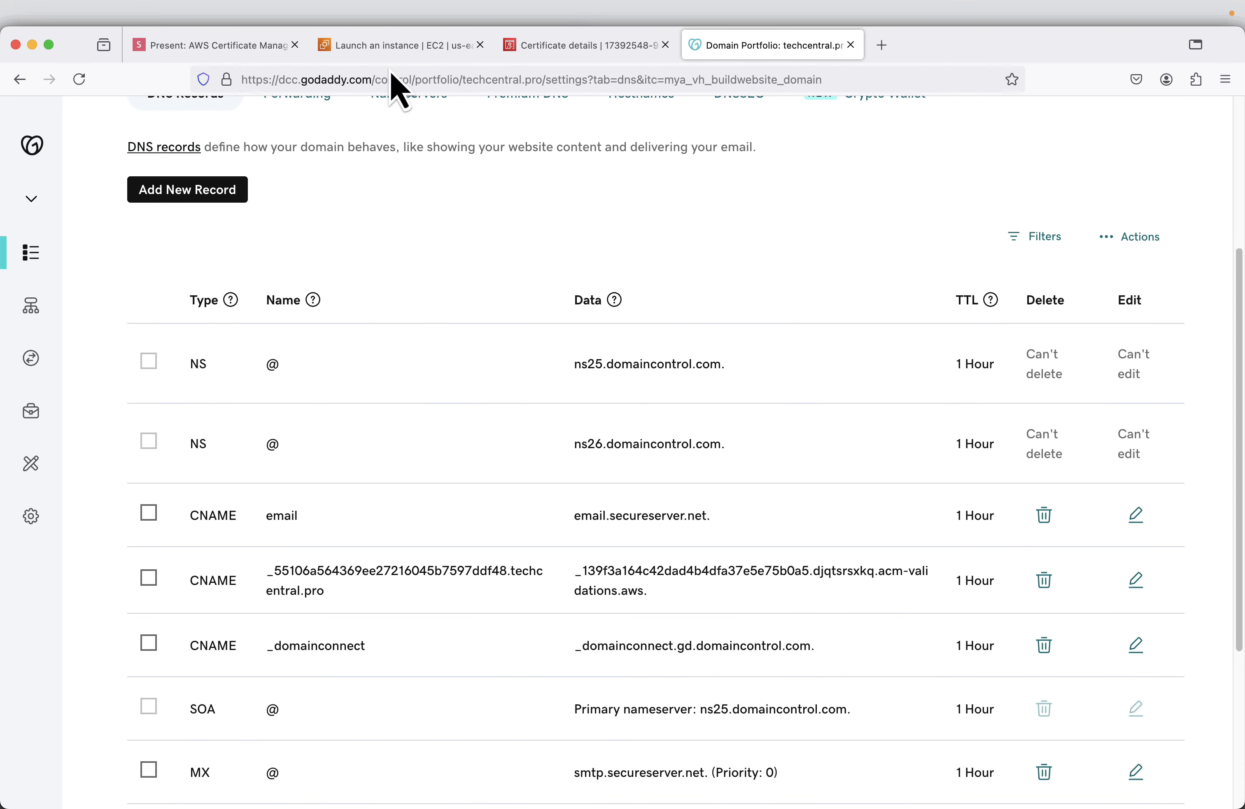
# Step: Copy the validation record's CNAME name from the ACM certificate details page
pyautogui.click(420, 47)
pyautogui.click(982, 307)
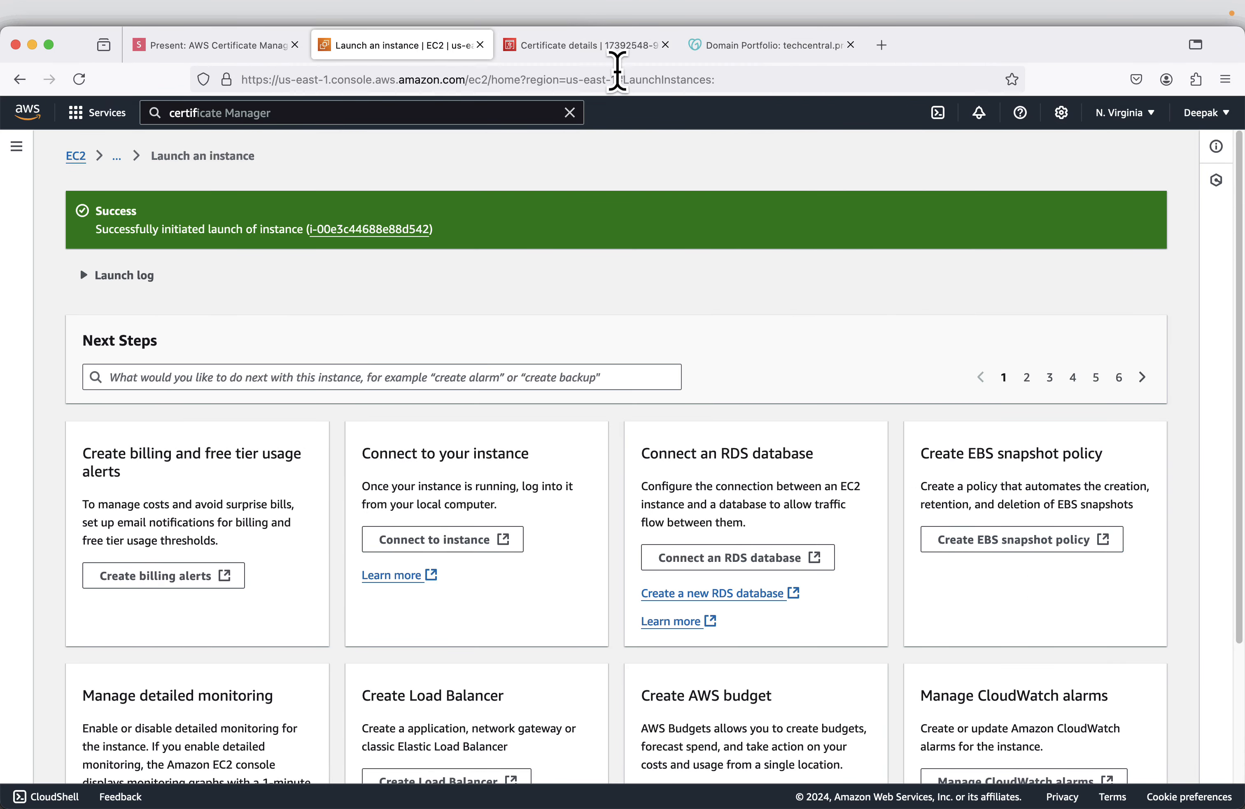
pyautogui.click(583, 46)
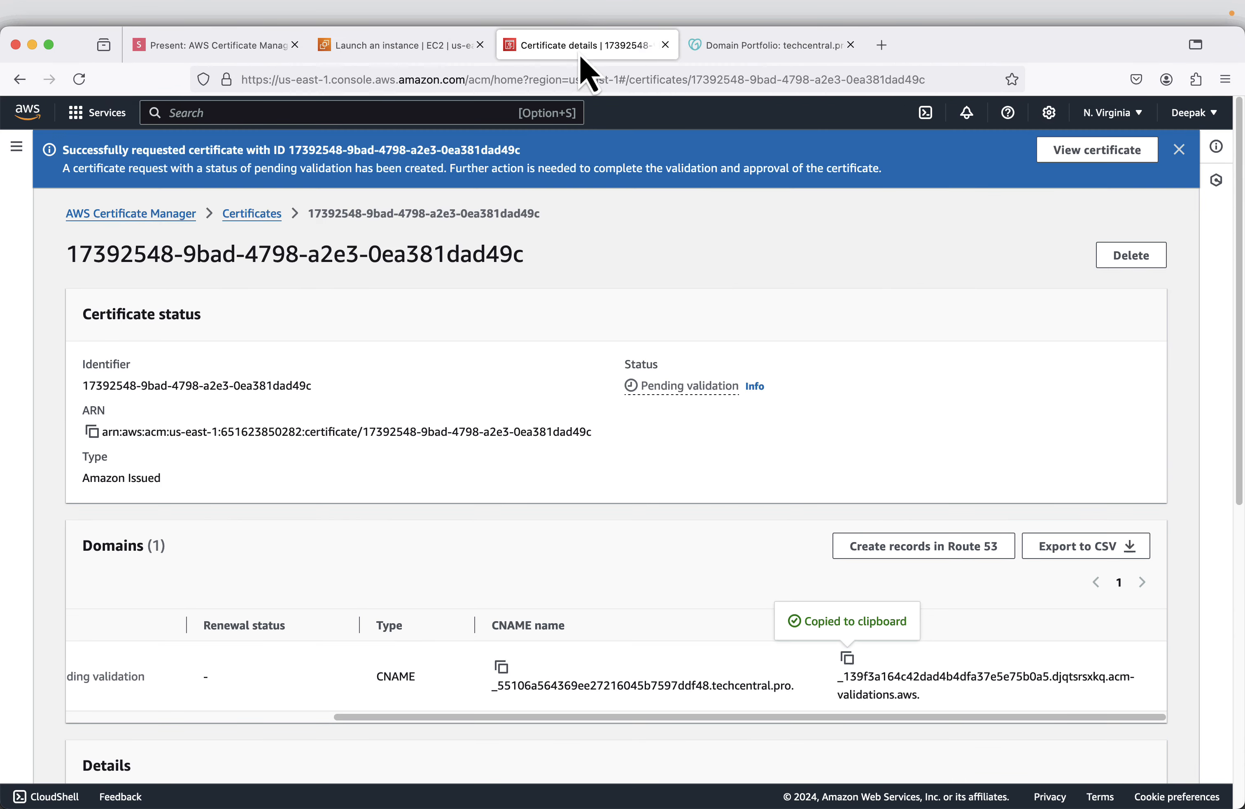
pyautogui.click(501, 667)
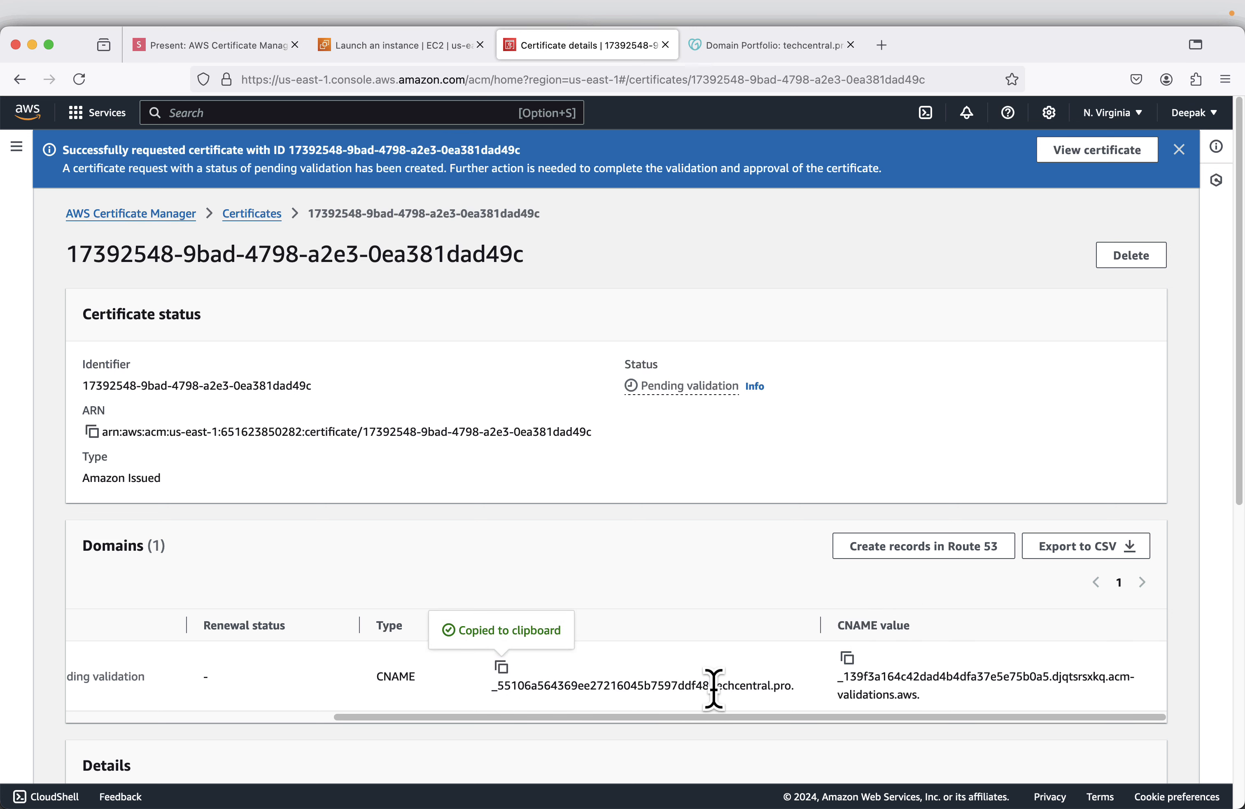
# Step: Add a new GoDaddy CNAME record named _55106a564369ee27216045b7597ddf48, without the domain suffix
pyautogui.click(741, 55)
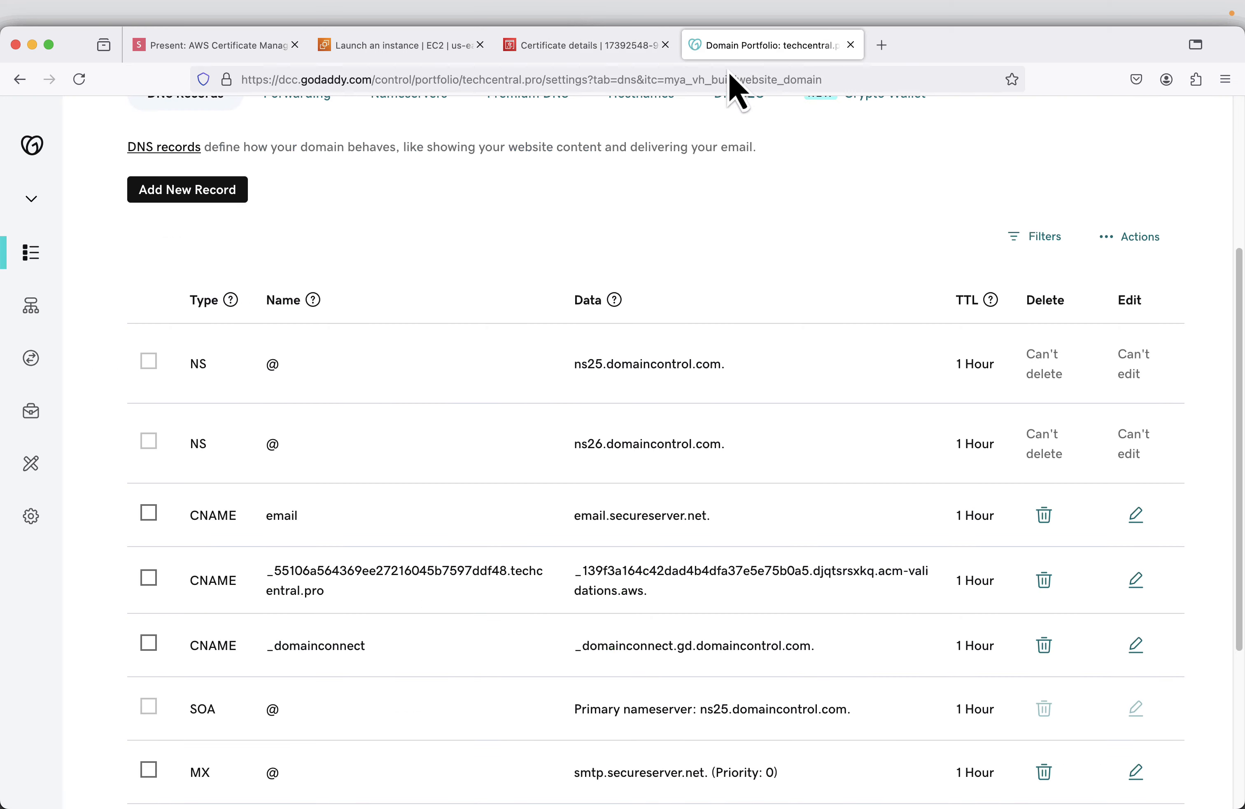
pyautogui.click(189, 191)
pyautogui.click(412, 307)
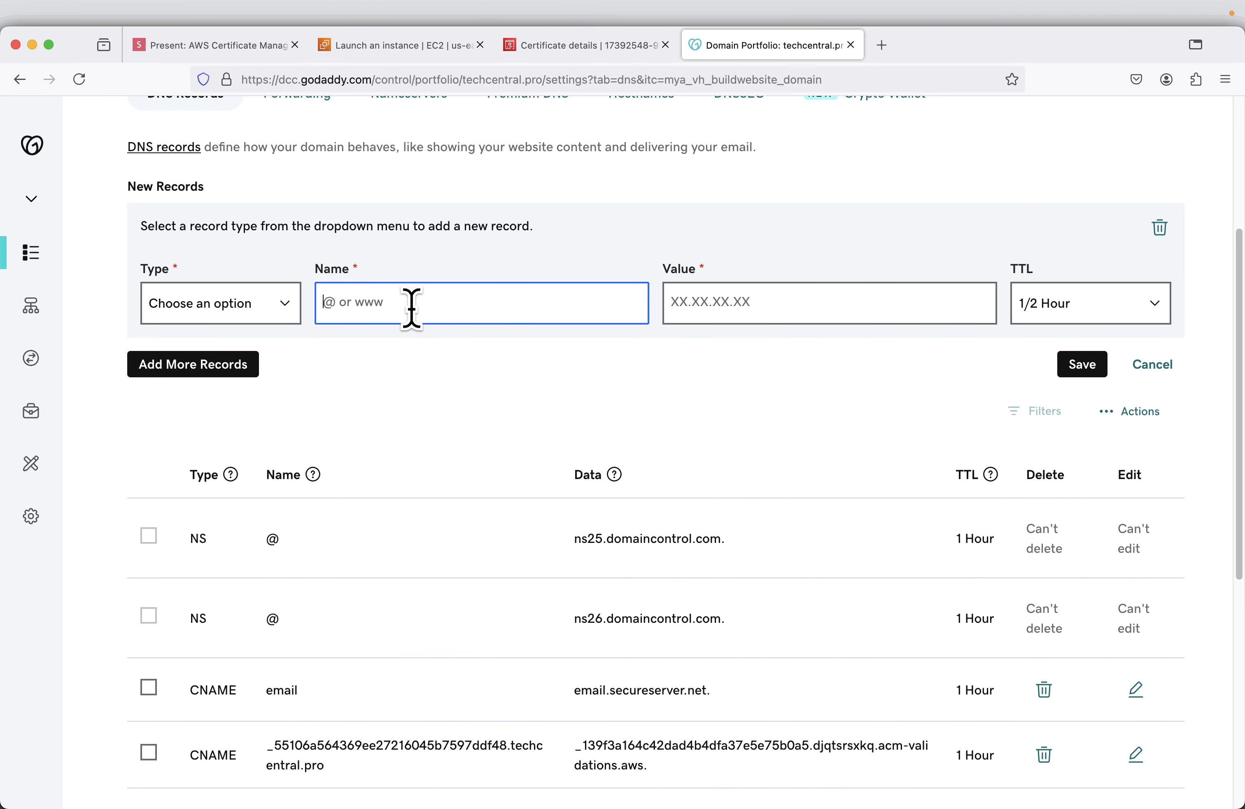
pyautogui.click(256, 310)
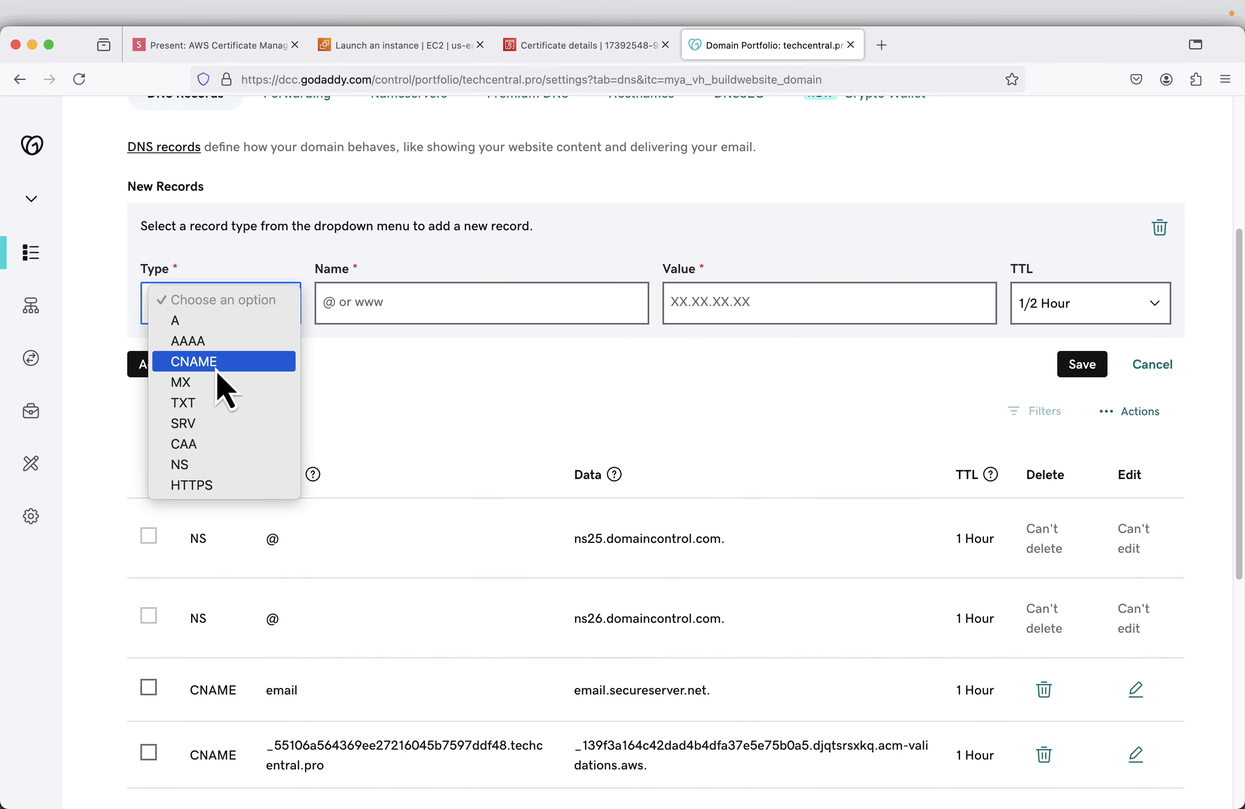
pyautogui.click(218, 362)
pyautogui.click(441, 298)
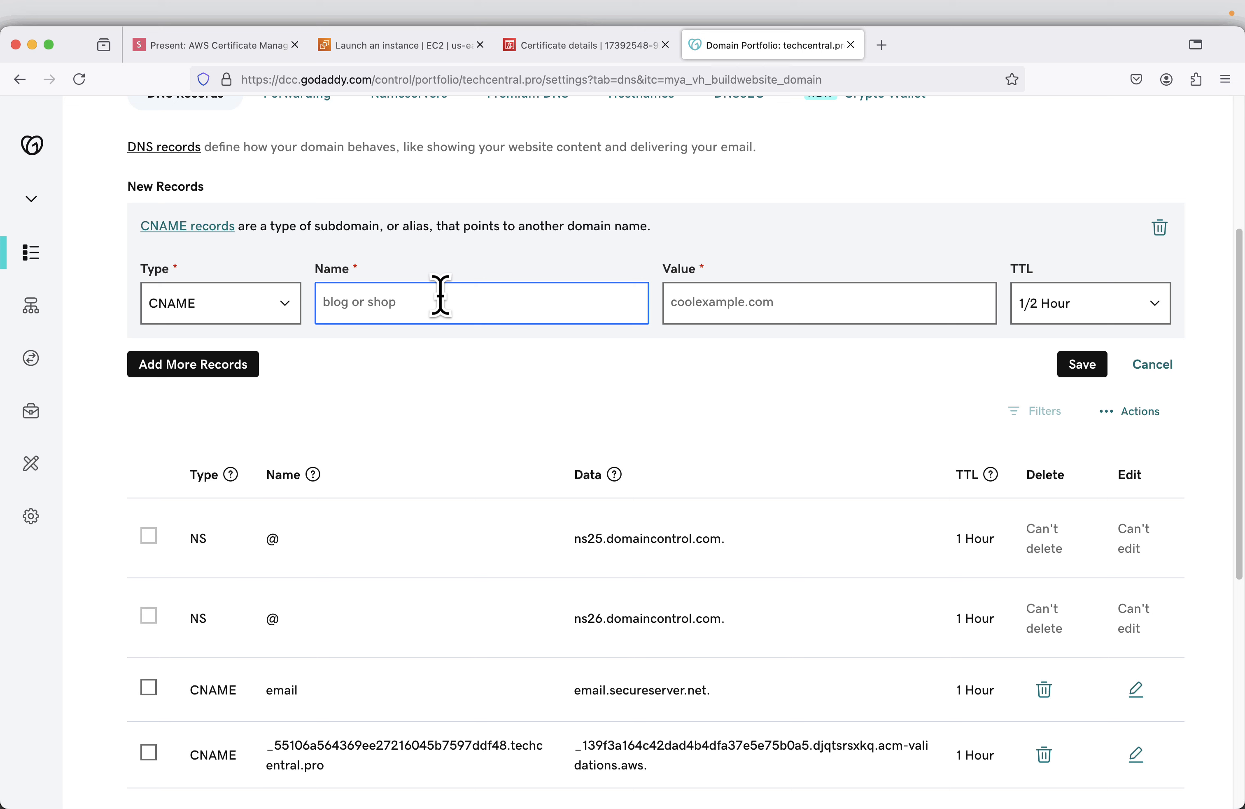
pyautogui.press('super+v')
pyautogui.press('BackSpace')
pyautogui.press('BackSpace')
pyautogui.press('BackSpace')
pyautogui.press('BackSpace')
pyautogui.press('BackSpace')
pyautogui.press('BackSpace')
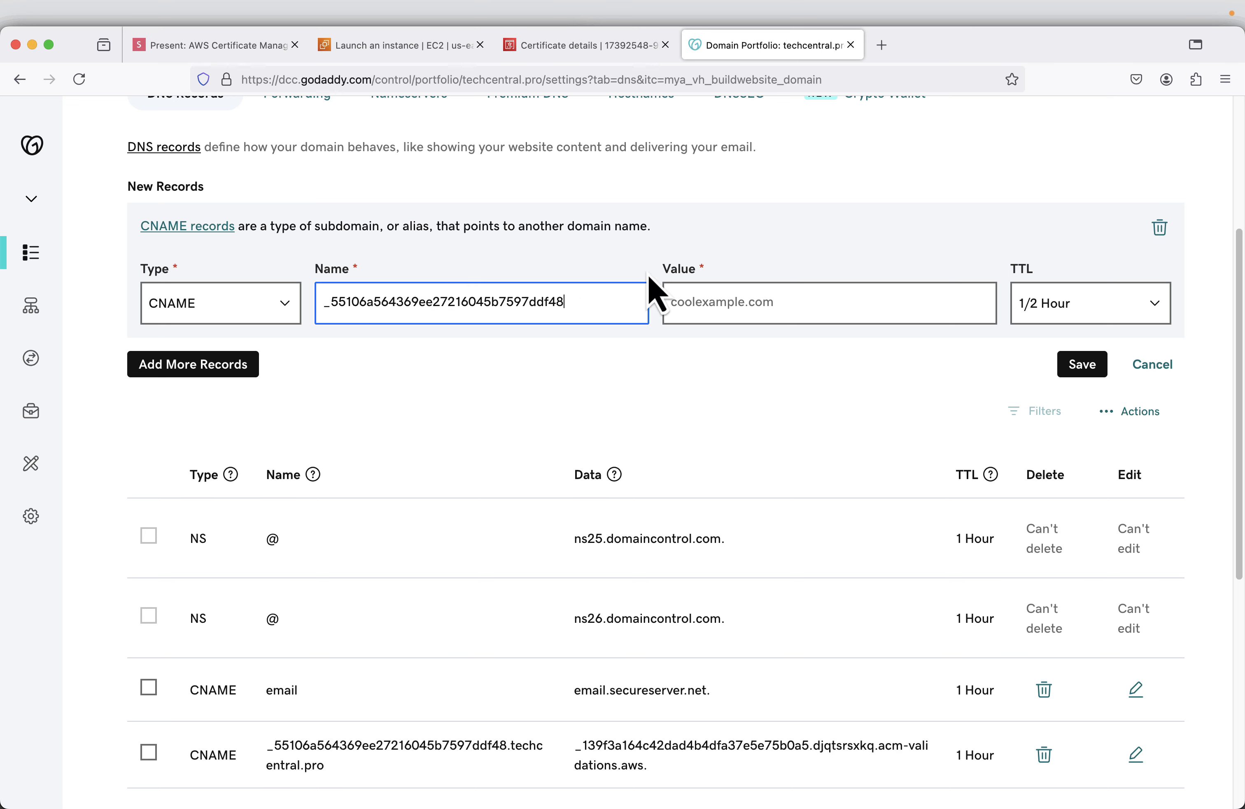
# Step: Paste the ACM CNAME validation value into the record and save it
pyautogui.click(726, 294)
pyautogui.click(585, 47)
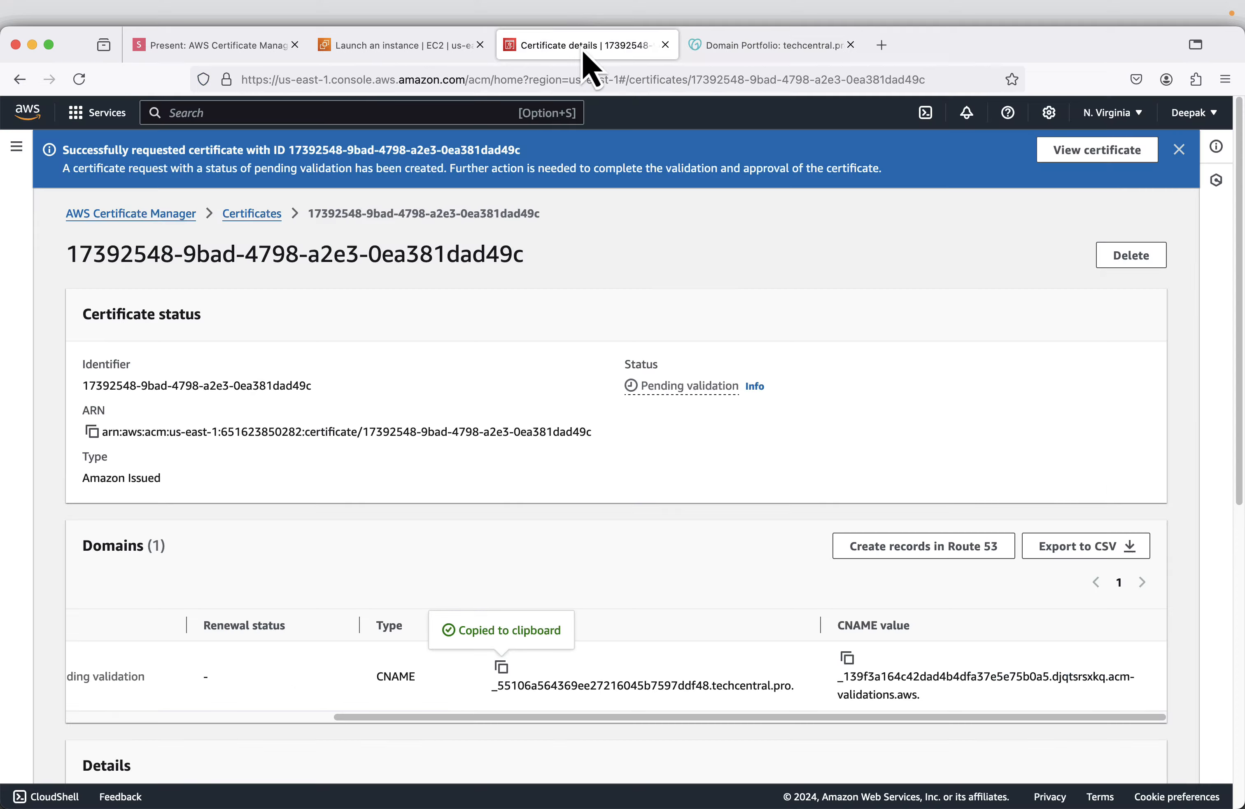
pyautogui.click(851, 657)
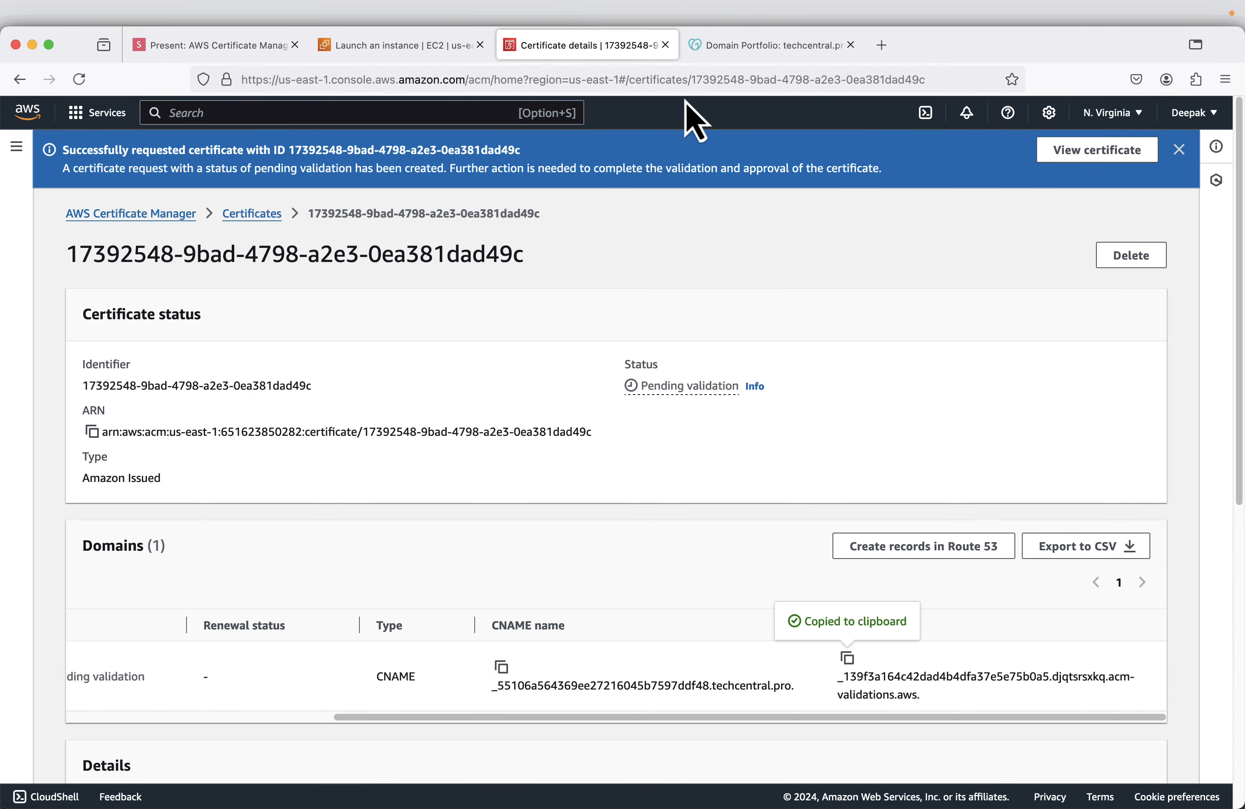
pyautogui.click(727, 50)
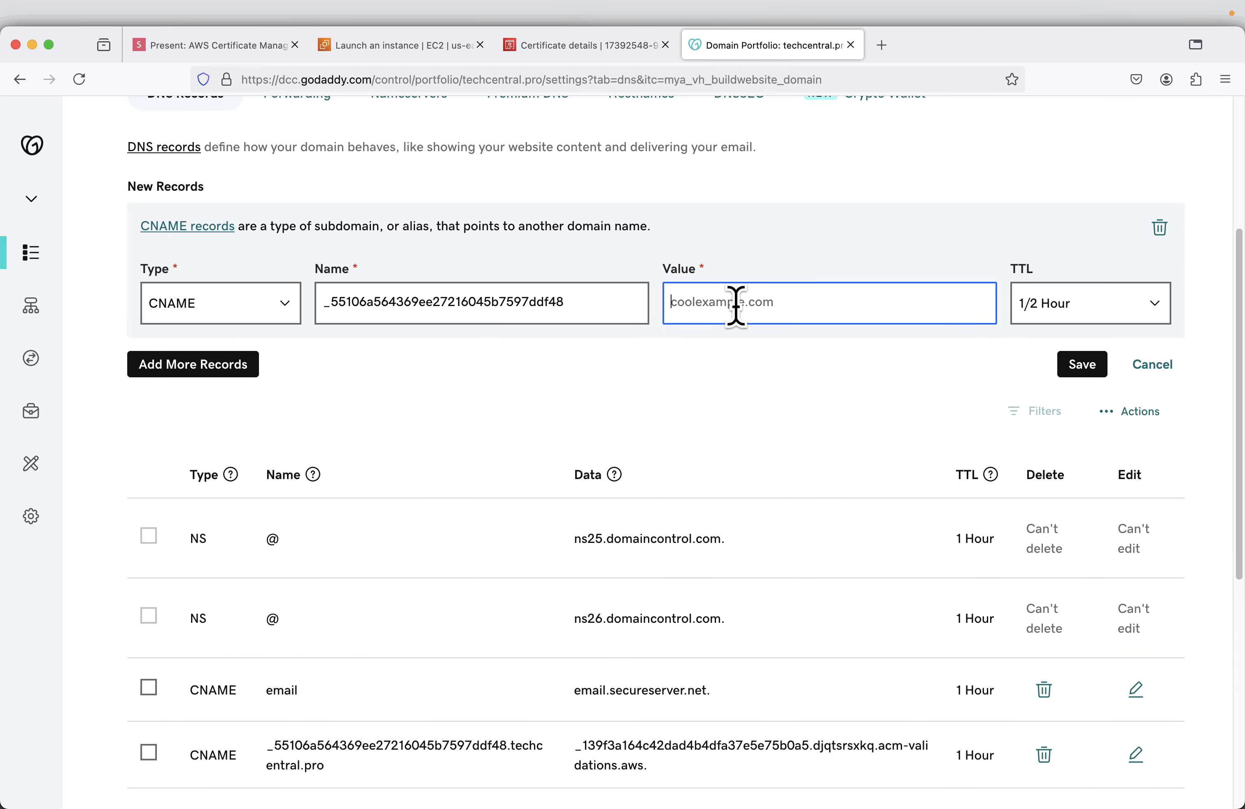
pyautogui.press('super+v')
pyautogui.click(1079, 367)
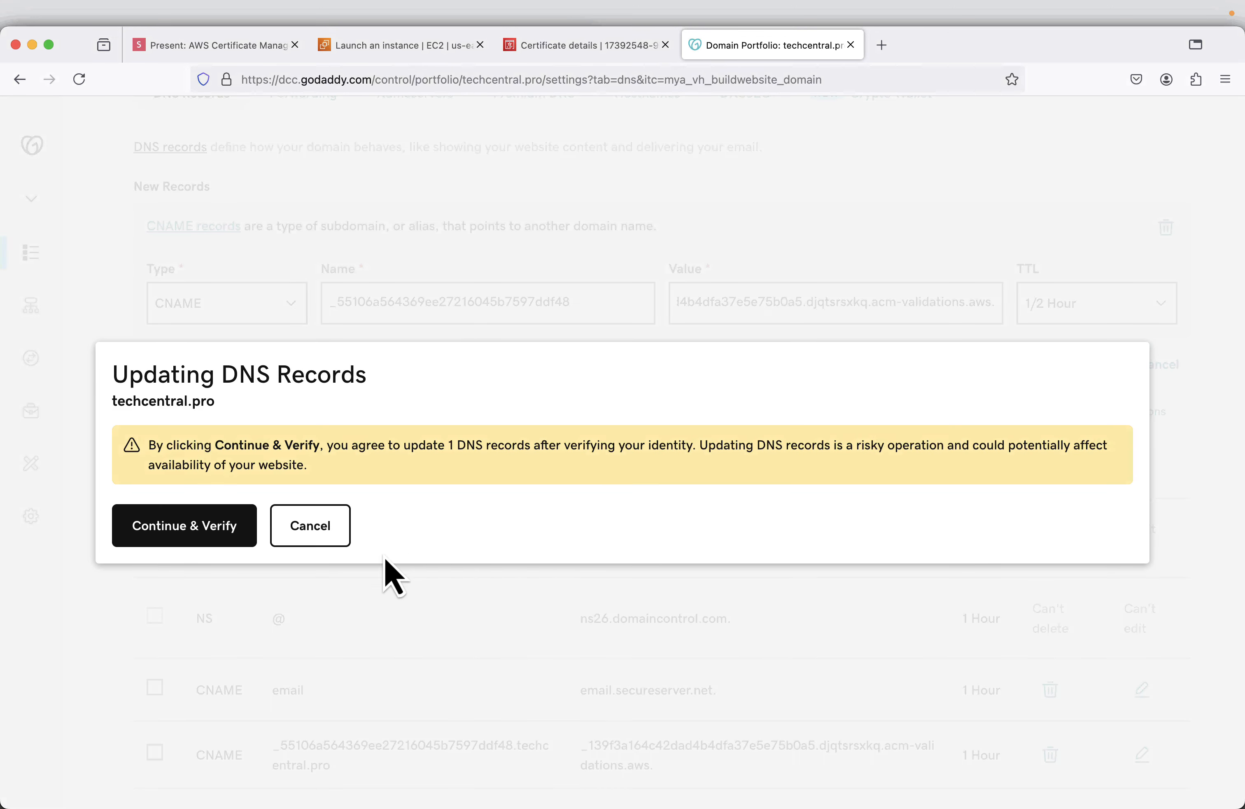
# Step: Verify the change with the emailed one-time password and view the saved _55106a564369ee27216045b7597ddf48 CNAME
pyautogui.click(161, 530)
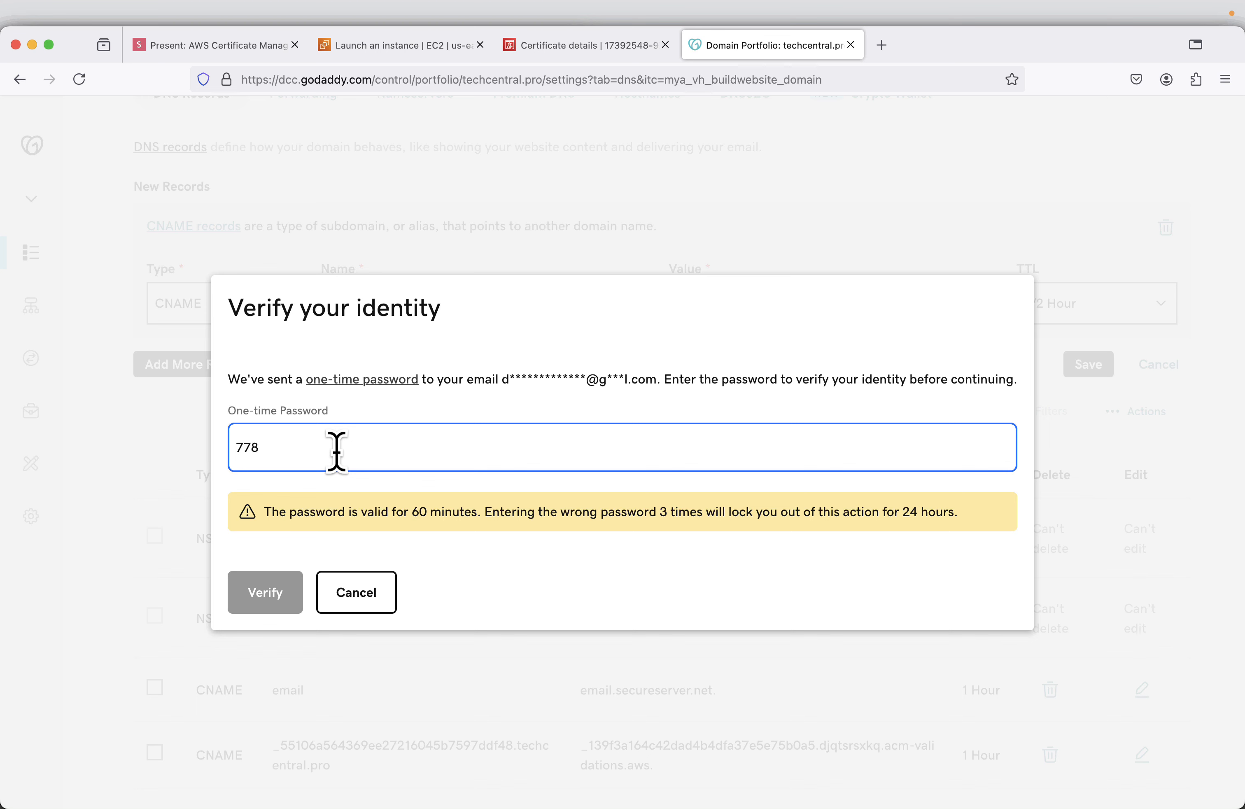
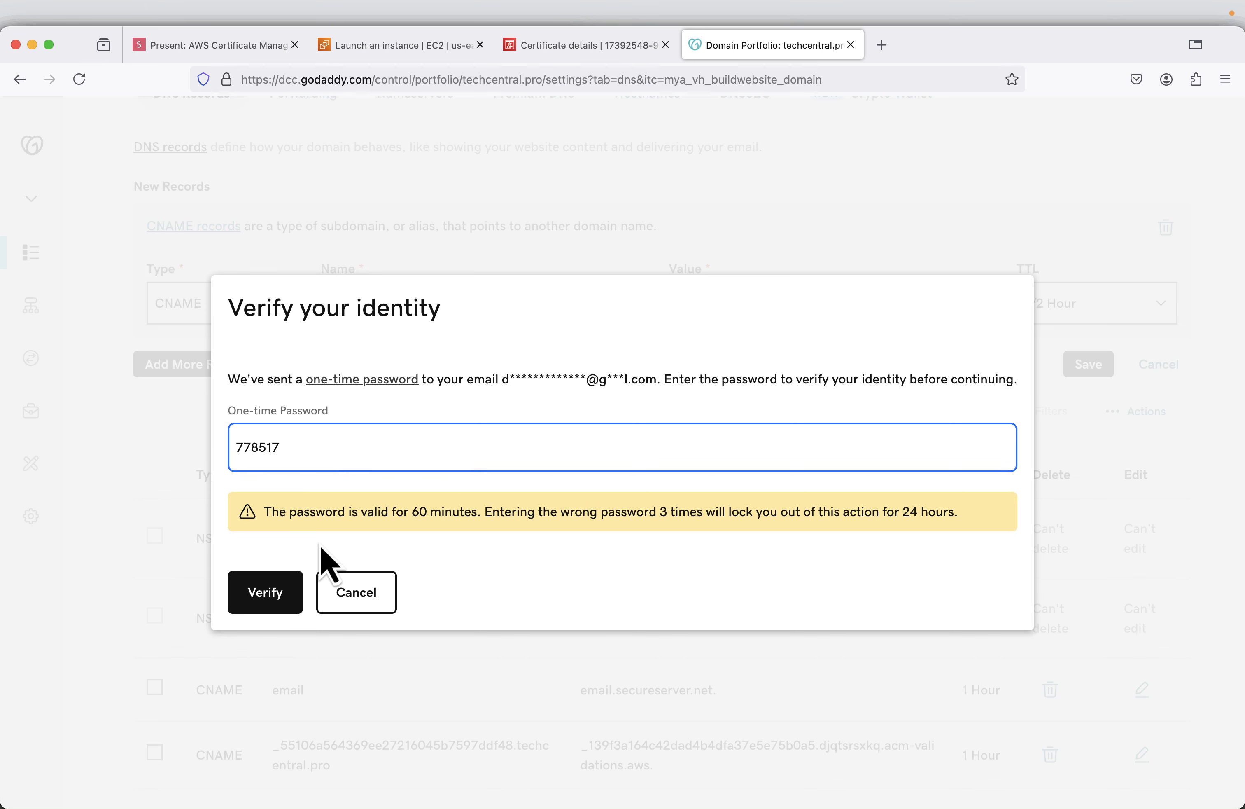
pyautogui.click(260, 591)
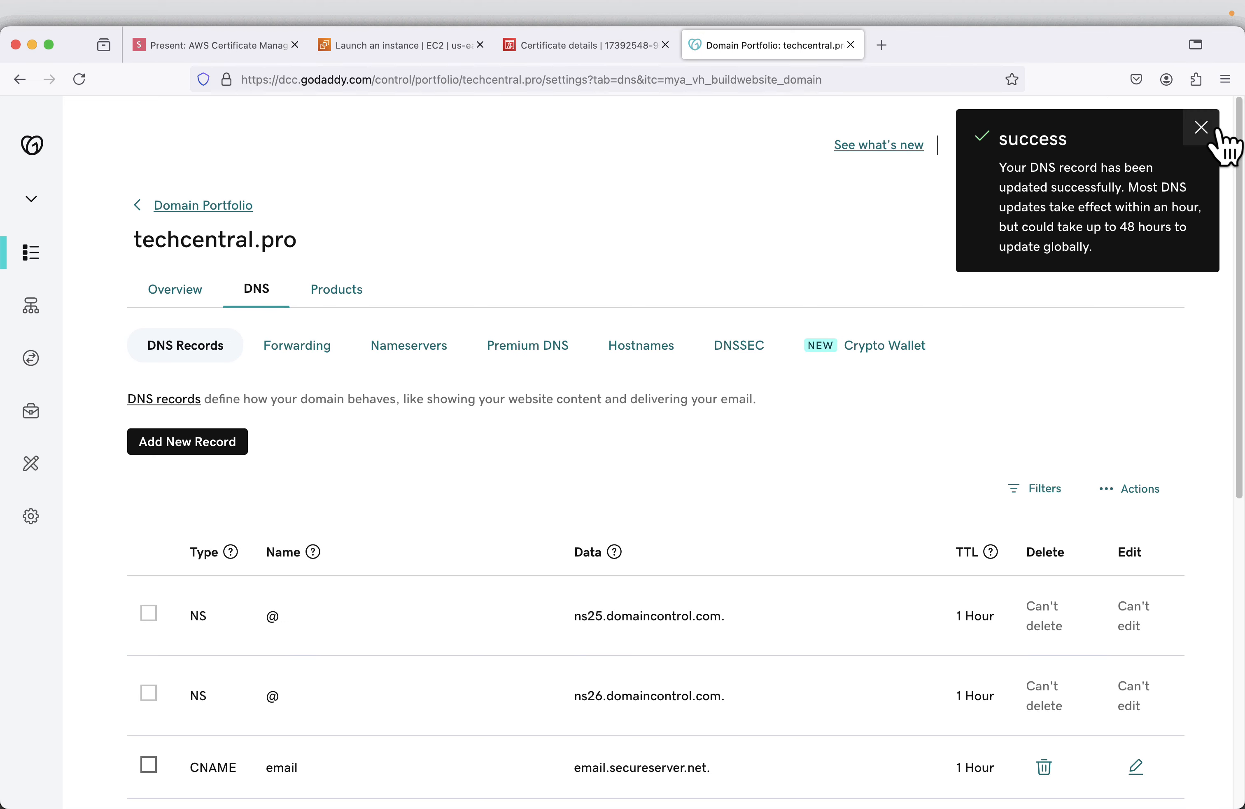
pyautogui.click(1216, 132)
pyautogui.scroll(-5, 919, 367)
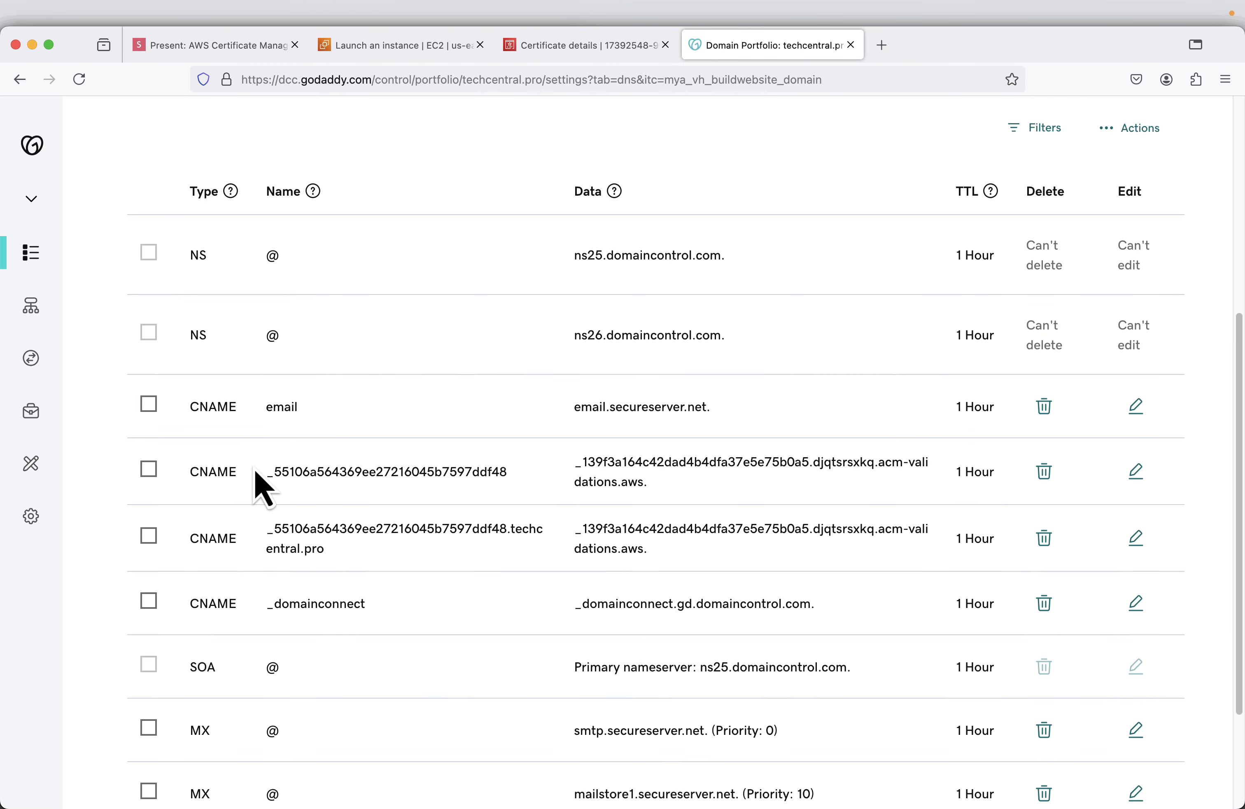
# Step: Reload the certificate details to confirm *.techcentral.pro is Issued with validation status Success
pyautogui.moveTo(214, 471); pyautogui.dragTo(408, 578)
pyautogui.click(505, 543)
pyautogui.click(370, 49)
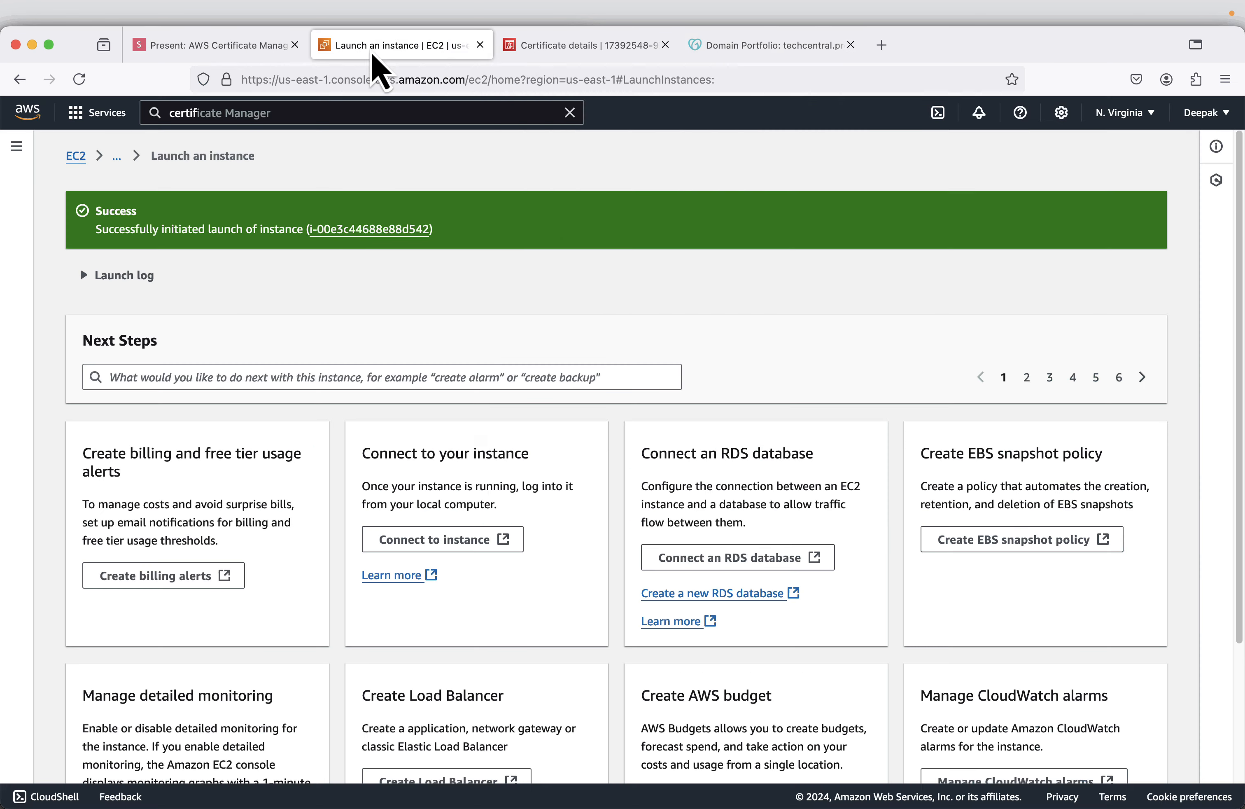
pyautogui.click(611, 48)
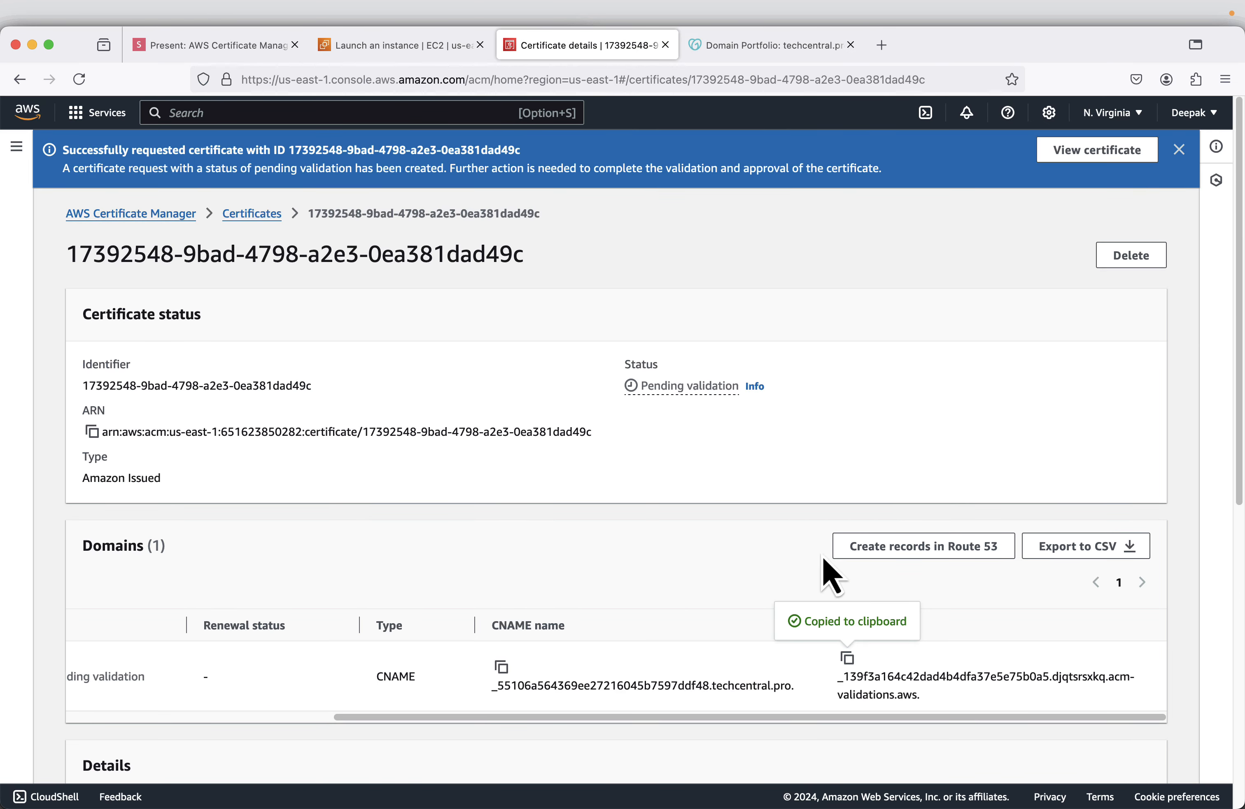
pyautogui.click(88, 90)
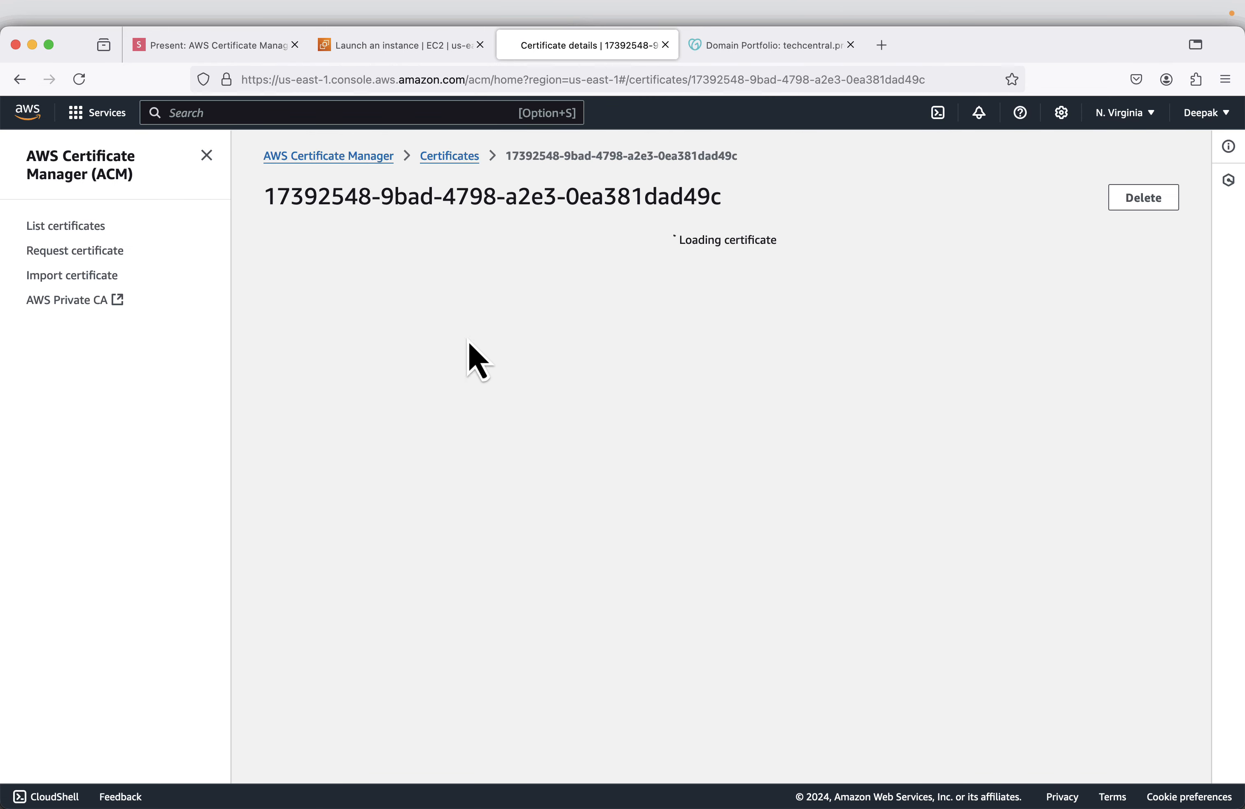
pyautogui.click(206, 155)
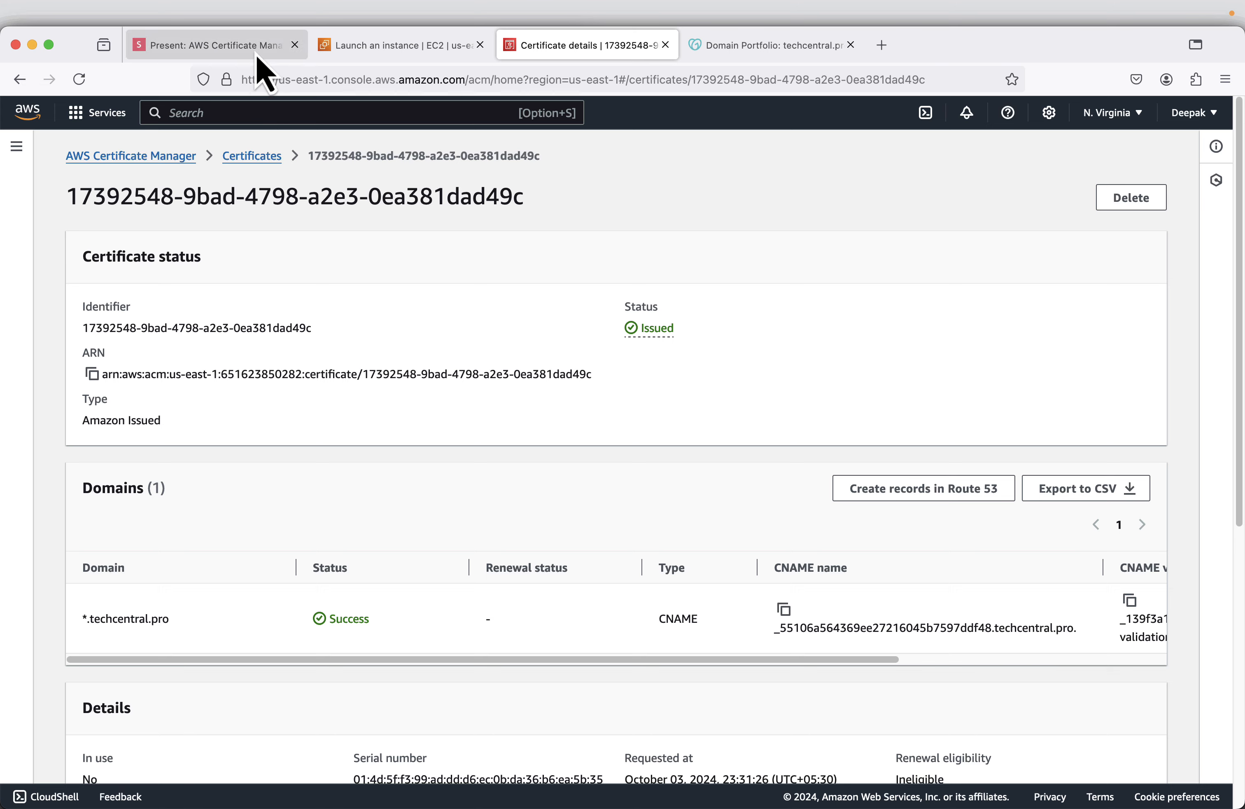
# Step: Advance the slide deck three slides to the Create Application Load Balancer slide
pyautogui.click(210, 45)
pyautogui.press('Right')
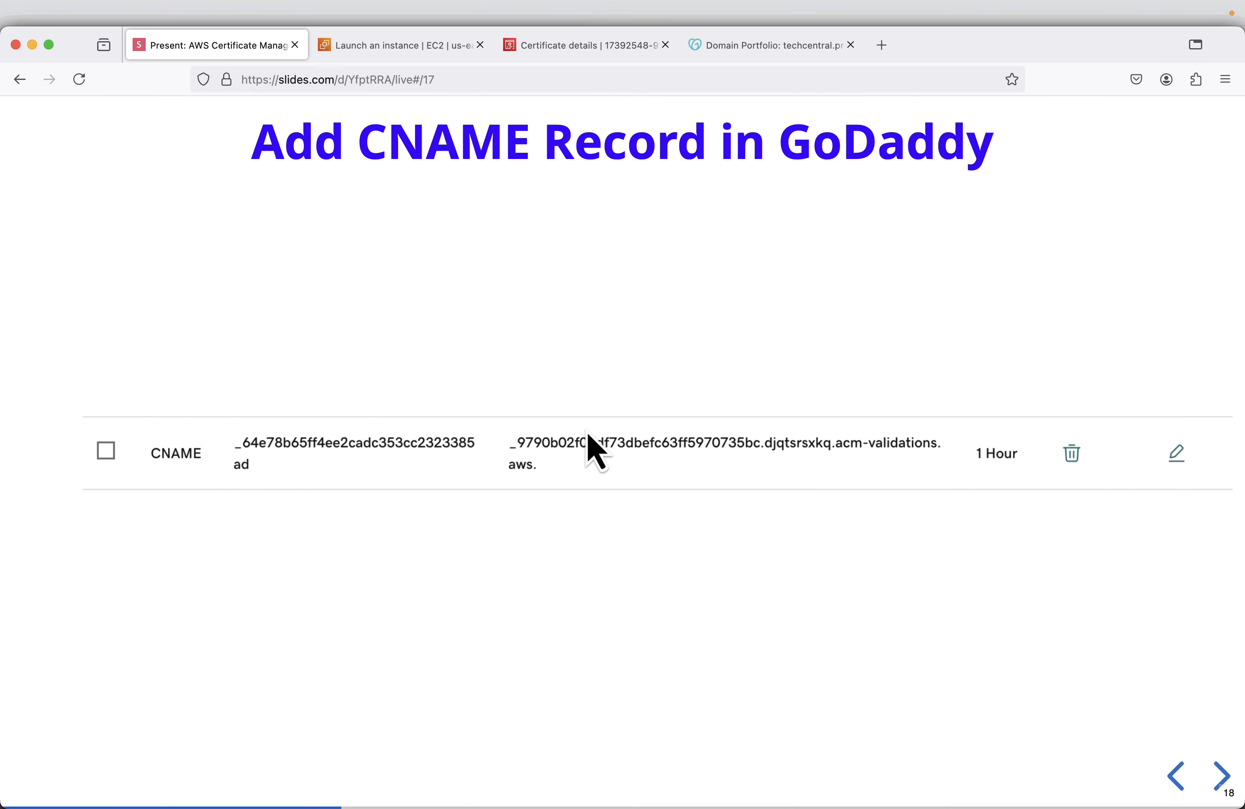
pyautogui.press('Right')
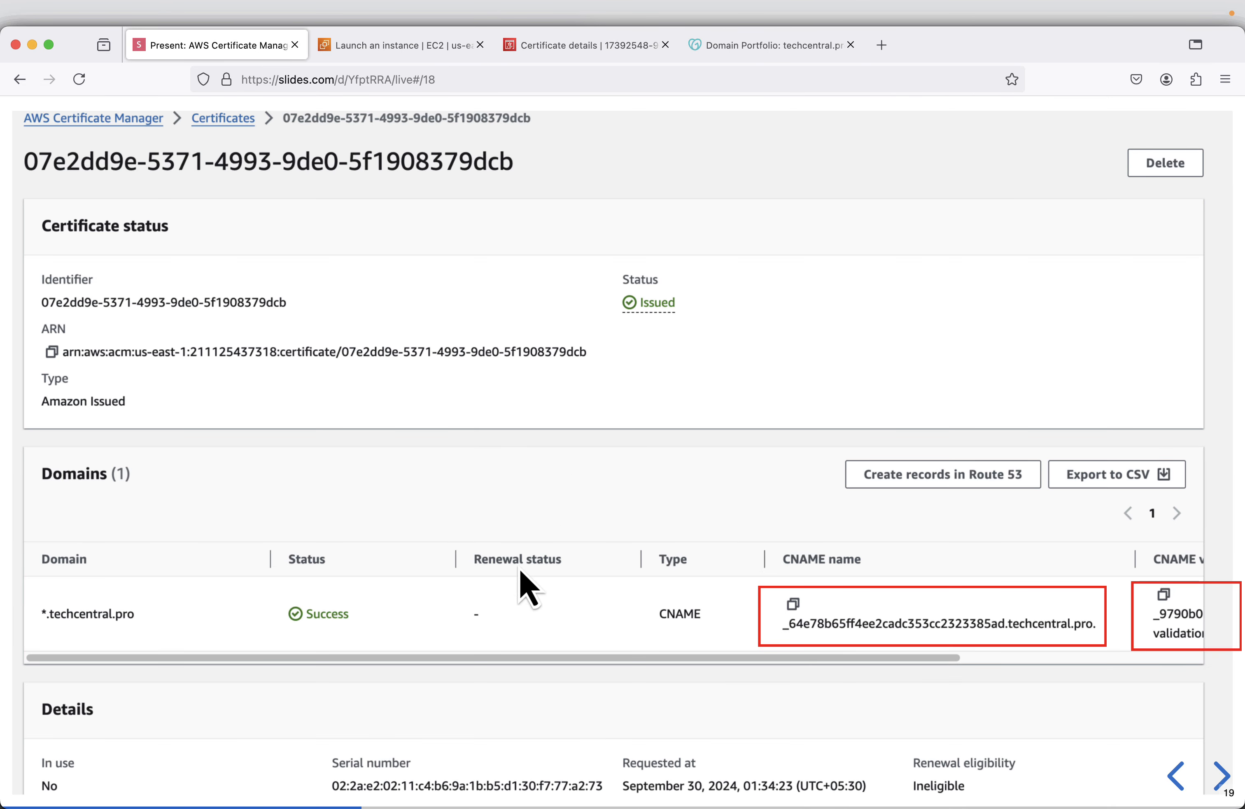
pyautogui.press('Right')
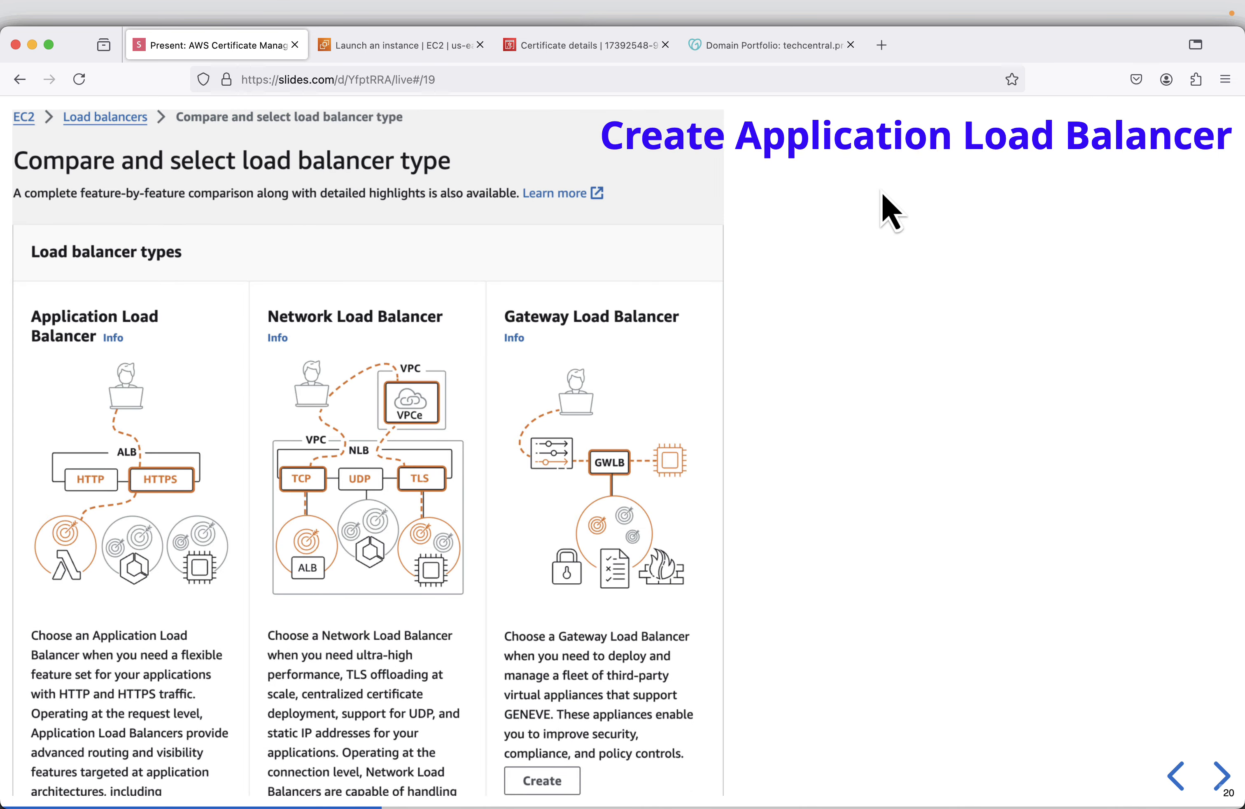
# Step: Open the EC2 Load balancers page in a new tab
pyautogui.click(625, 44)
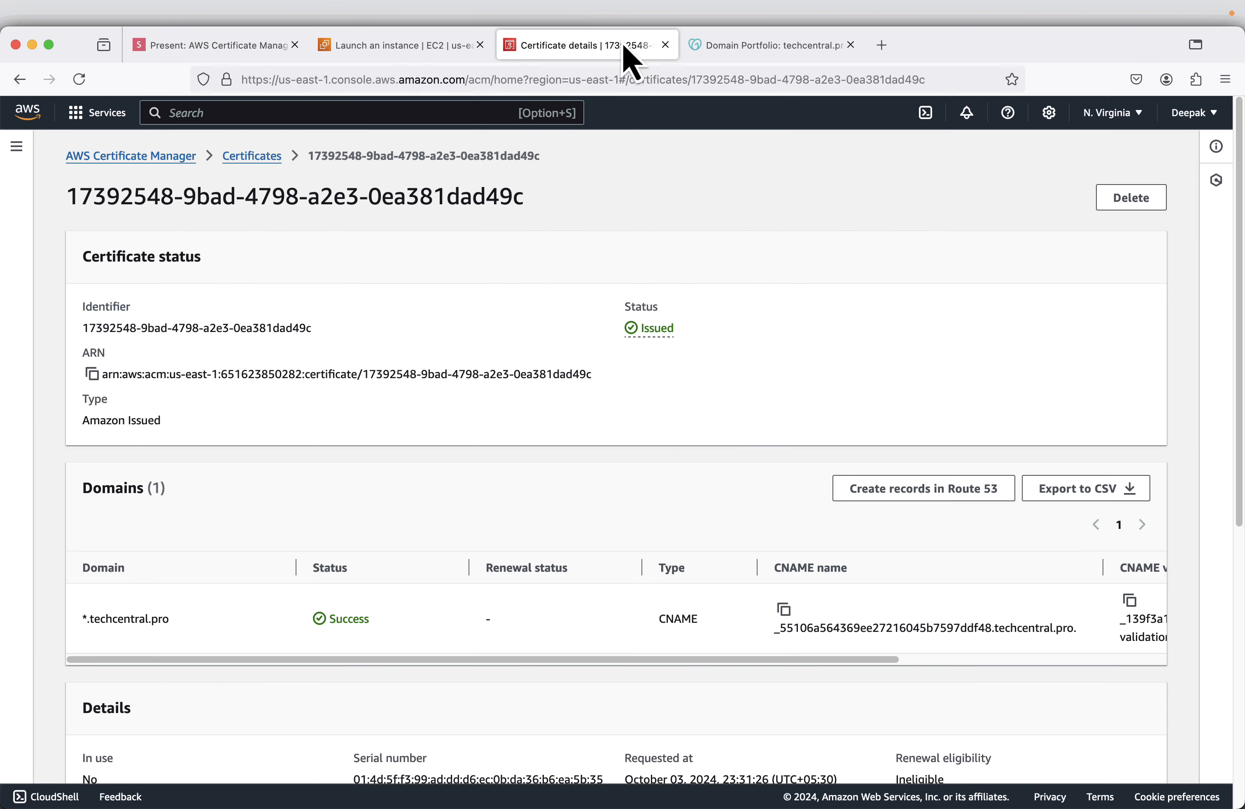
pyautogui.click(386, 46)
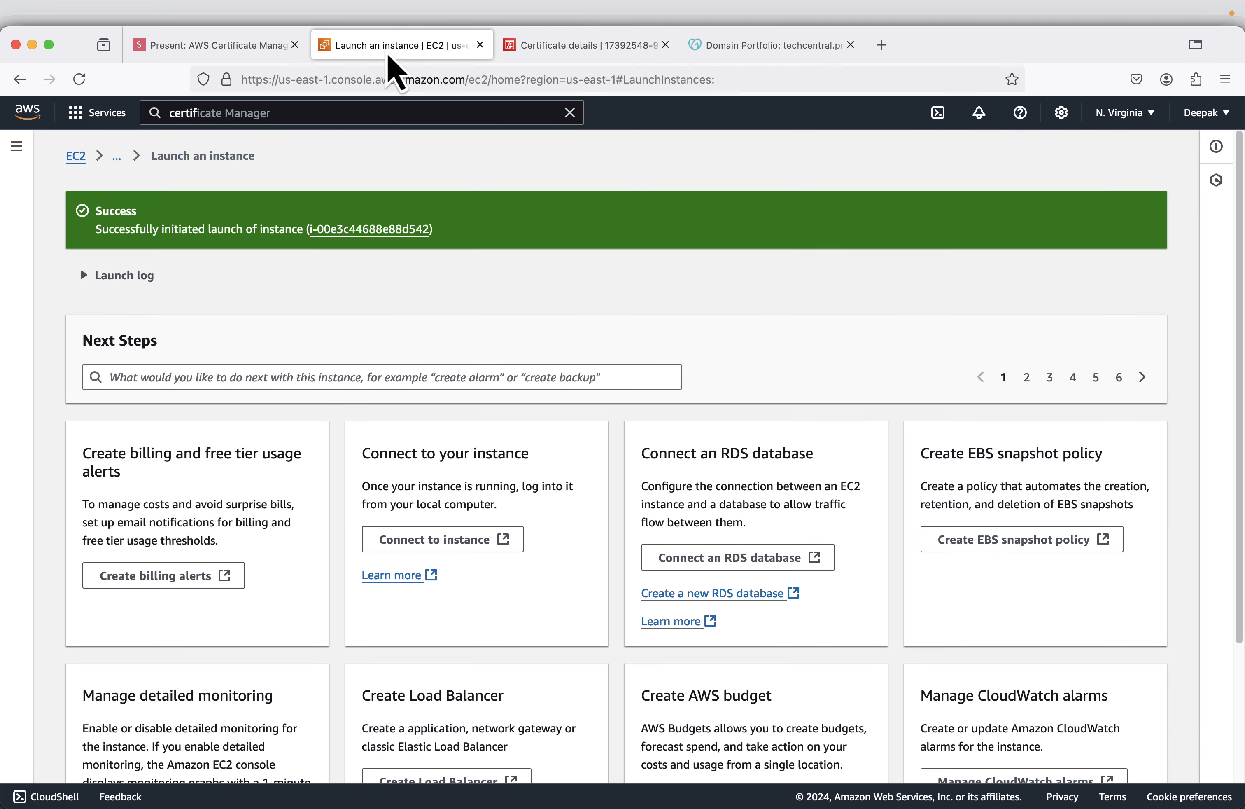
pyautogui.click(15, 147)
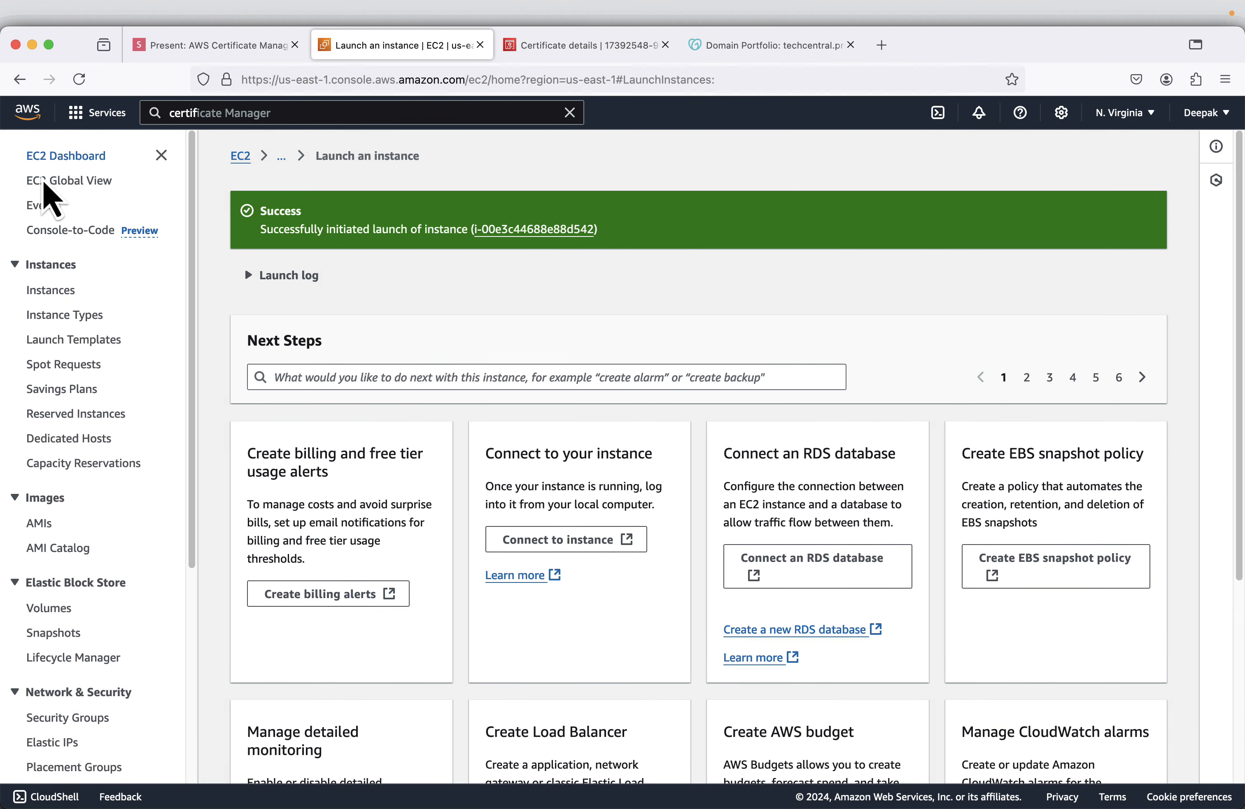
pyautogui.scroll(-5, 108, 399)
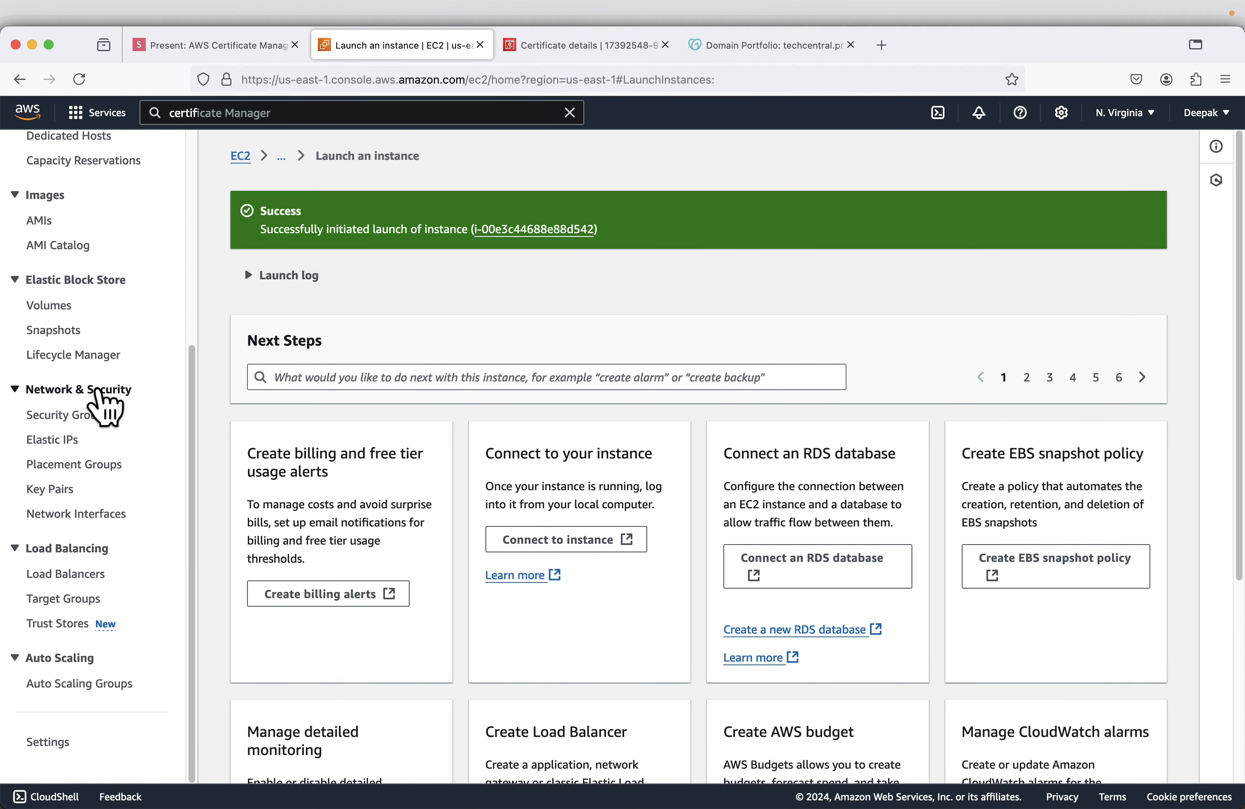
pyautogui.rightClick(73, 578)
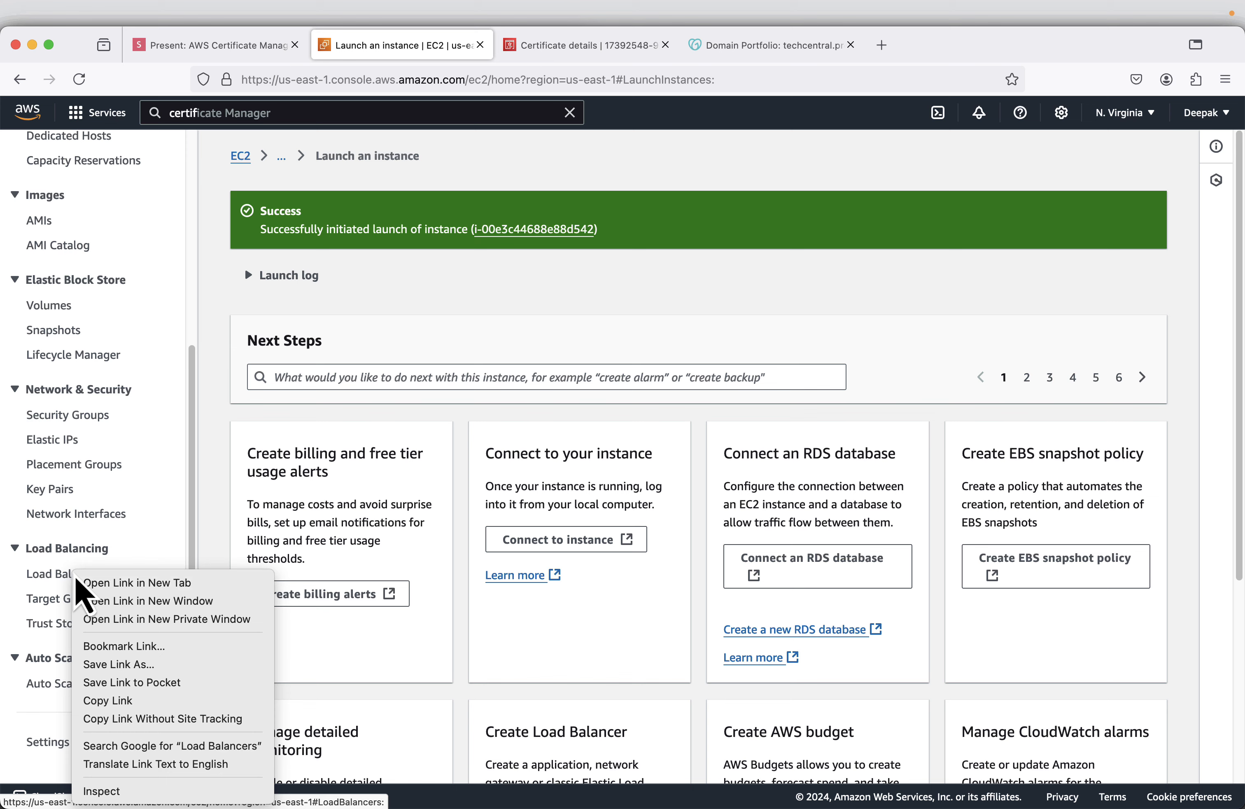
pyautogui.click(133, 586)
pyautogui.click(555, 53)
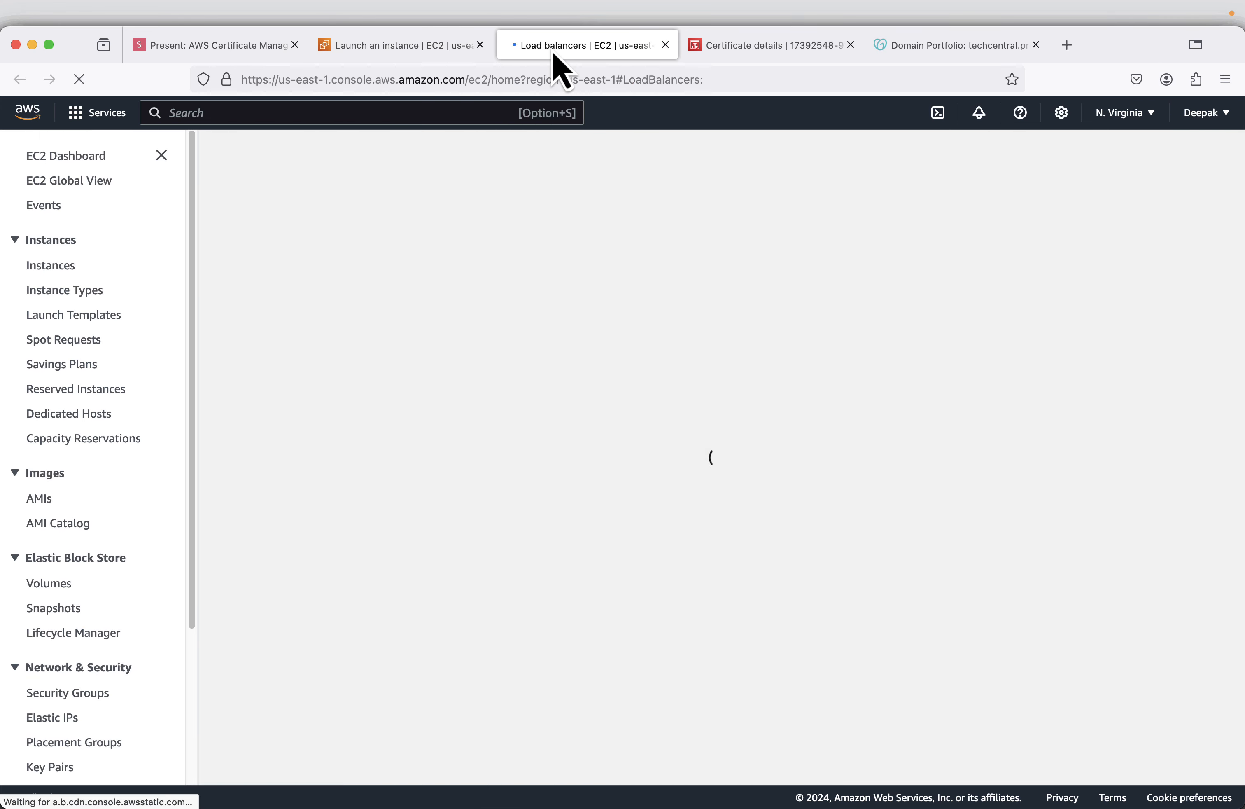
# Step: Advance the presentation one slide, then start creating a new load balancer
pyautogui.click(203, 45)
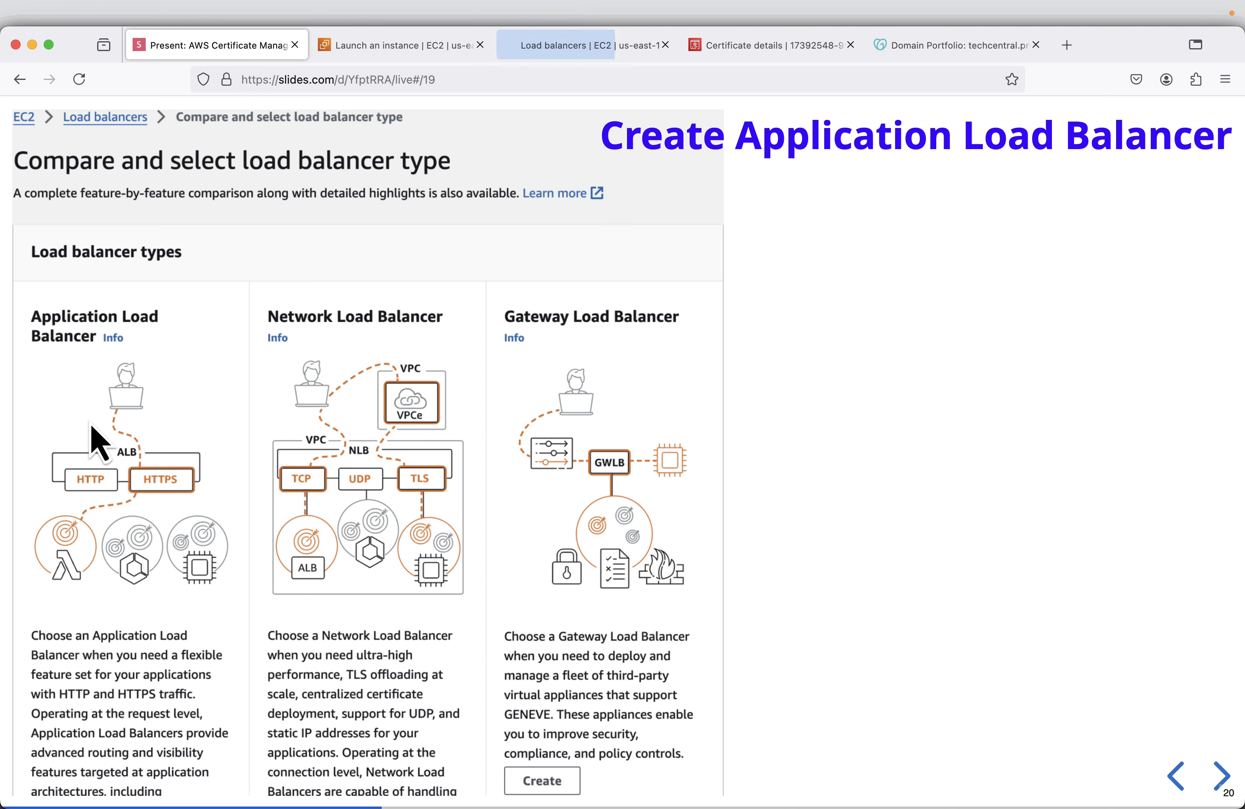
pyautogui.press('Right')
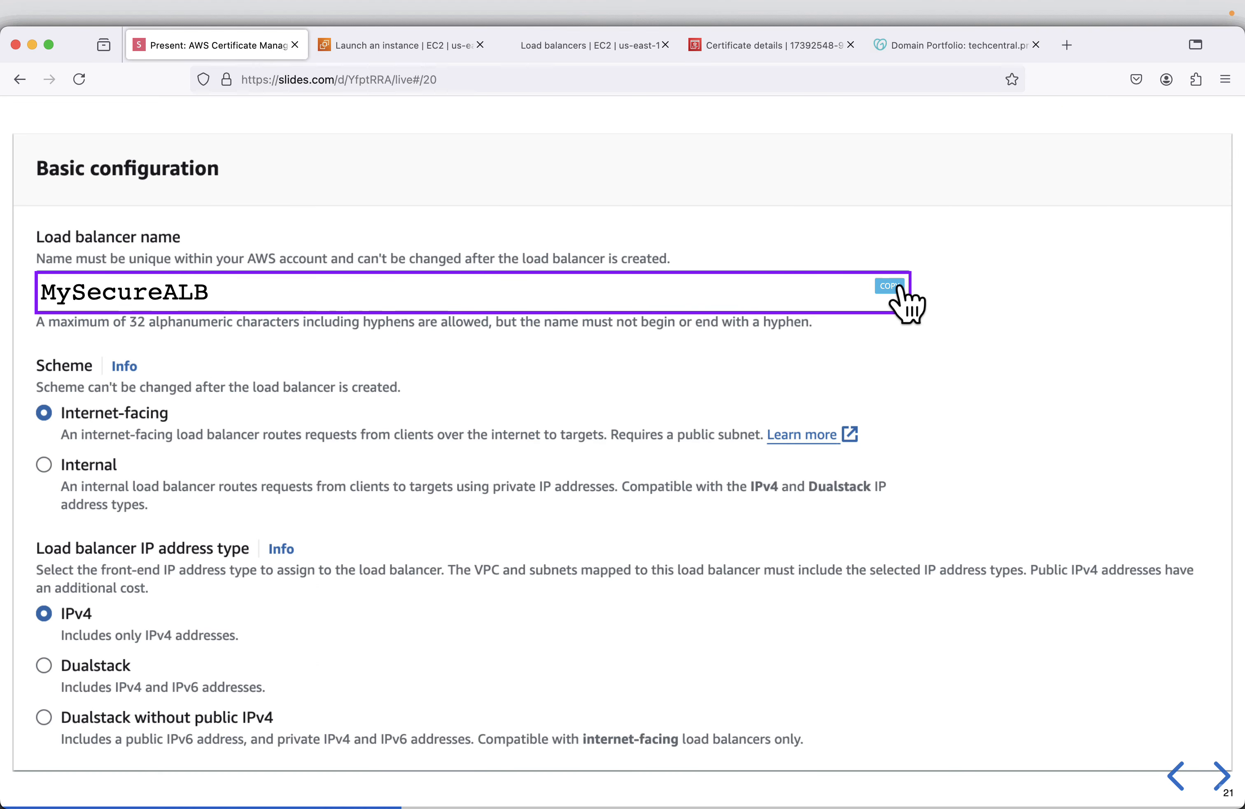
pyautogui.click(613, 44)
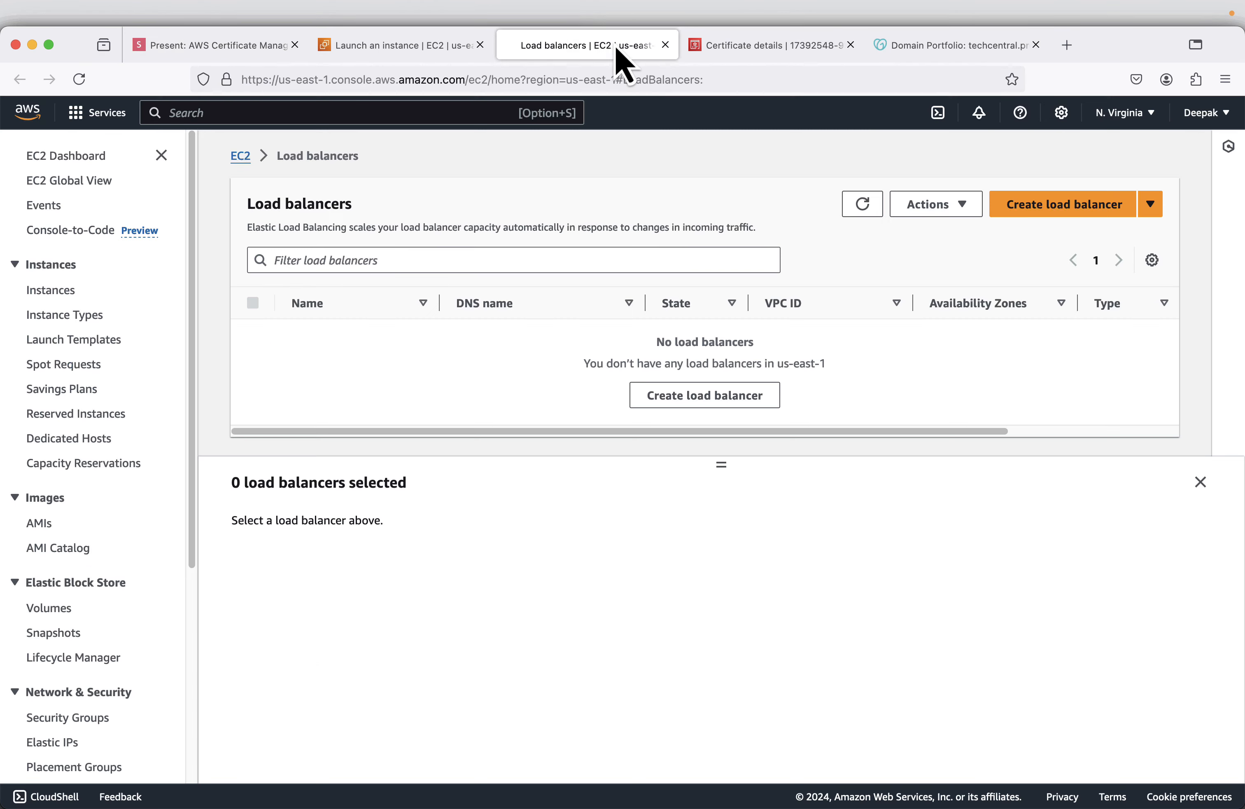
pyautogui.click(1048, 211)
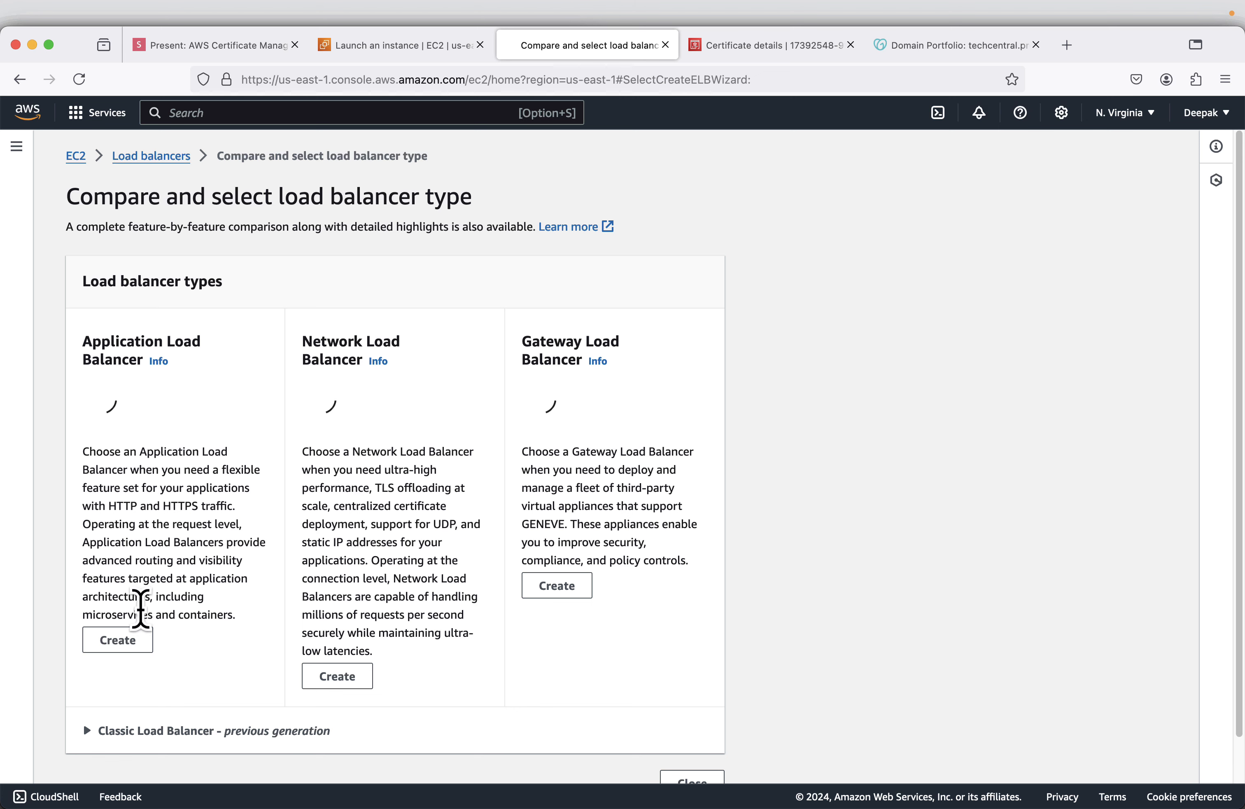
# Step: Start an Application Load Balancer named MySecureALB
pyautogui.scroll(-2, 103, 650)
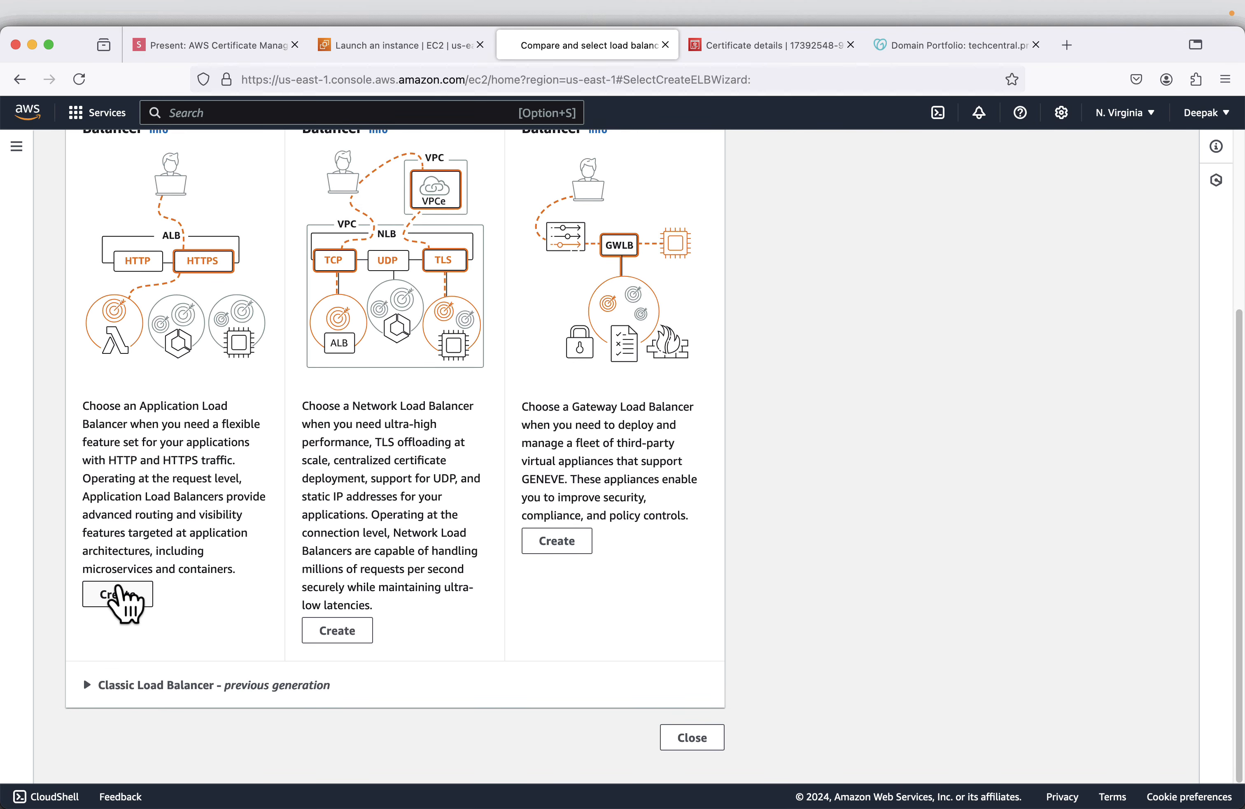
pyautogui.click(119, 585)
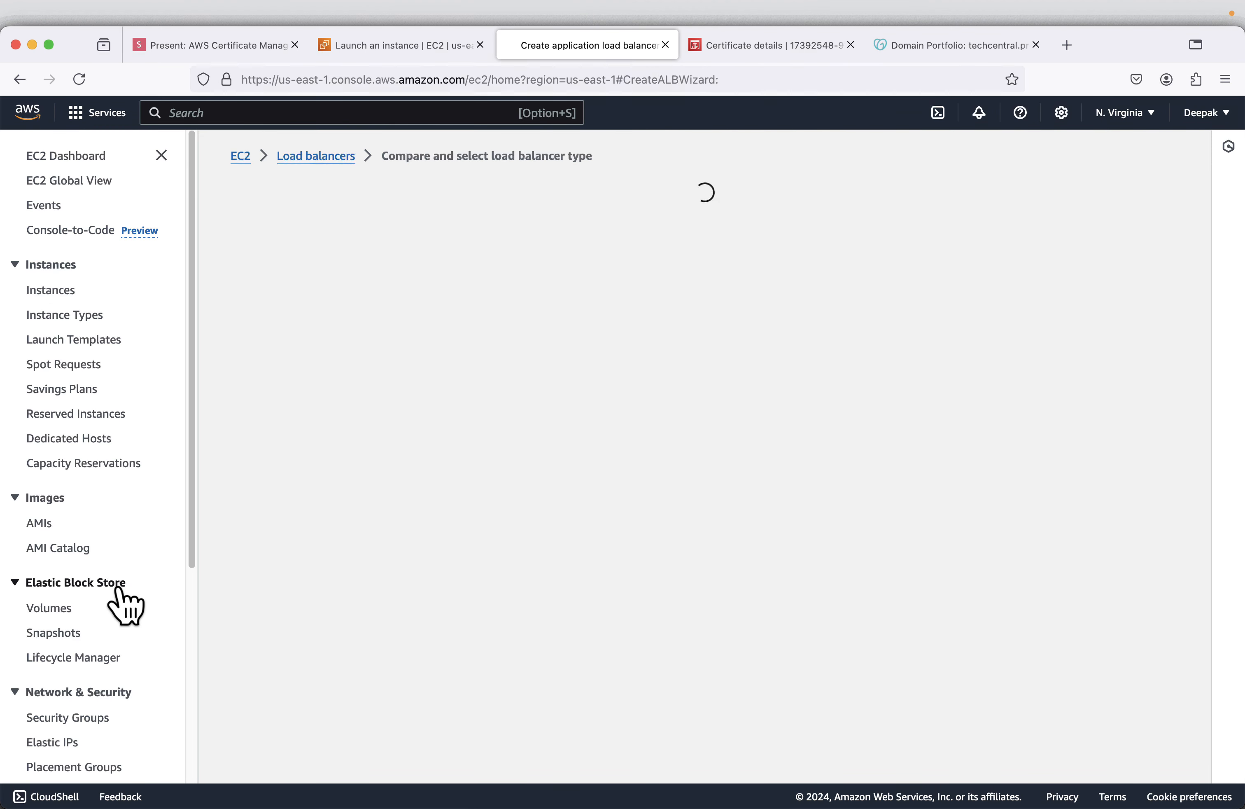
pyautogui.click(162, 155)
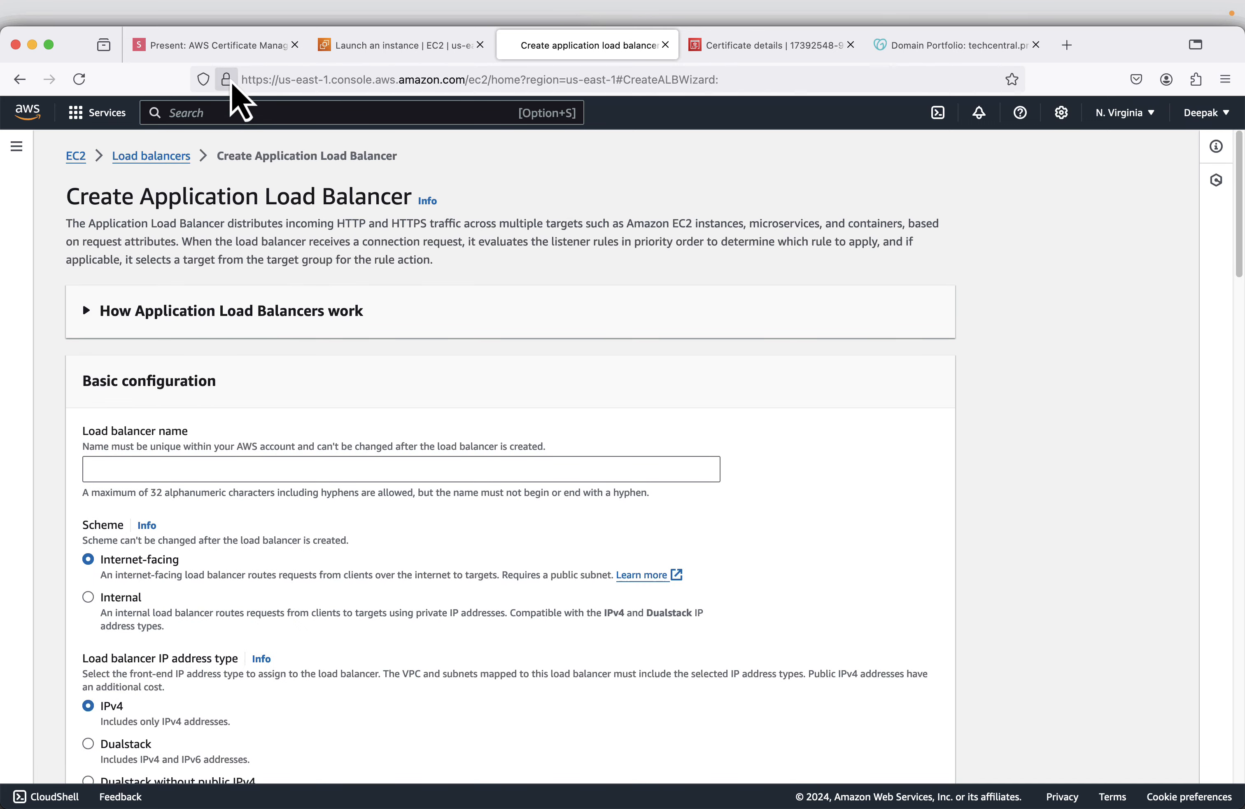
pyautogui.rightClick(235, 466)
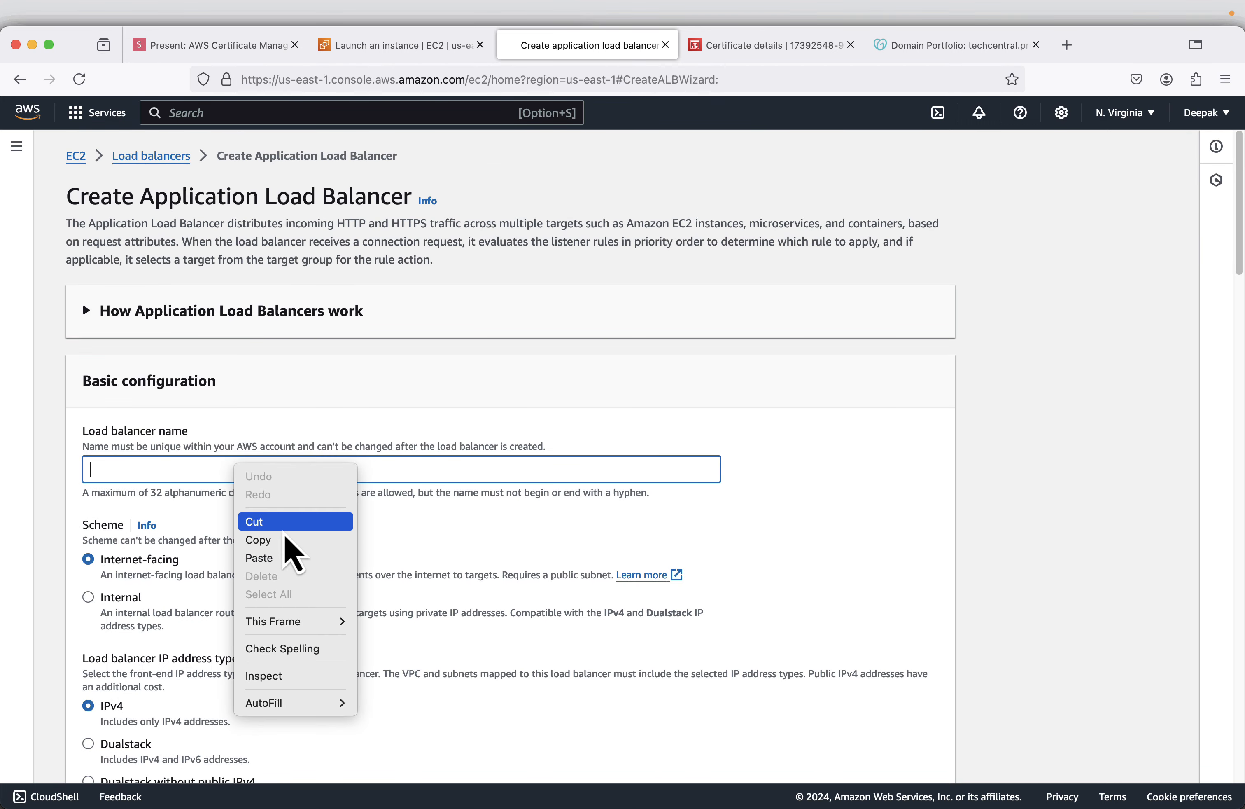
pyautogui.click(289, 558)
# Step: Place the load balancer in VPC vpc-b02b1aca
pyautogui.scroll(-2, 488, 548)
pyautogui.scroll(-10, 180, 517)
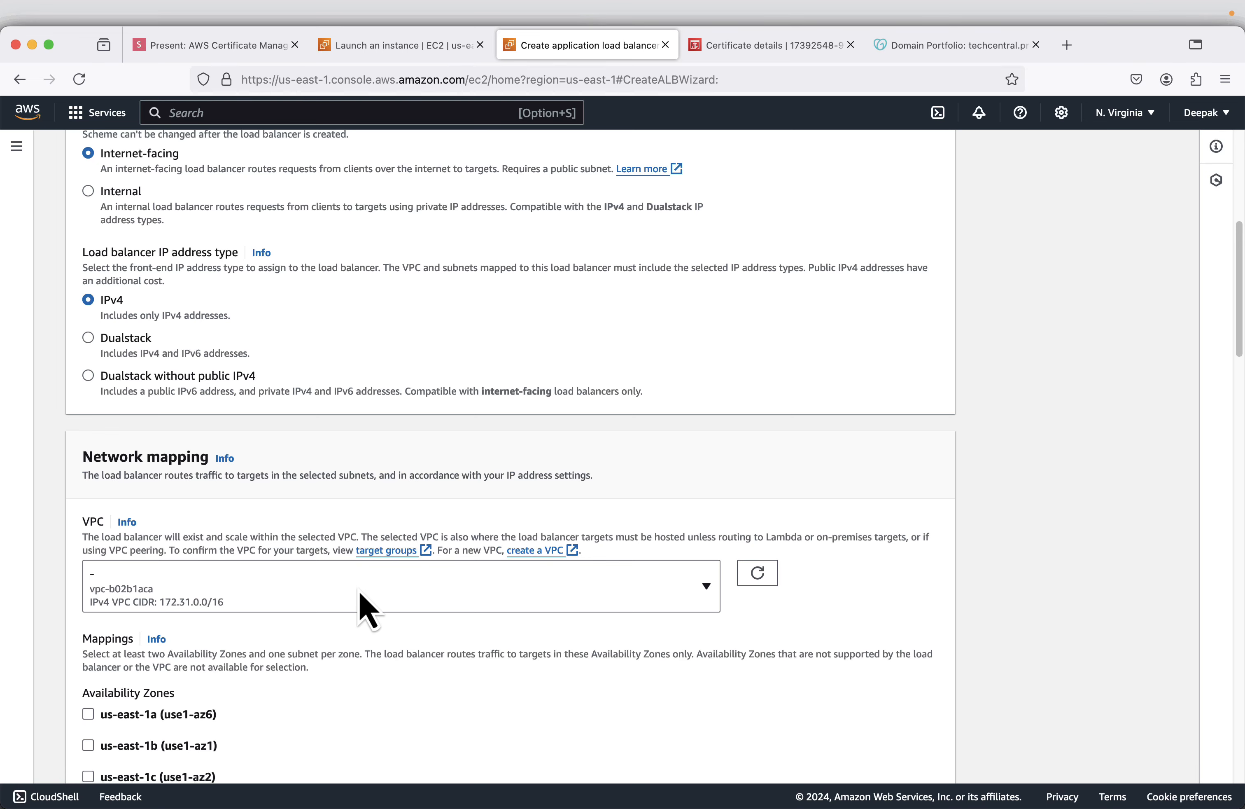
pyautogui.click(195, 601)
pyautogui.click(198, 662)
pyautogui.scroll(-4, 304, 635)
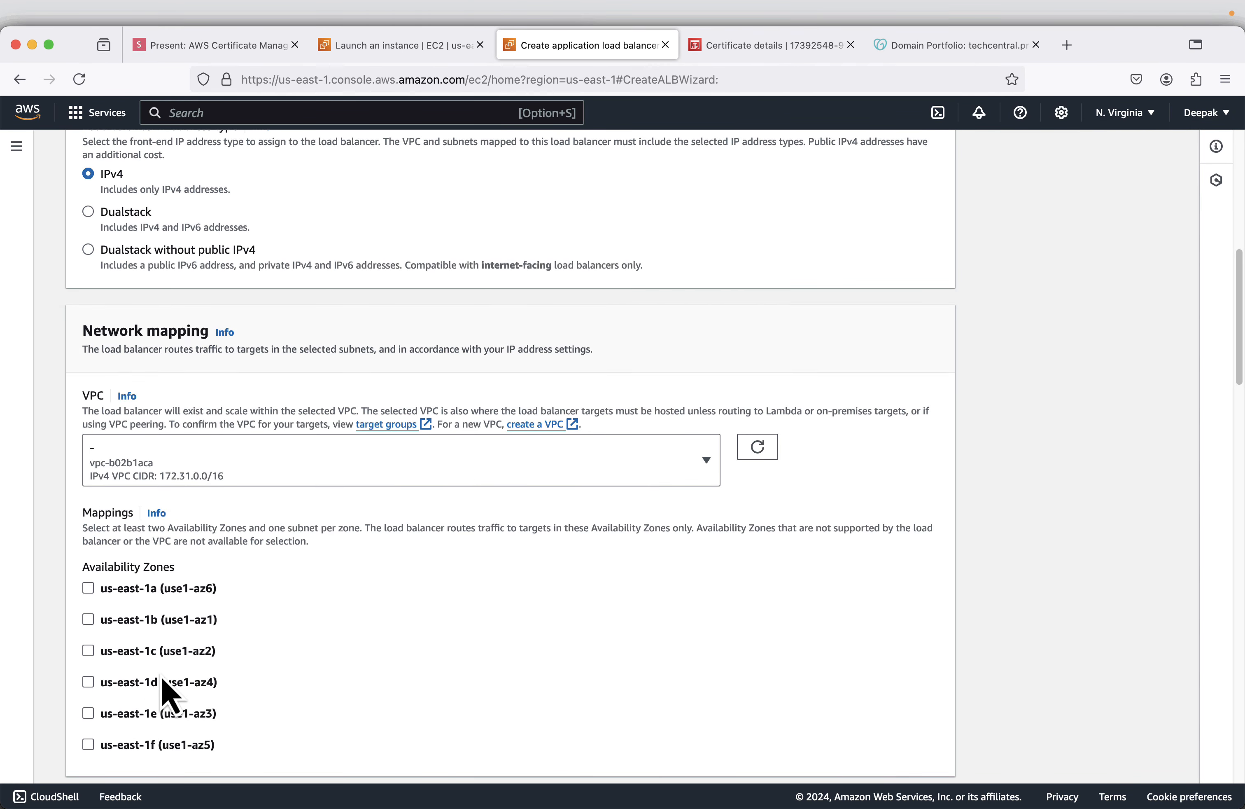
pyautogui.scroll(-1, 160, 683)
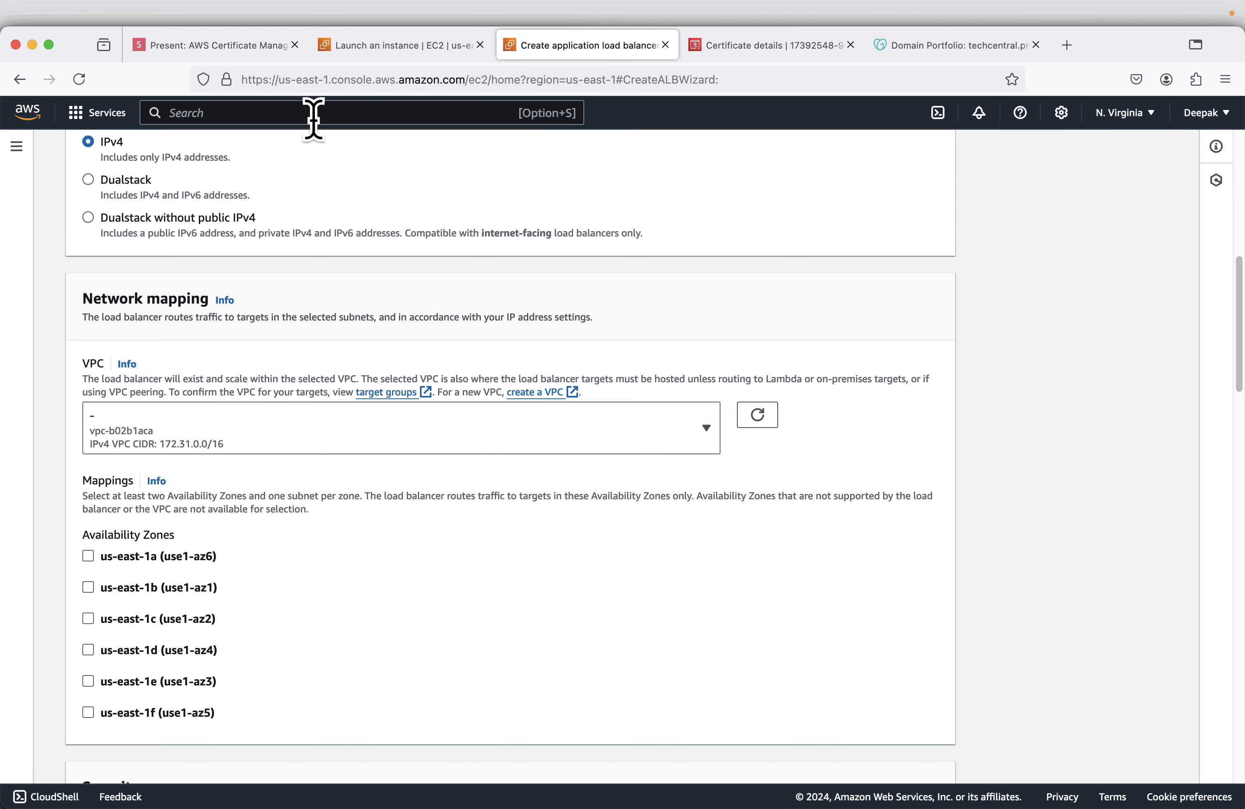
# Step: Check the running Certificate-Manager-Demo instance's Networking details, noting availability zone us-east-1a
pyautogui.click(370, 43)
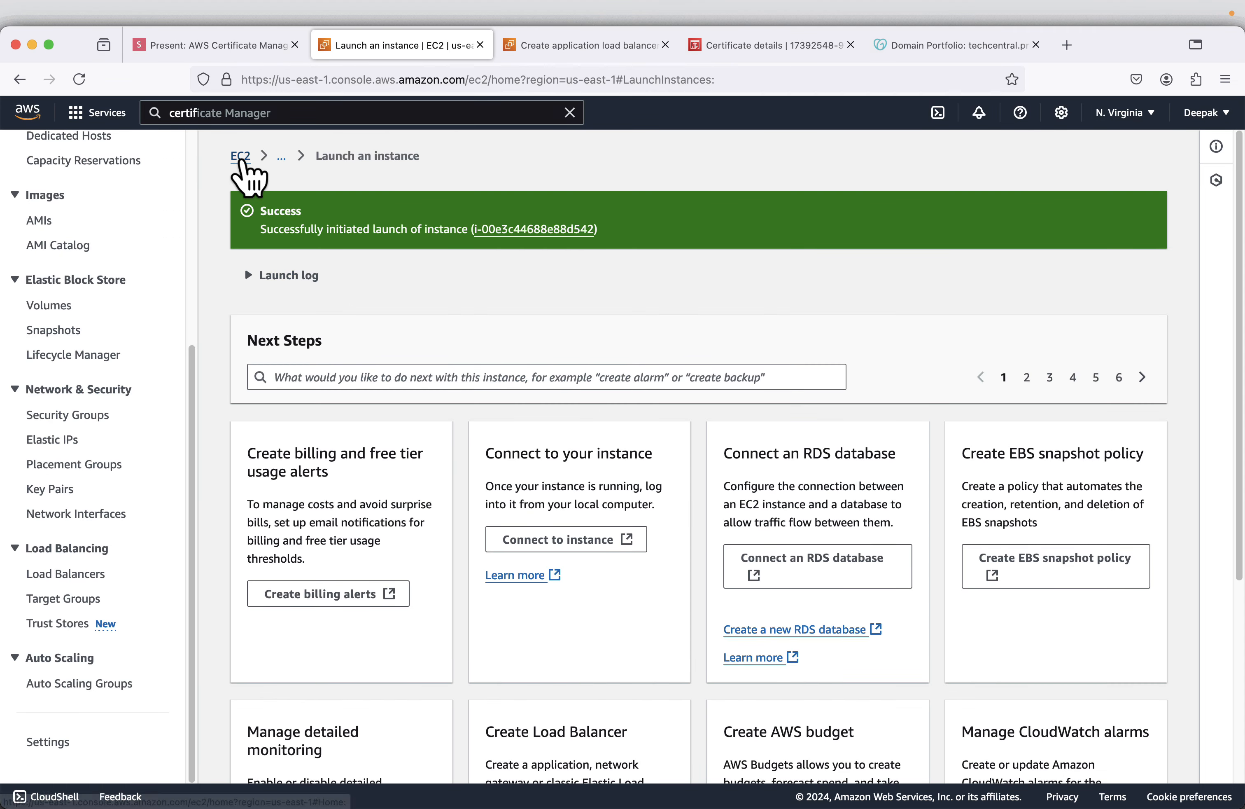
pyautogui.click(242, 156)
pyautogui.click(161, 155)
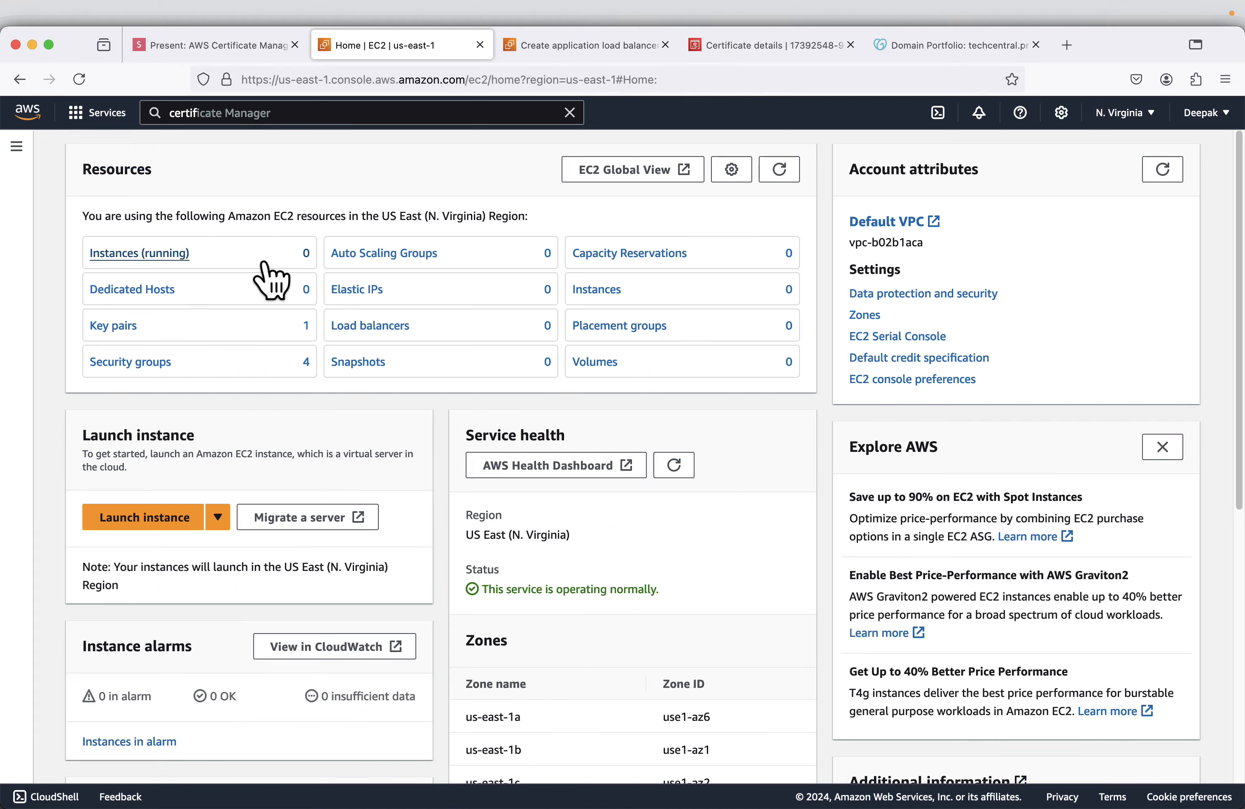
pyautogui.click(160, 255)
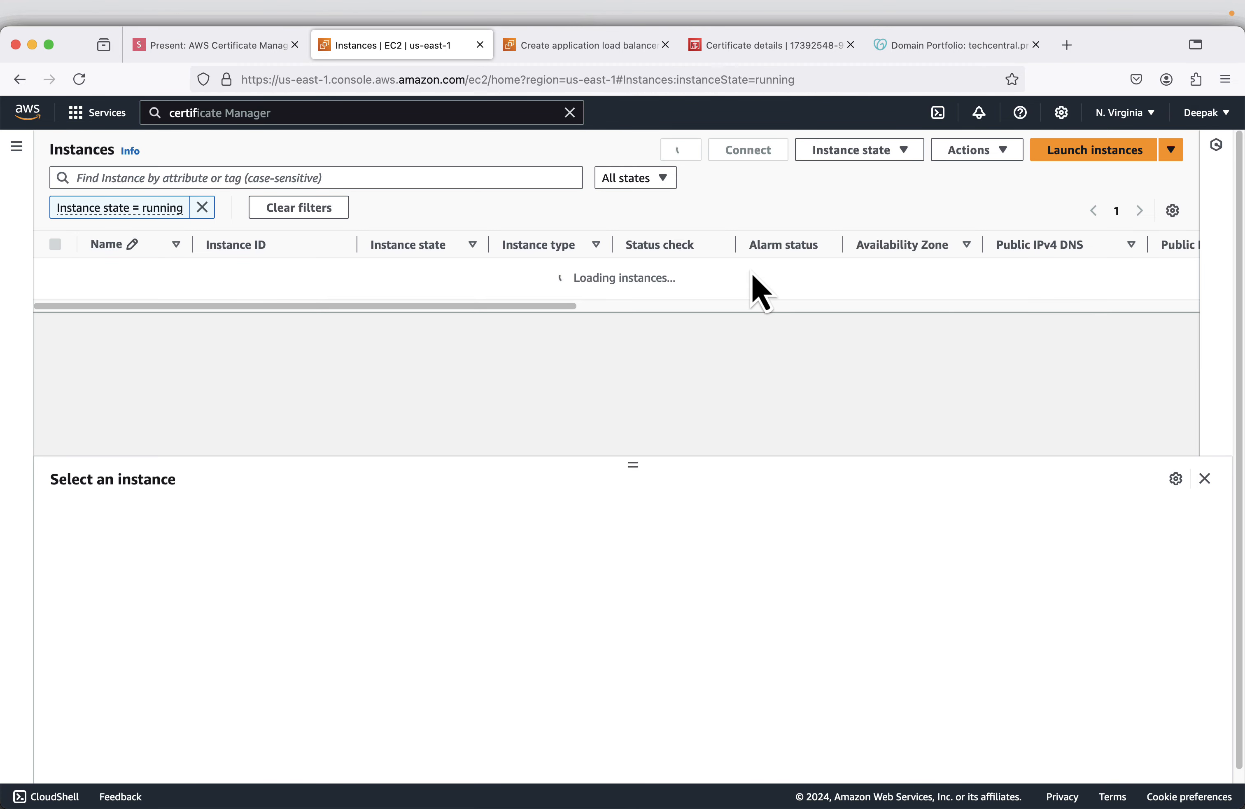
pyautogui.click(55, 275)
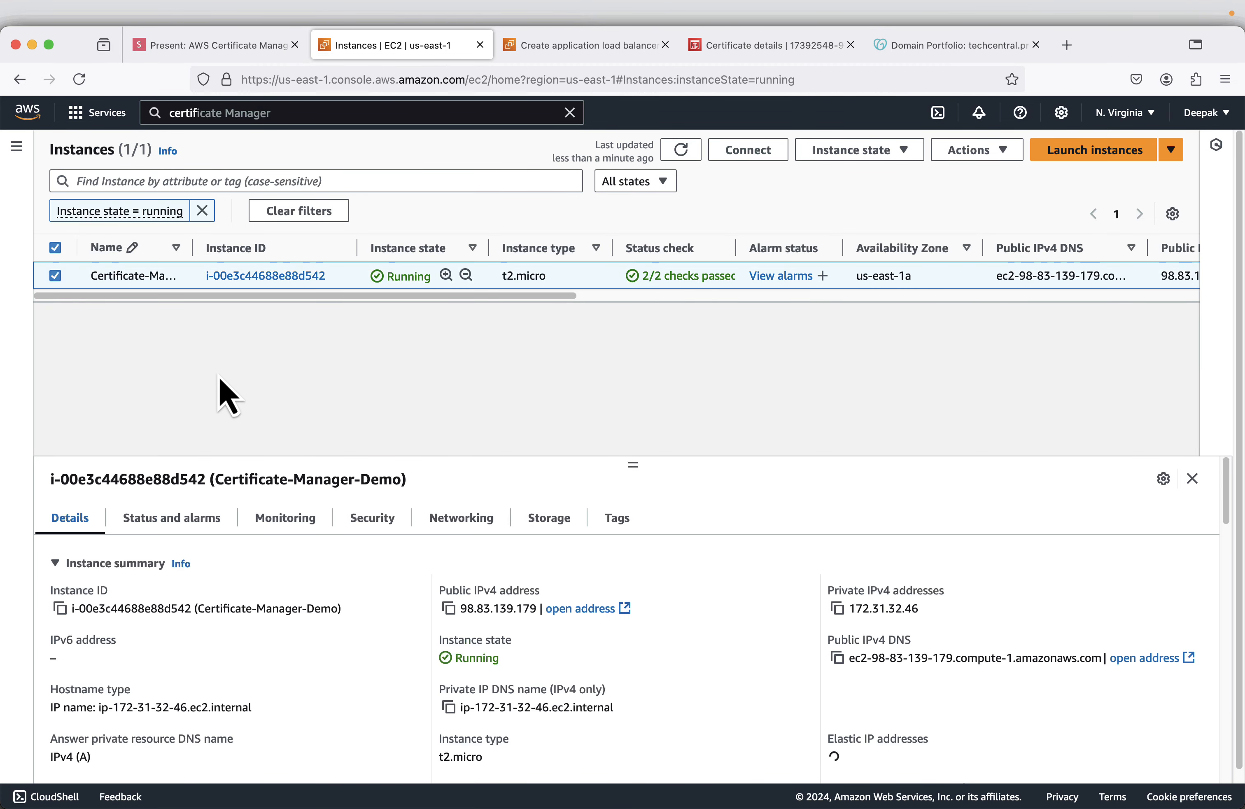
pyautogui.click(464, 525)
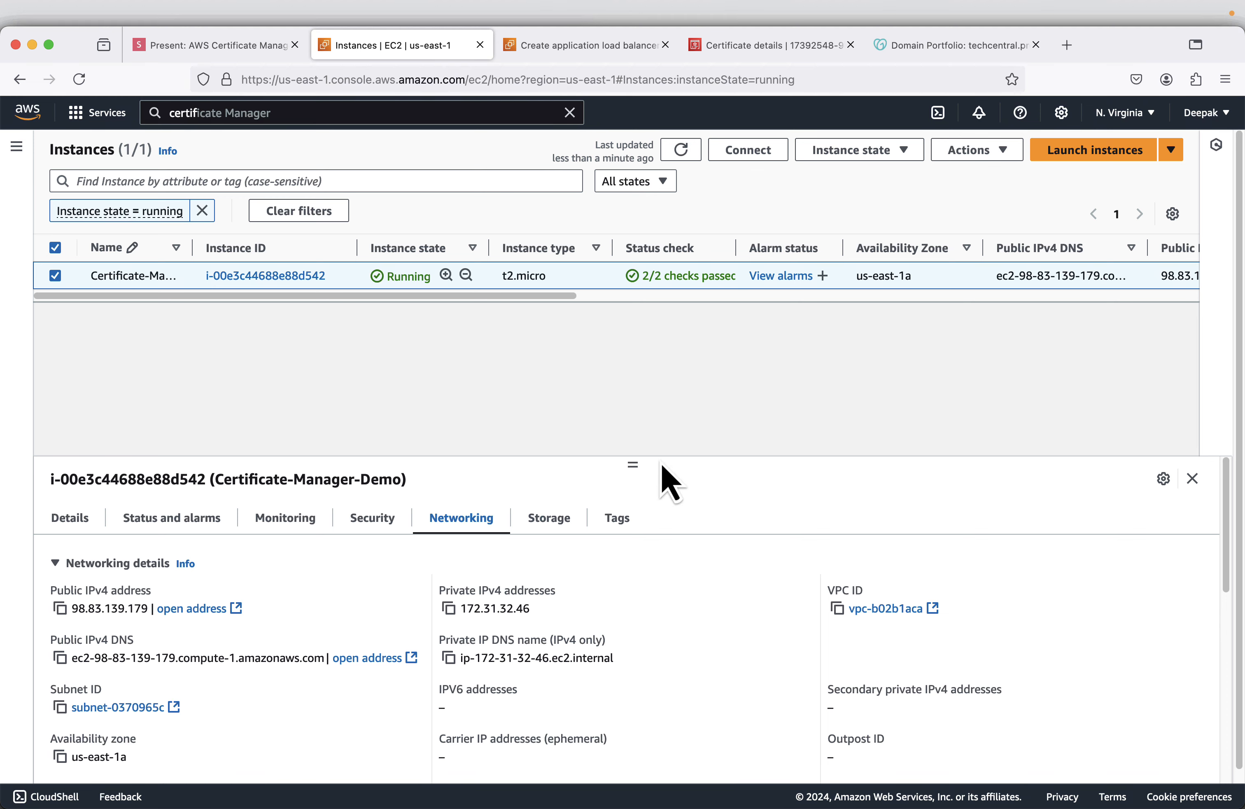
pyautogui.moveTo(636, 464); pyautogui.dragTo(614, 311)
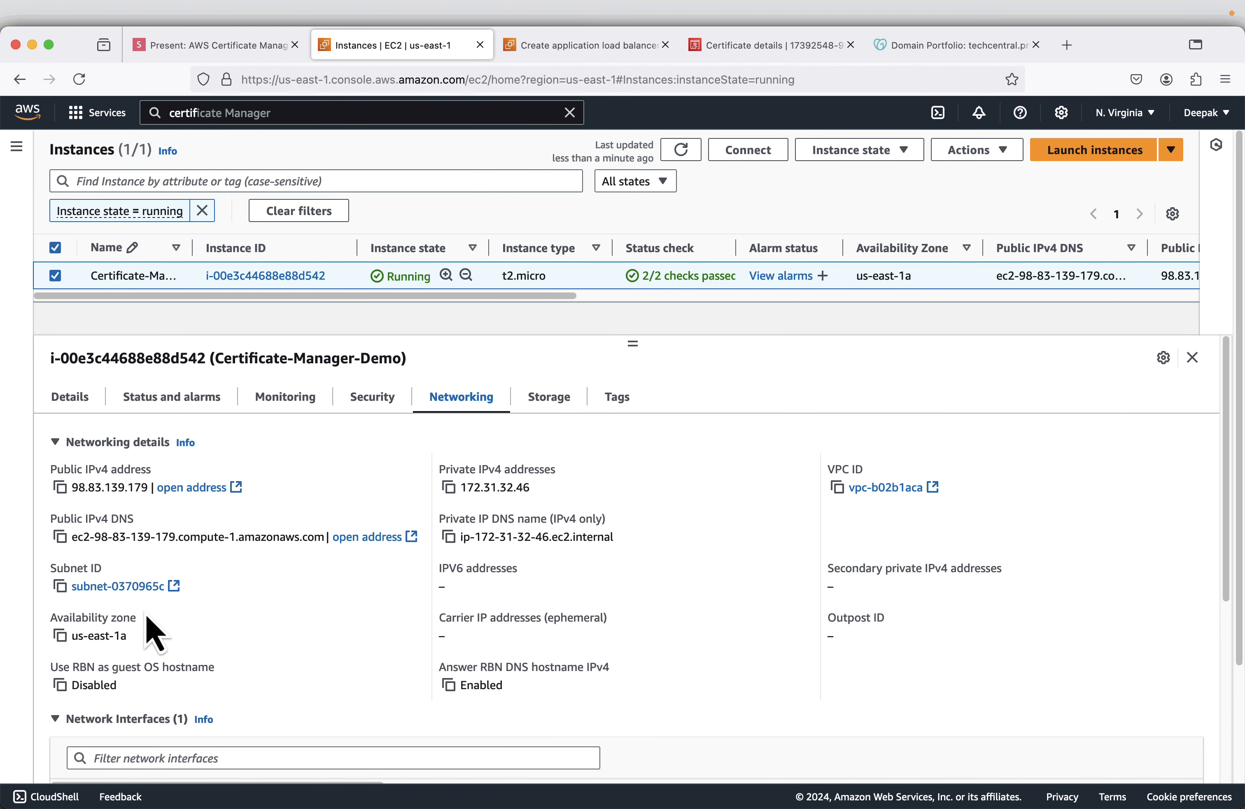
pyautogui.moveTo(128, 636); pyautogui.dragTo(76, 633)
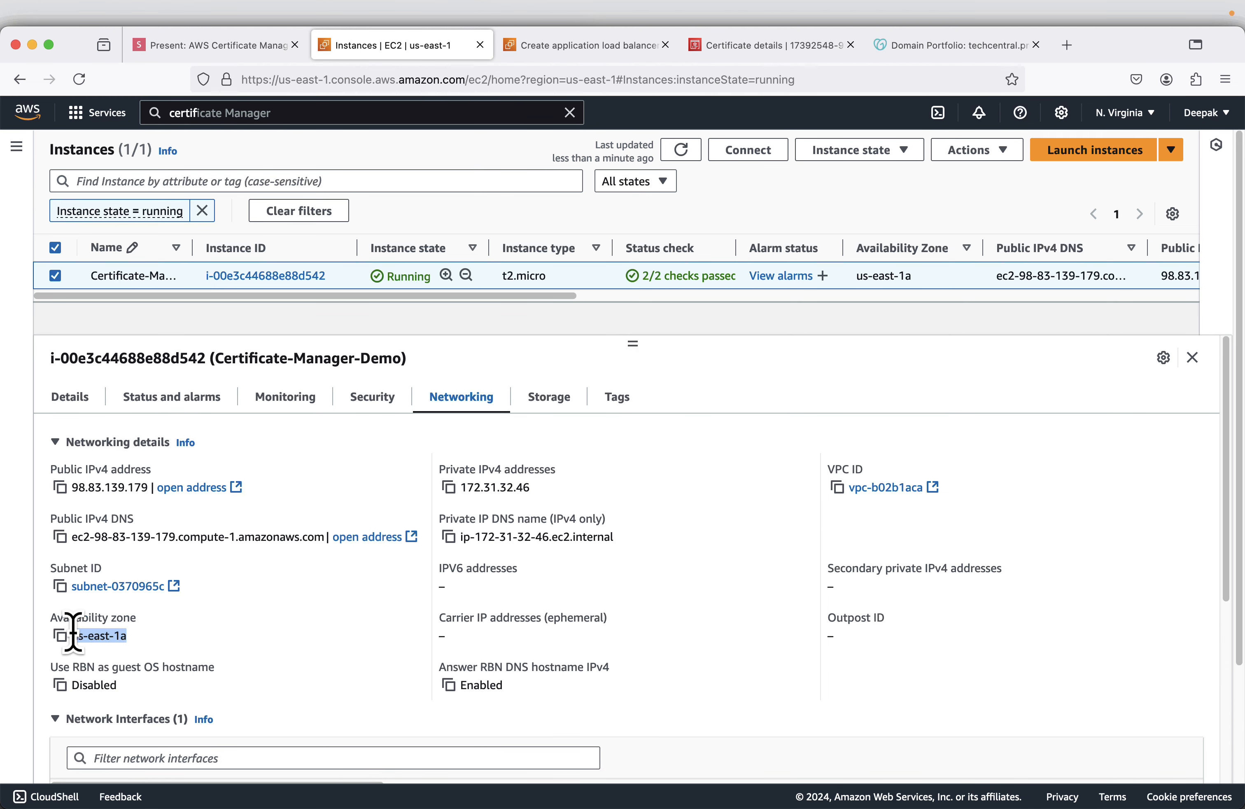
# Step: Map MySecureALB to availability zones us-east-1a and us-east-1b
pyautogui.click(772, 46)
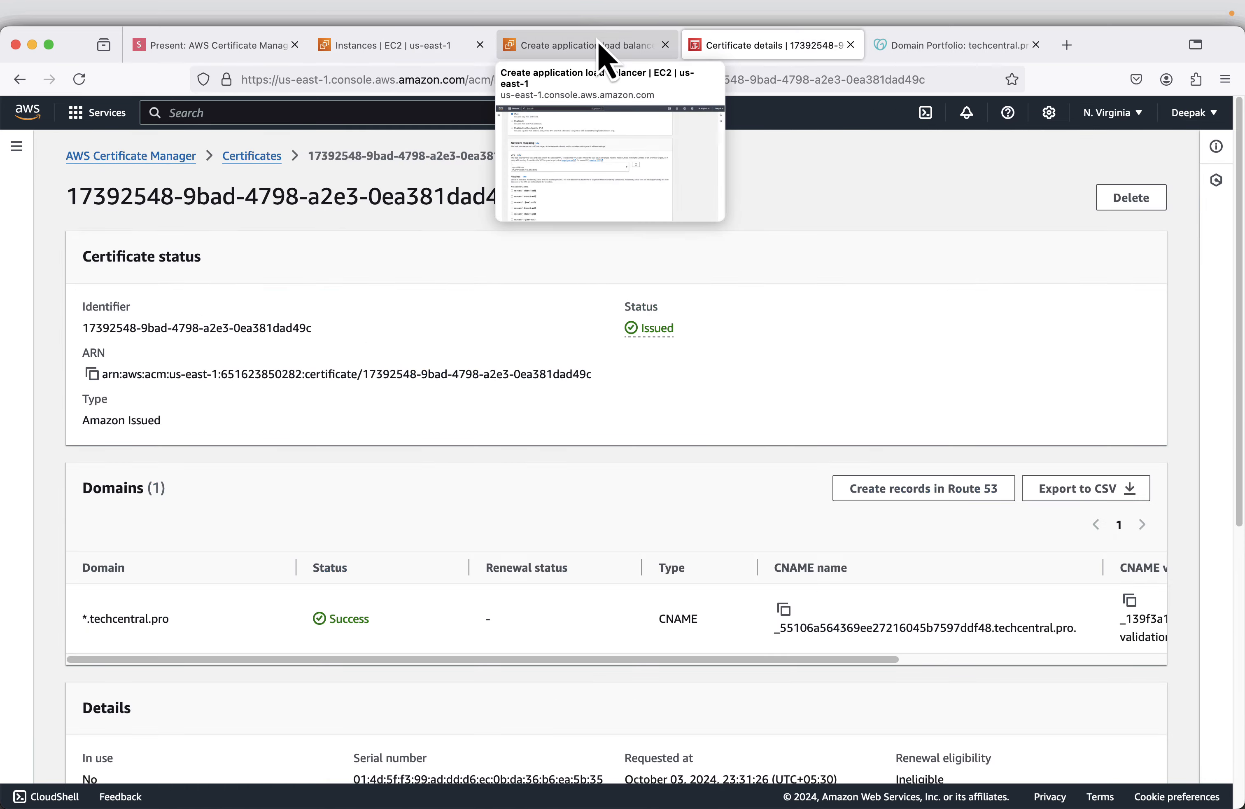
pyautogui.click(599, 45)
pyautogui.click(88, 556)
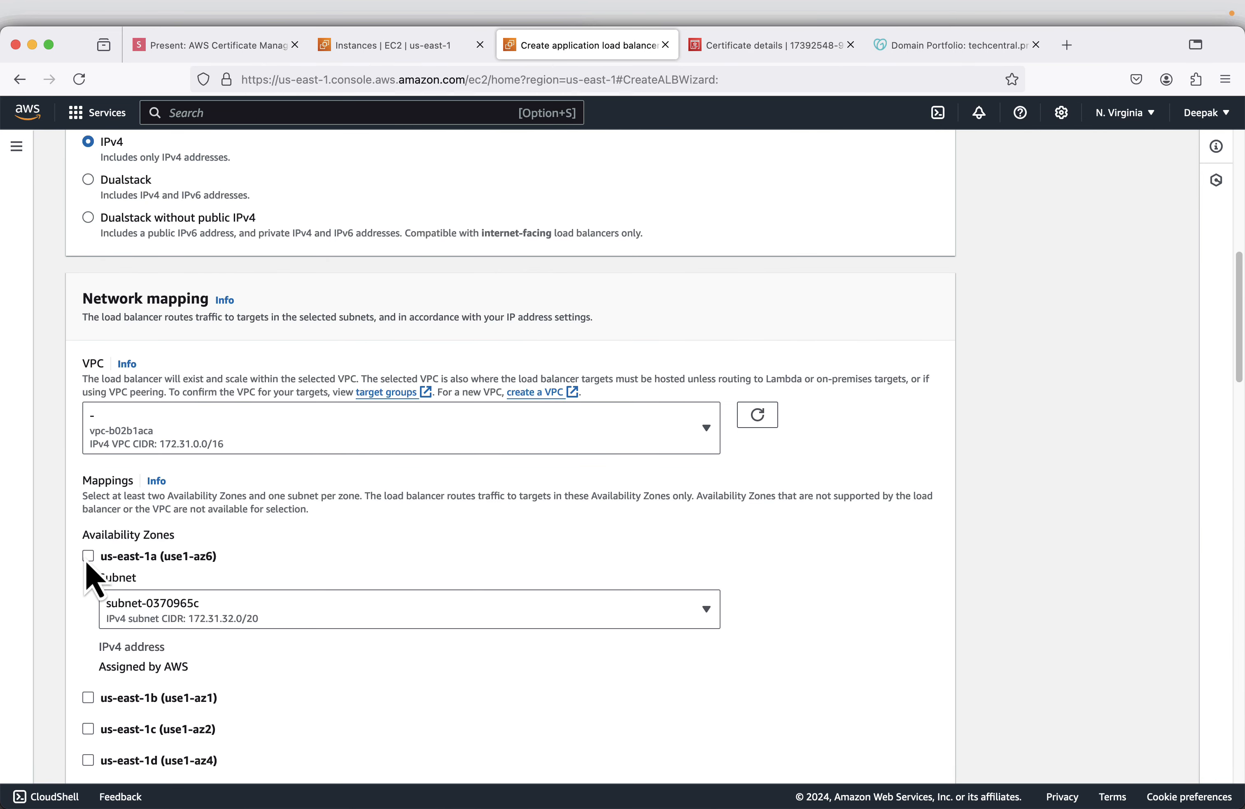
pyautogui.scroll(-2, 194, 634)
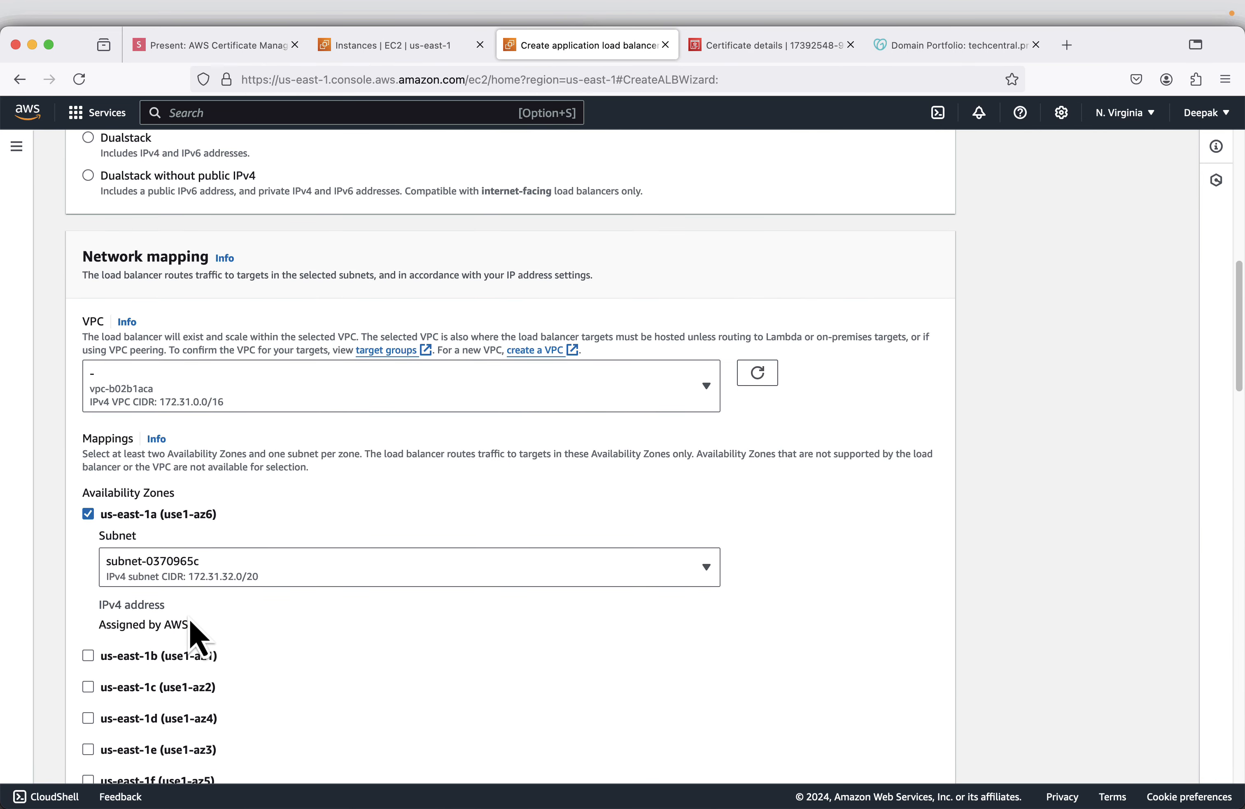
pyautogui.click(89, 657)
# Step: Replace the default security group with launch-wizard-4
pyautogui.scroll(-3, 189, 592)
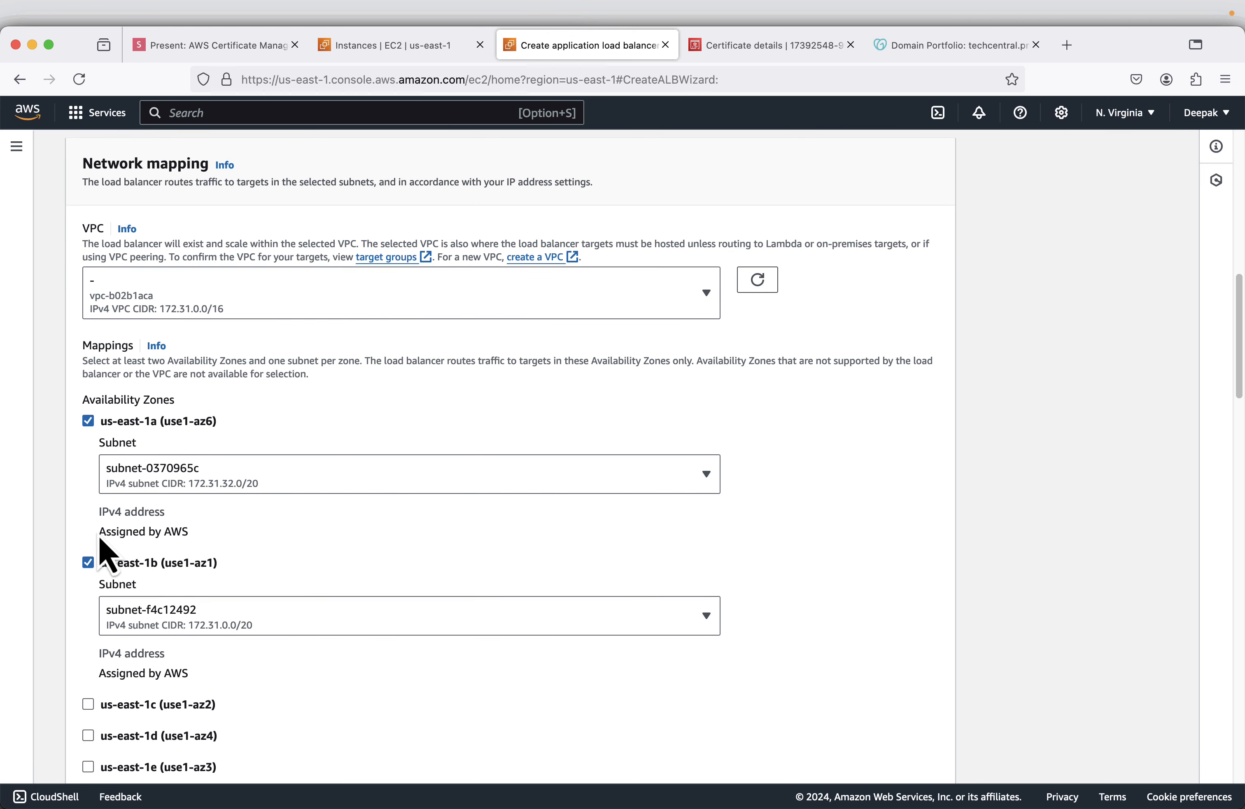
pyautogui.scroll(-10, 507, 536)
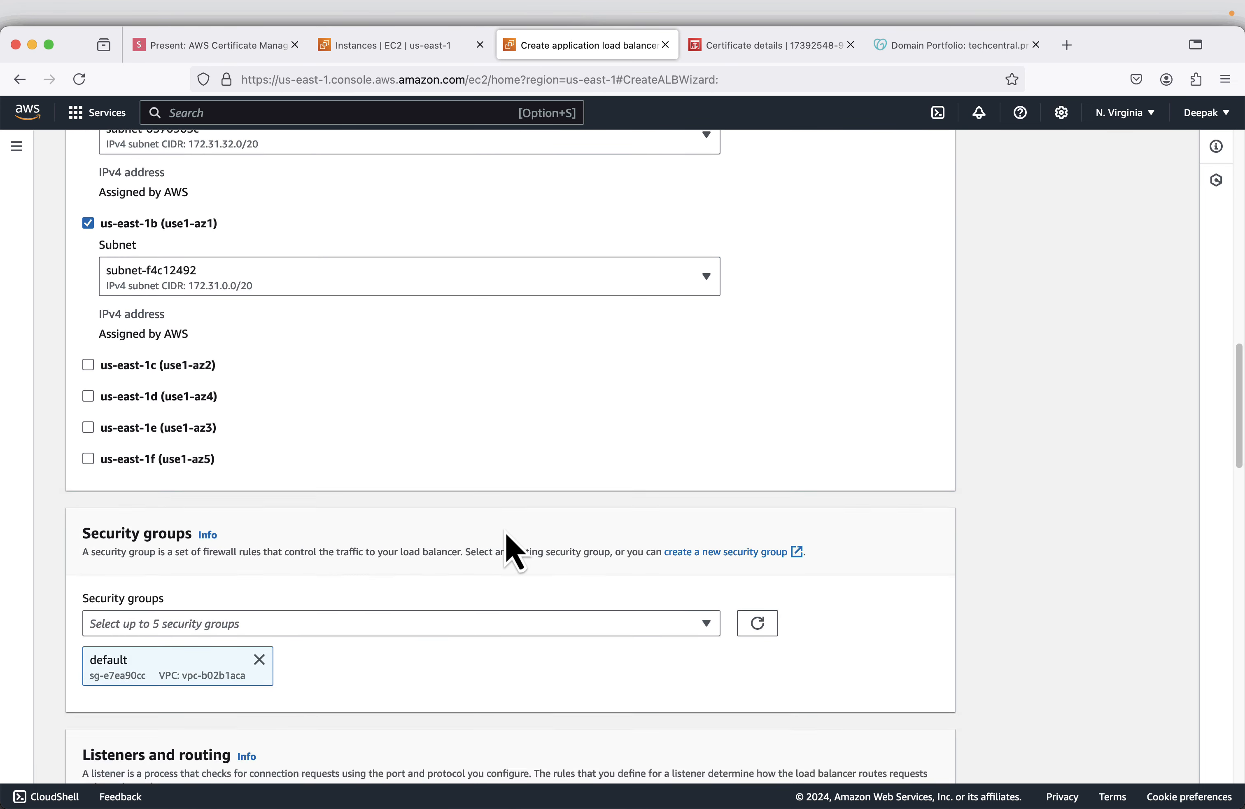
pyautogui.scroll(-5, 507, 541)
pyautogui.click(260, 490)
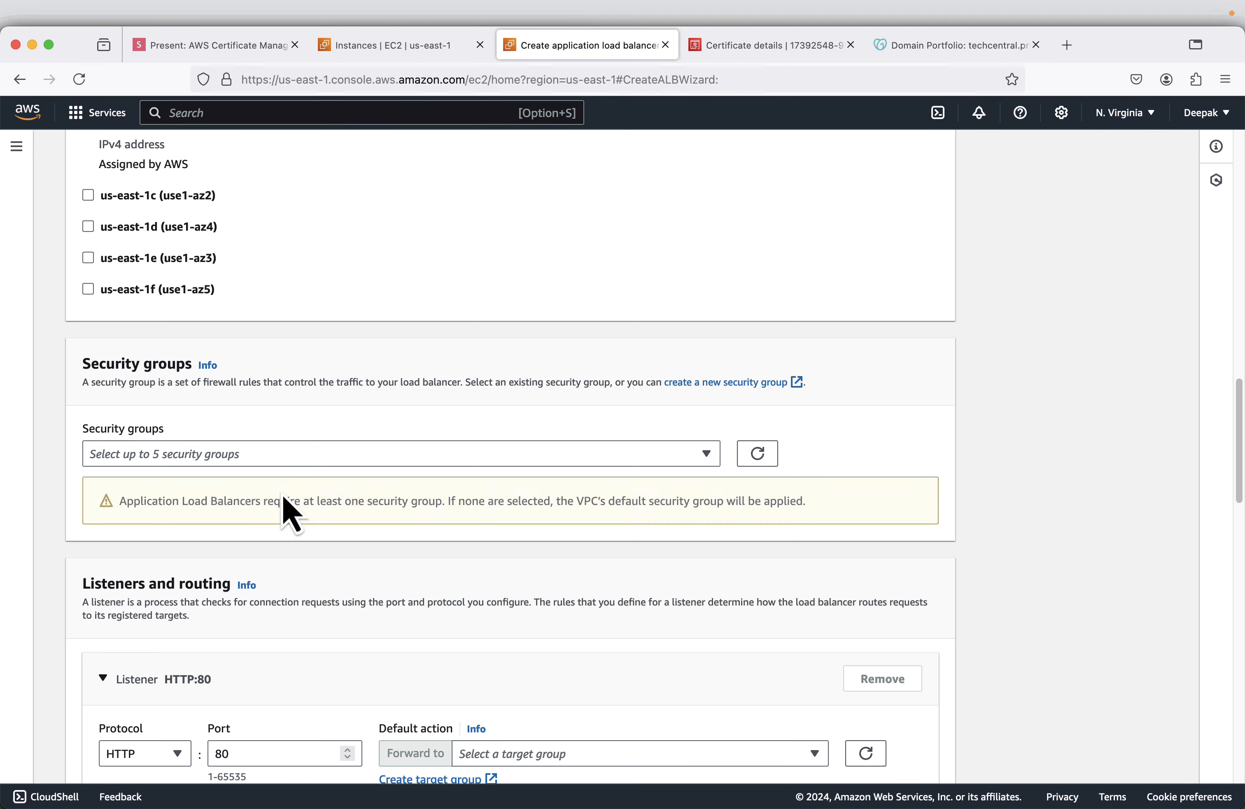
pyautogui.click(528, 454)
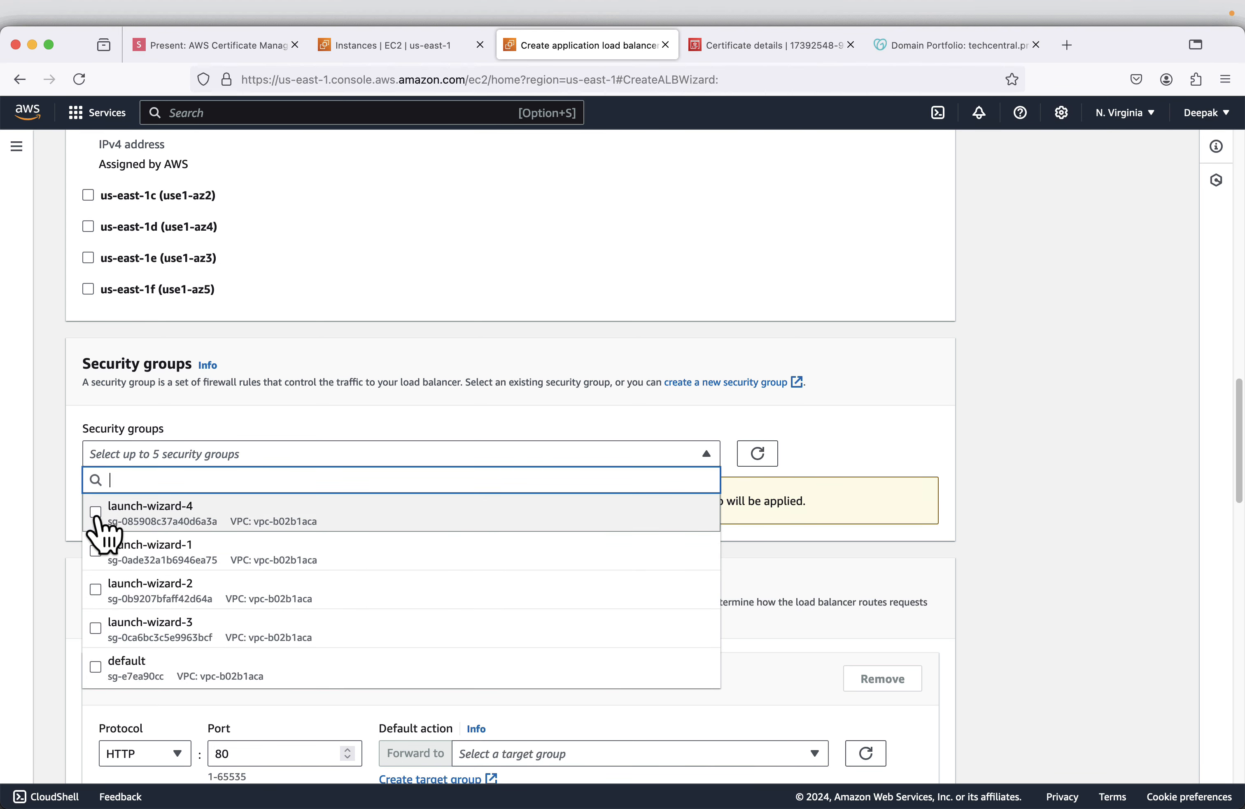
pyautogui.click(121, 512)
pyautogui.click(1031, 438)
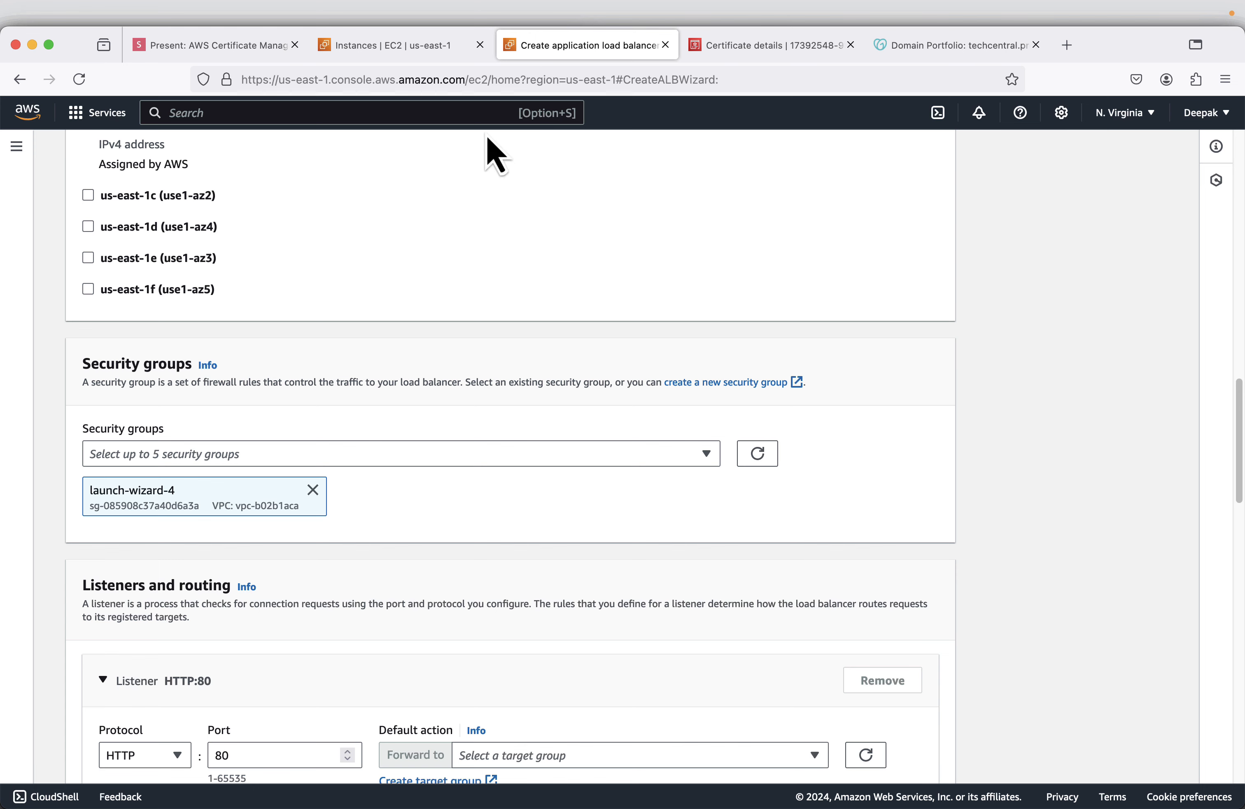
pyautogui.click(376, 48)
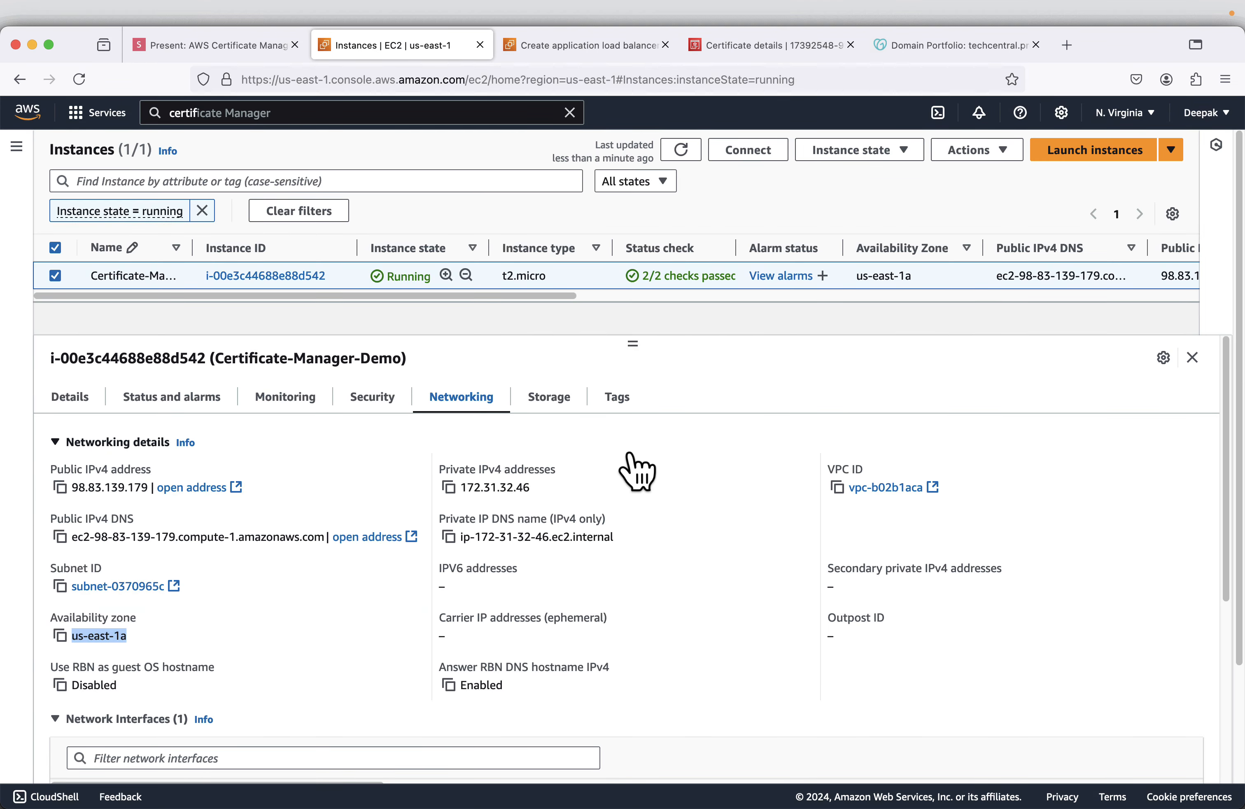
# Step: Review the instance's security group and its inbound rules
pyautogui.click(373, 401)
pyautogui.scroll(-3, 750, 541)
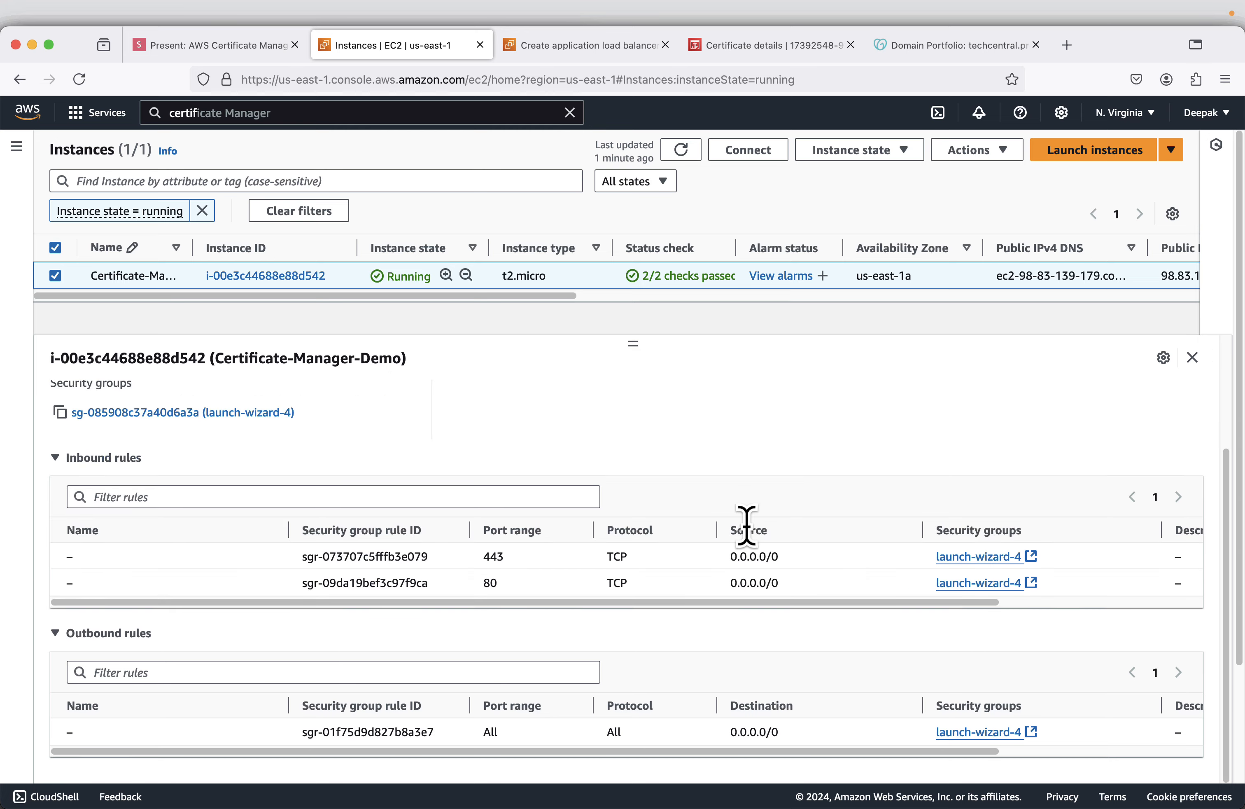
pyautogui.scroll(2, 751, 546)
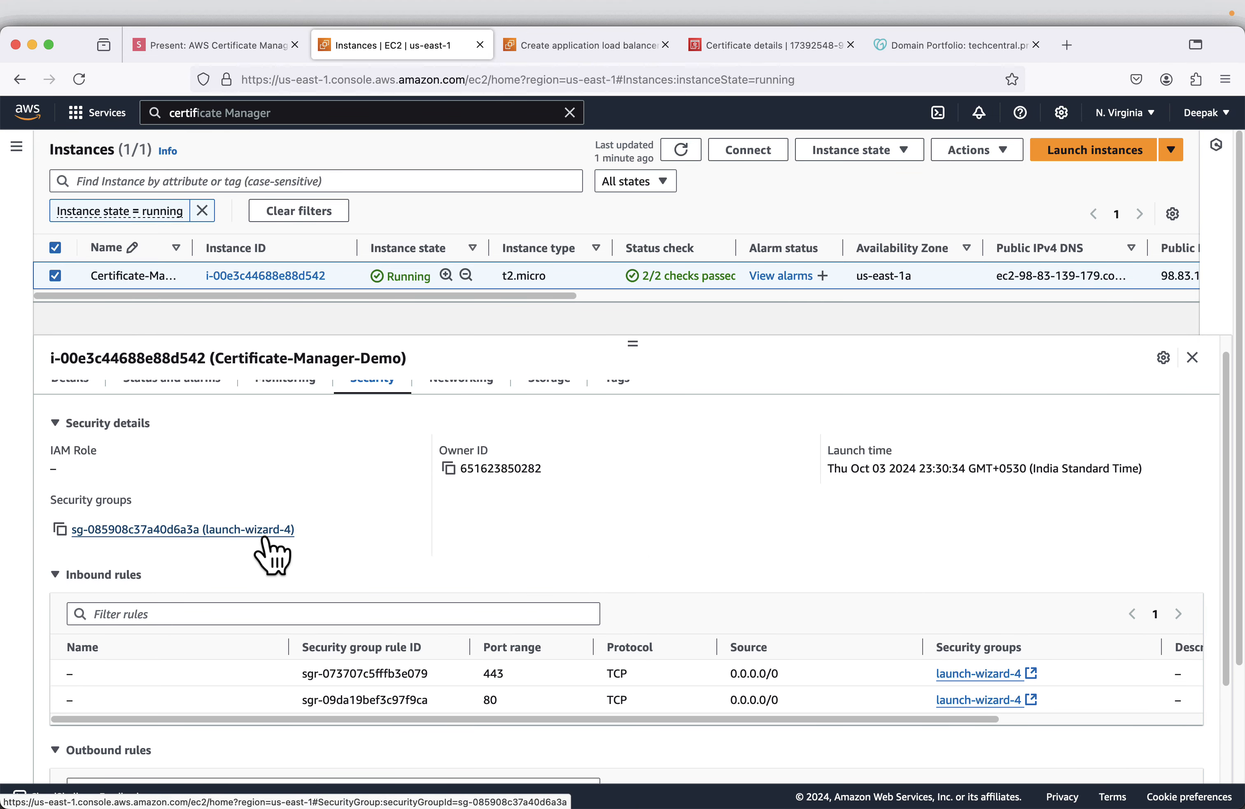
# Step: Re-attach launch-wizard-4 as the load balancer's only security group
pyautogui.click(577, 50)
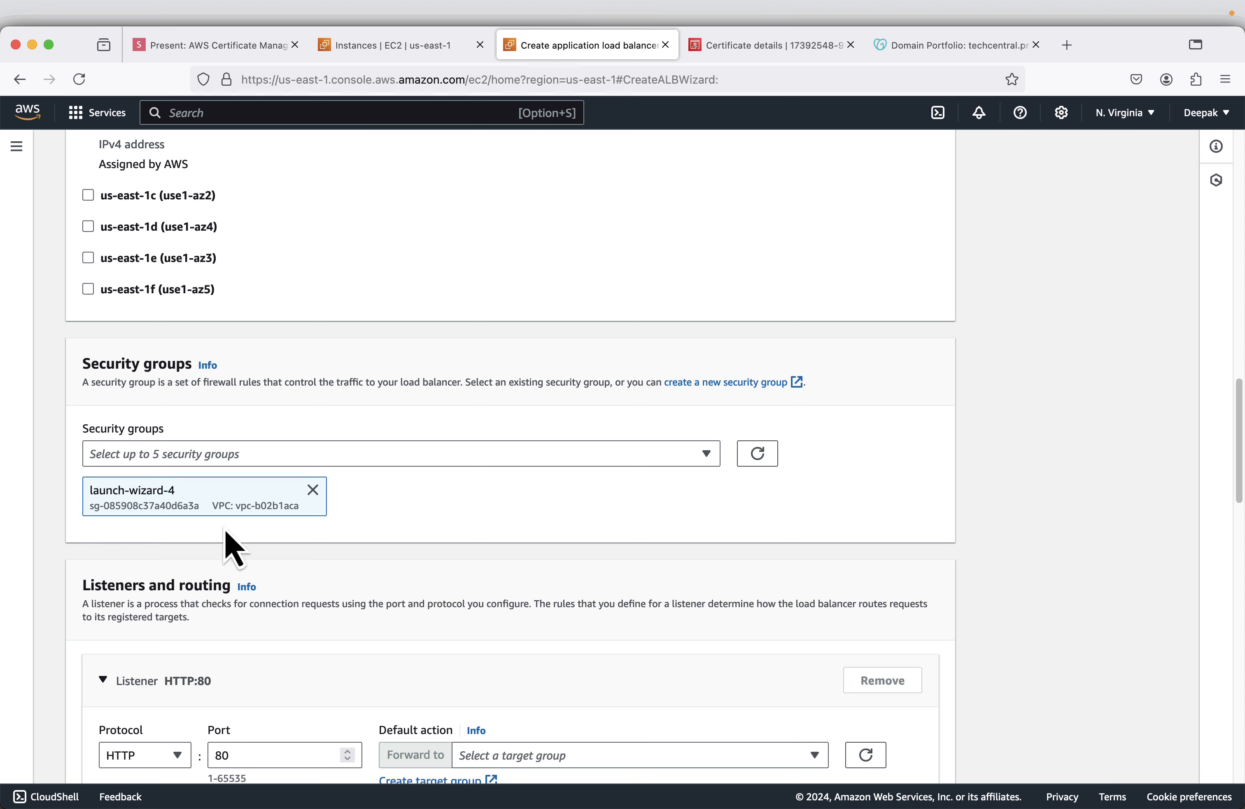
pyautogui.click(313, 490)
pyautogui.click(694, 455)
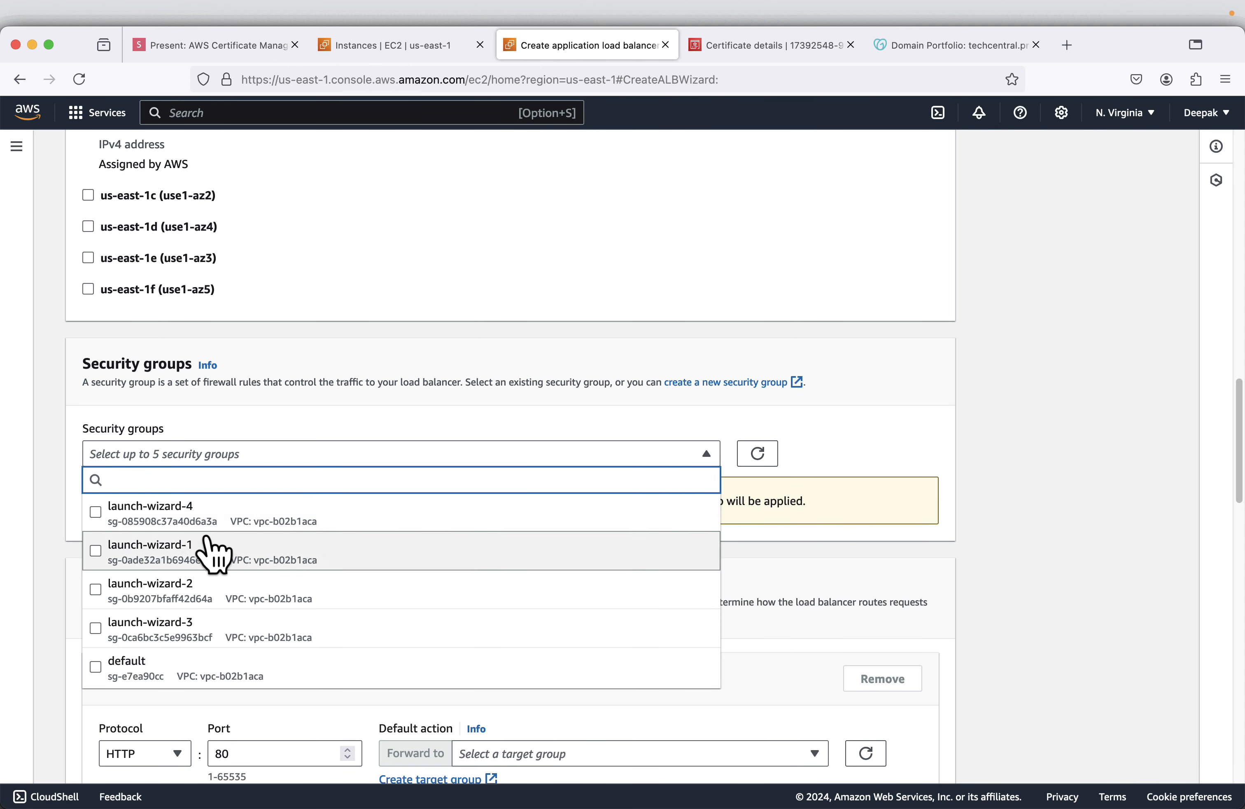
pyautogui.click(103, 517)
pyautogui.click(1081, 496)
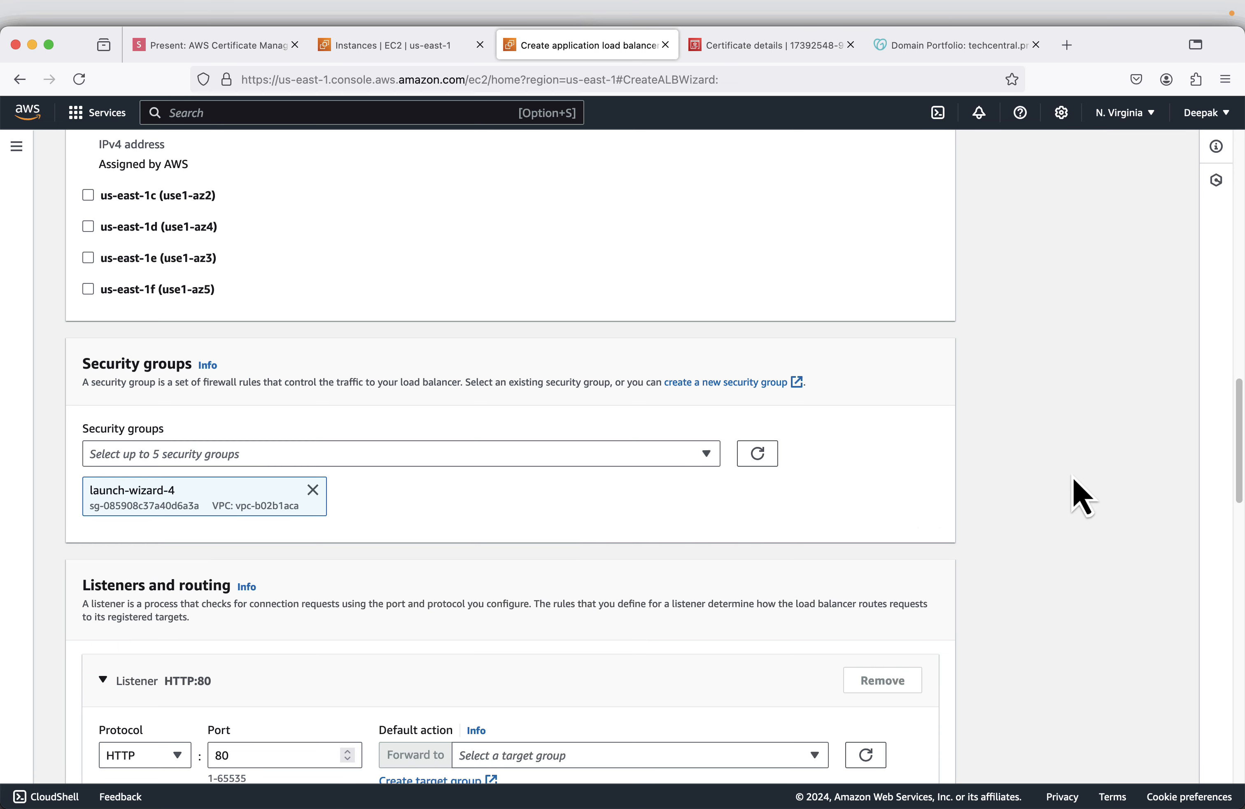
pyautogui.scroll(-5, 483, 582)
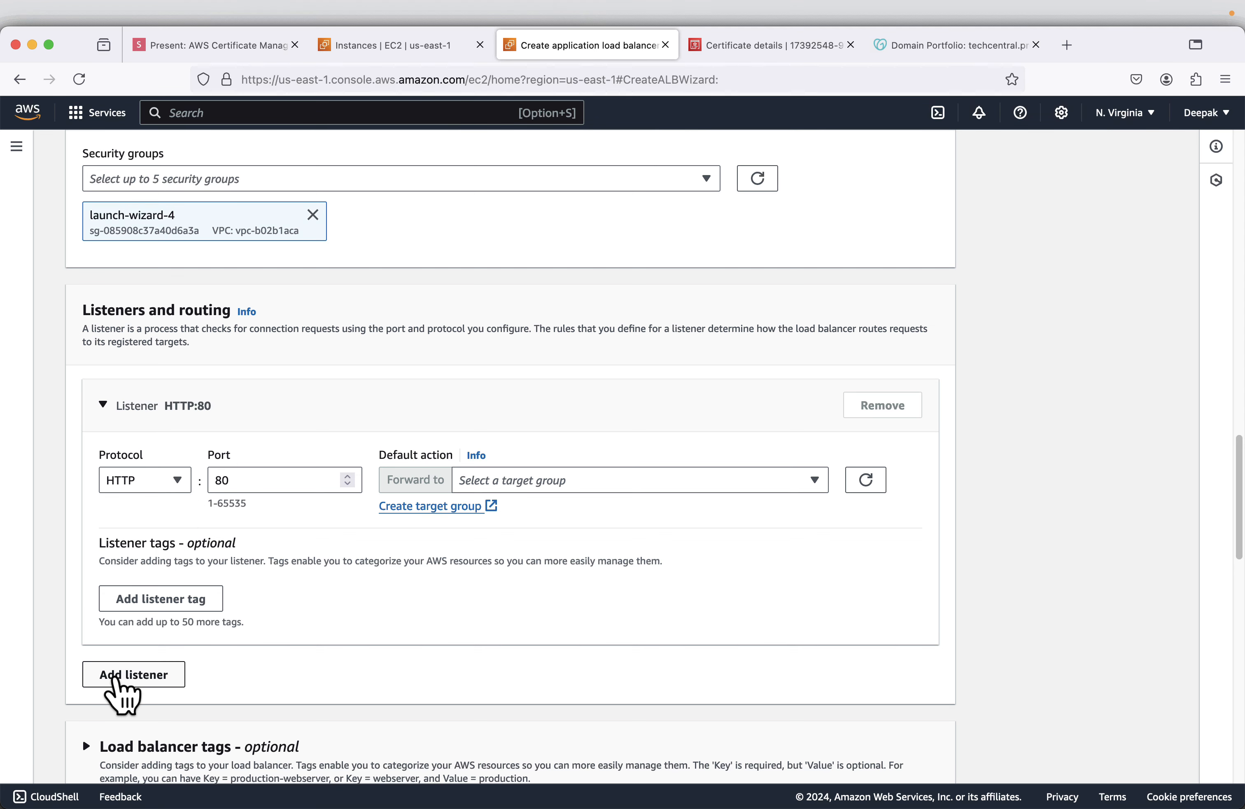
# Step: Add a new HTTPS listener on port 443 beside HTTP:80, then expand the HTTP:80 listener settings
pyautogui.click(113, 676)
pyautogui.scroll(-1, 208, 592)
pyautogui.click(176, 528)
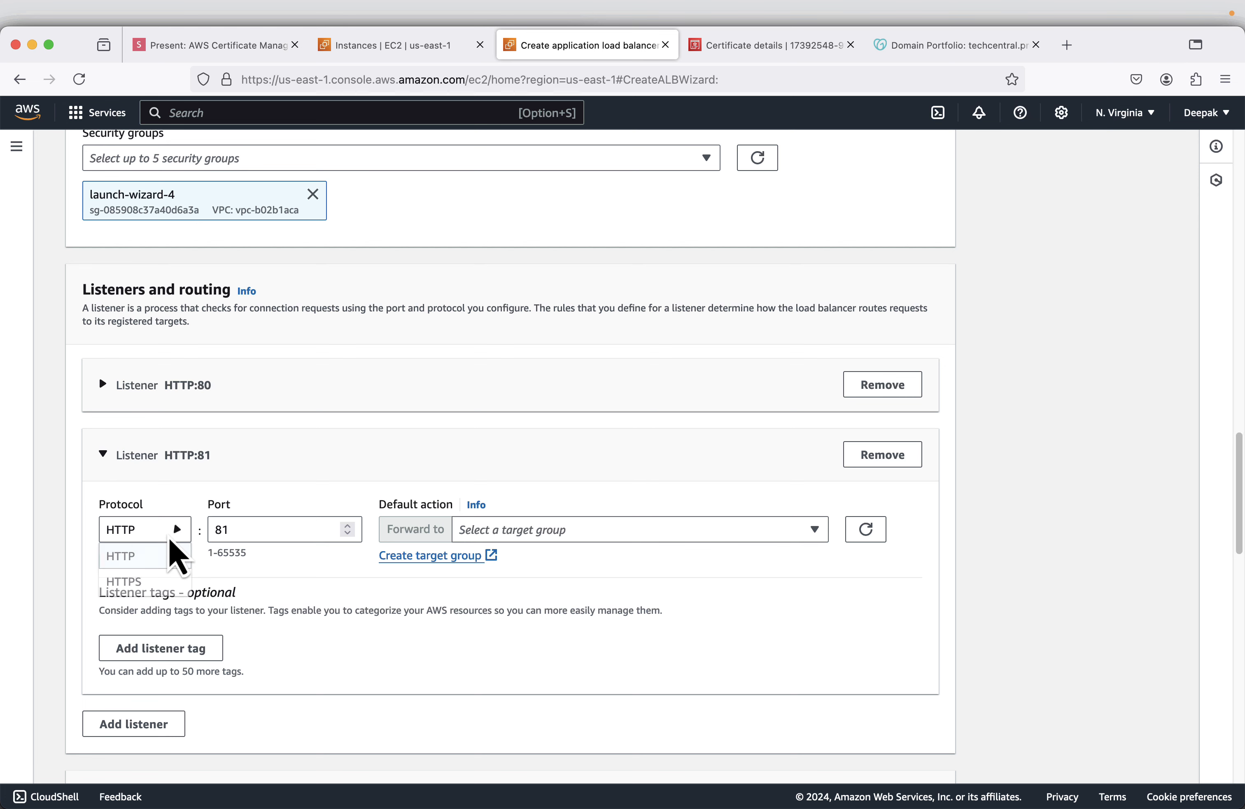
pyautogui.click(145, 591)
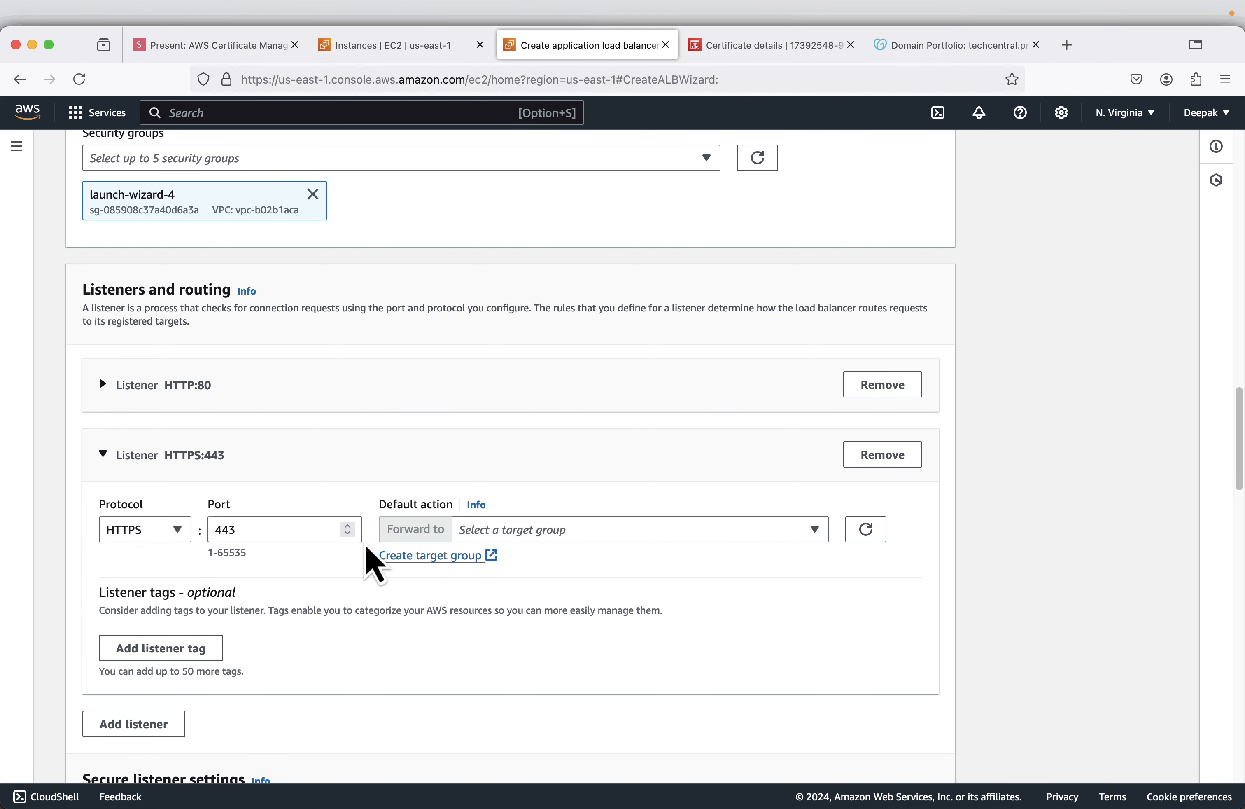
pyautogui.click(107, 386)
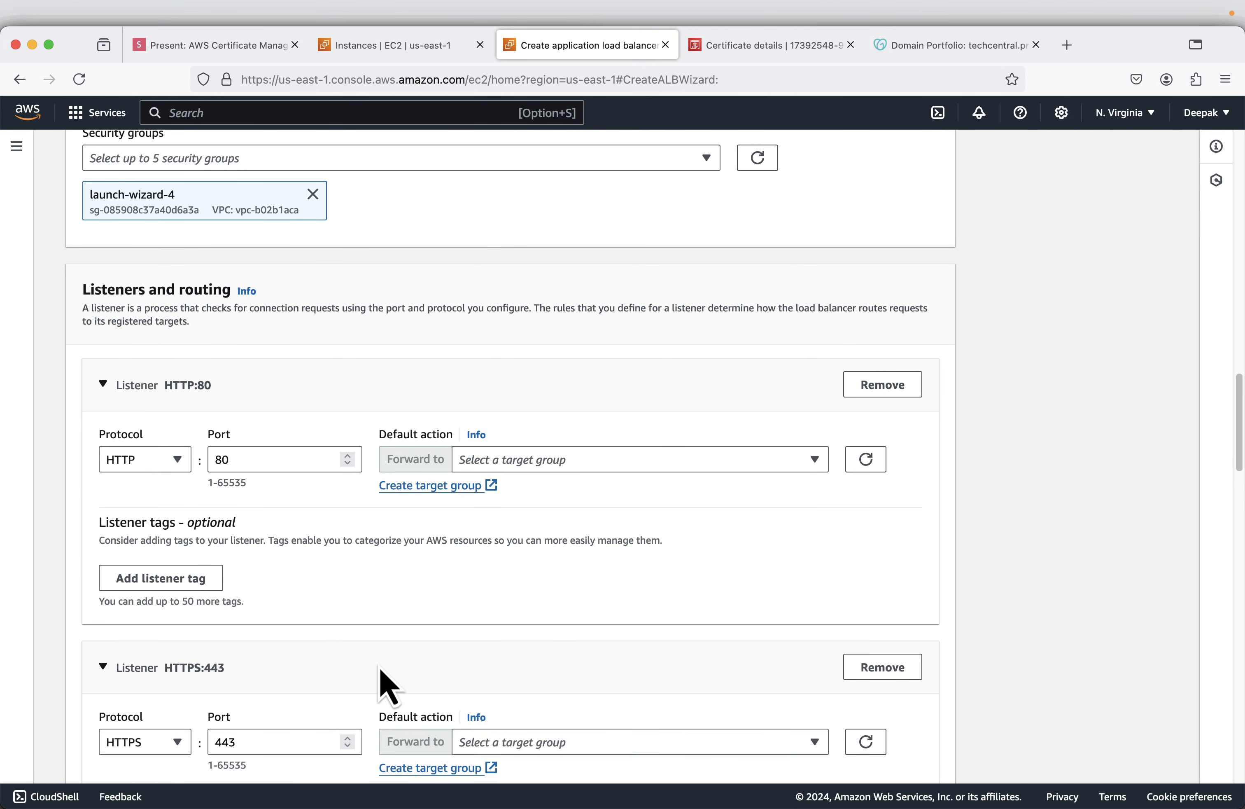
pyautogui.scroll(-3, 561, 603)
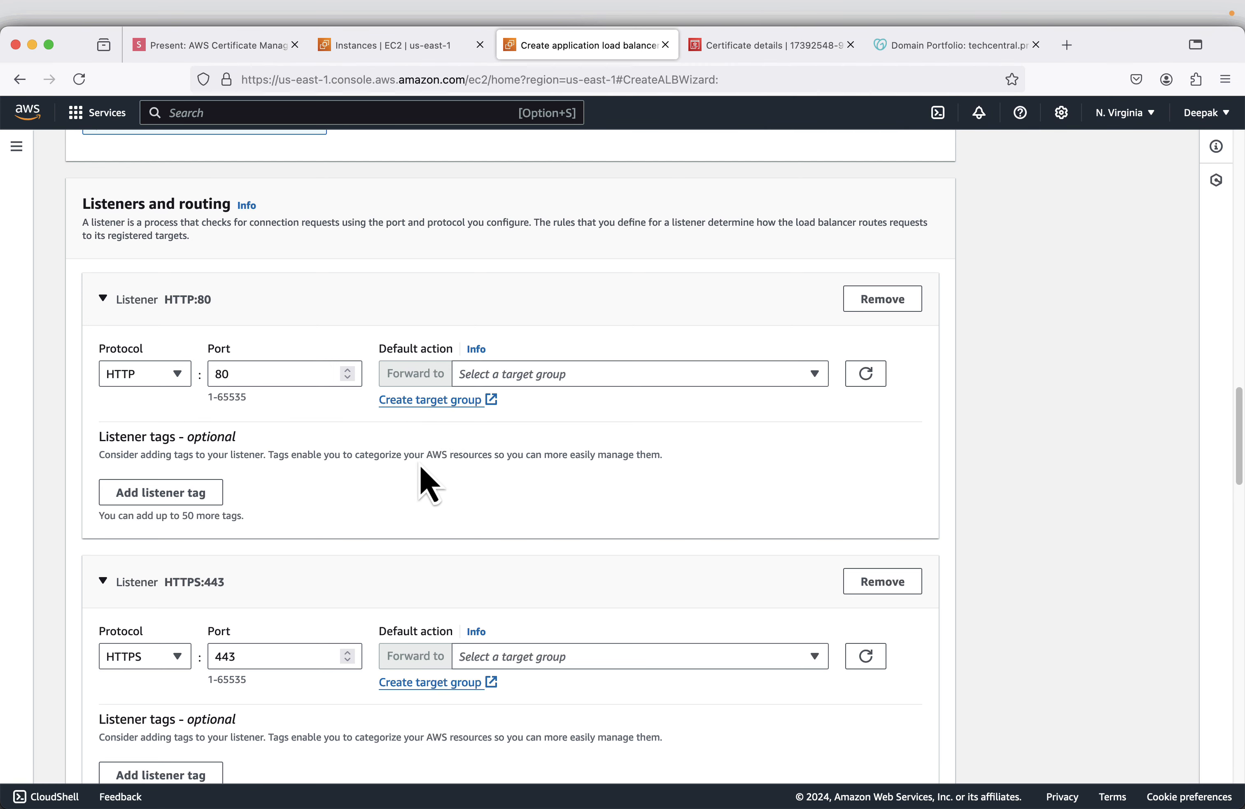
# Step: Open a new instance target group form, review its HTTP port 80 defaults, and try Next without a name
pyautogui.click(446, 401)
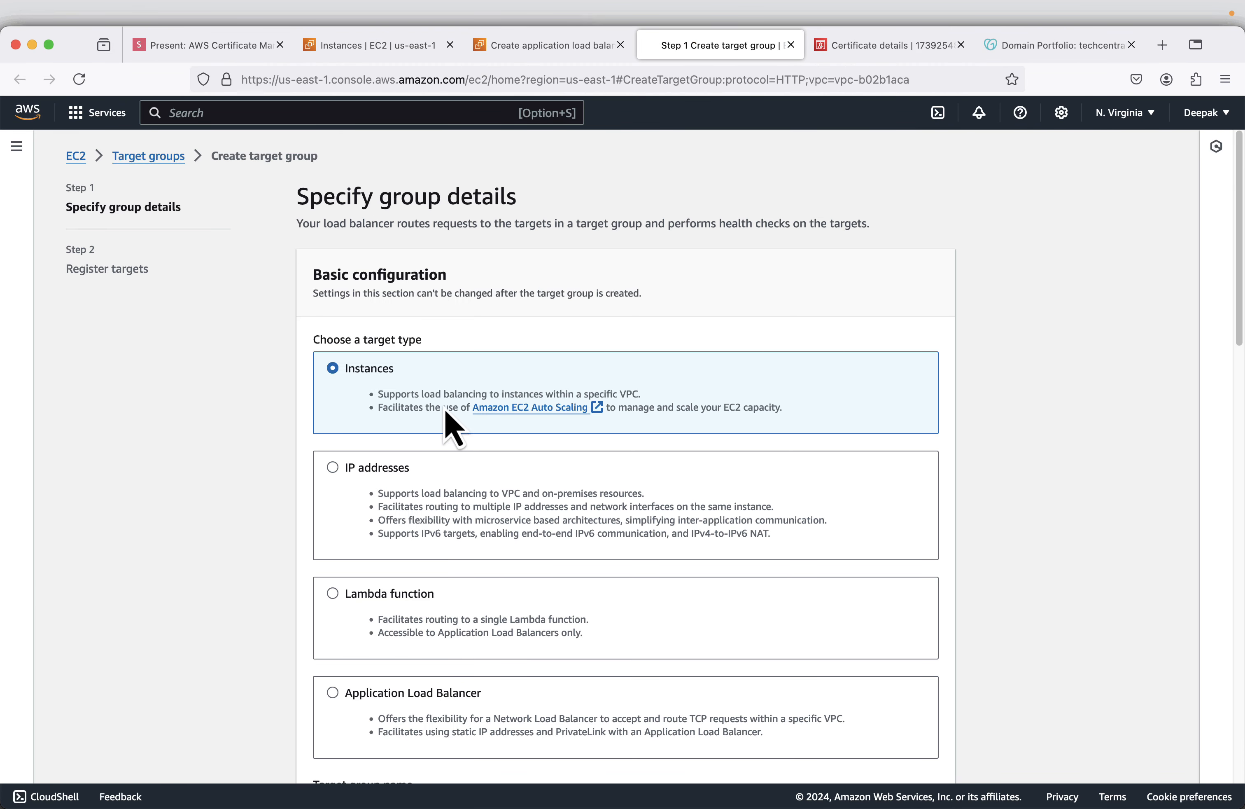
pyautogui.scroll(-10, 348, 333)
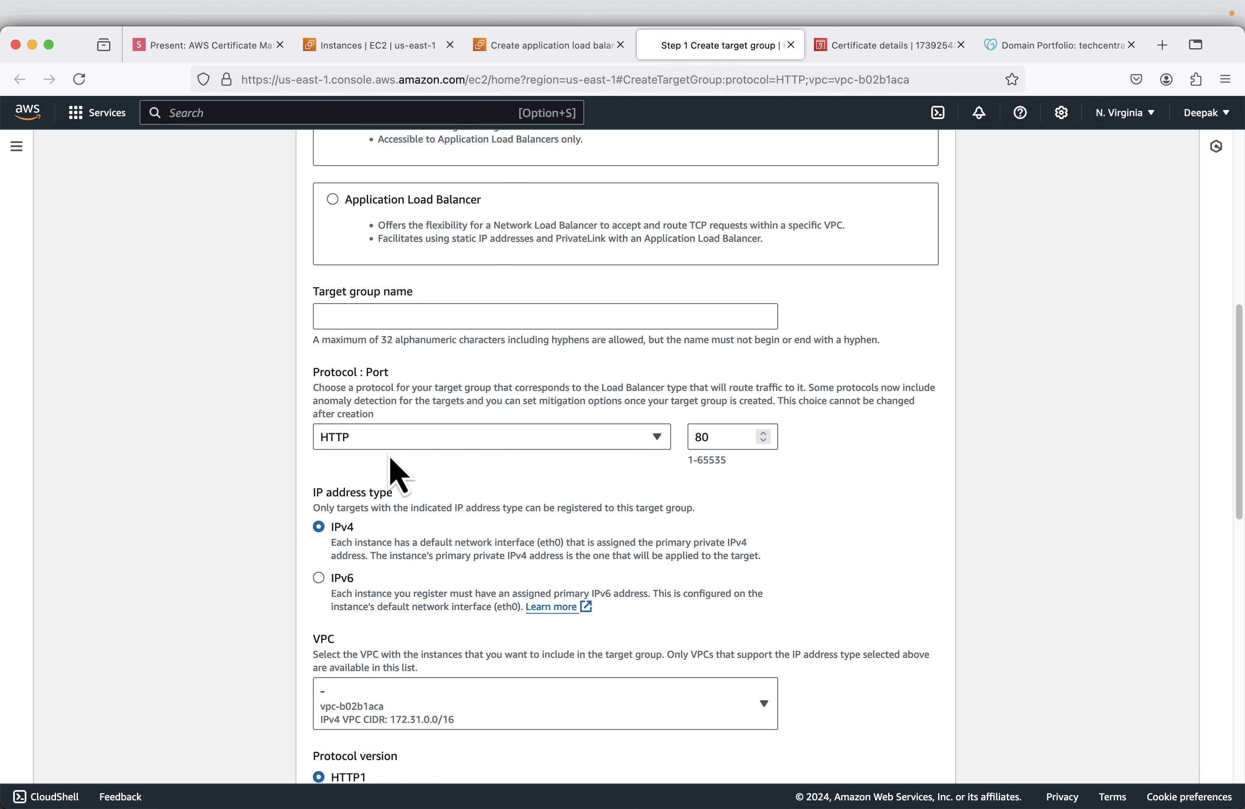
pyautogui.scroll(-5, 823, 489)
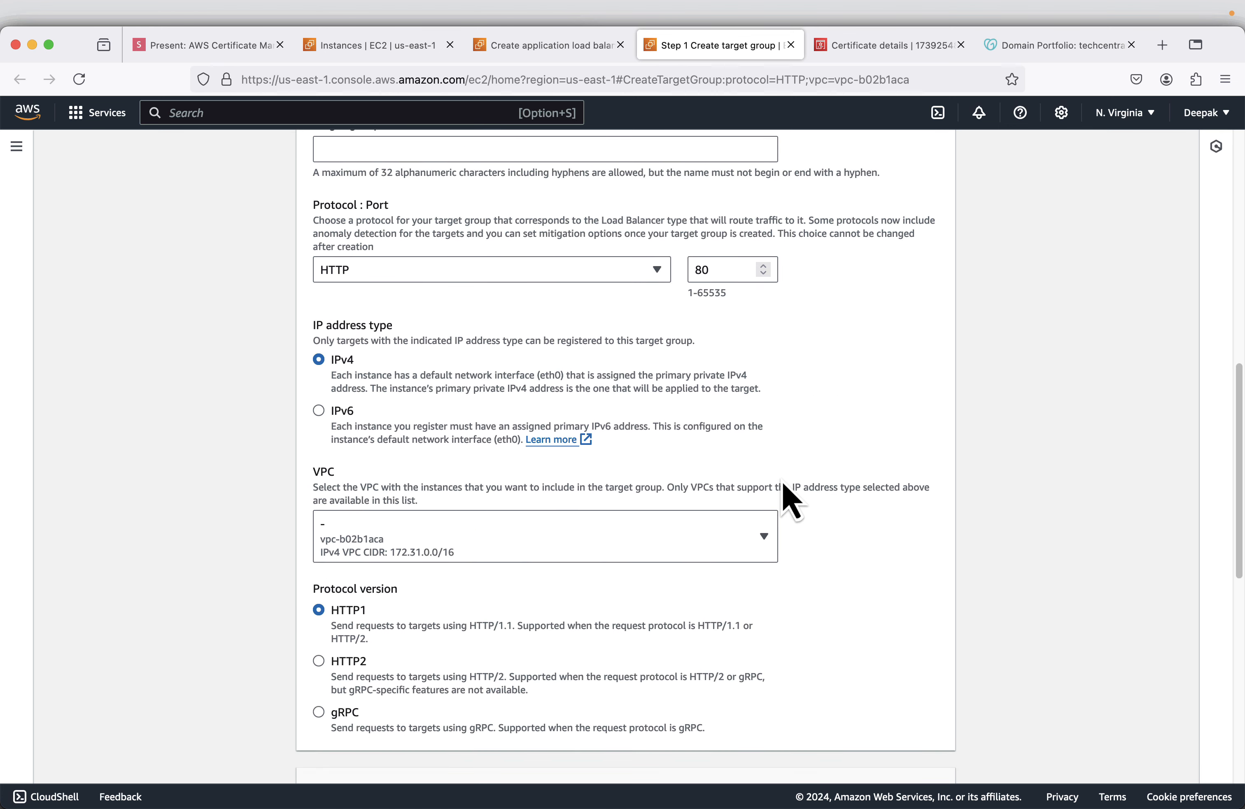
pyautogui.scroll(-2, 507, 509)
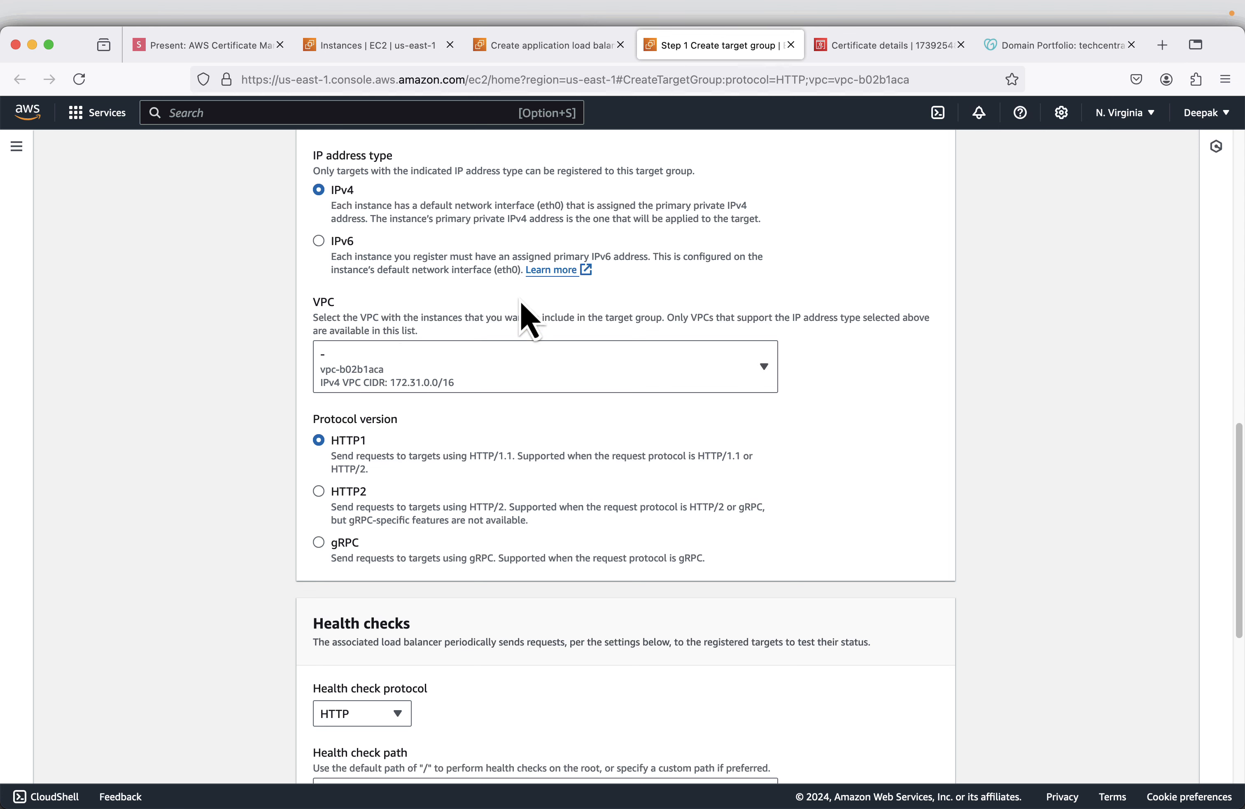
pyautogui.scroll(-8, 771, 416)
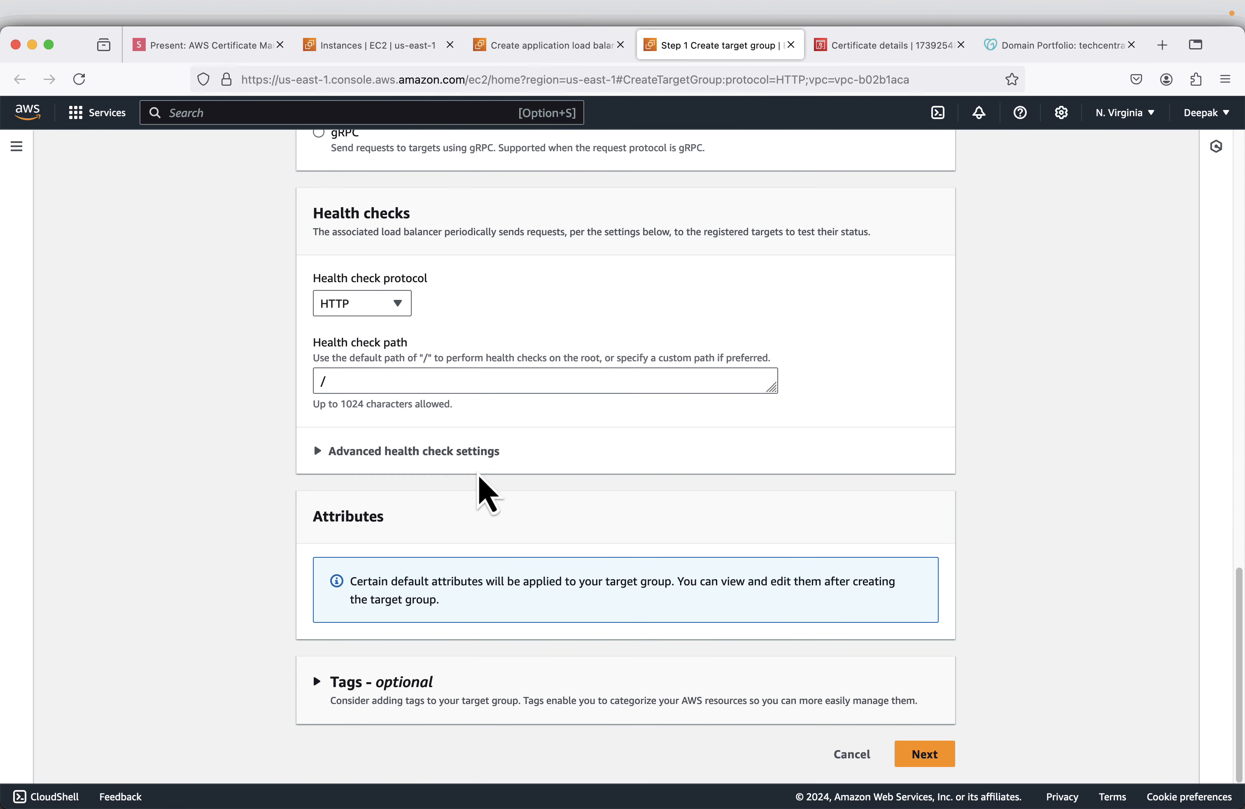
pyautogui.click(924, 755)
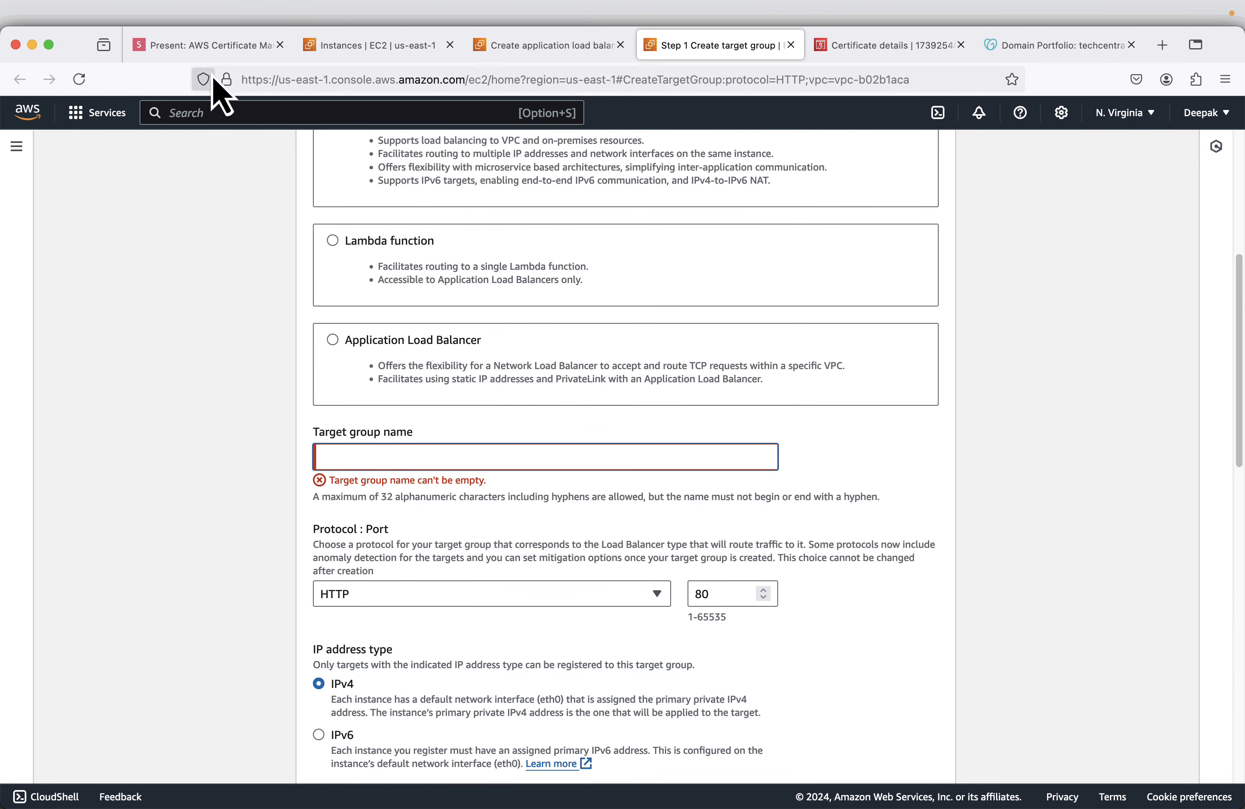
pyautogui.click(218, 50)
# Step: Advance the slides to the My-EC2-Target-Group name slide, then return to the target group form
pyautogui.press('Right')
pyautogui.press('Right')
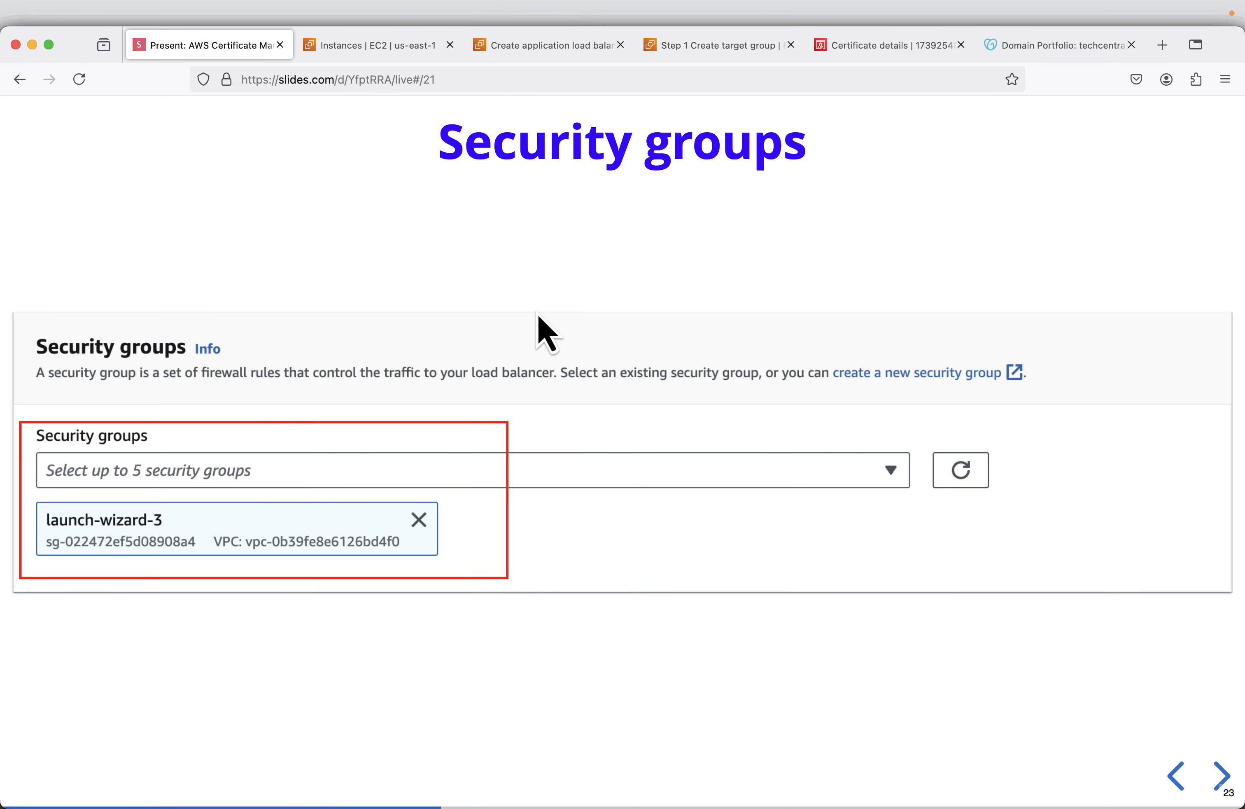
pyautogui.press('Right')
pyautogui.press('Right')
pyautogui.press('Right')
pyautogui.press('Right')
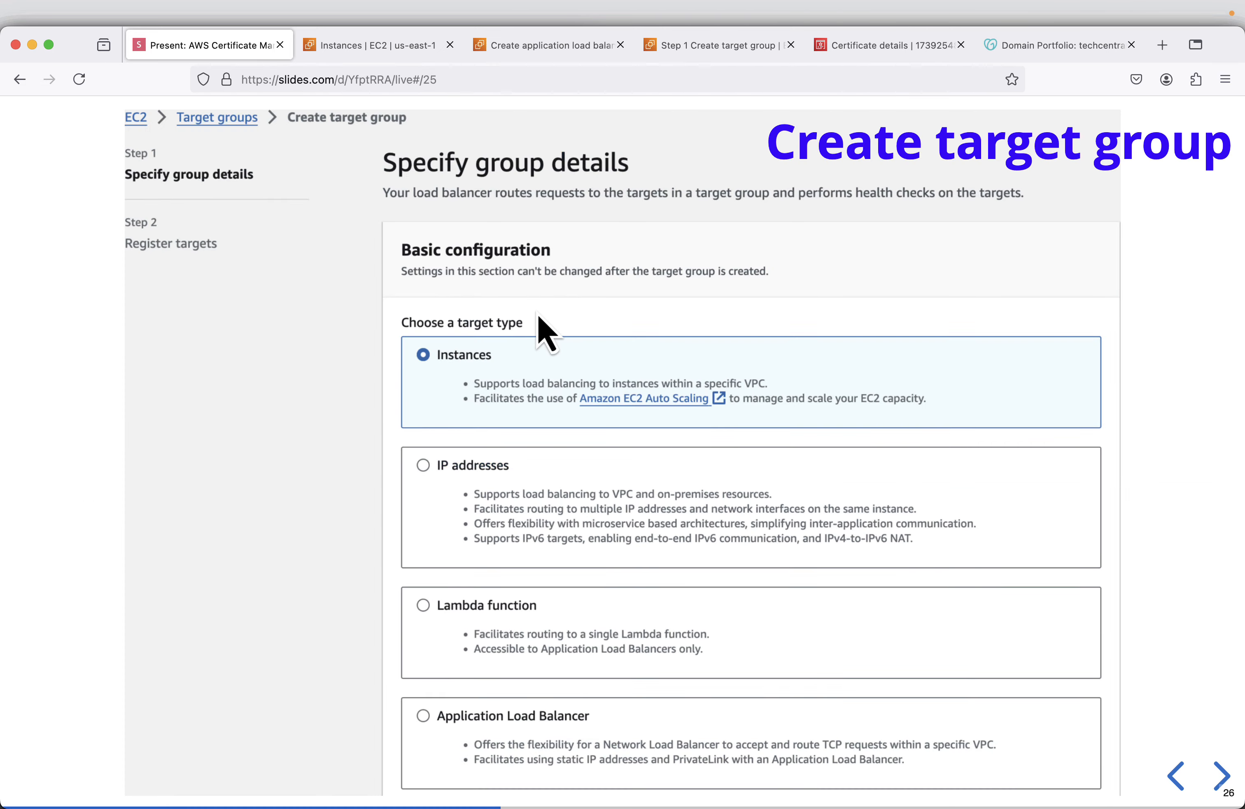
pyautogui.press('Right')
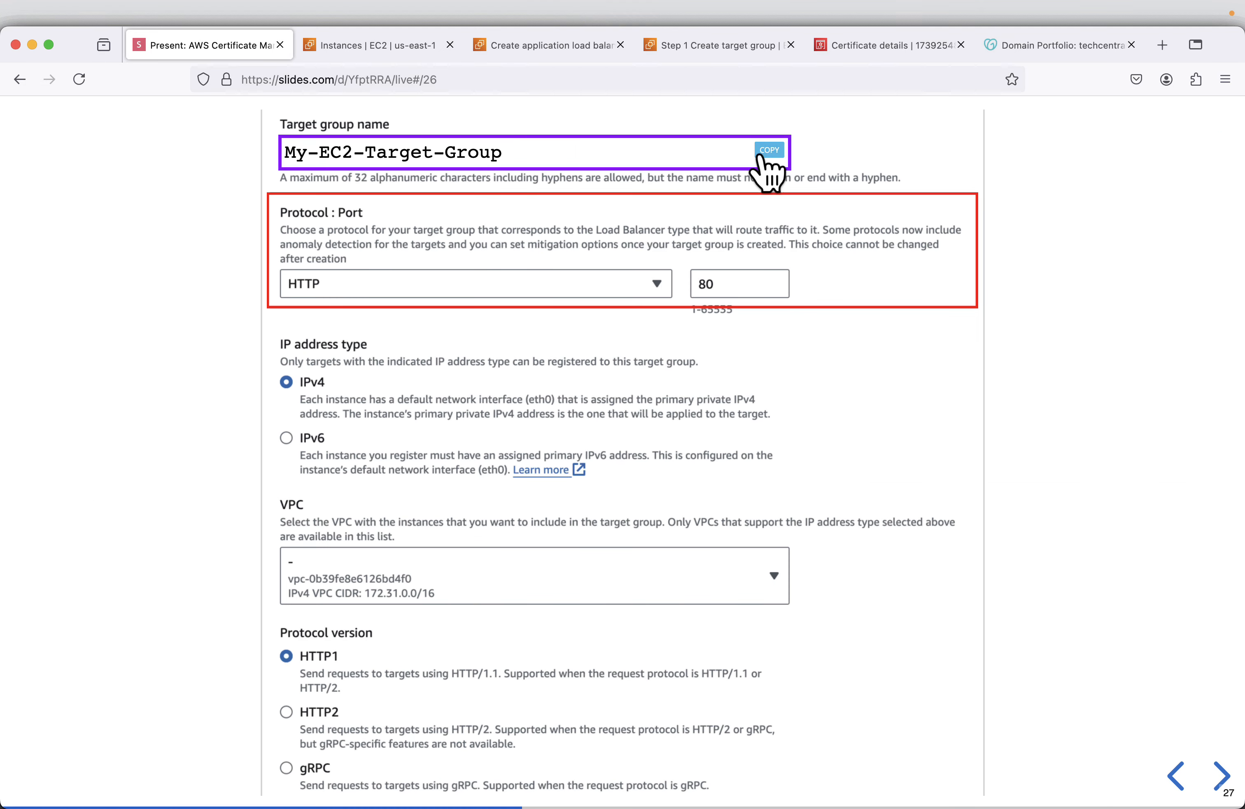
pyautogui.click(714, 46)
# Step: Paste My-EC2-Target-Group as the target group name and continue to target registration
pyautogui.rightClick(417, 464)
pyautogui.click(437, 553)
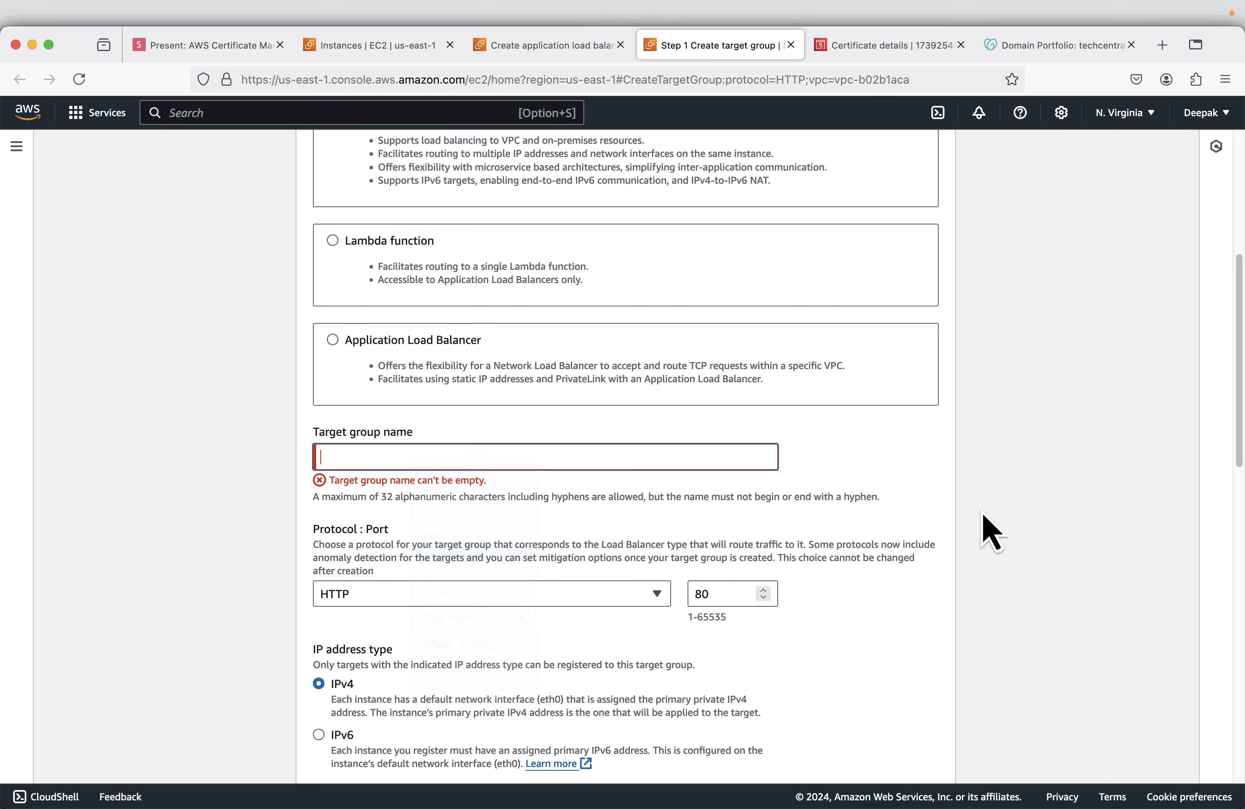
pyautogui.scroll(-10, 1079, 520)
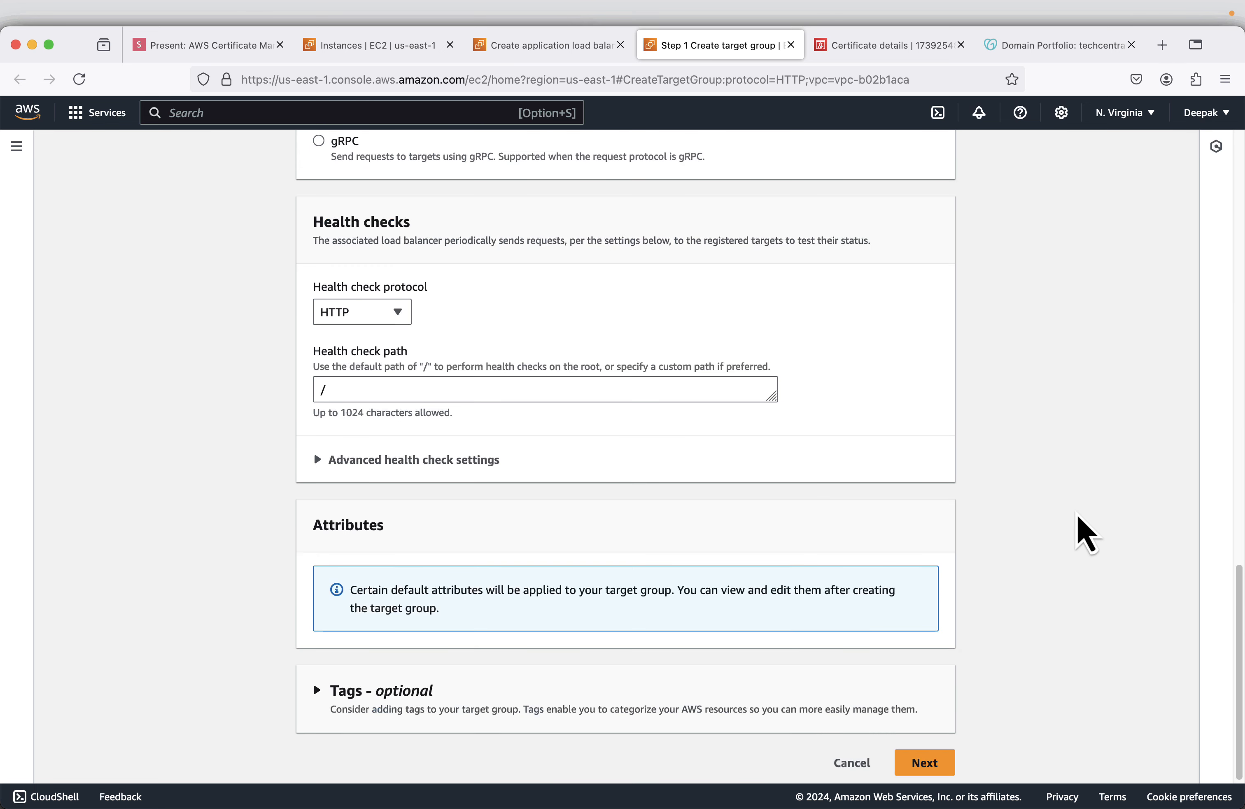
pyautogui.click(920, 767)
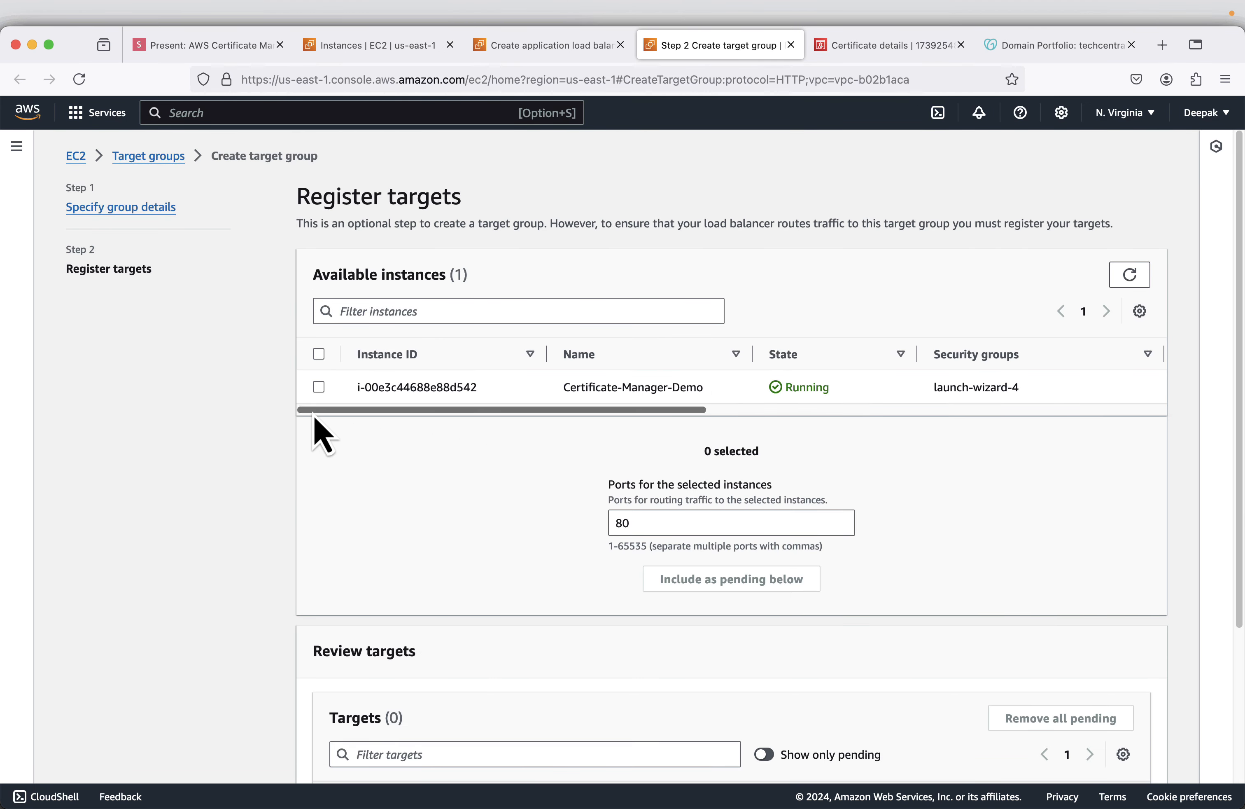
# Step: Include Certificate-Manager-Demo as a pending target on port 80 and create the target group
pyautogui.click(319, 388)
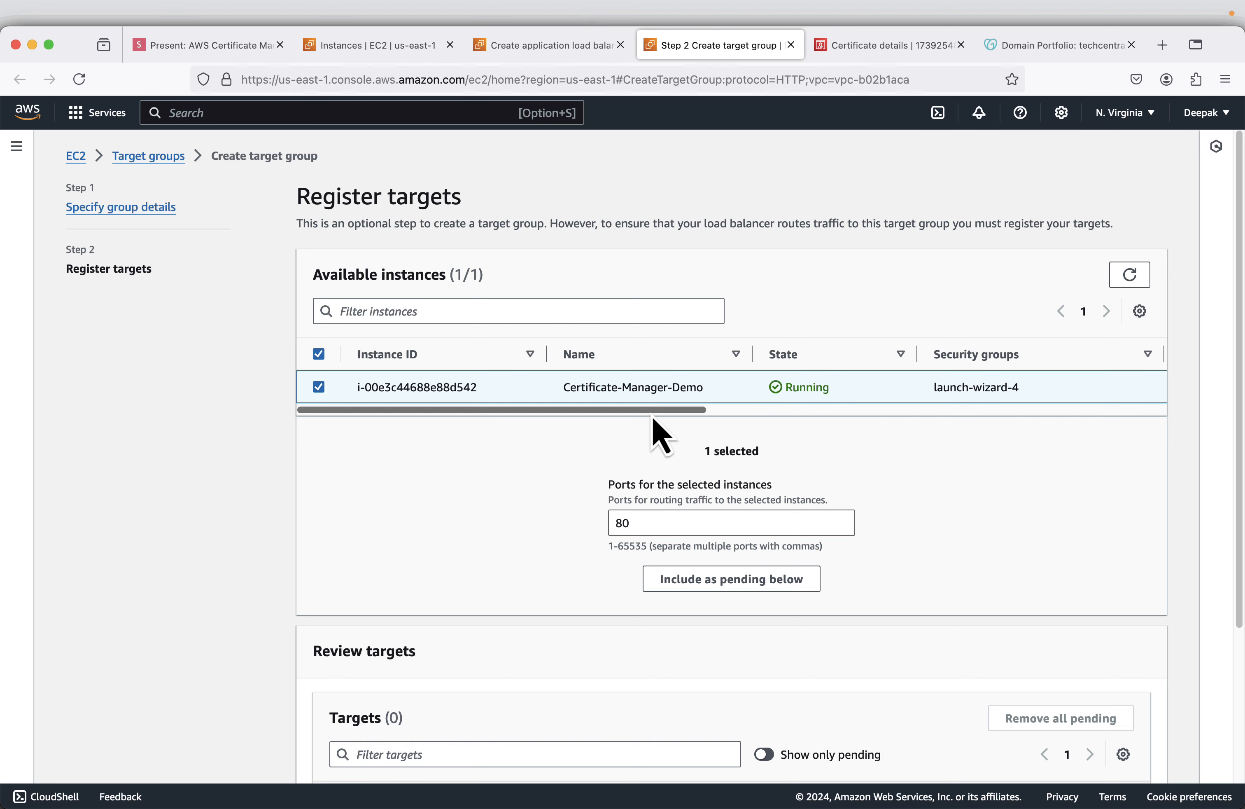
pyautogui.moveTo(649, 416); pyautogui.dragTo(572, 436)
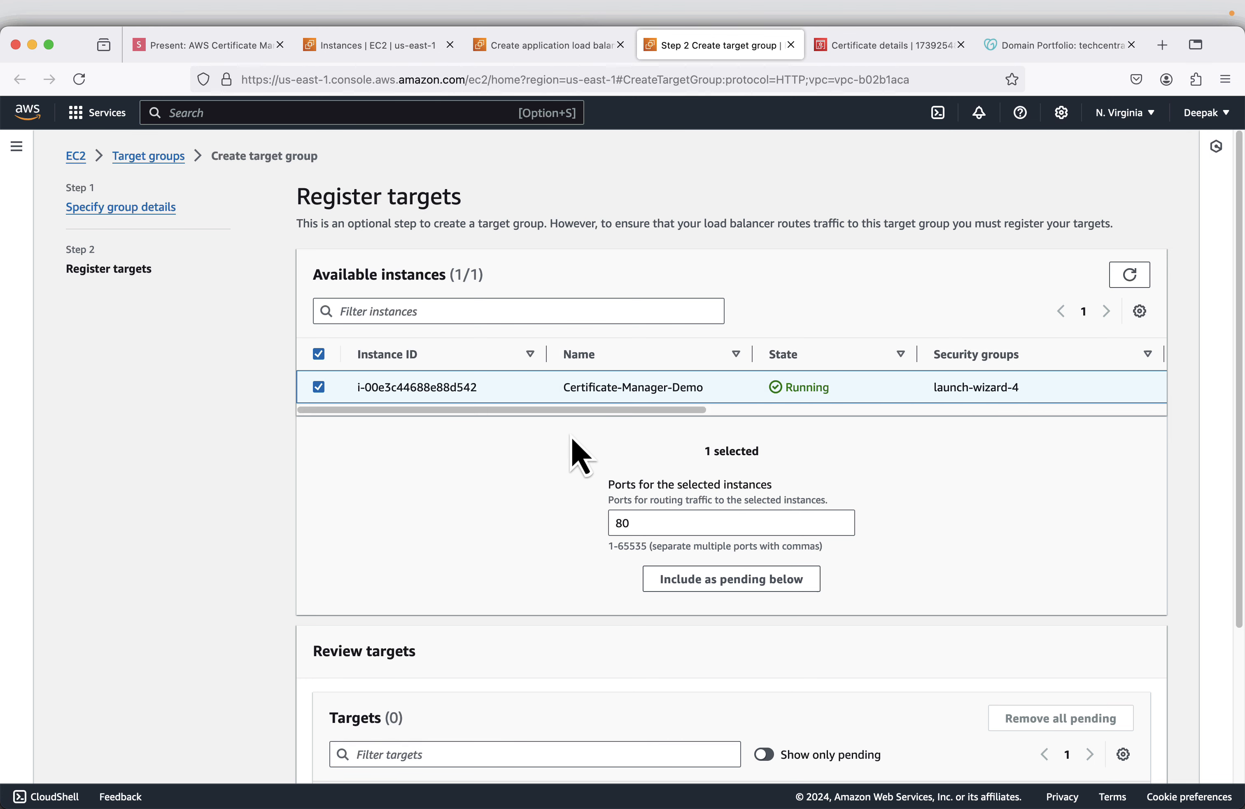
pyautogui.click(786, 584)
pyautogui.scroll(-3, 696, 531)
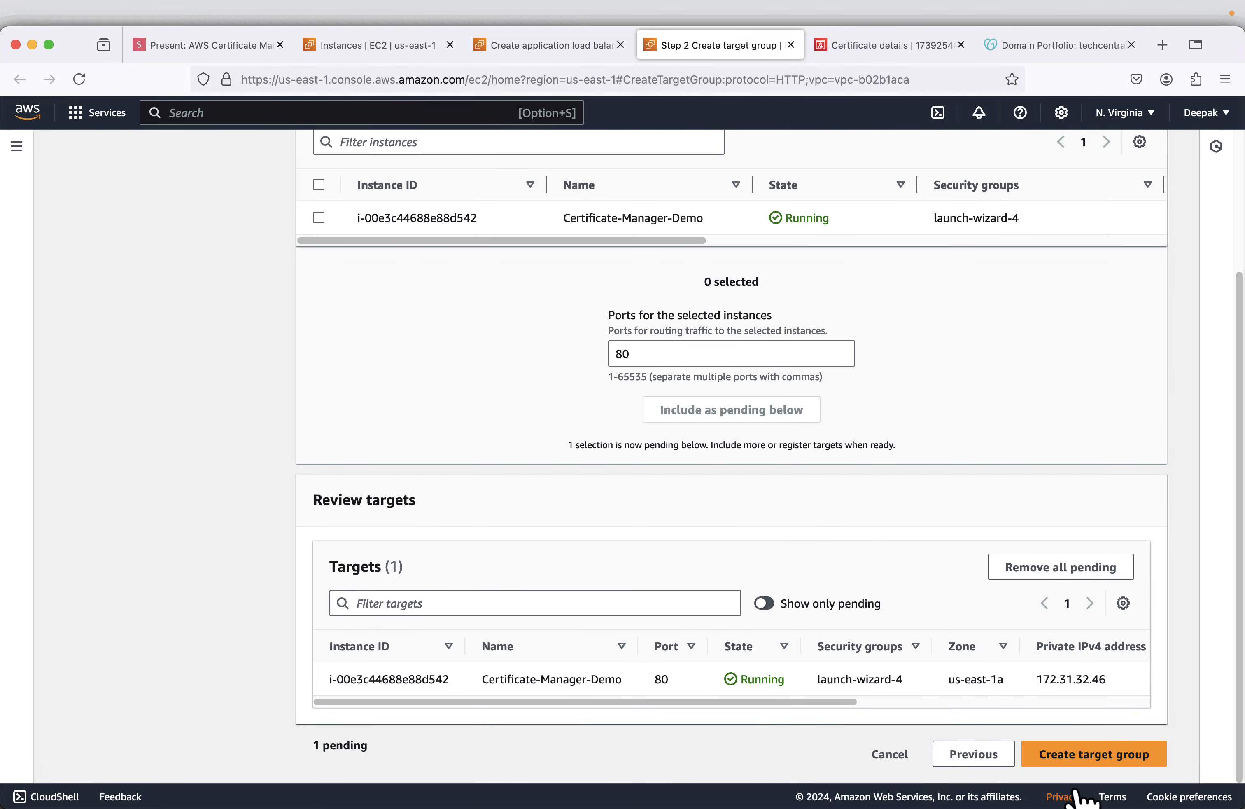
pyautogui.click(1095, 755)
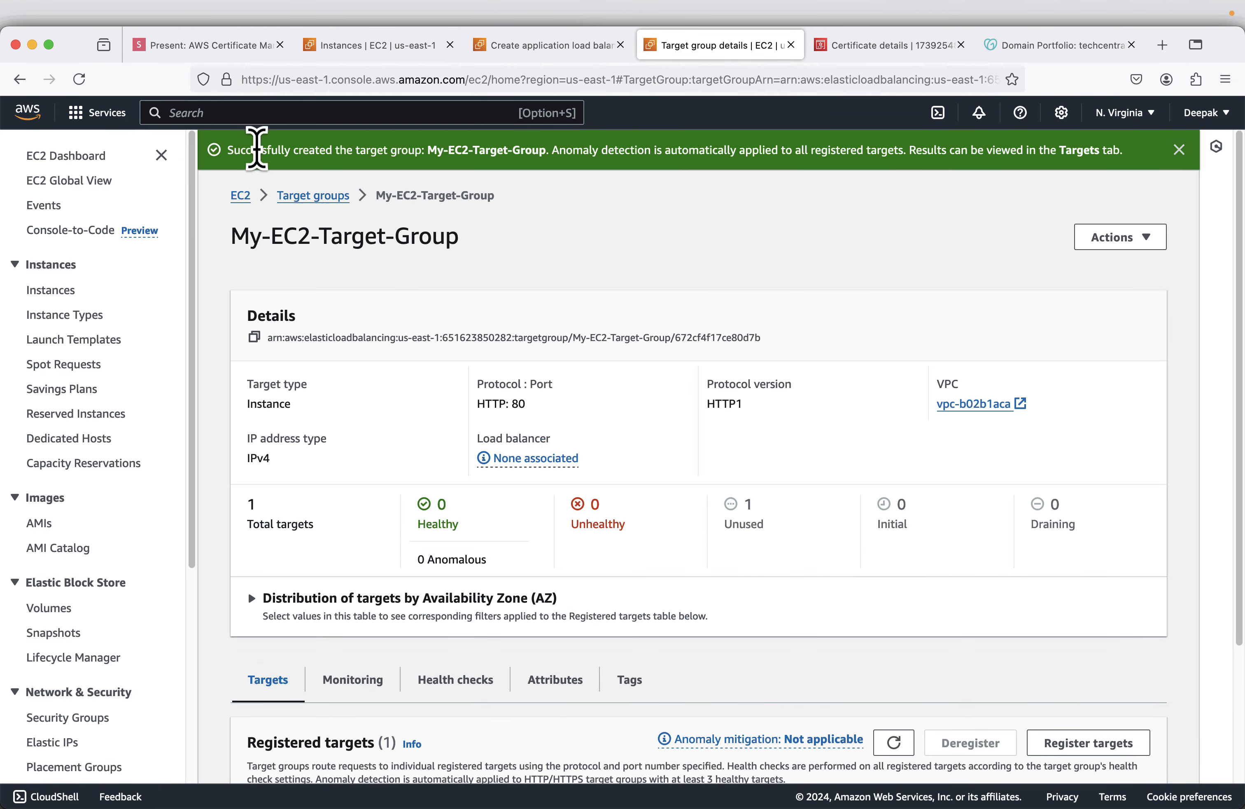
pyautogui.click(220, 48)
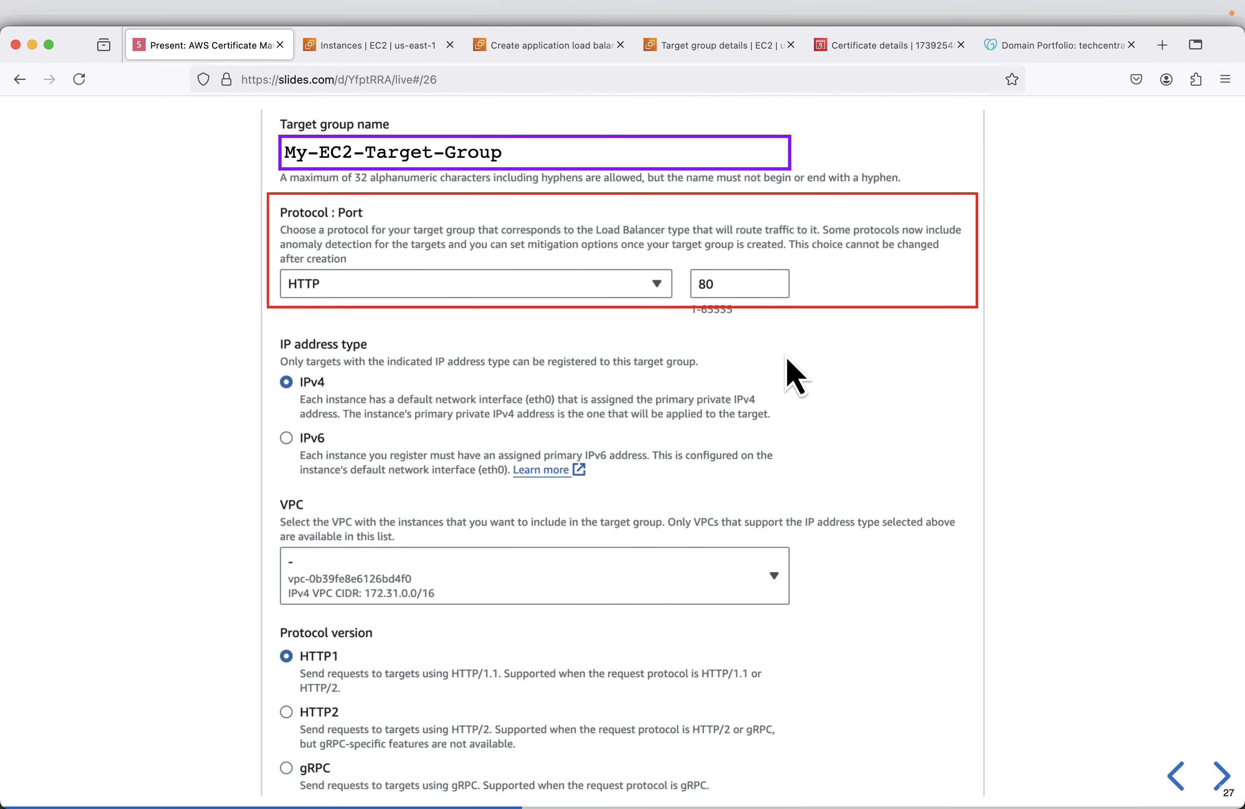
# Step: Advance through the Register targets and Review targets slides, then go back to the load balancer form
pyautogui.press('Right')
pyautogui.press('Right')
pyautogui.press('Right')
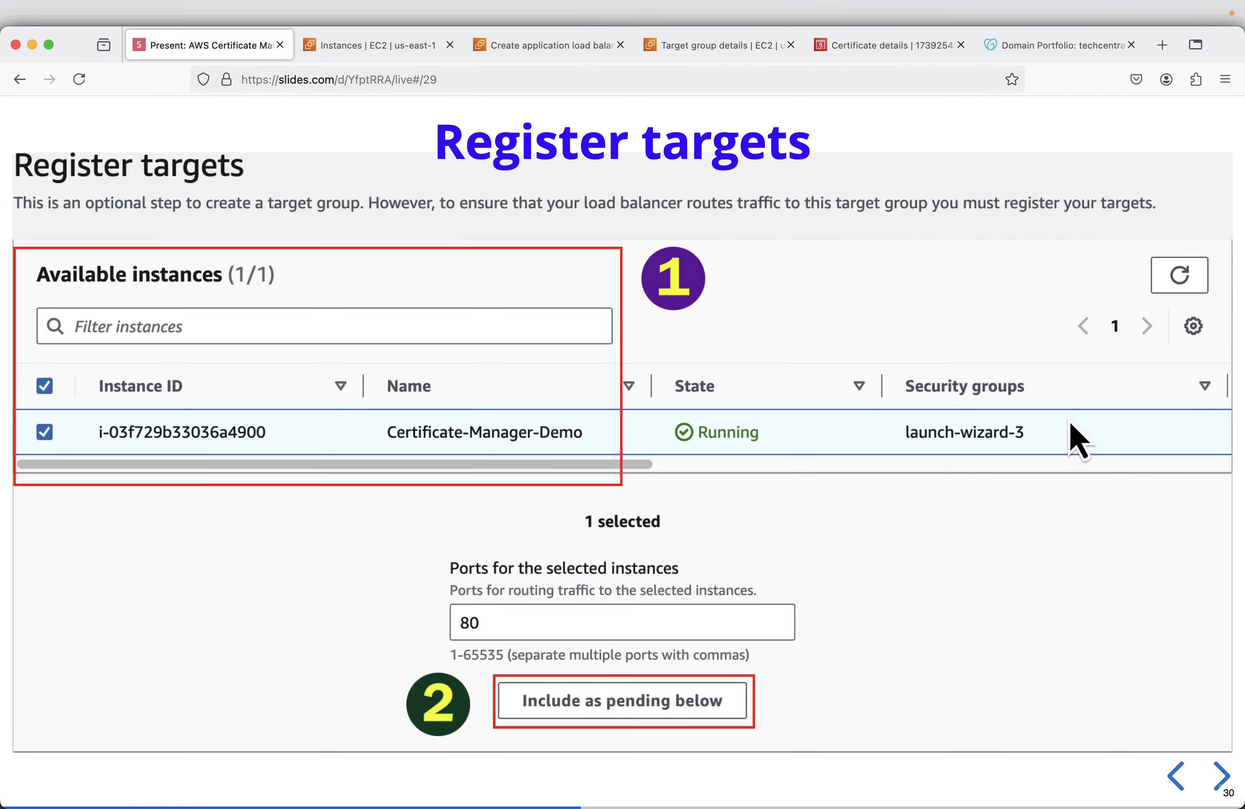
pyautogui.press('Right')
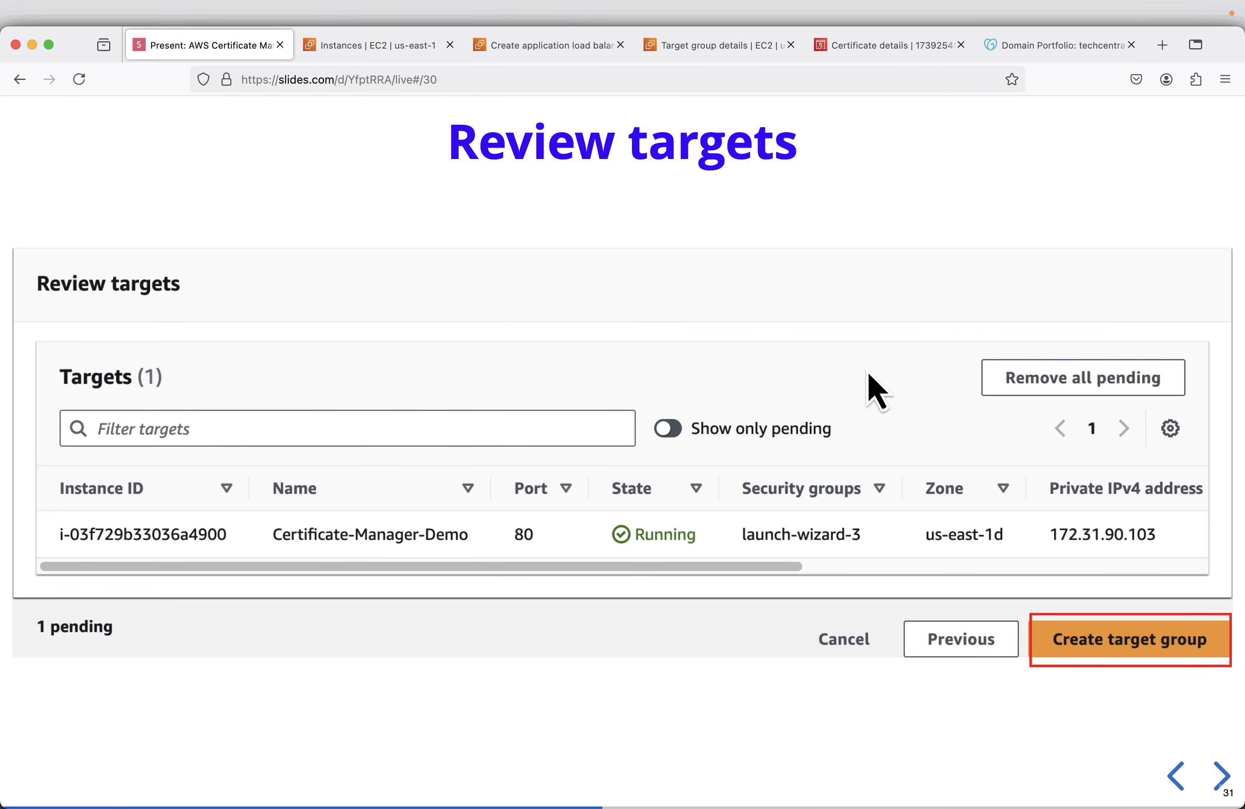
pyautogui.press('Right')
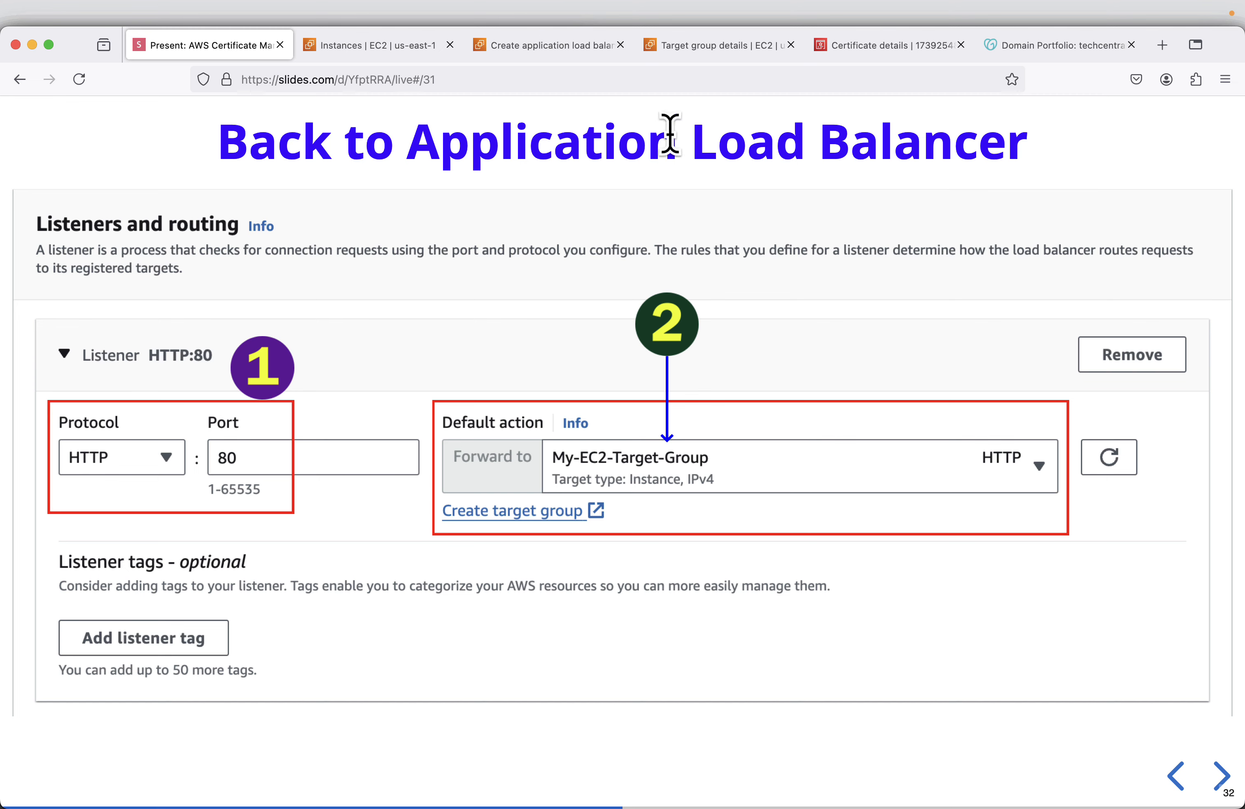
pyautogui.click(518, 55)
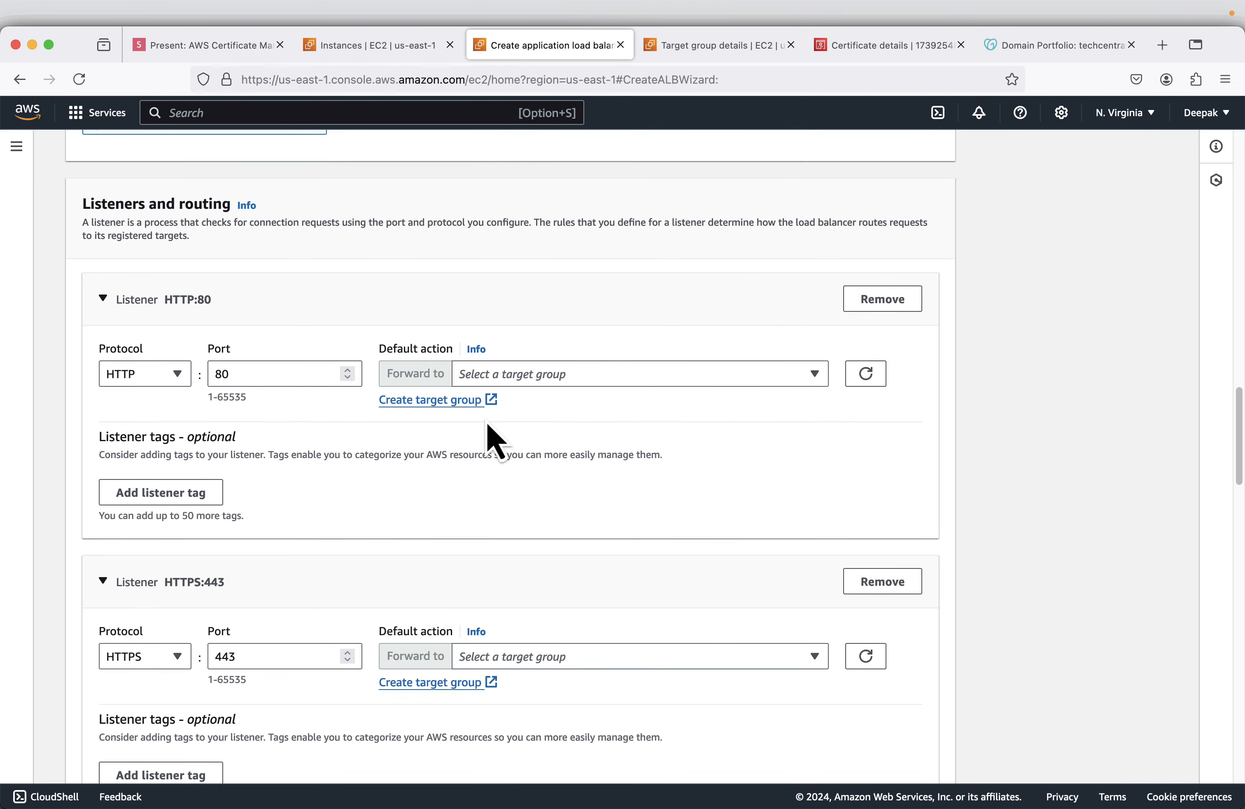
# Step: Refresh target groups and set My-EC2-Target-Group as the default action for HTTP:80 and HTTPS:443
pyautogui.click(866, 374)
pyautogui.click(815, 375)
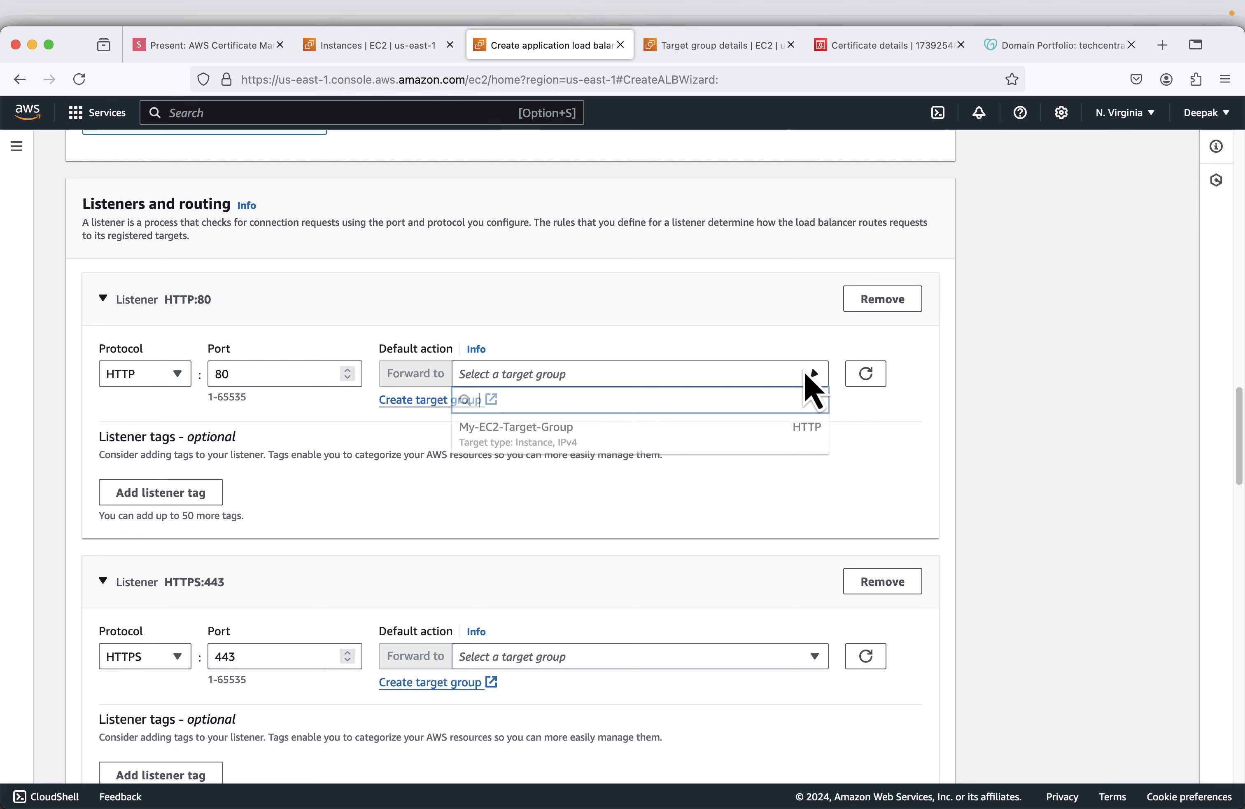
pyautogui.click(701, 441)
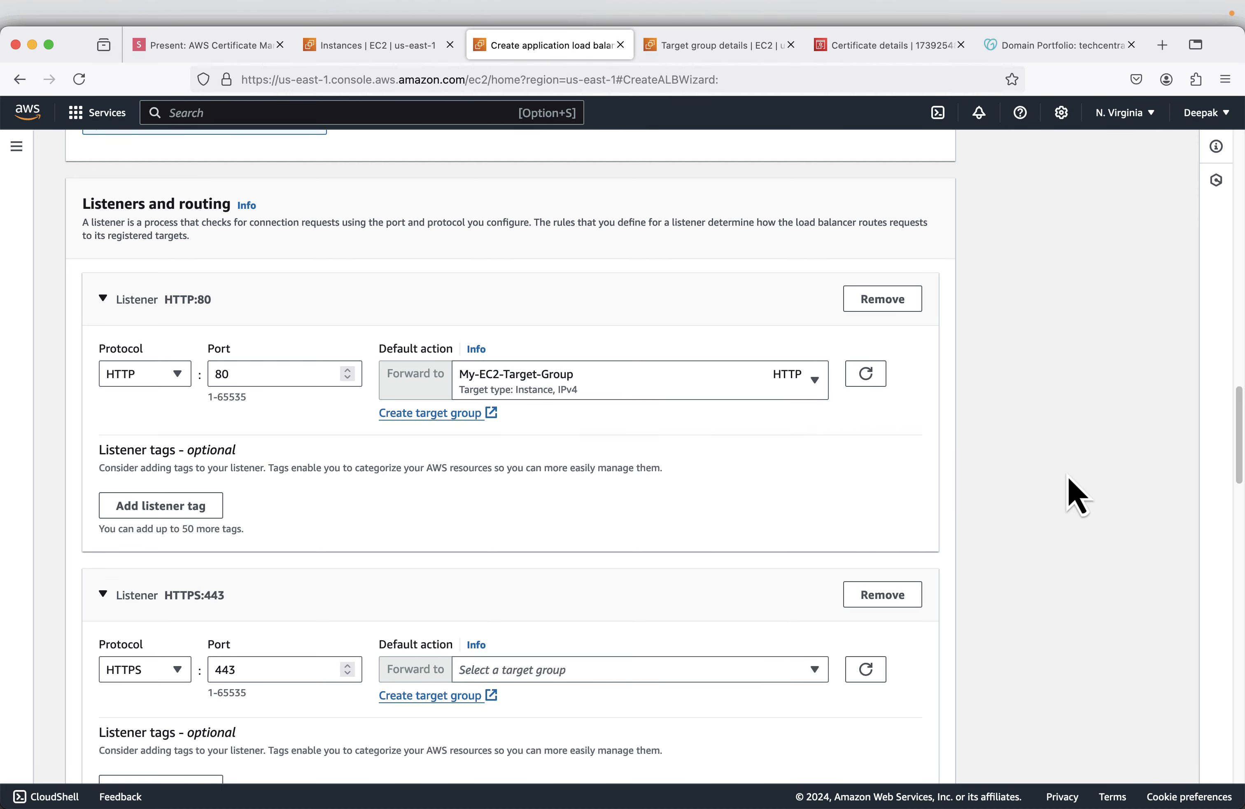
pyautogui.scroll(-3, 1074, 494)
pyautogui.click(759, 577)
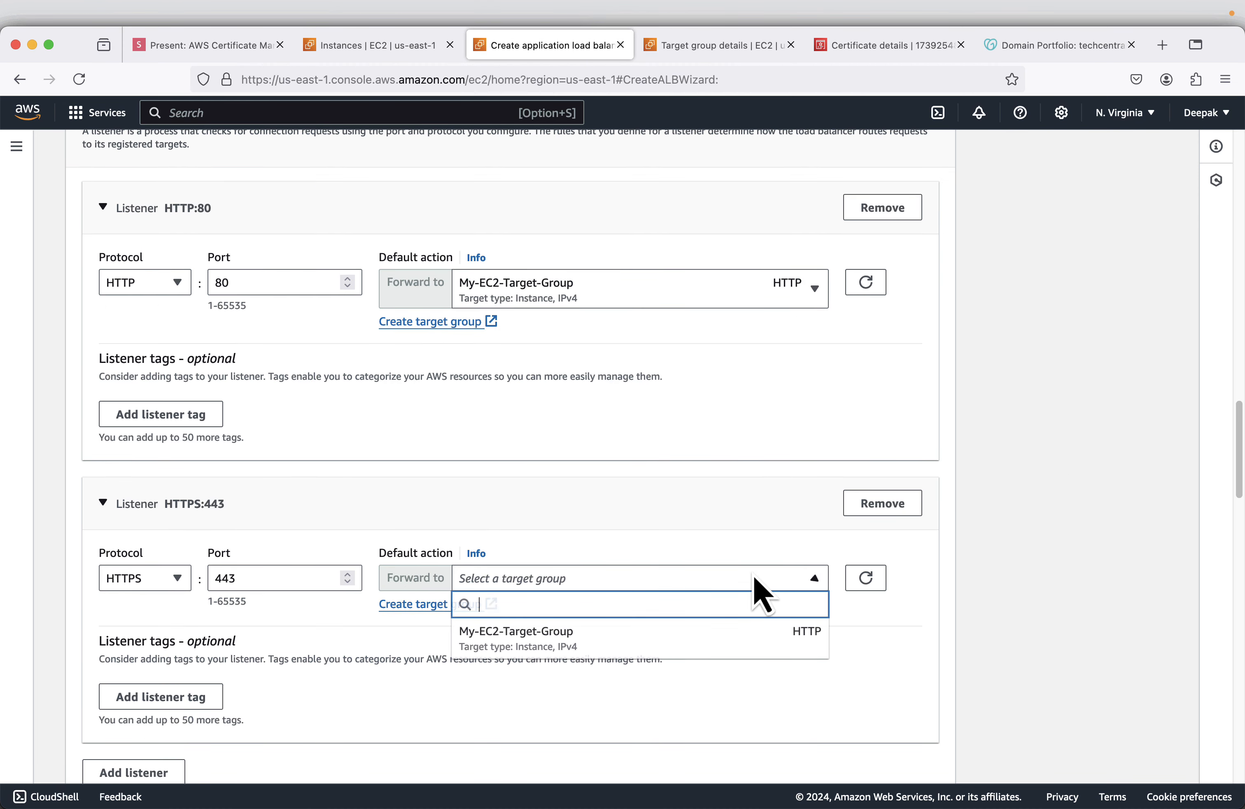
pyautogui.click(710, 639)
pyautogui.scroll(-2, 1167, 609)
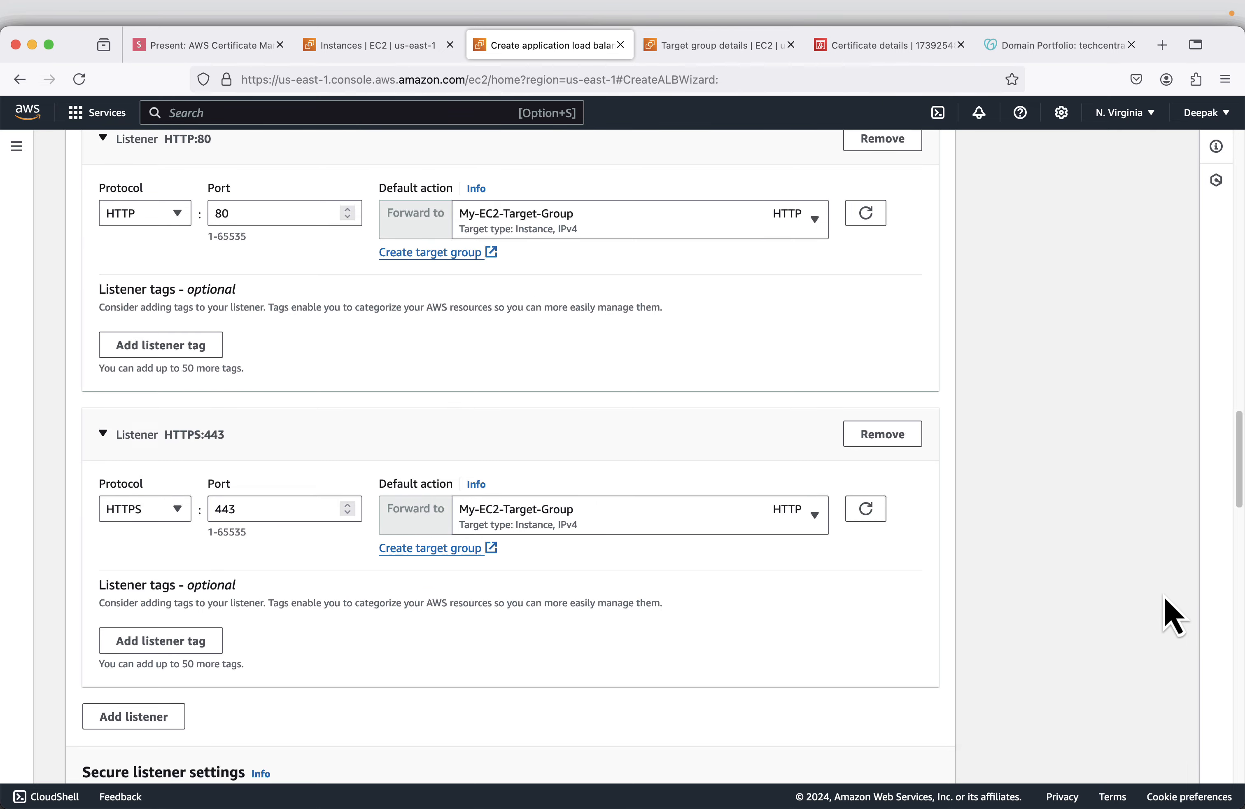
pyautogui.scroll(-5, 1173, 615)
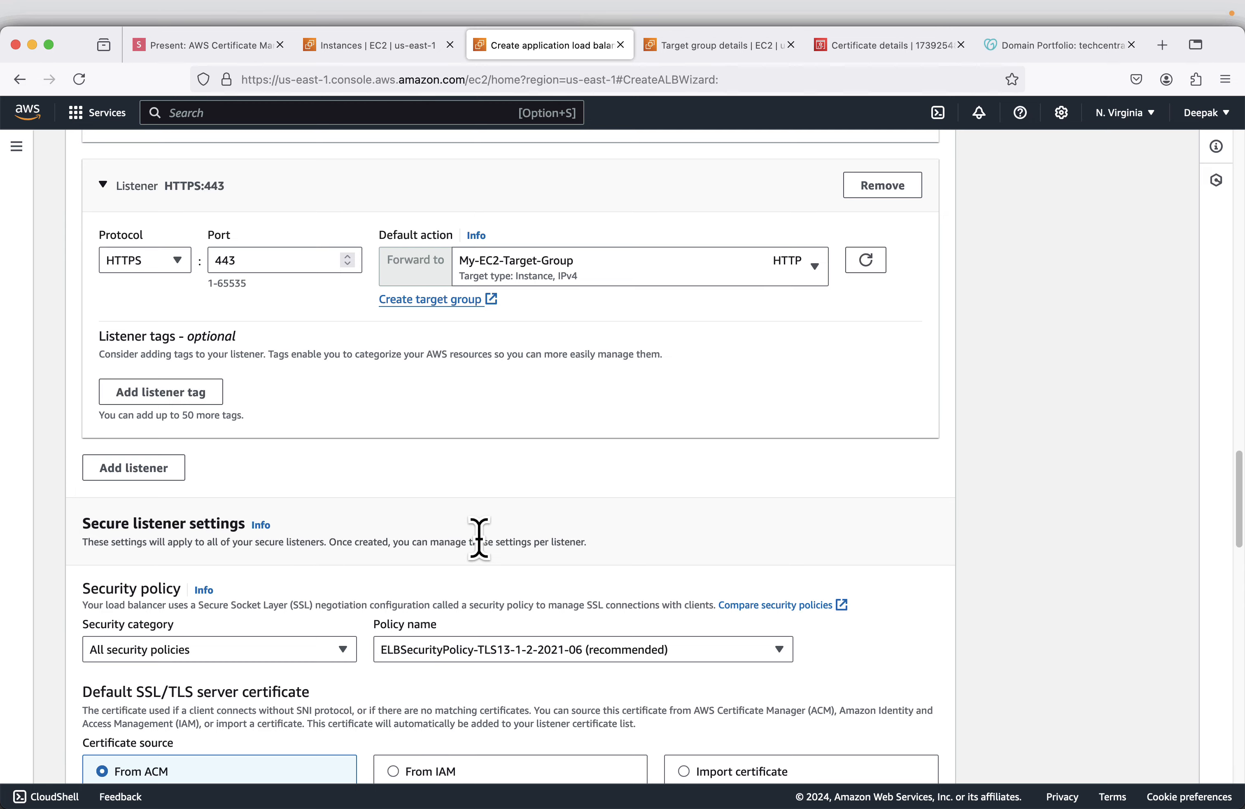
# Step: Choose the *.techcentral.pro ACM certificate for the secure HTTPS listener
pyautogui.scroll(-4, 479, 538)
pyautogui.scroll(-2, 556, 551)
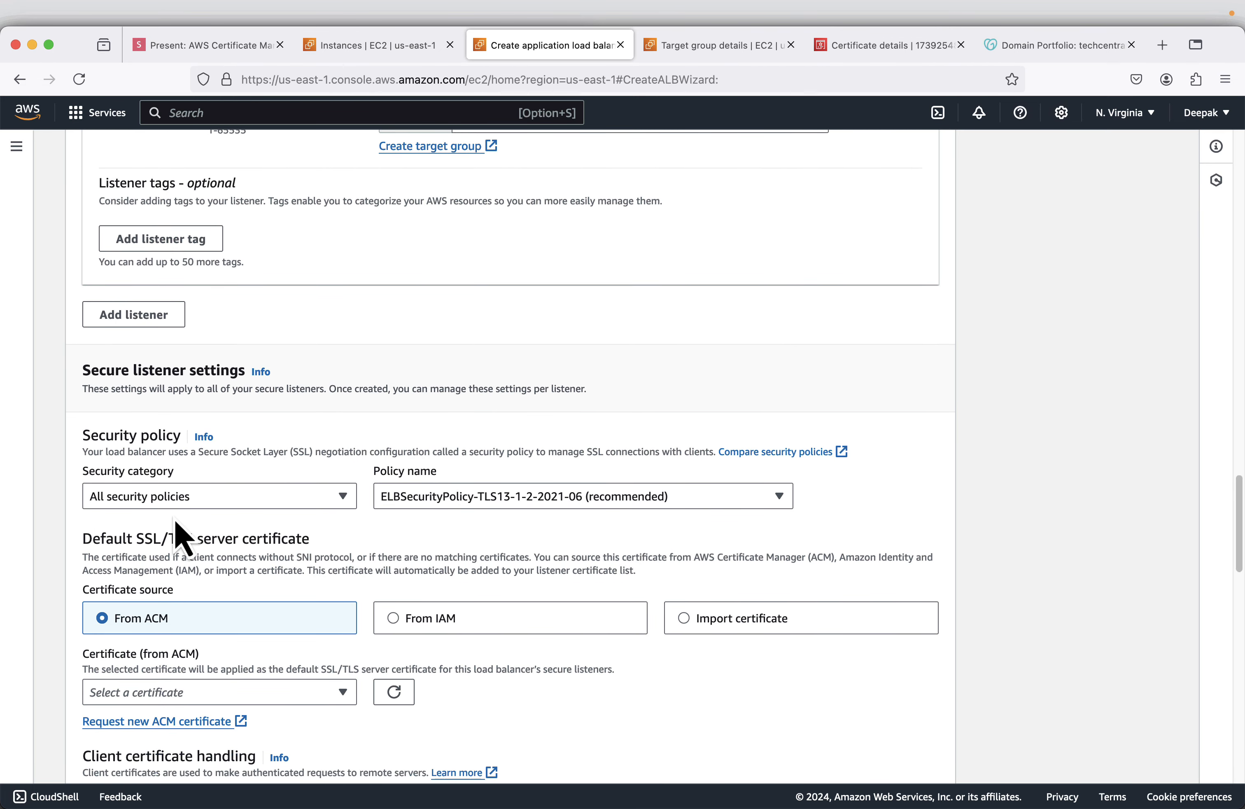
pyautogui.scroll(-4, 252, 633)
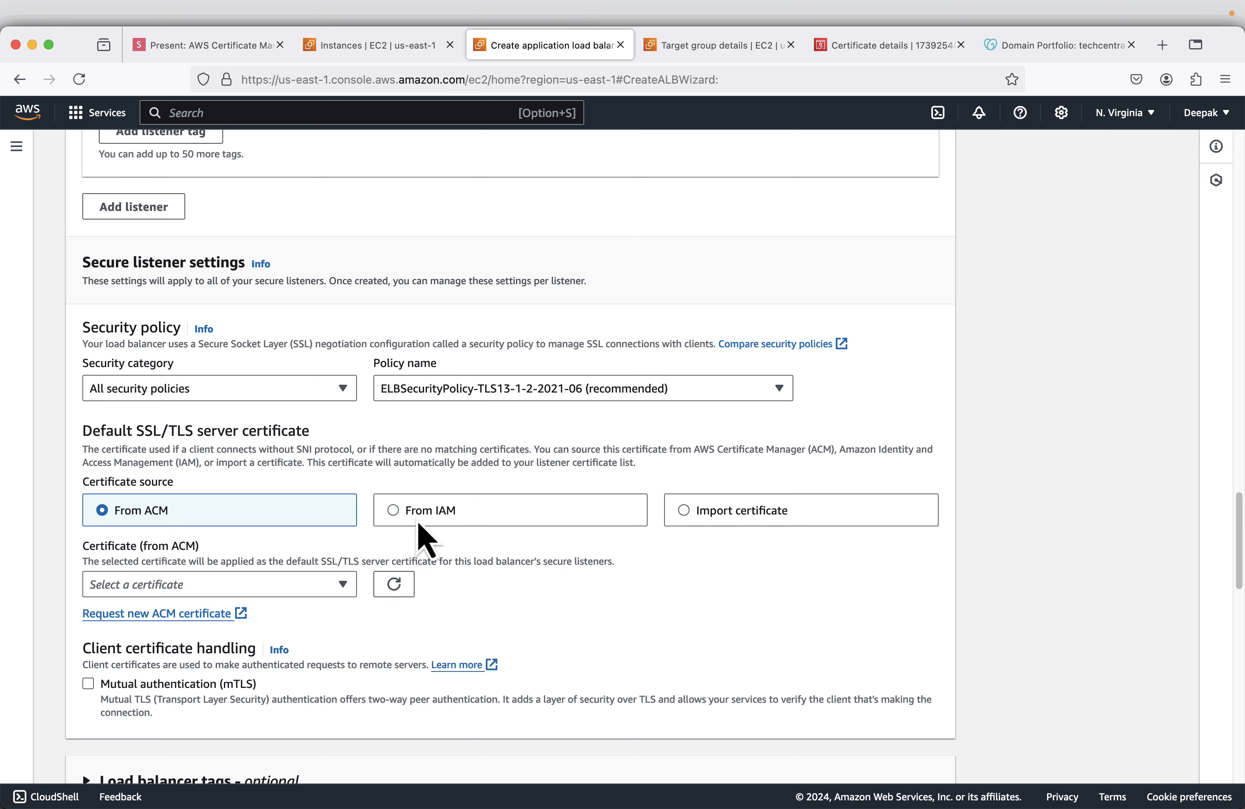
pyautogui.click(349, 585)
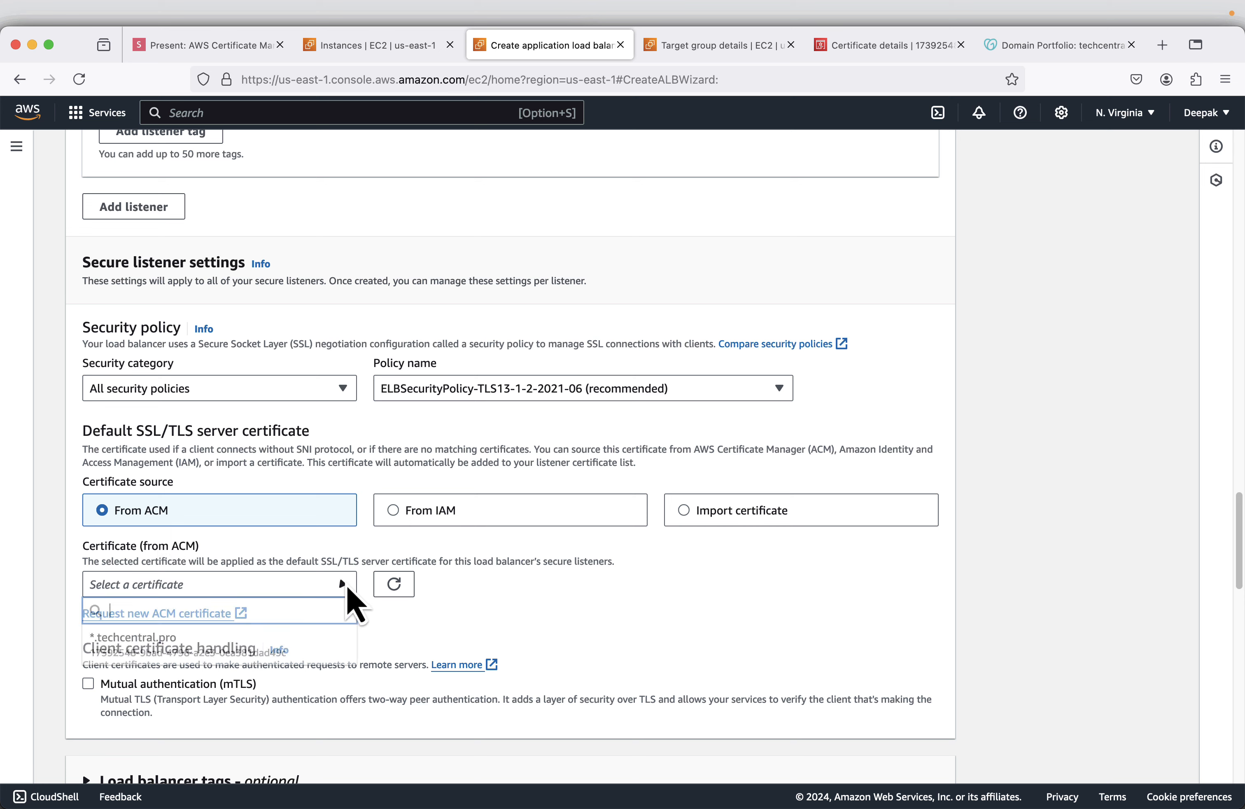
pyautogui.click(211, 661)
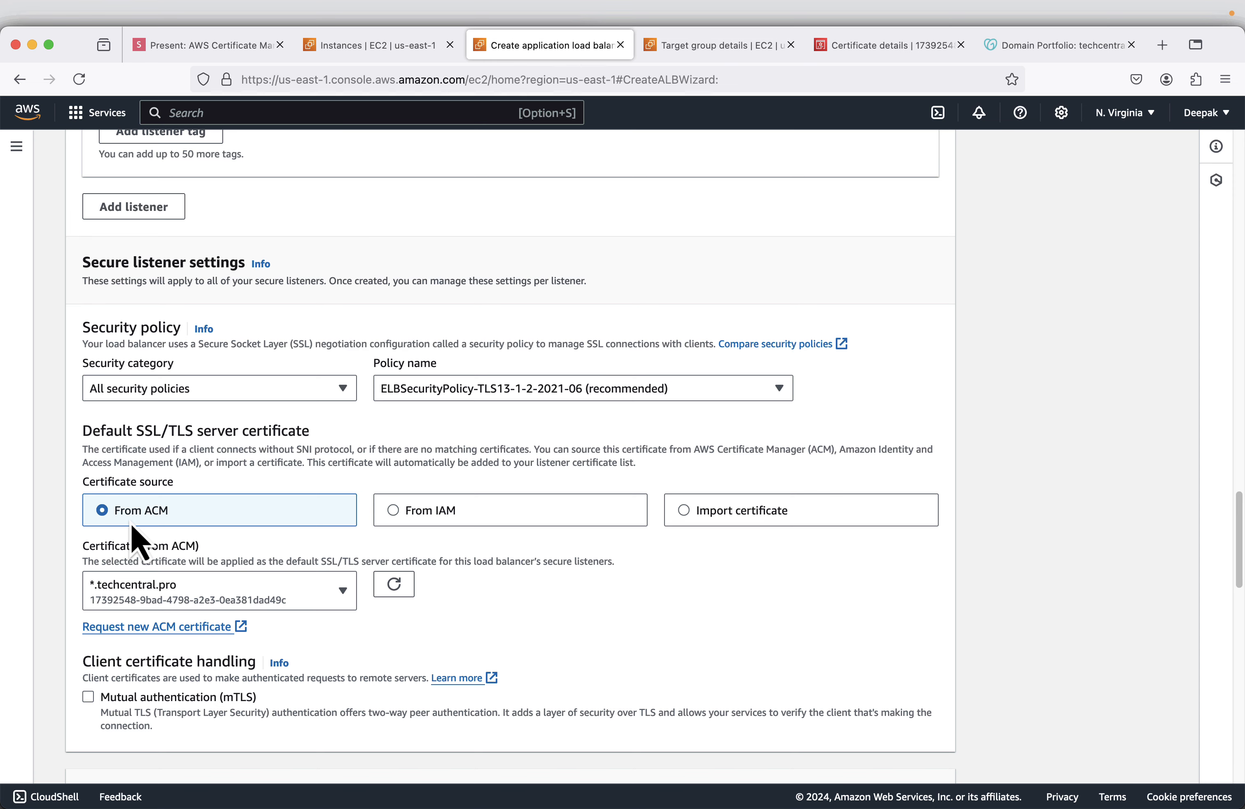
# Step: Create the MySecureALB load balancer, dismiss the success banner, and advance to the 'Same for HTTPS' slide
pyautogui.scroll(-6, 299, 557)
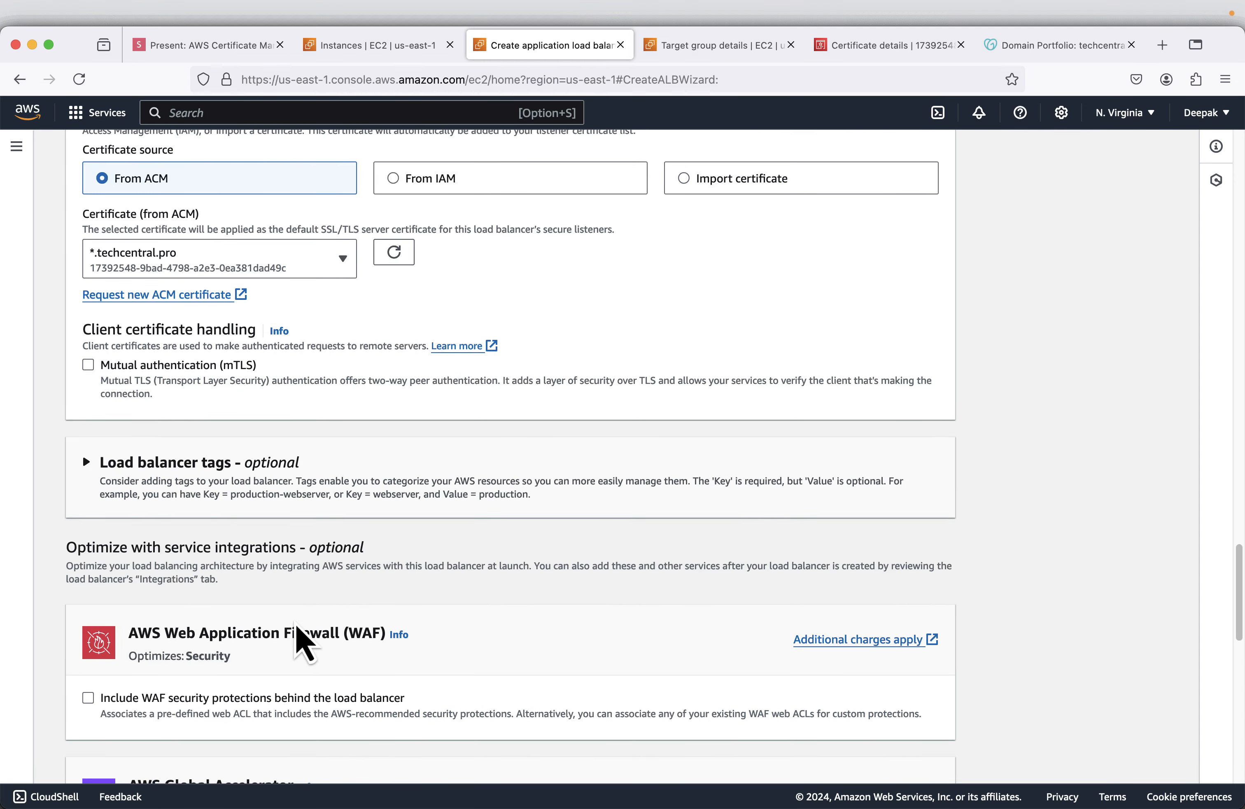
pyautogui.scroll(-4, 301, 641)
pyautogui.scroll(-4, 395, 556)
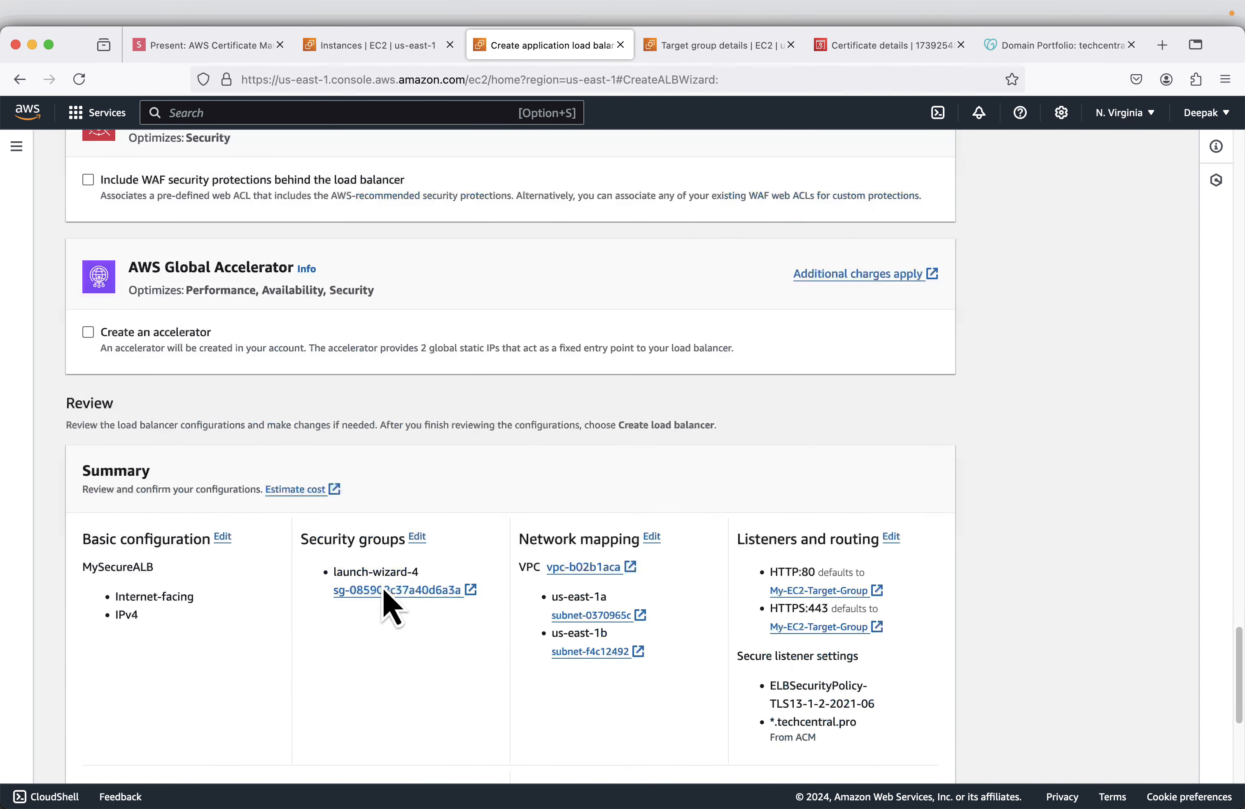
pyautogui.scroll(-7, 389, 603)
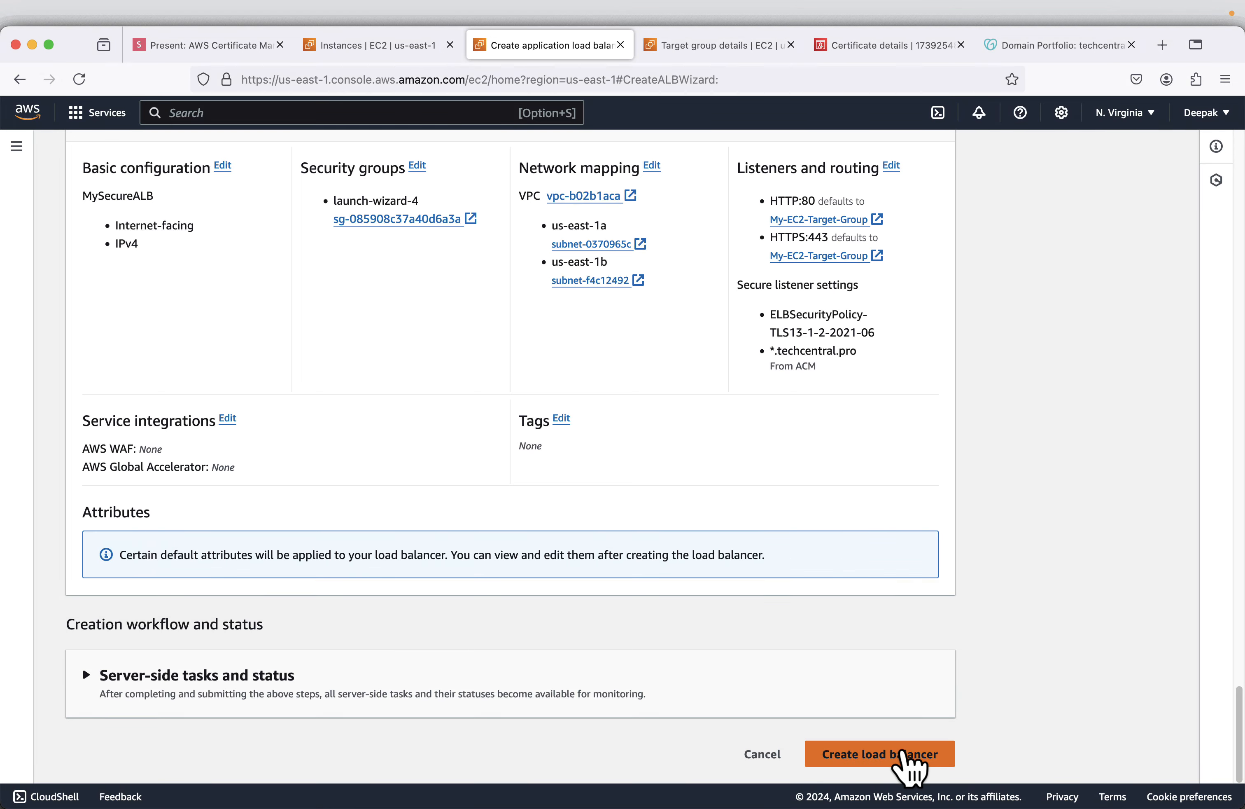
pyautogui.click(904, 752)
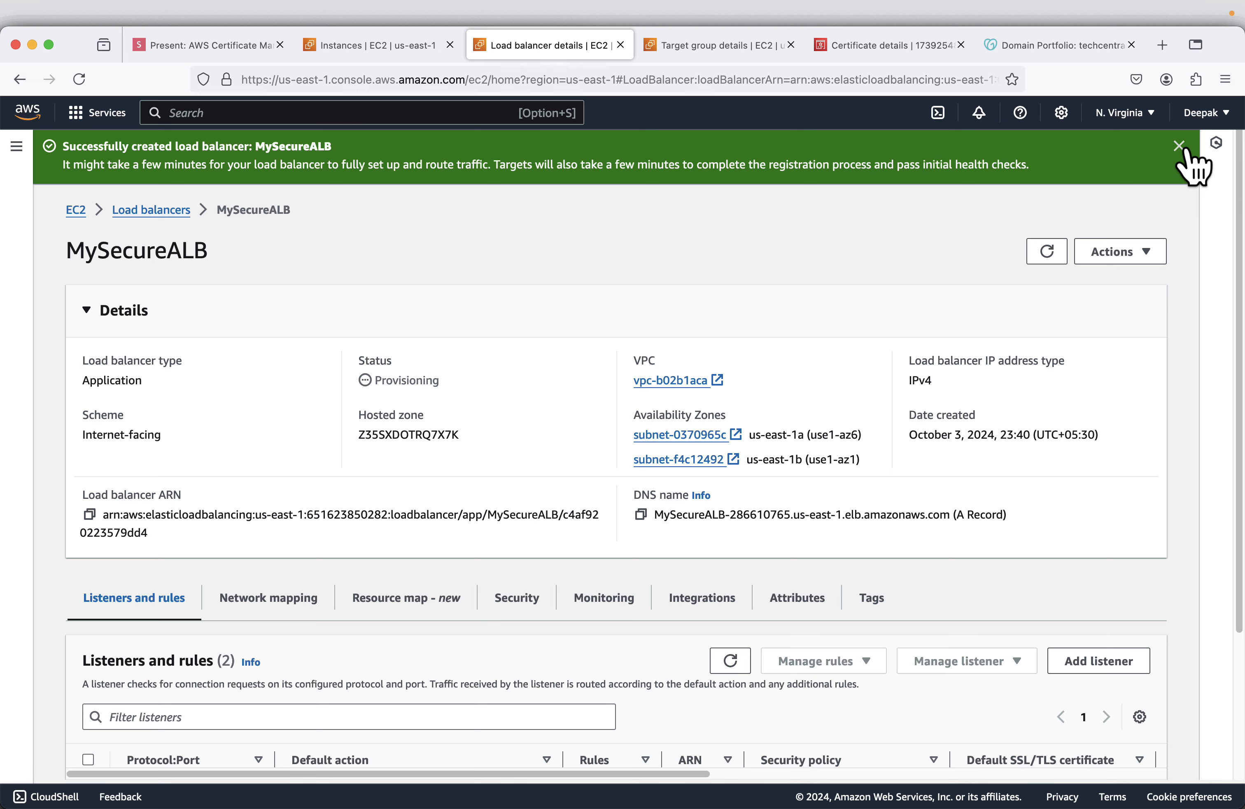
pyautogui.click(1180, 147)
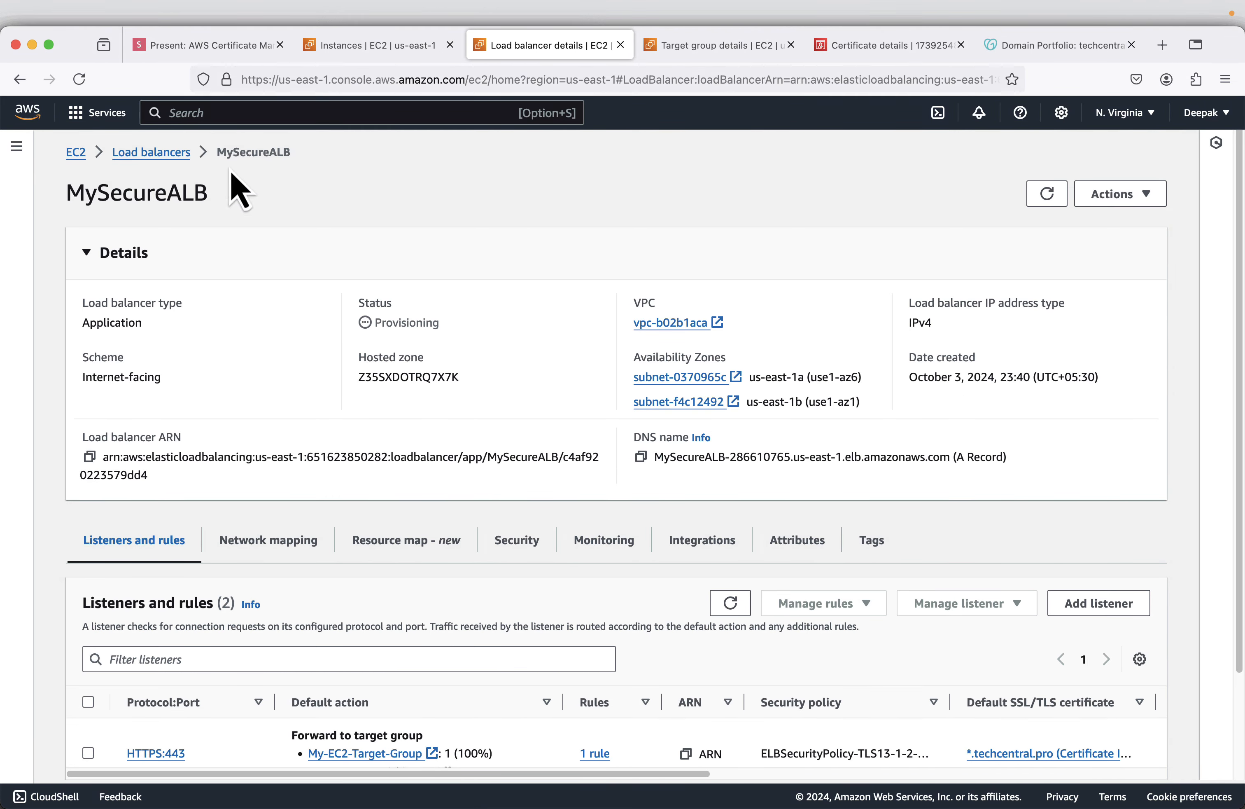
pyautogui.click(192, 49)
pyautogui.press('Right')
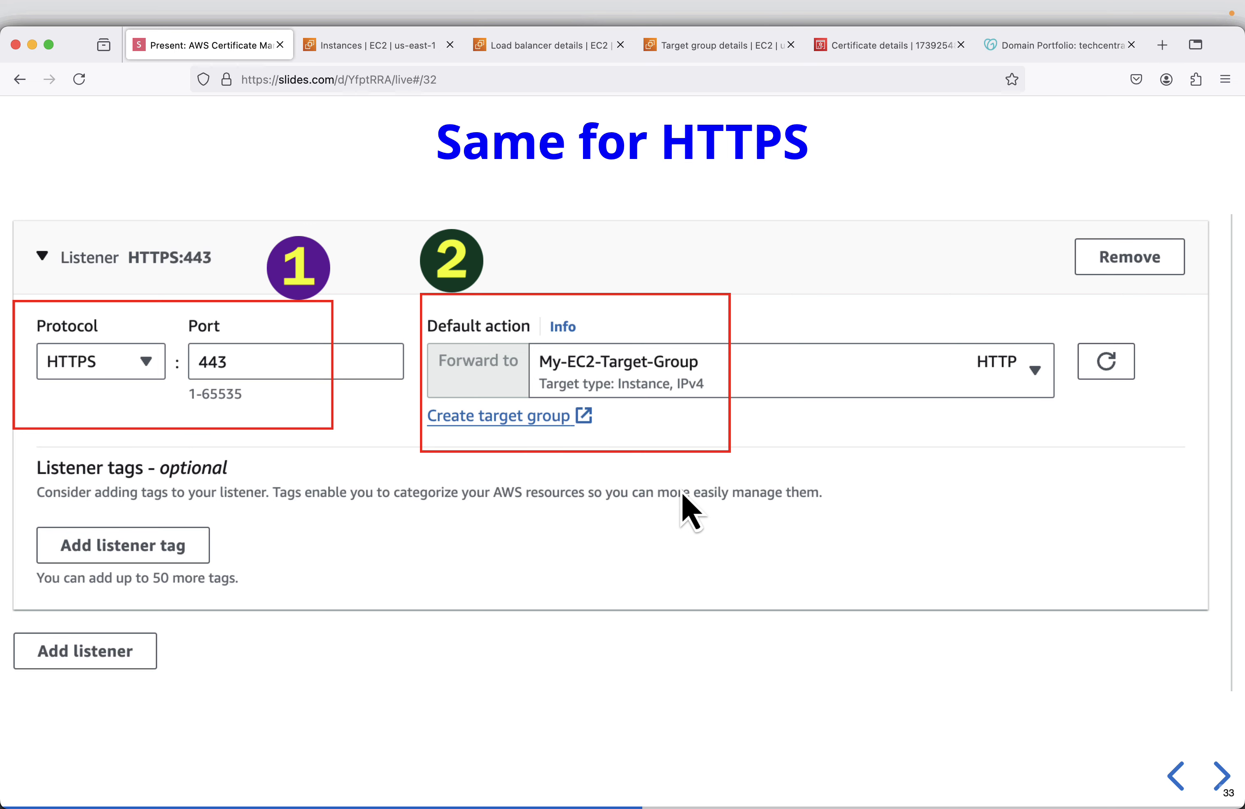
# Step: Advance the deck past the secure listener, create load balancer and review slides to the Test slide
pyautogui.press('Right')
pyautogui.press('Right')
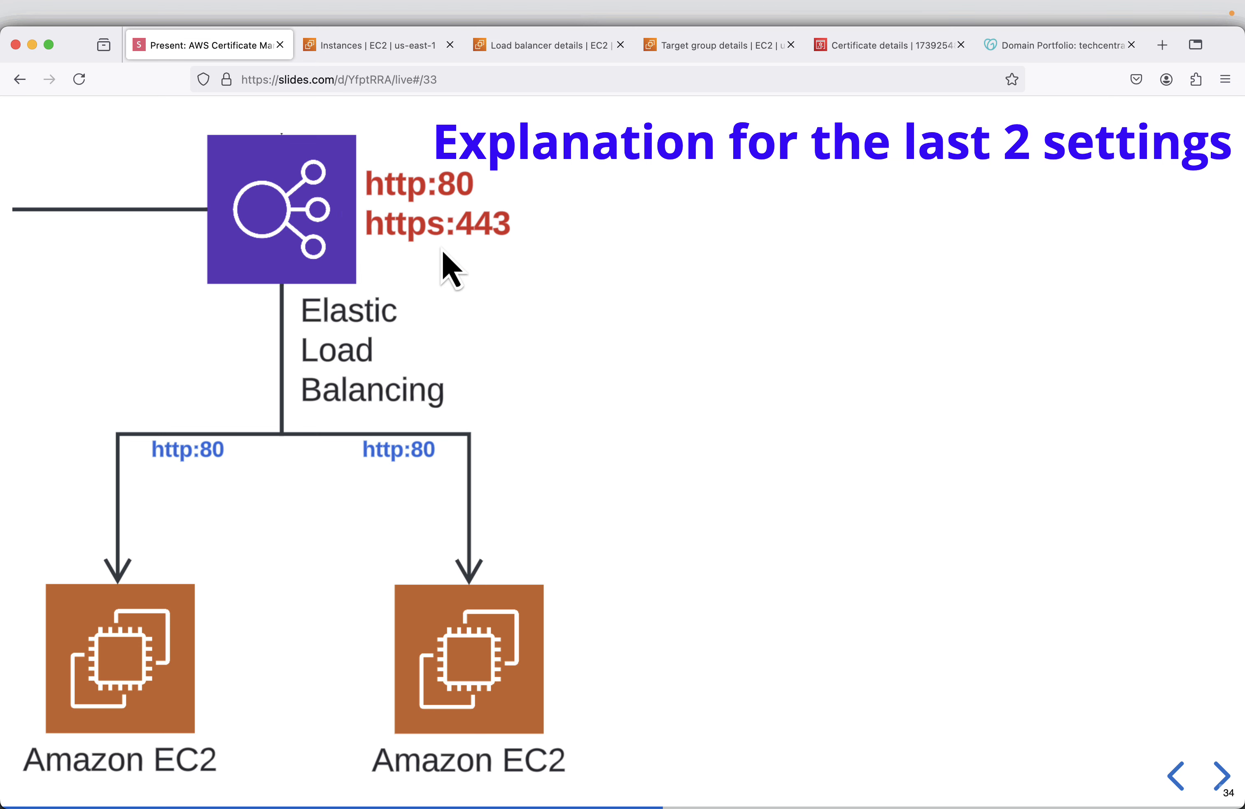
pyautogui.press('Right')
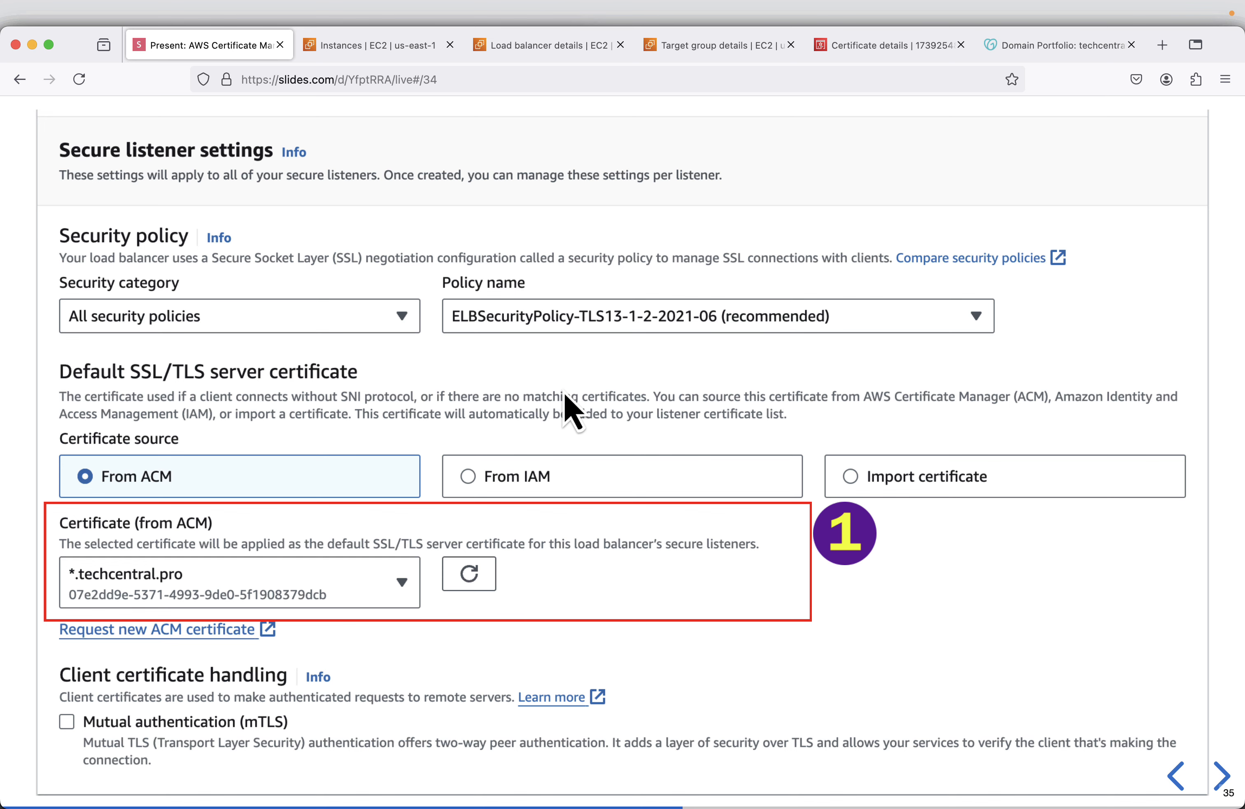
pyautogui.press('Right')
pyautogui.press('Right')
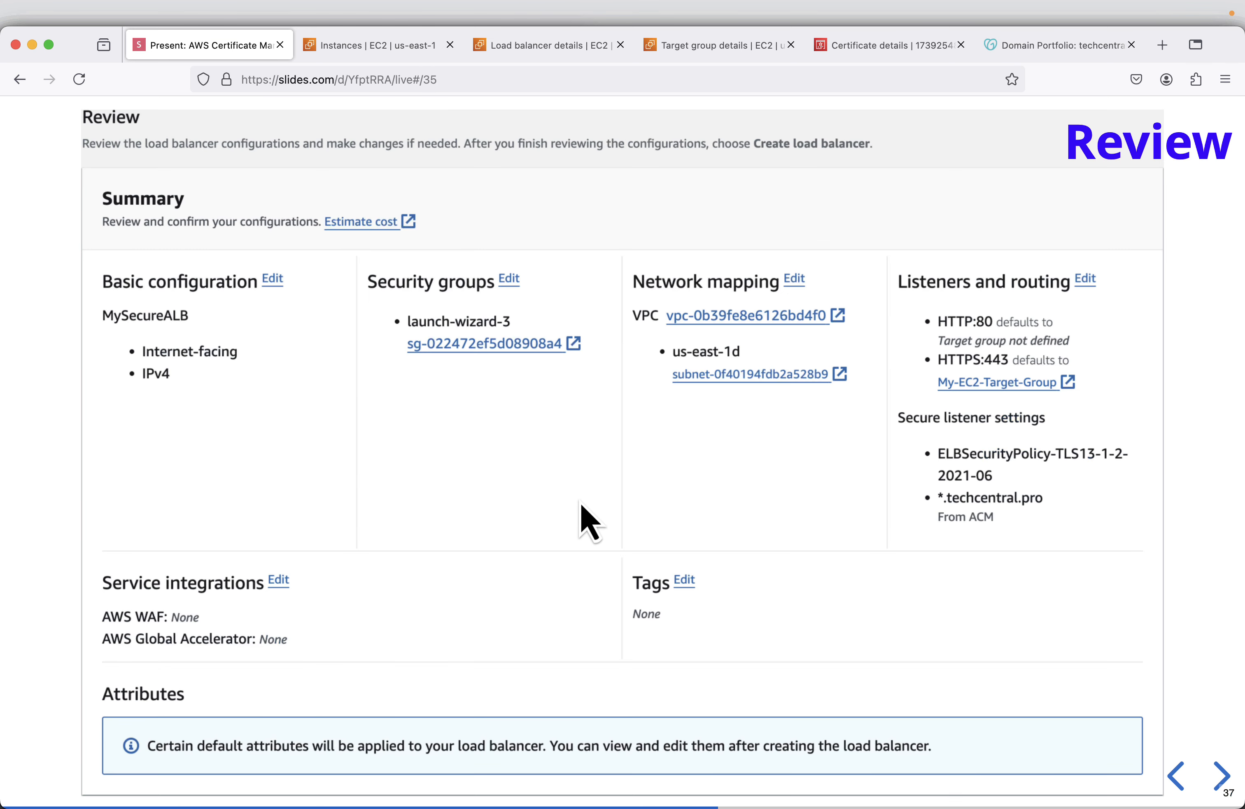
pyautogui.press('Right')
pyautogui.press('Right')
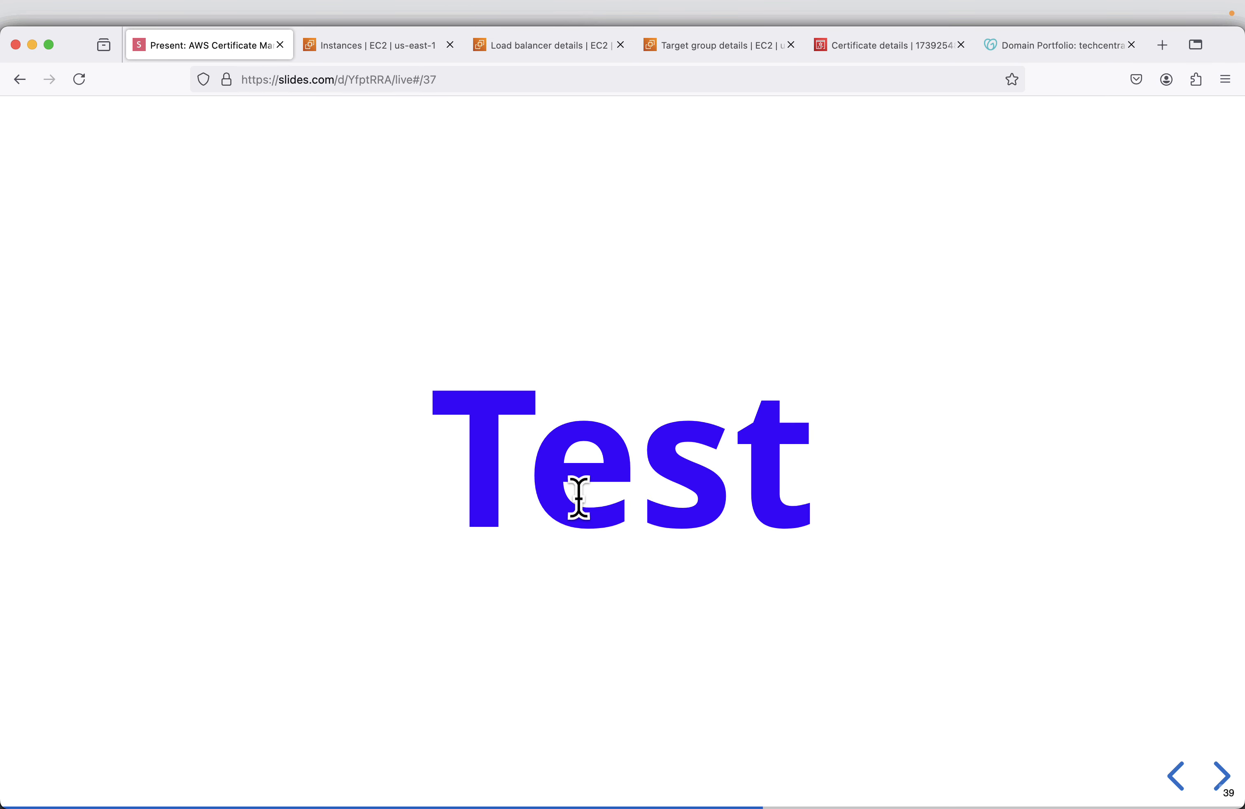
pyautogui.press('Right')
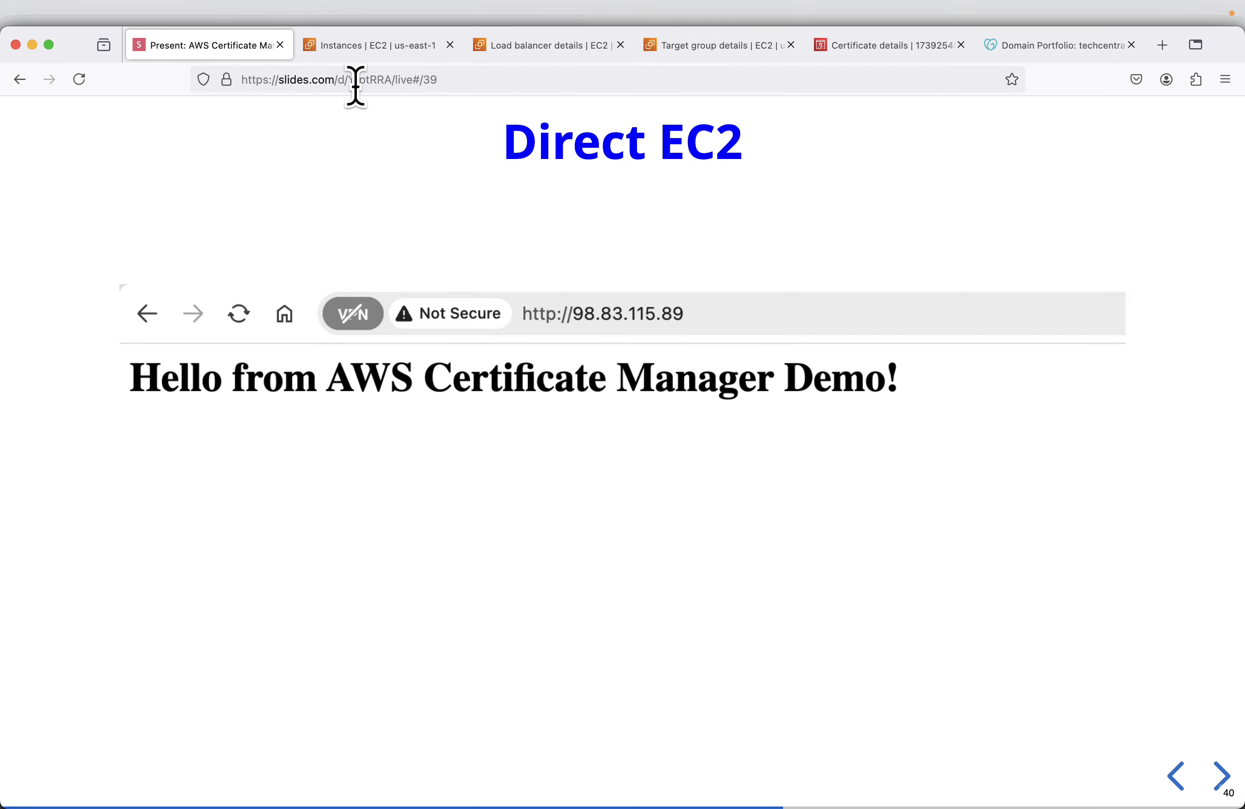
# Step: Copy Certificate-Manager-Demo's public IPv4 address 98.83.139.179 from its Details tab into a new tab
pyautogui.click(358, 53)
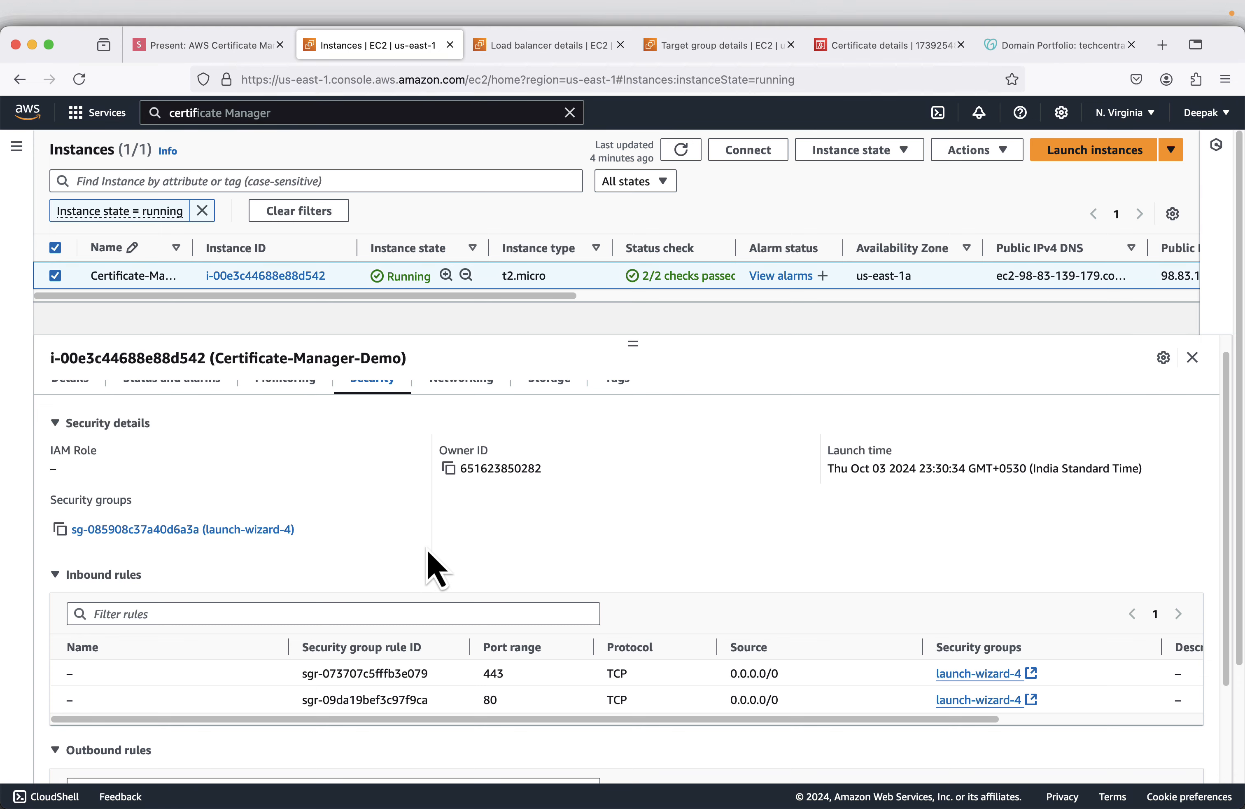
pyautogui.scroll(1, 428, 564)
pyautogui.click(73, 406)
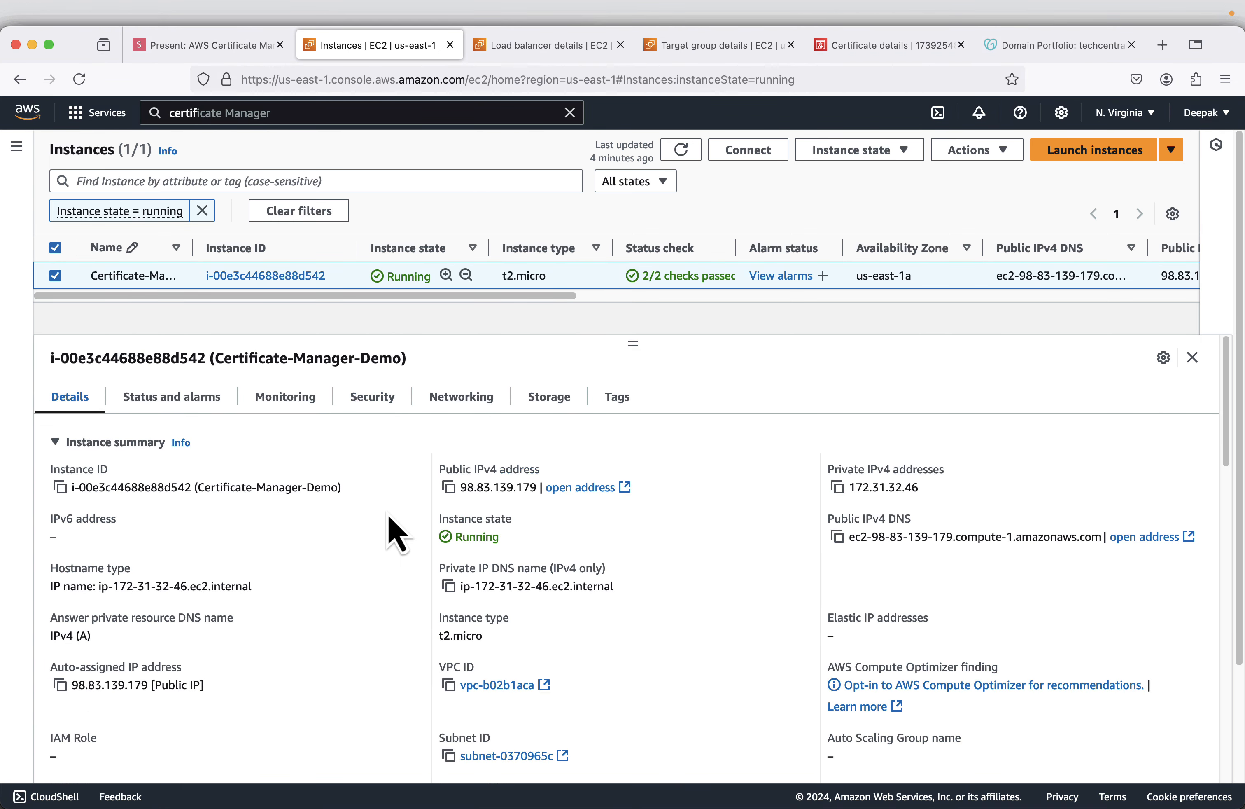
pyautogui.click(448, 487)
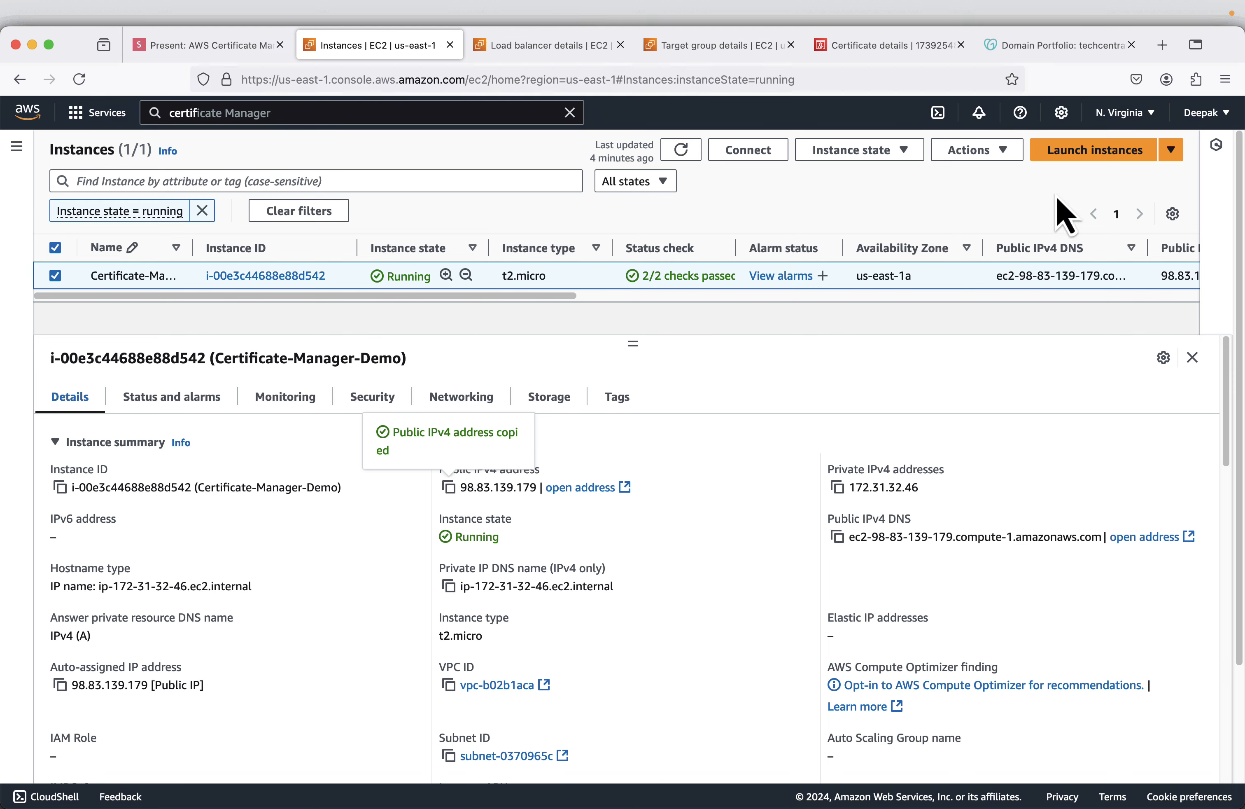
pyautogui.click(1163, 45)
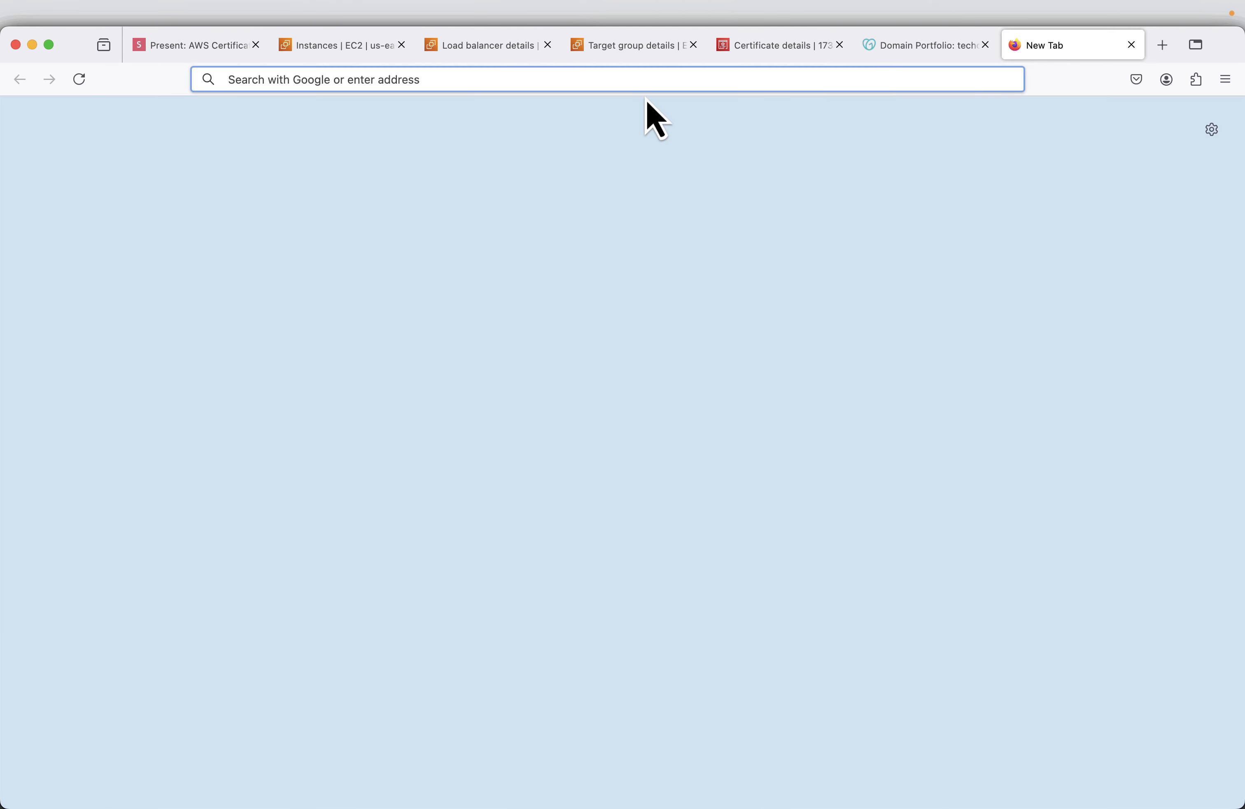
pyautogui.write('ht')
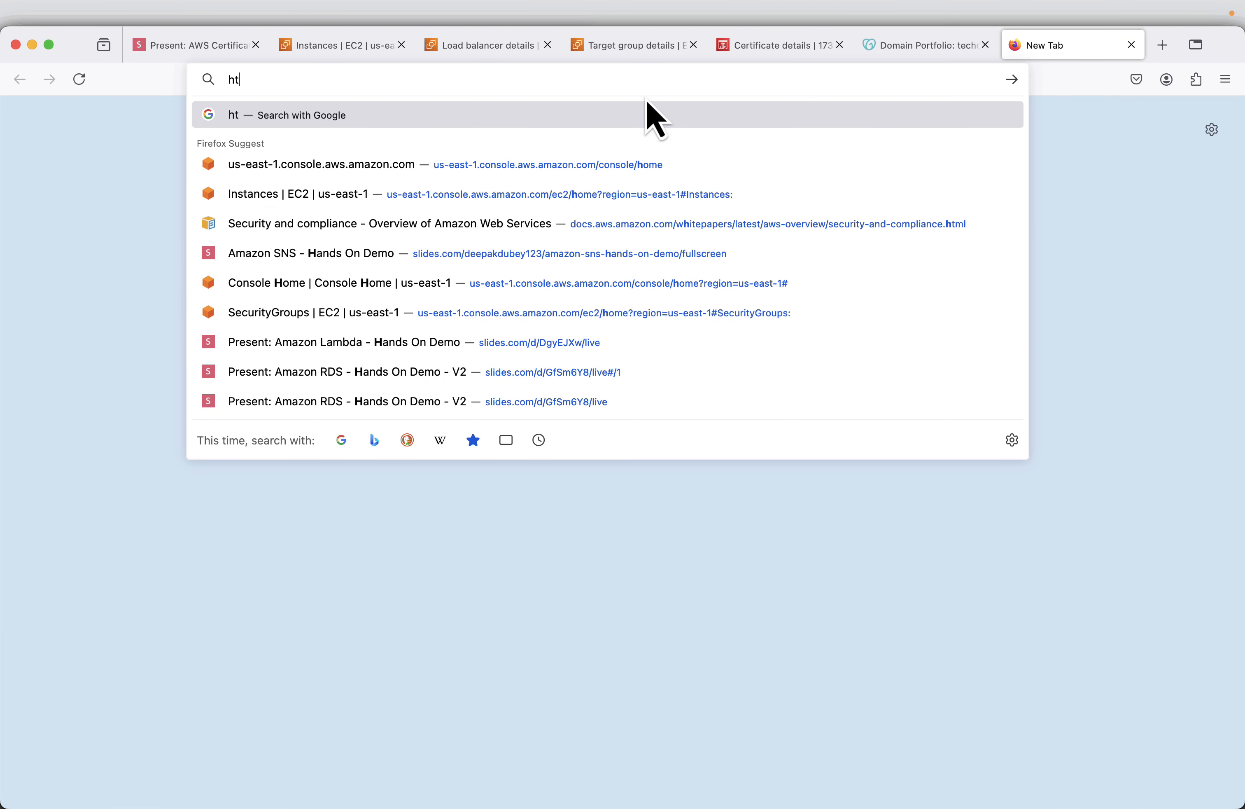
pyautogui.write('tps://')
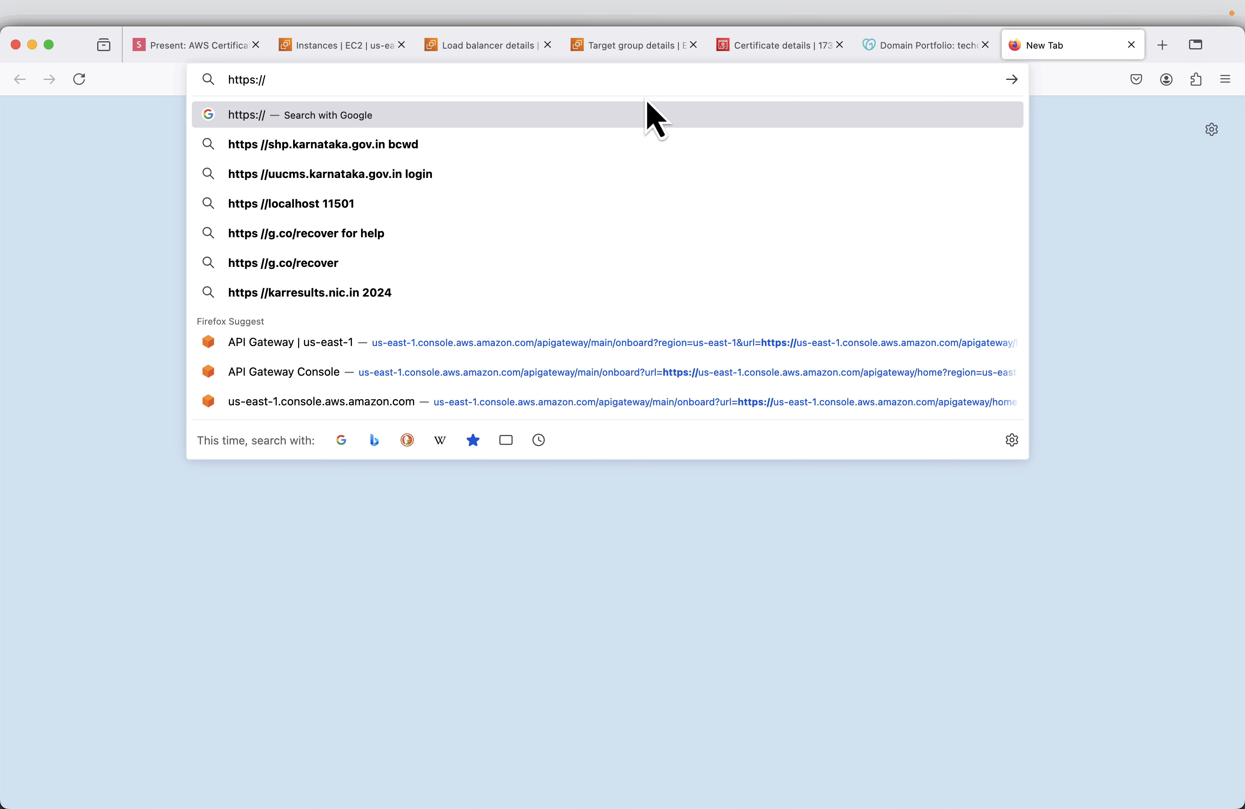
pyautogui.press('super+v')
pyautogui.press('Return')
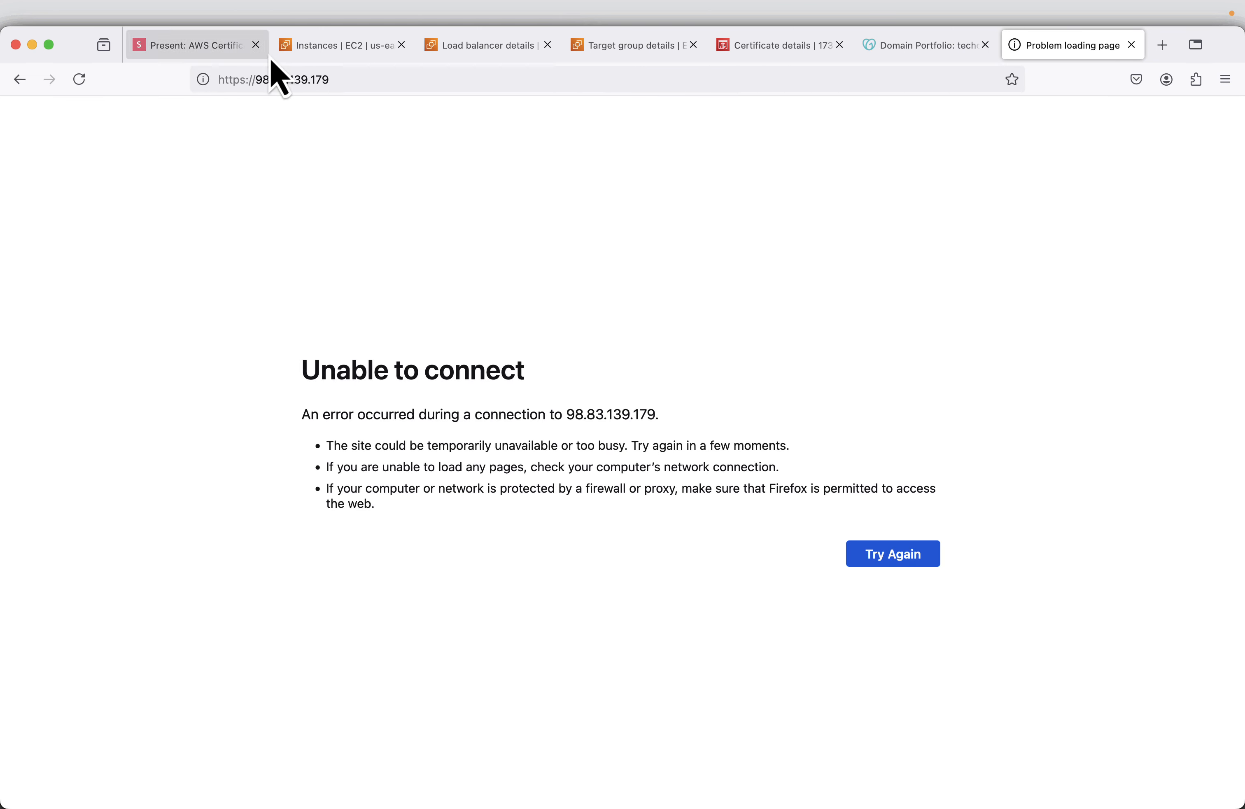
pyautogui.click(244, 80)
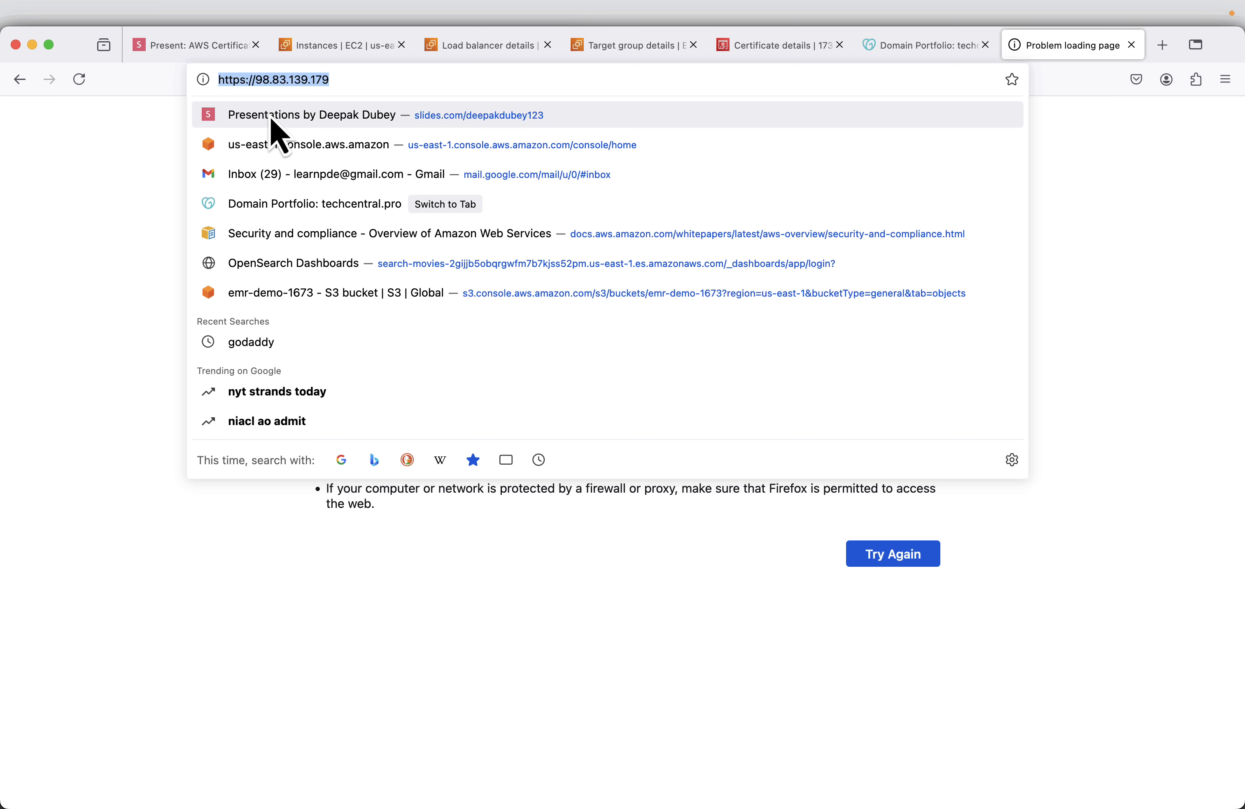
pyautogui.press('Escape')
pyautogui.press('Left')
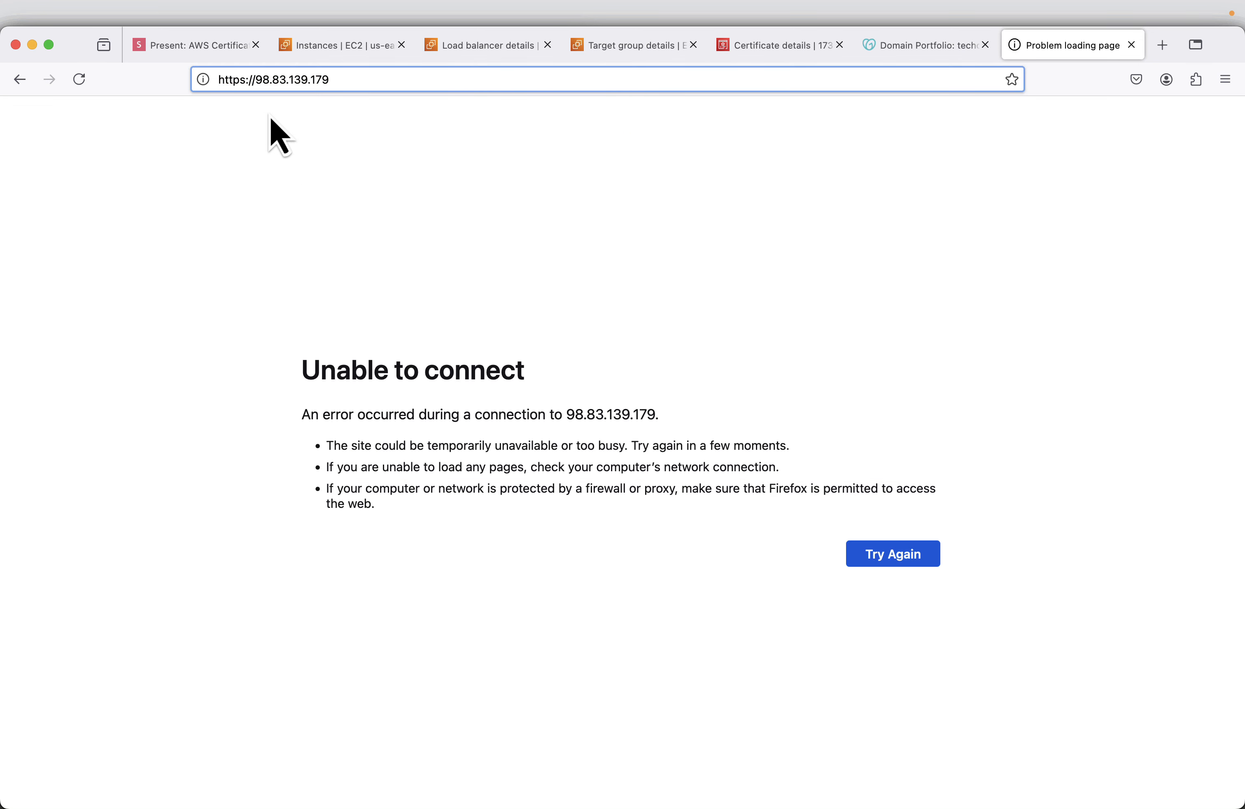
pyautogui.press('BackSpace')
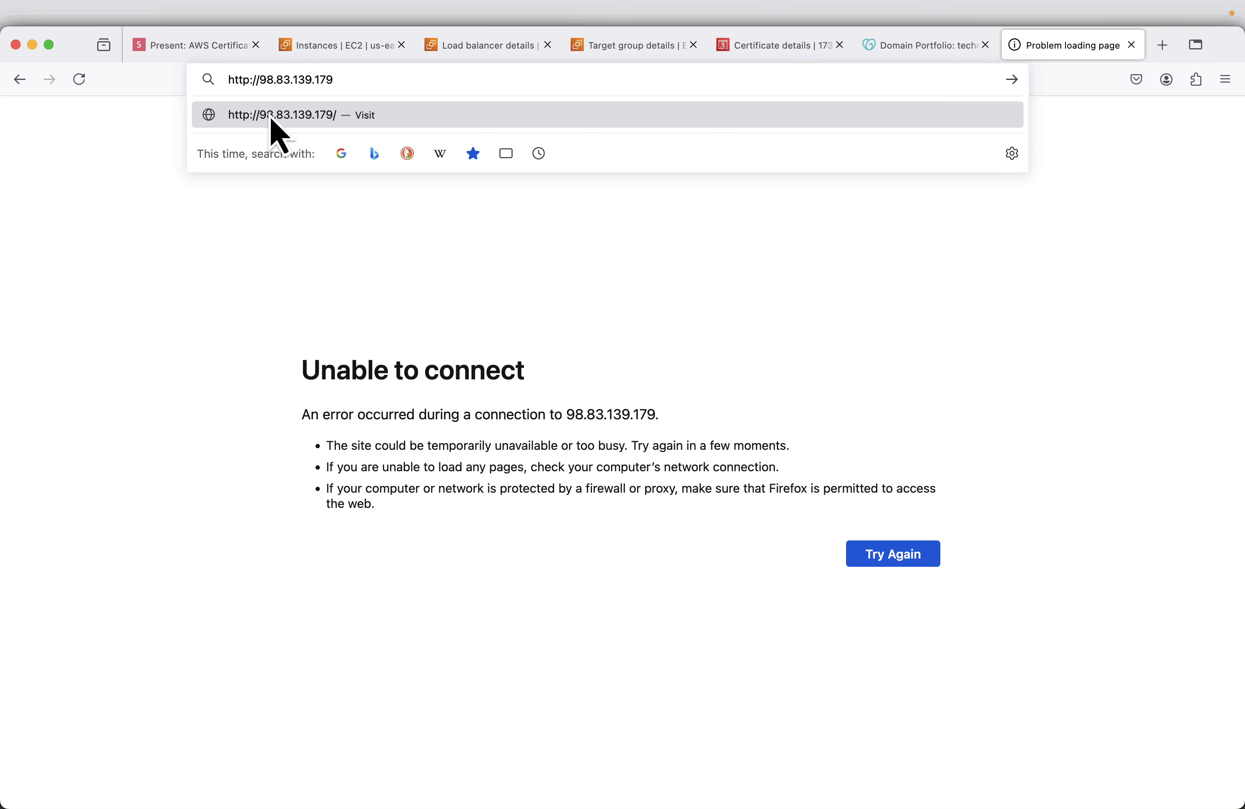
pyautogui.click(270, 118)
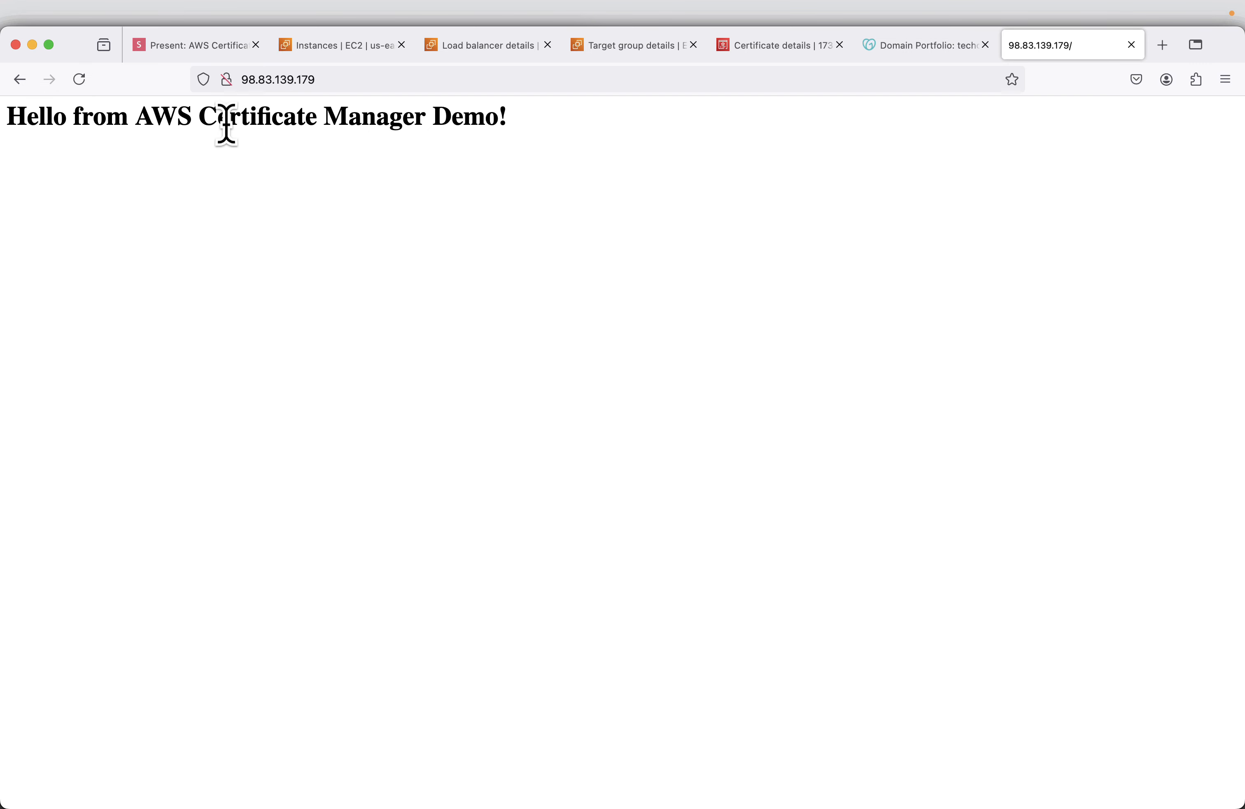
# Step: Advance to the HTTP - Load Balancer slide and copy MySecureALB's DNS name for a fresh tab
pyautogui.click(214, 53)
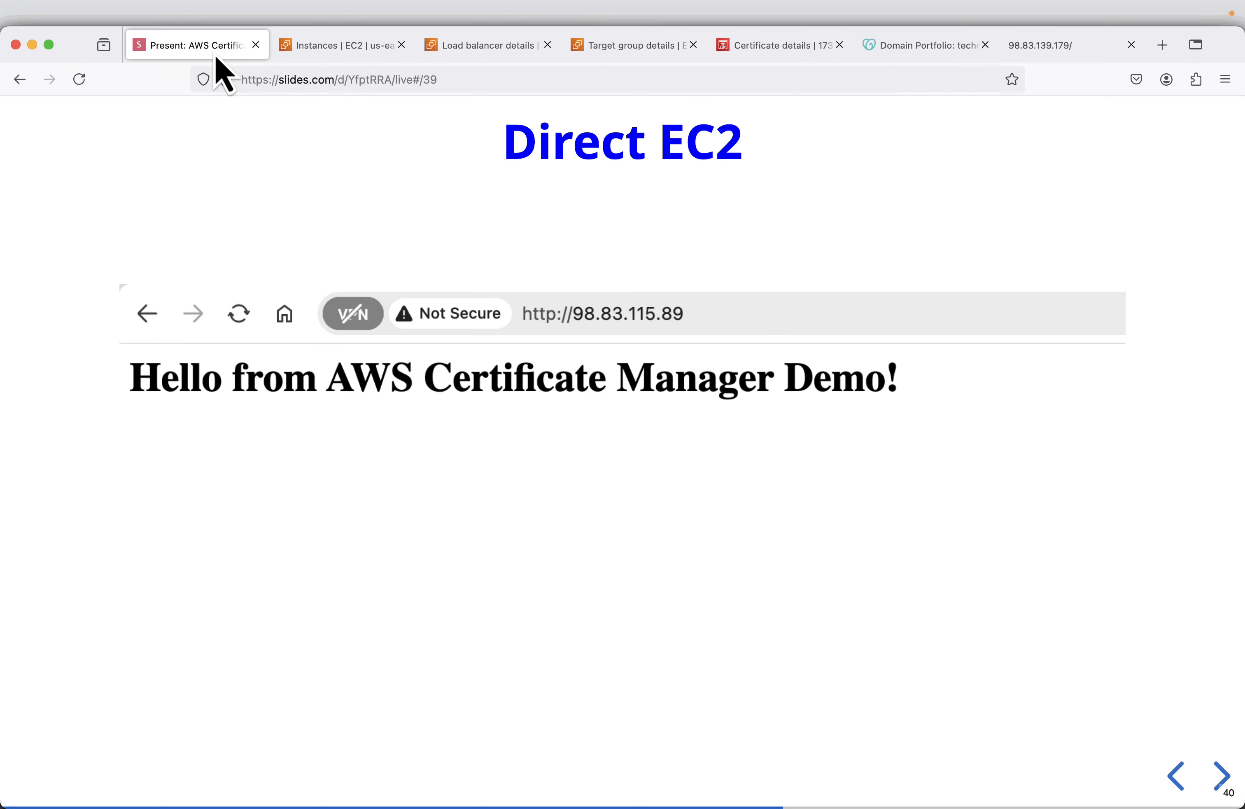
pyautogui.press('Right')
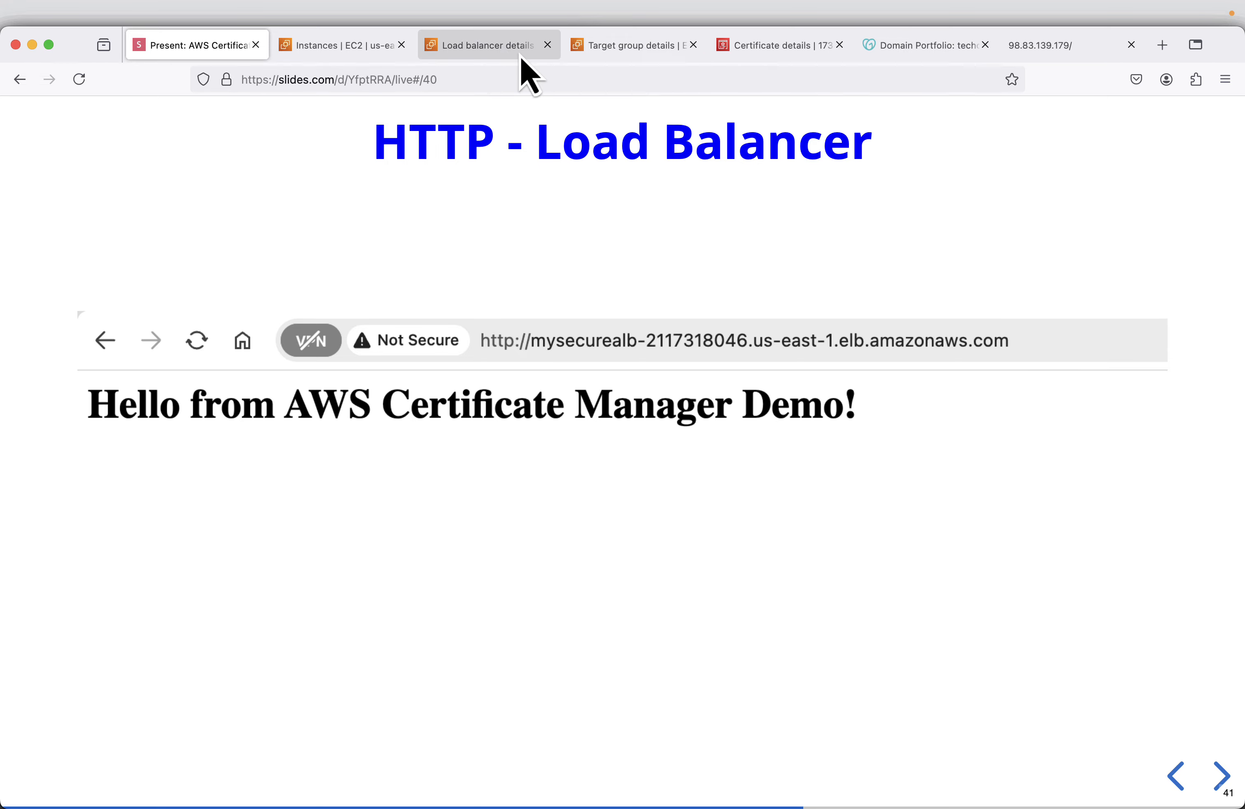
pyautogui.click(507, 48)
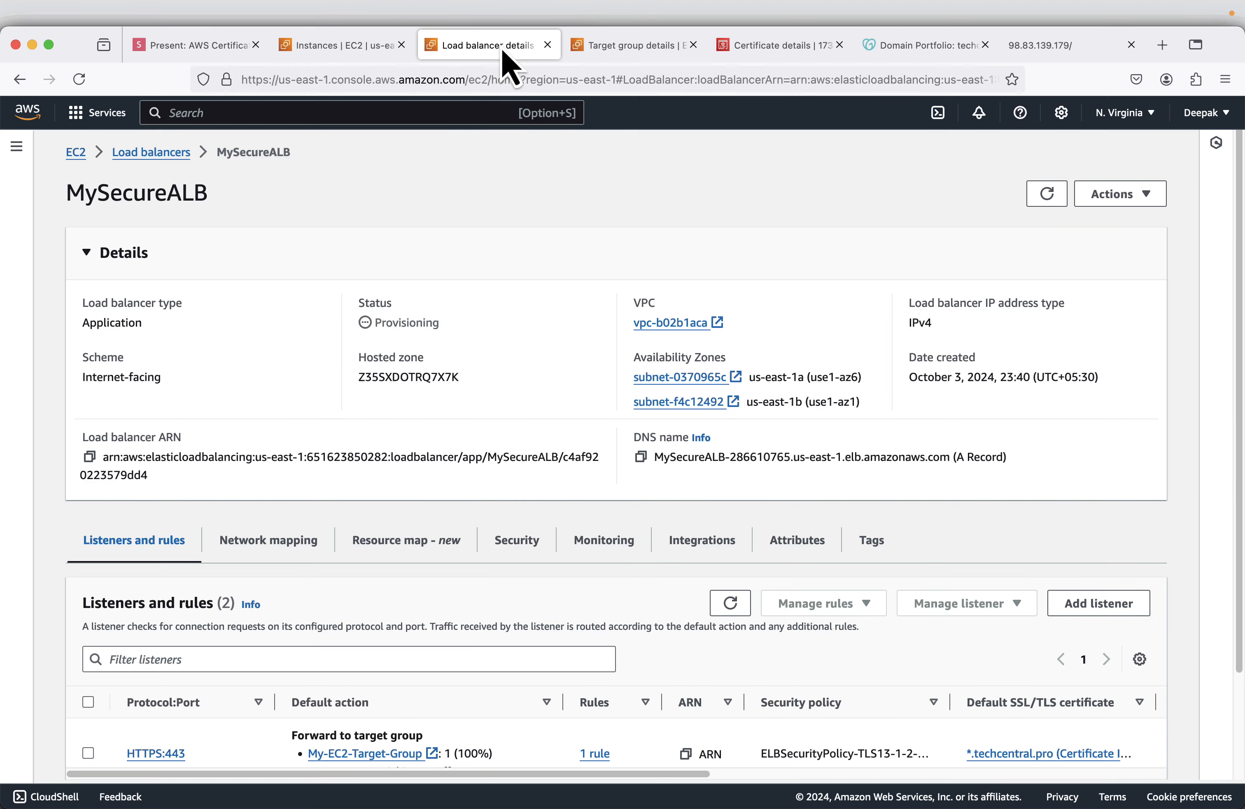
pyautogui.click(640, 456)
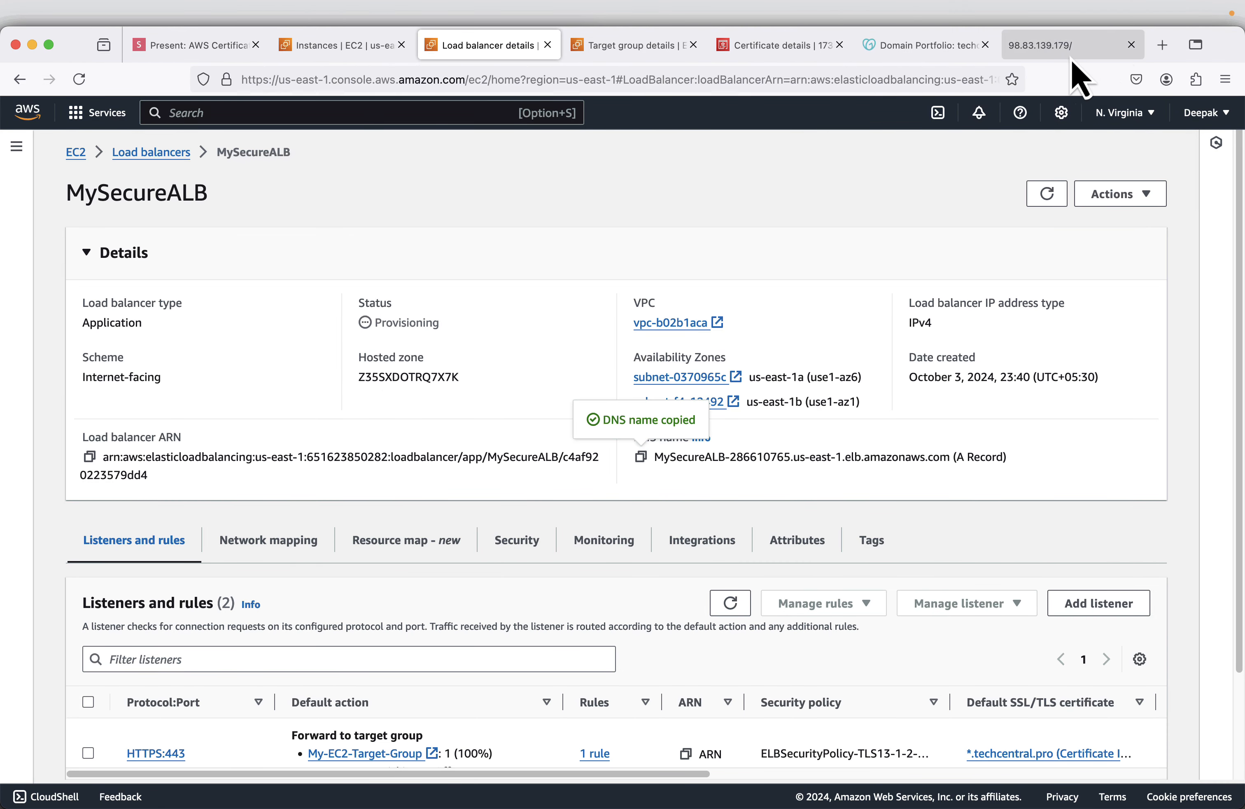
pyautogui.click(1163, 46)
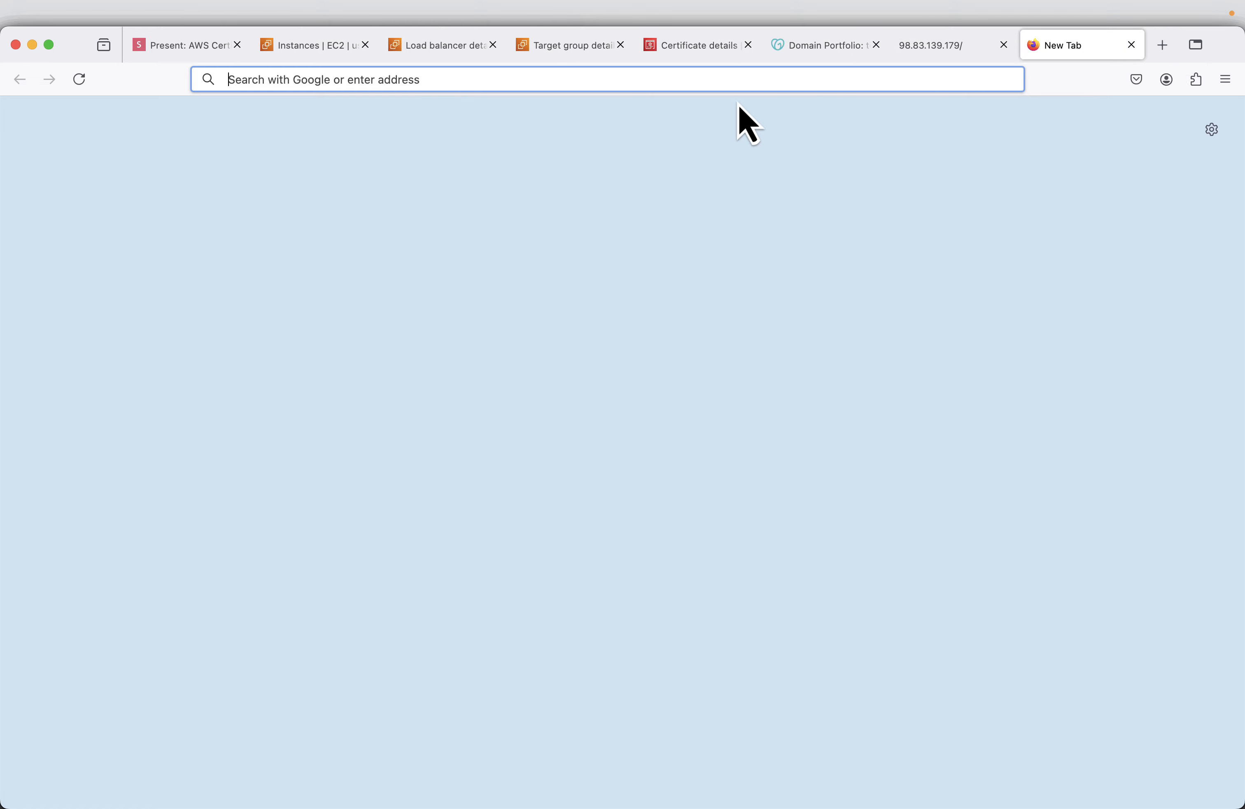
pyautogui.write('http://')
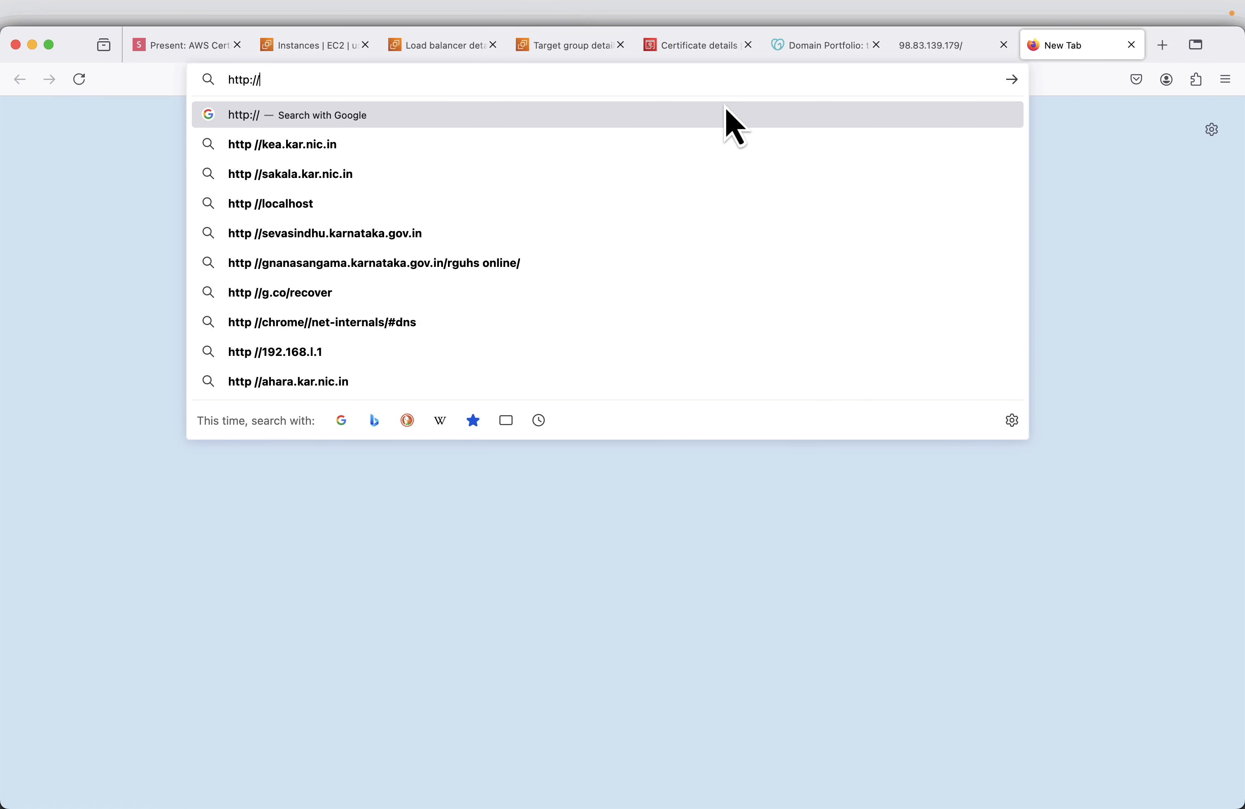
pyautogui.press('super+v')
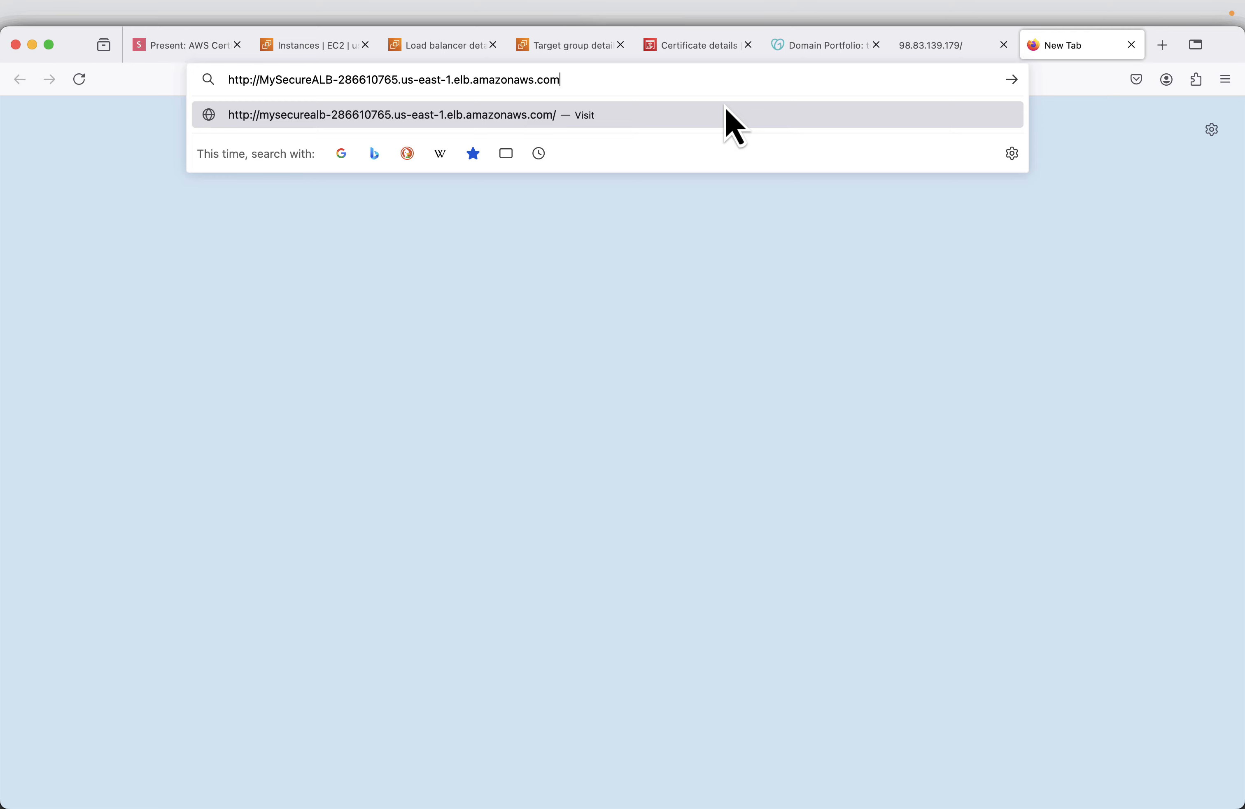
pyautogui.press('Return')
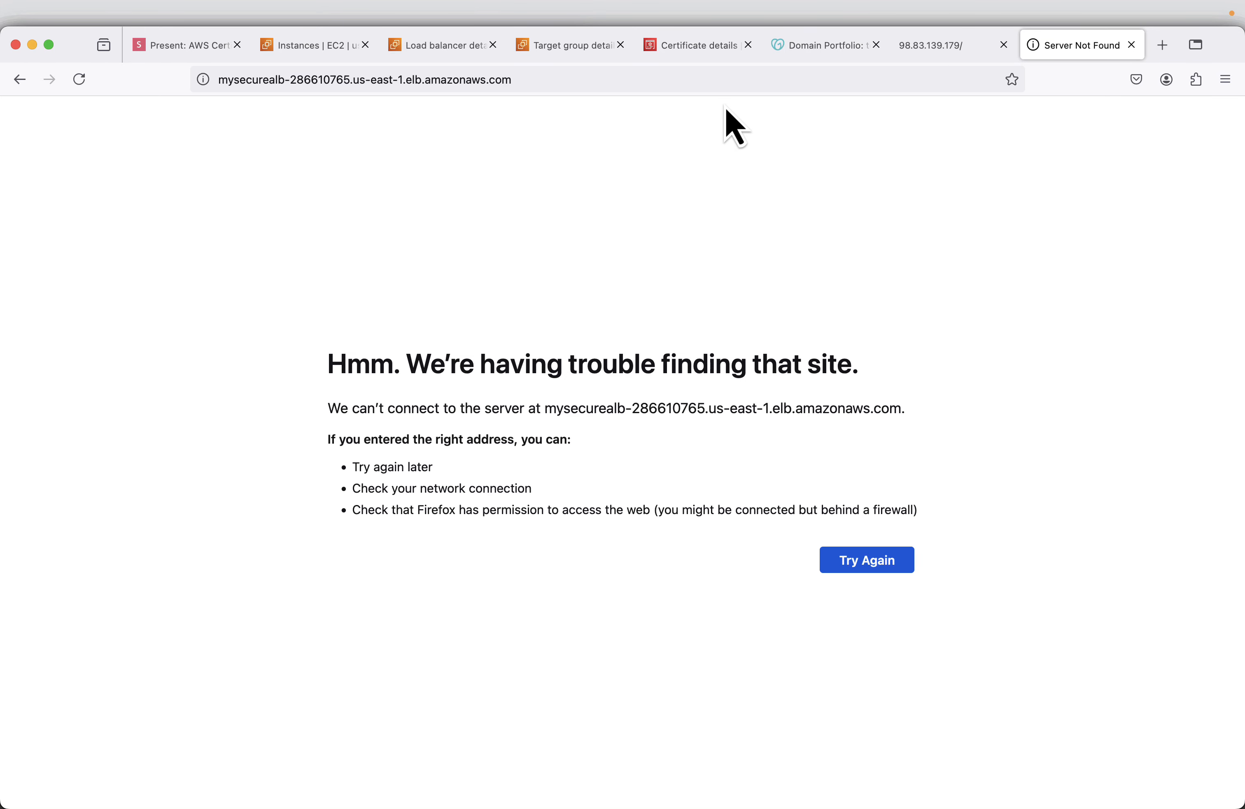
pyautogui.click(608, 84)
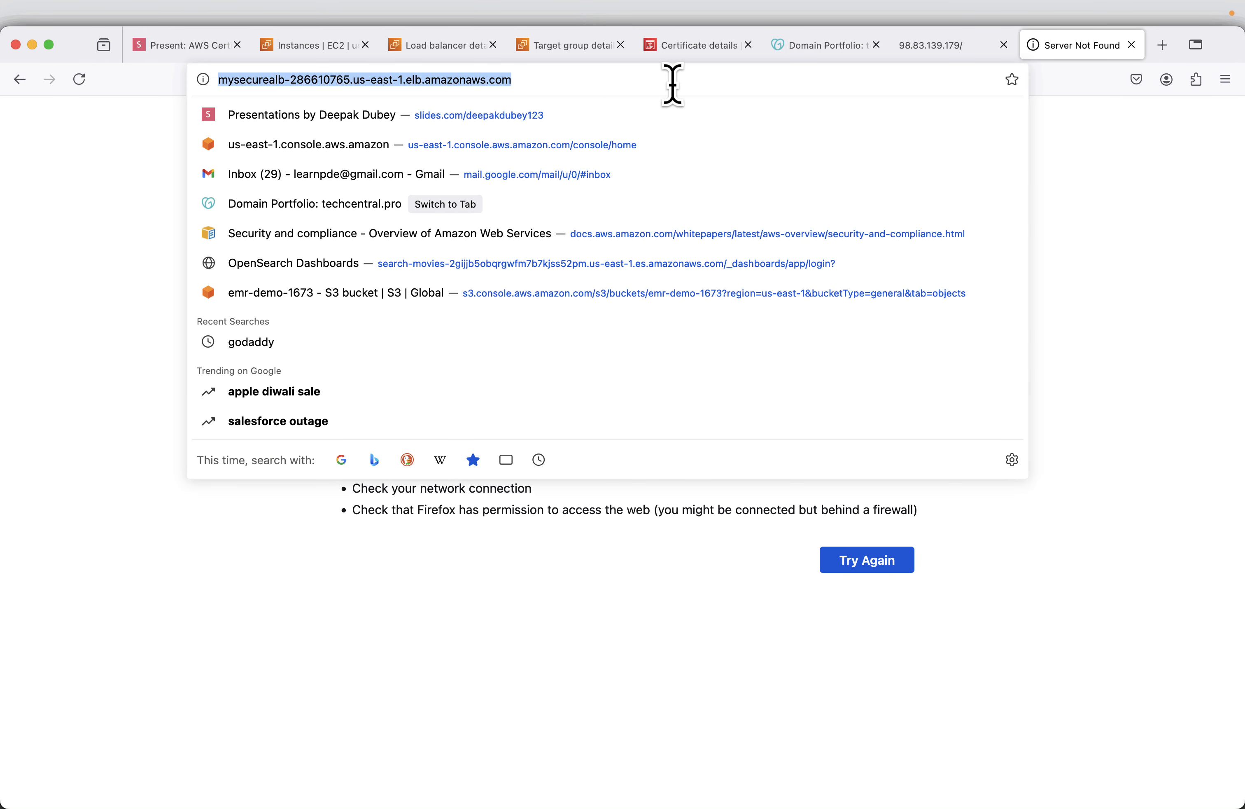
pyautogui.click(672, 84)
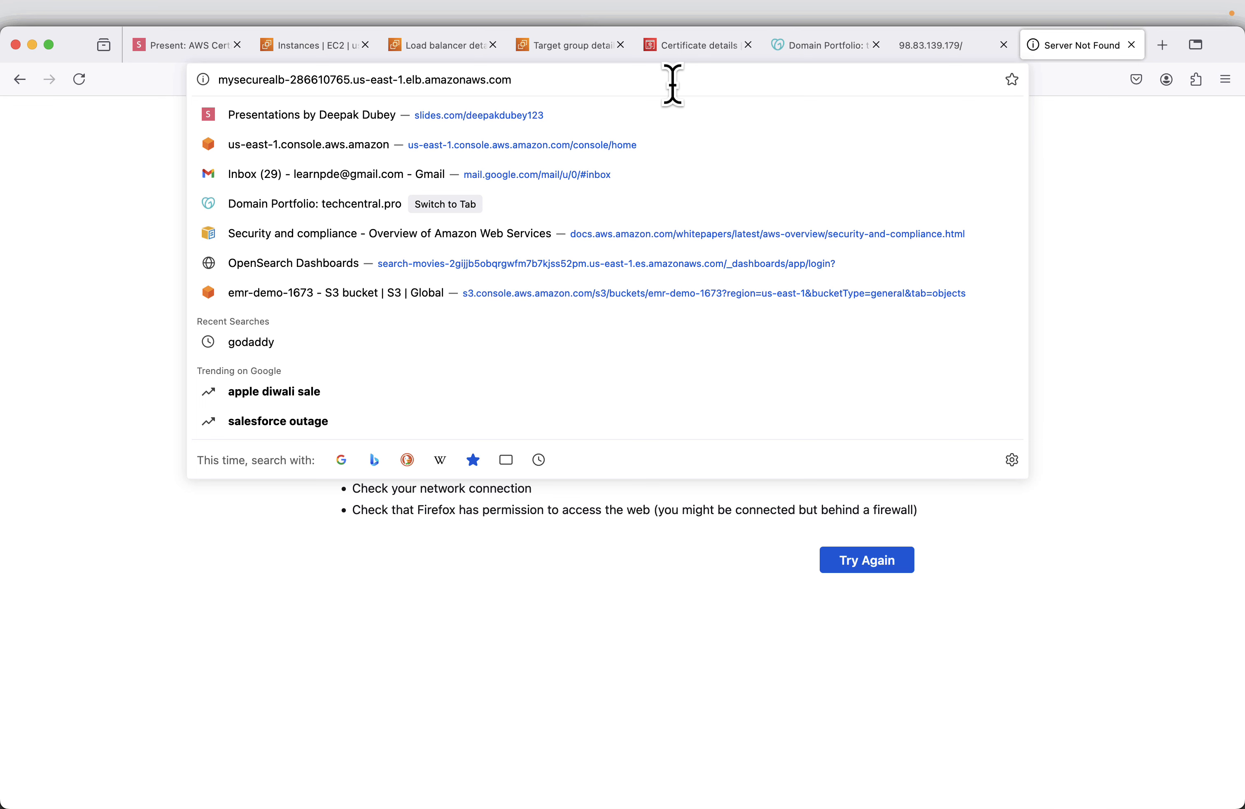
pyautogui.press('Return')
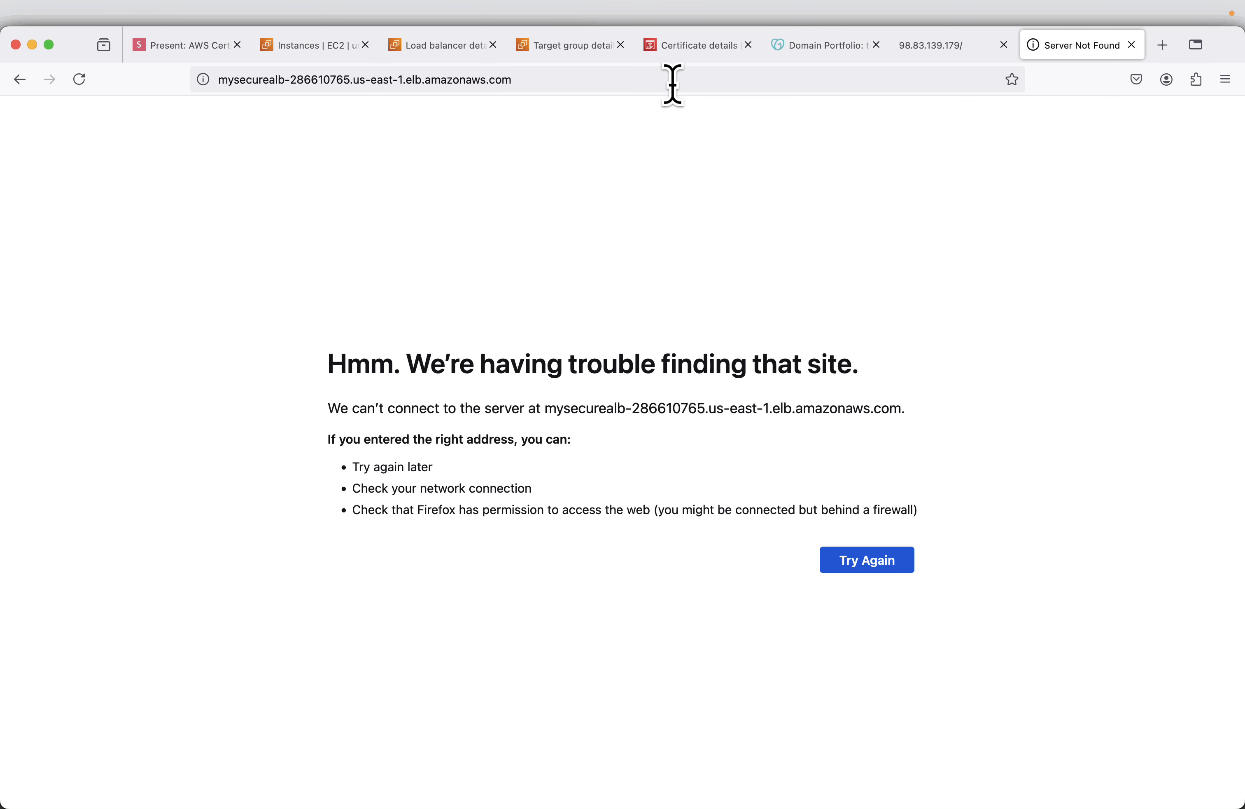
pyautogui.click(882, 562)
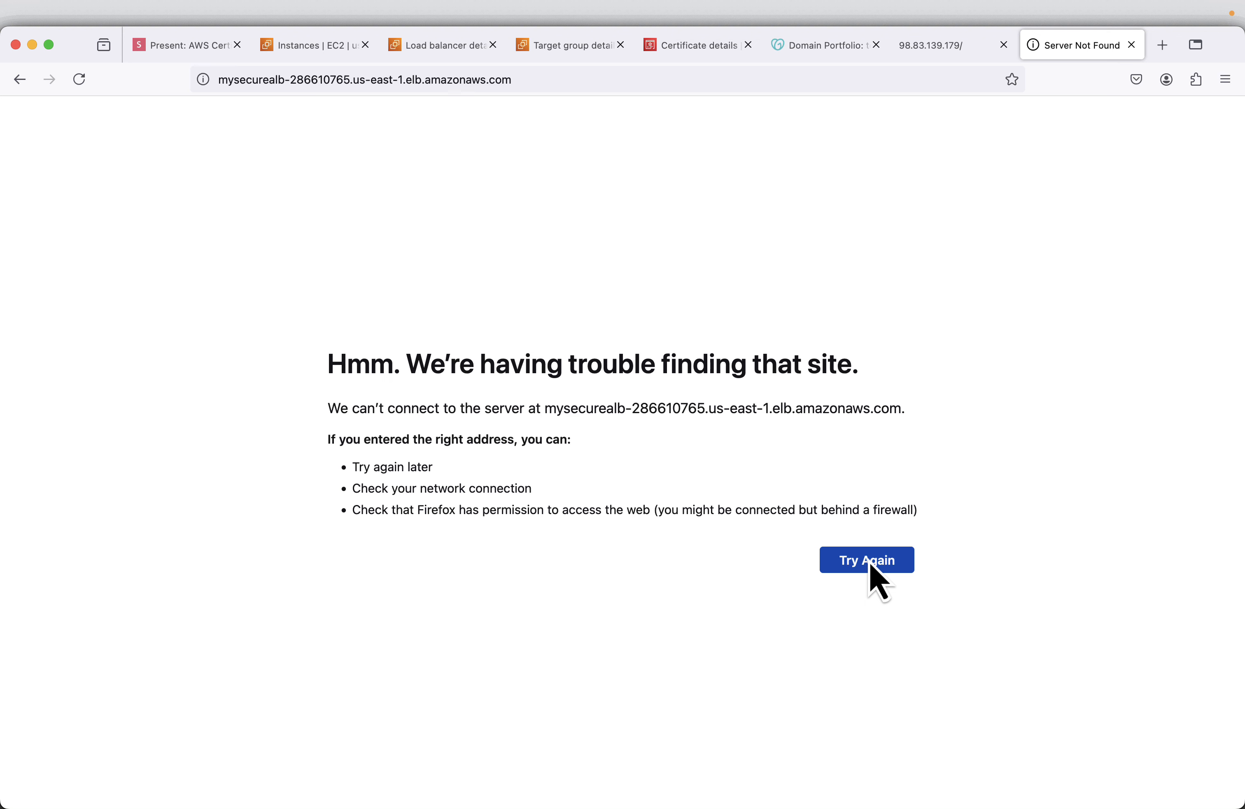
# Step: Resubmit the load balancer address until the Hello from AWS Certificate Manager Demo! page loads
pyautogui.click(681, 79)
pyautogui.click(715, 79)
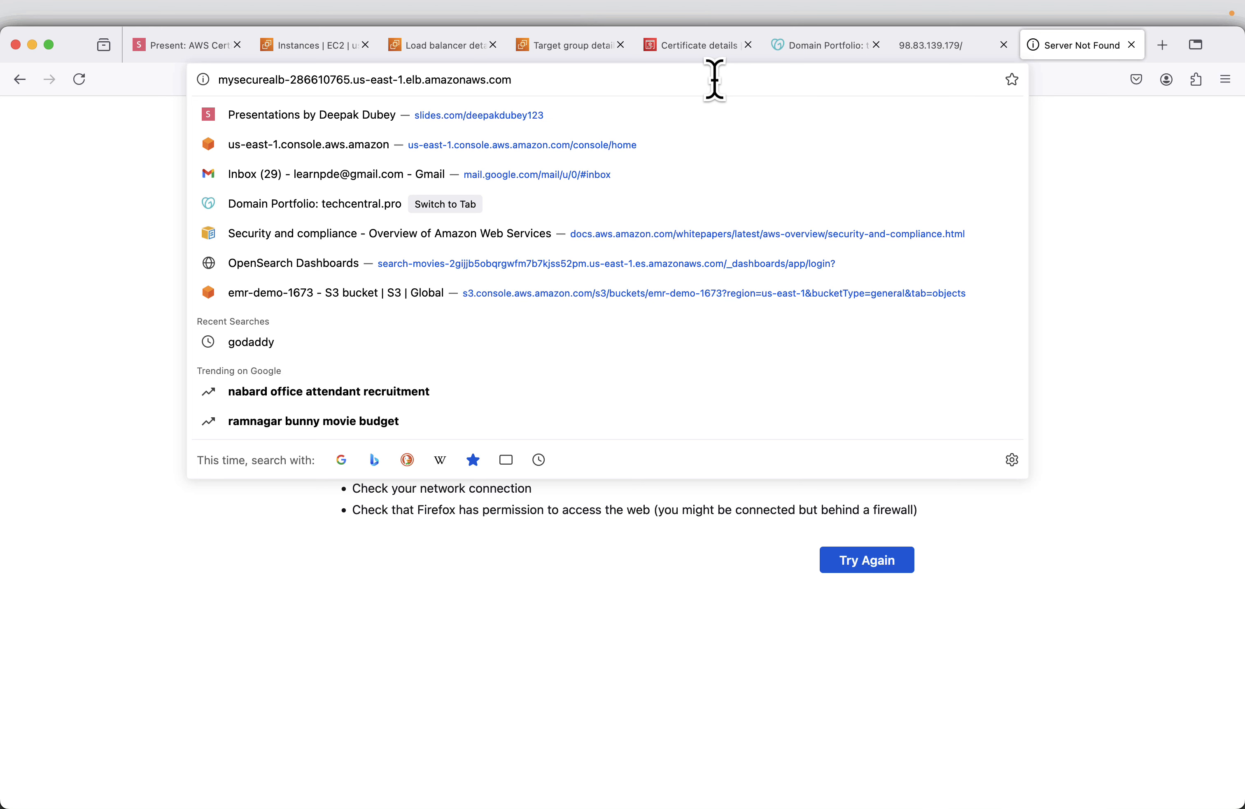
pyautogui.press('Escape')
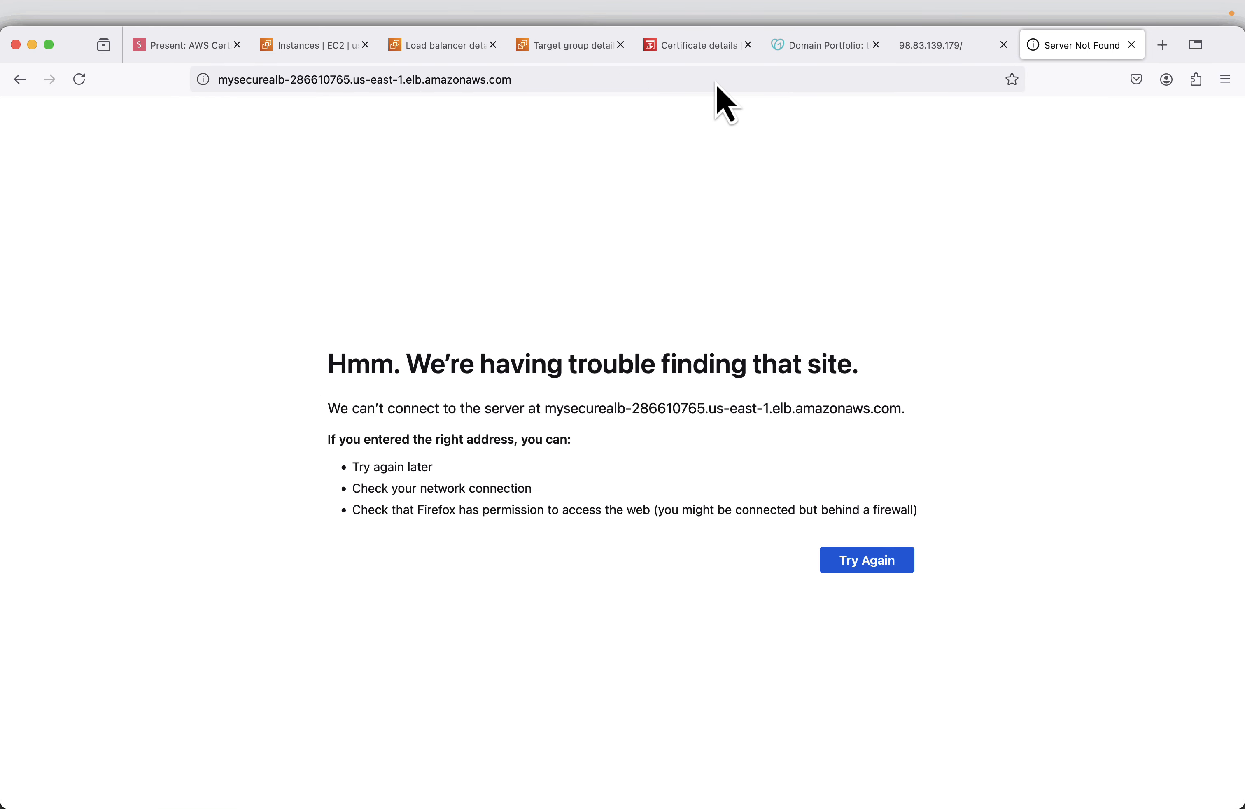
pyautogui.click(749, 84)
pyautogui.press('super+a')
pyautogui.press('Return')
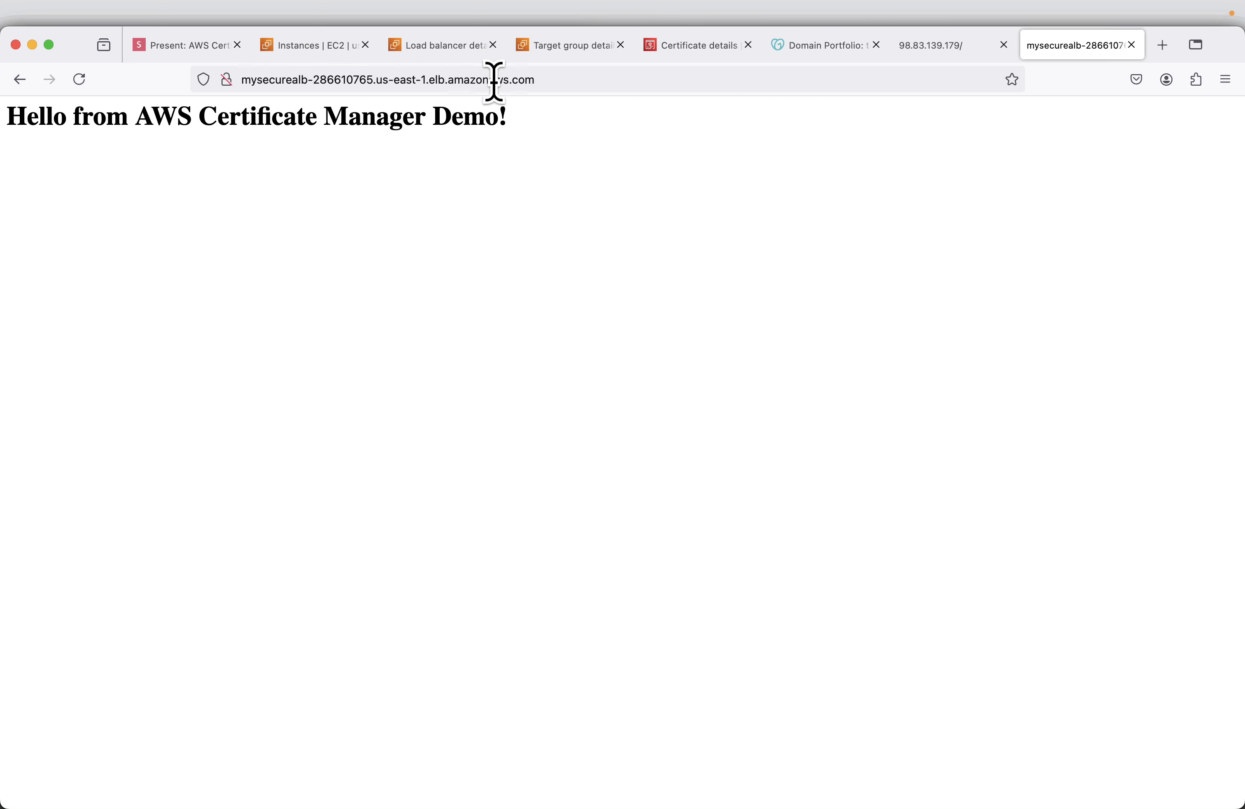
# Step: Advance the slides to HTTPS - Load Balancer and select the load balancer URL
pyautogui.click(198, 52)
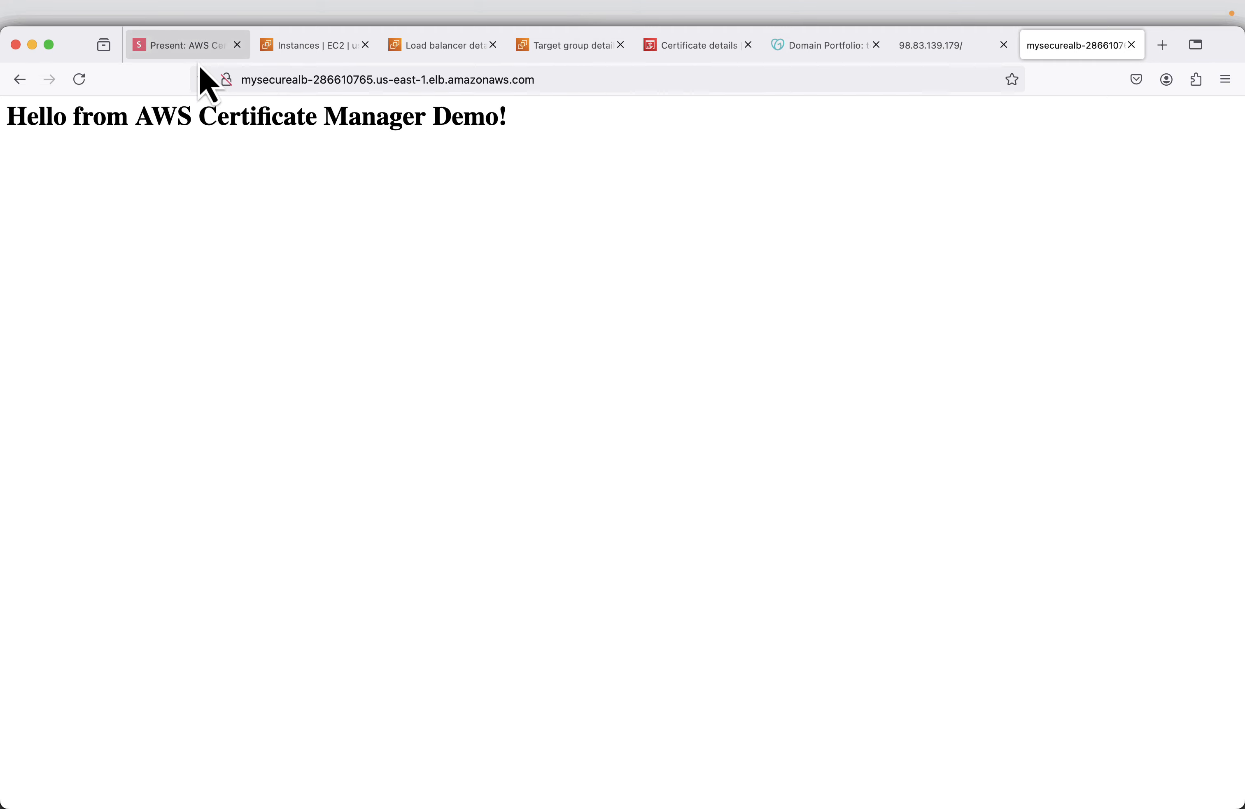
pyautogui.press('Right')
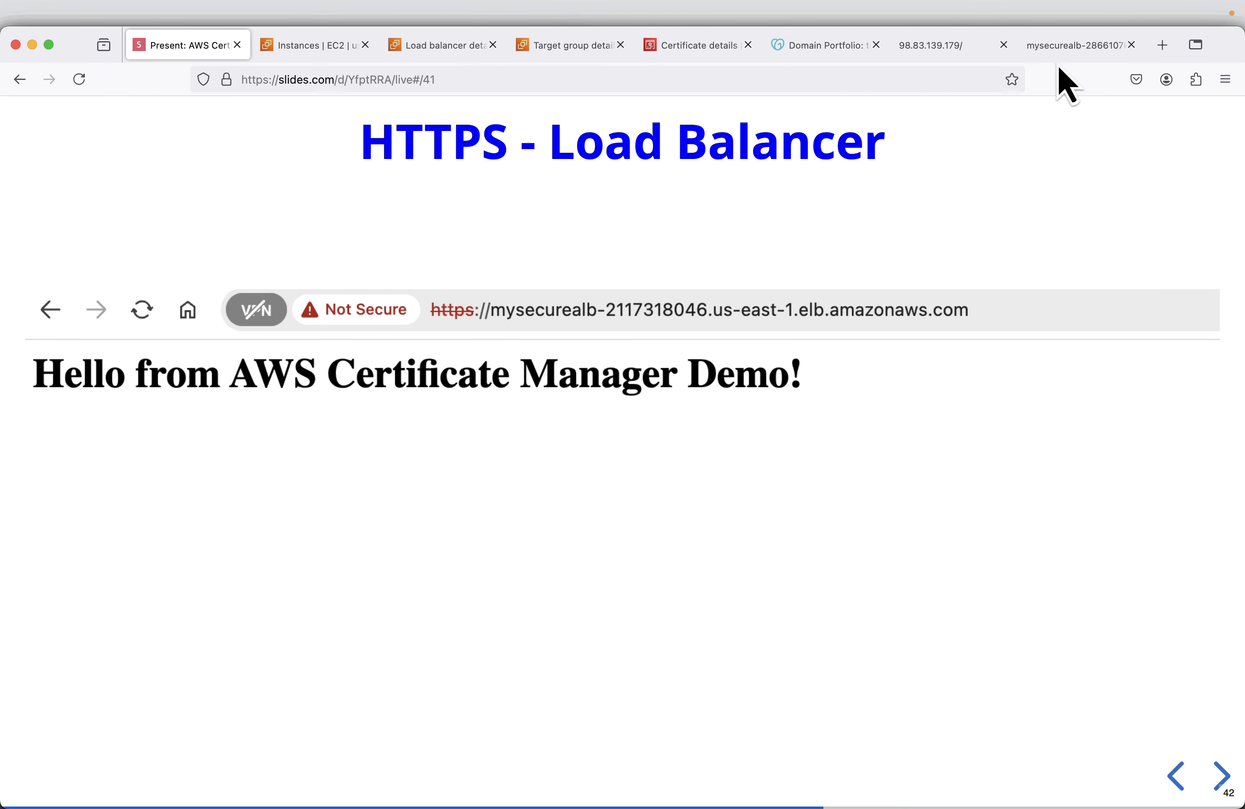
pyautogui.click(1065, 48)
pyautogui.click(376, 79)
pyautogui.press('super+c')
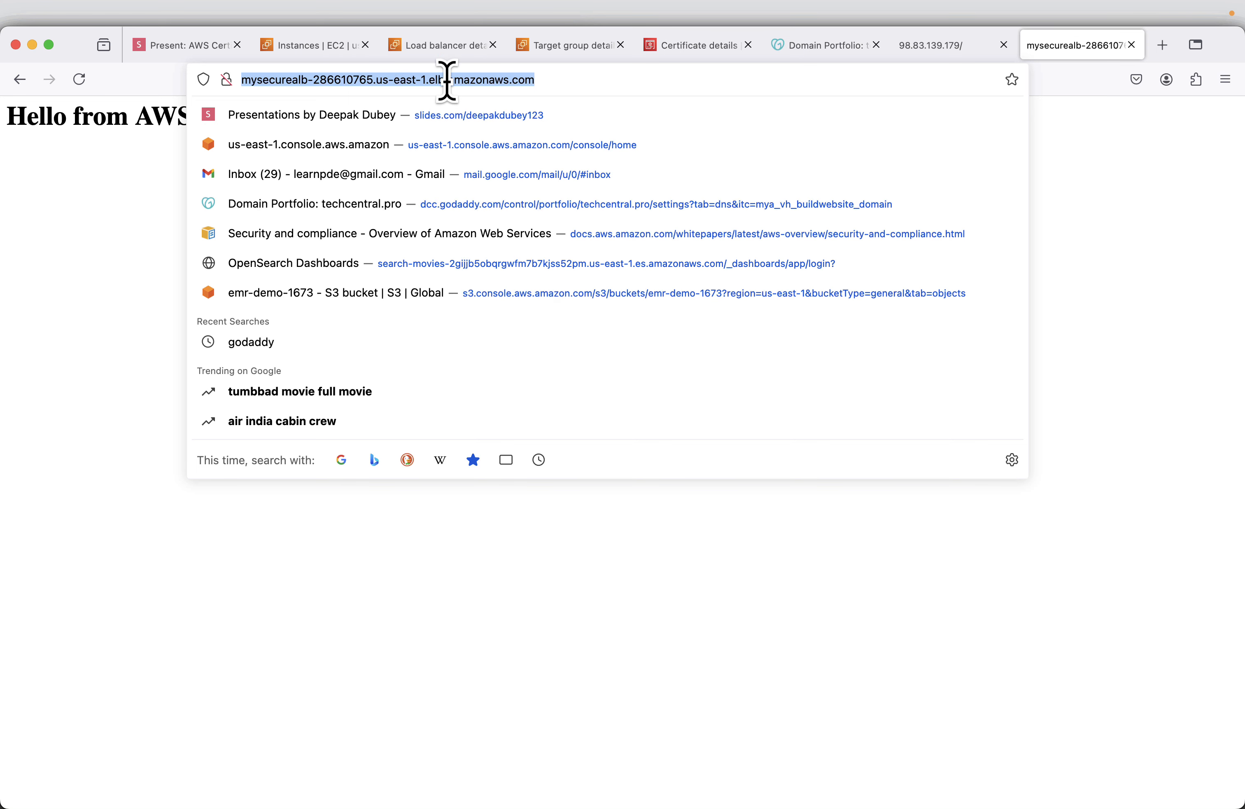
pyautogui.press('super+t')
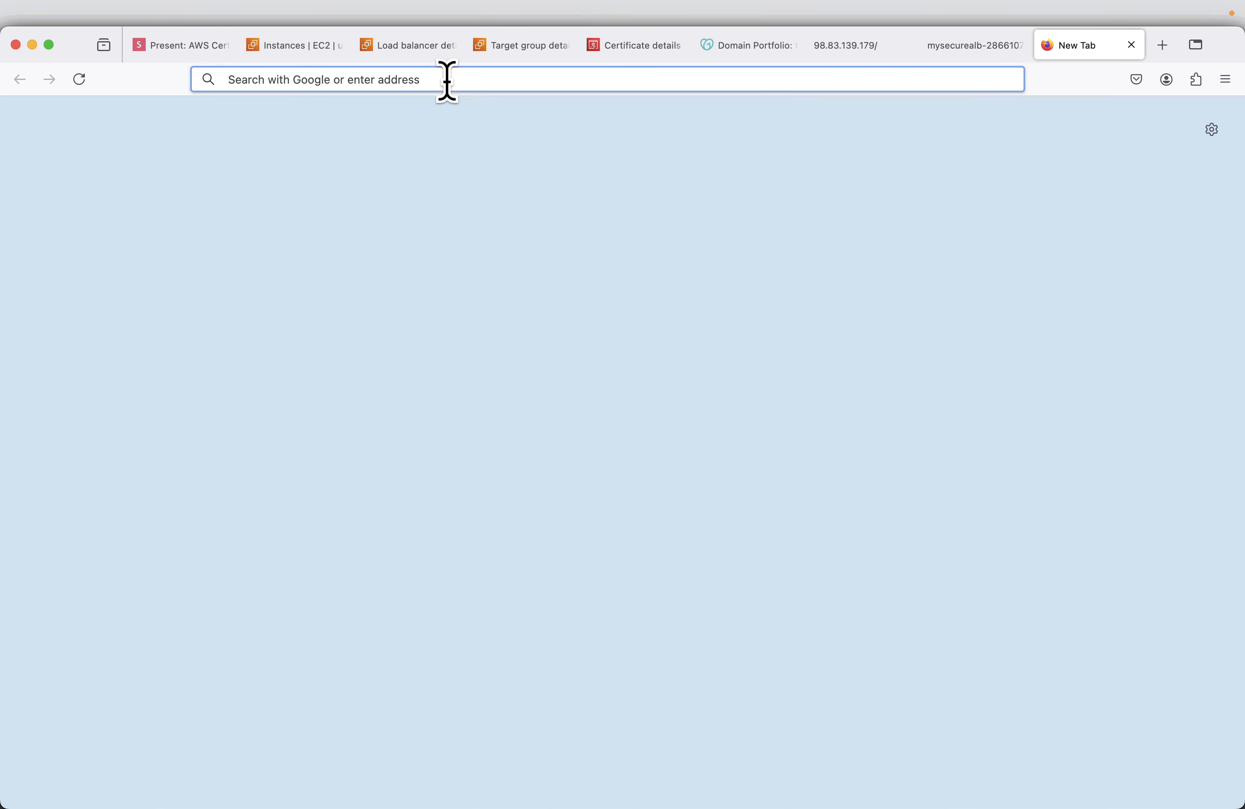
pyautogui.write('htt')
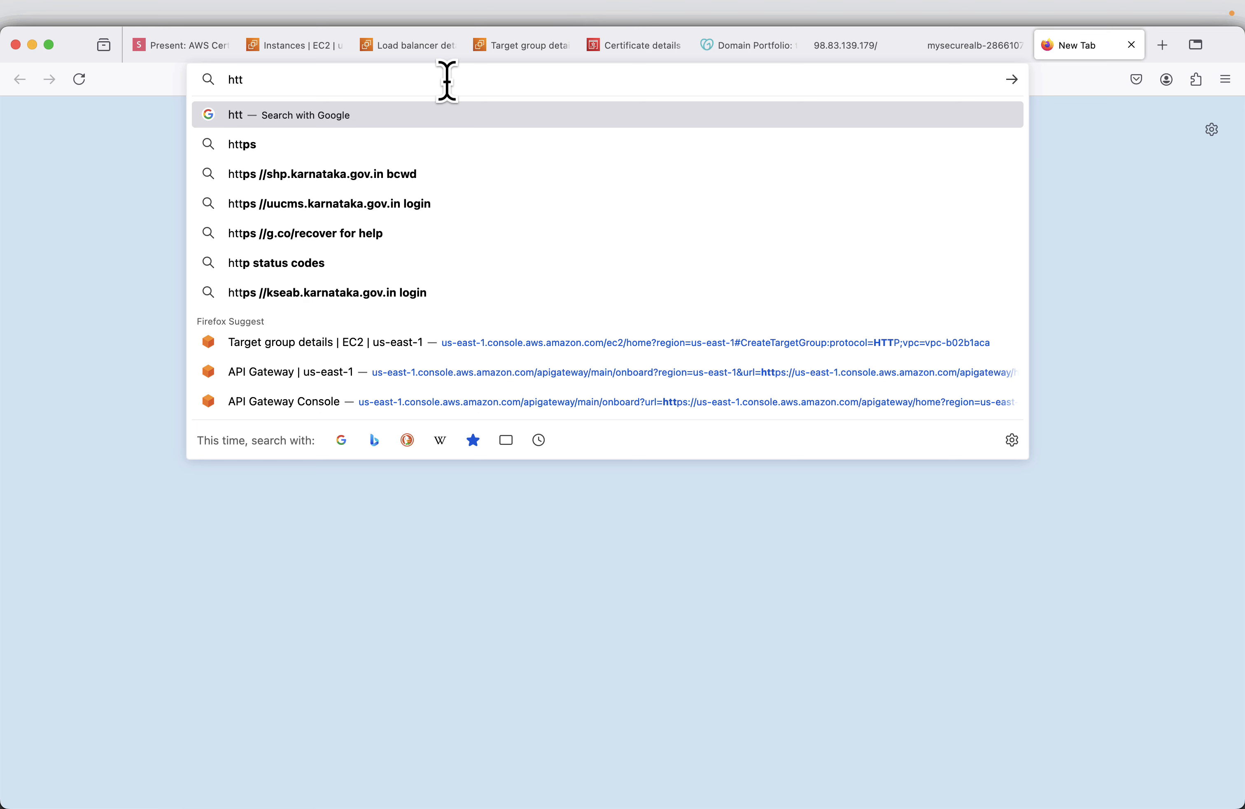
pyautogui.write('ps://')
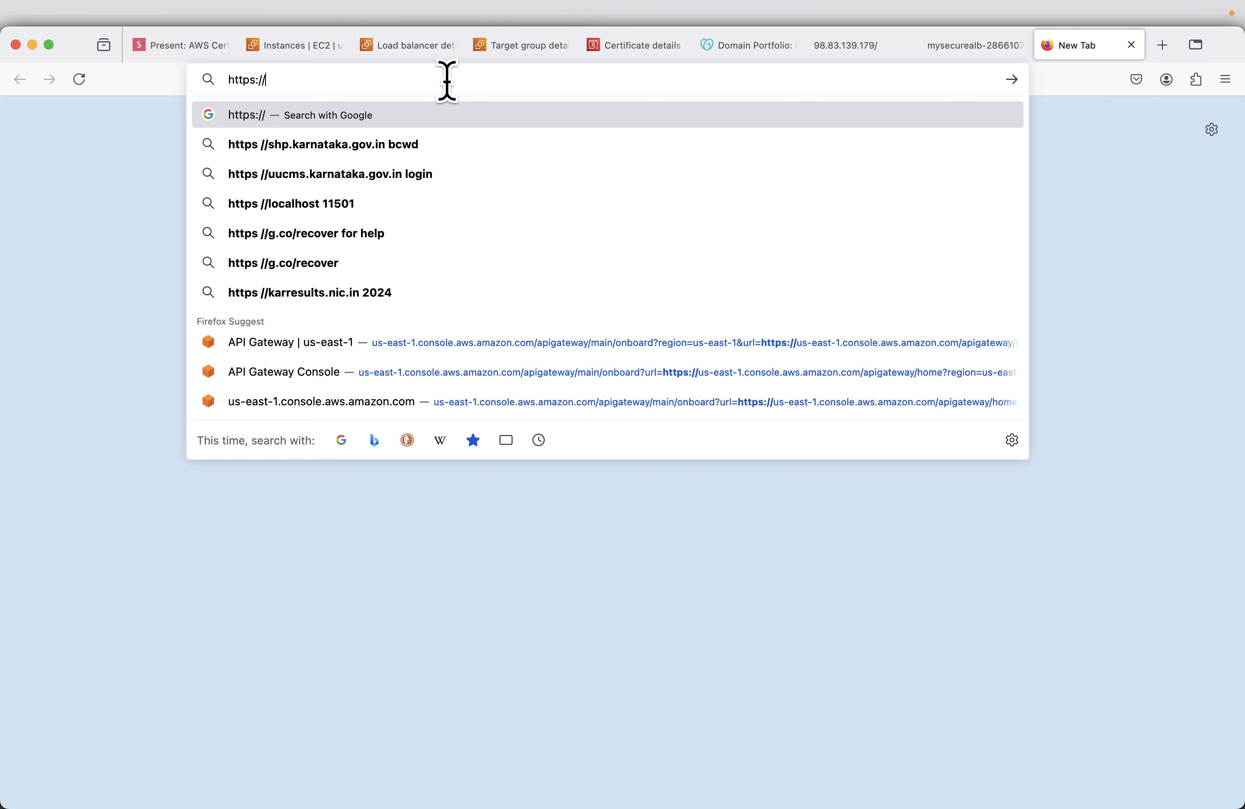
pyautogui.press('super+v')
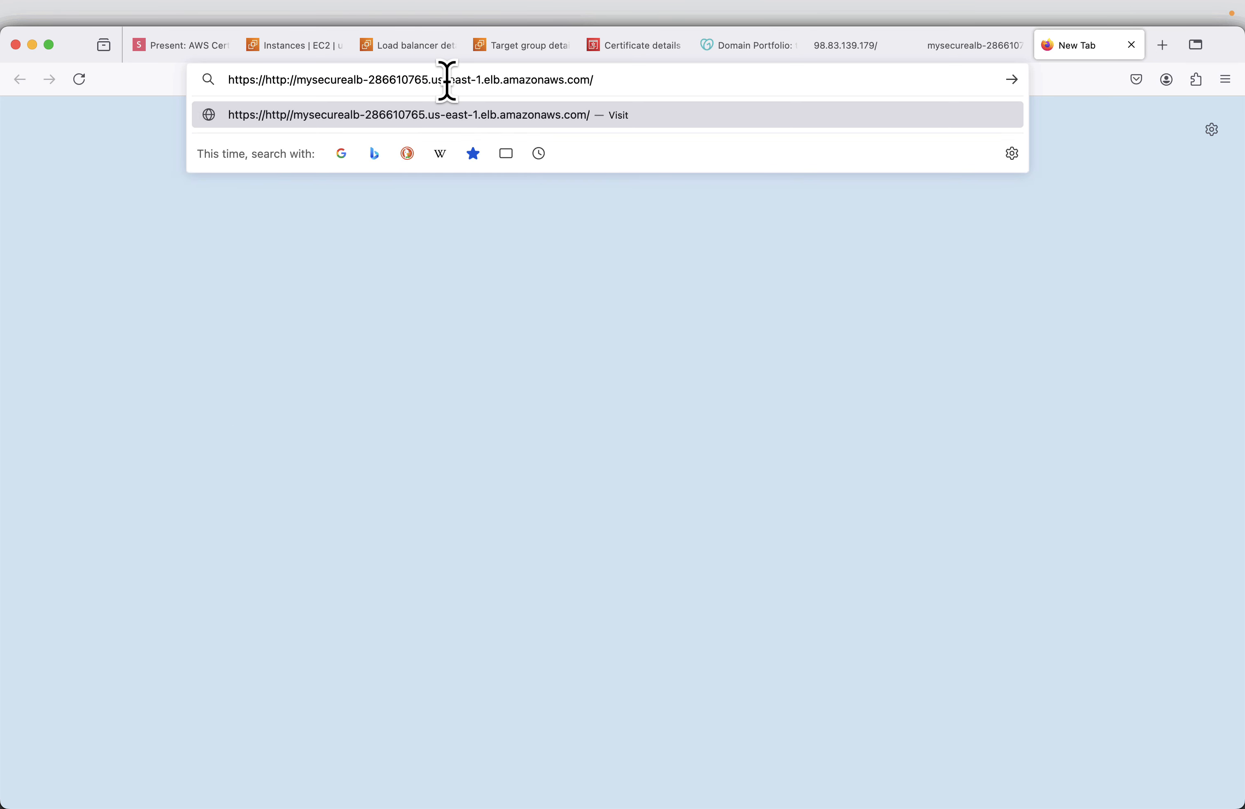
pyautogui.press('Delete')
pyautogui.press('Delete')
pyautogui.press('Delete')
pyautogui.press('Delete')
pyautogui.press('Delete')
pyautogui.press('Delete')
pyautogui.press('Delete')
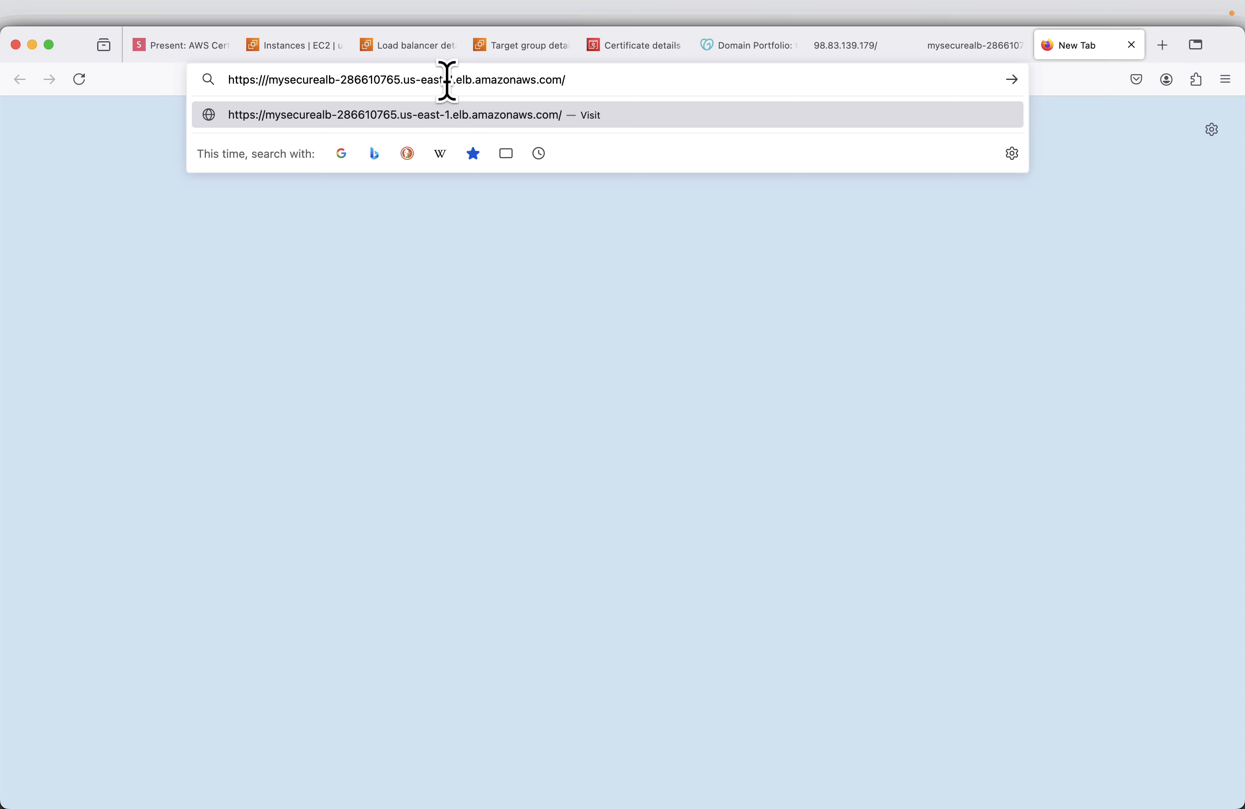
pyautogui.press('Return')
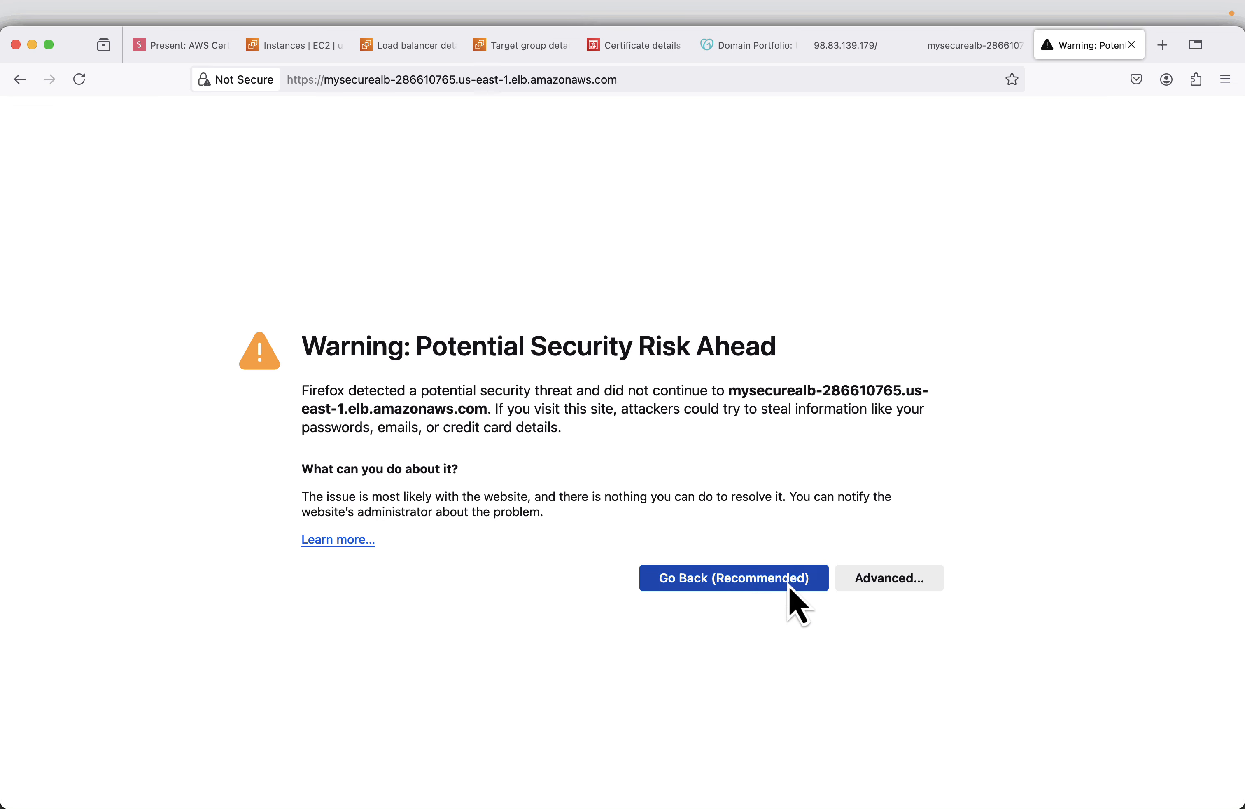
pyautogui.click(905, 588)
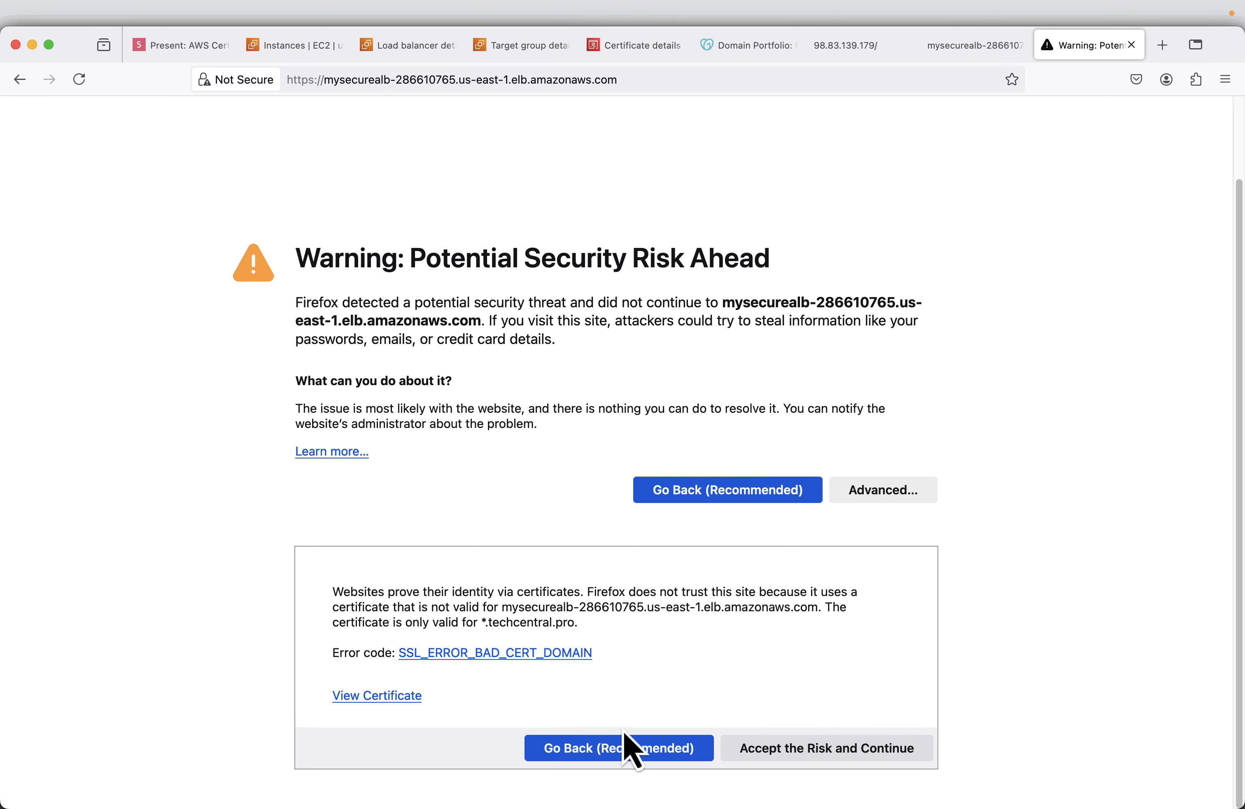
pyautogui.click(846, 750)
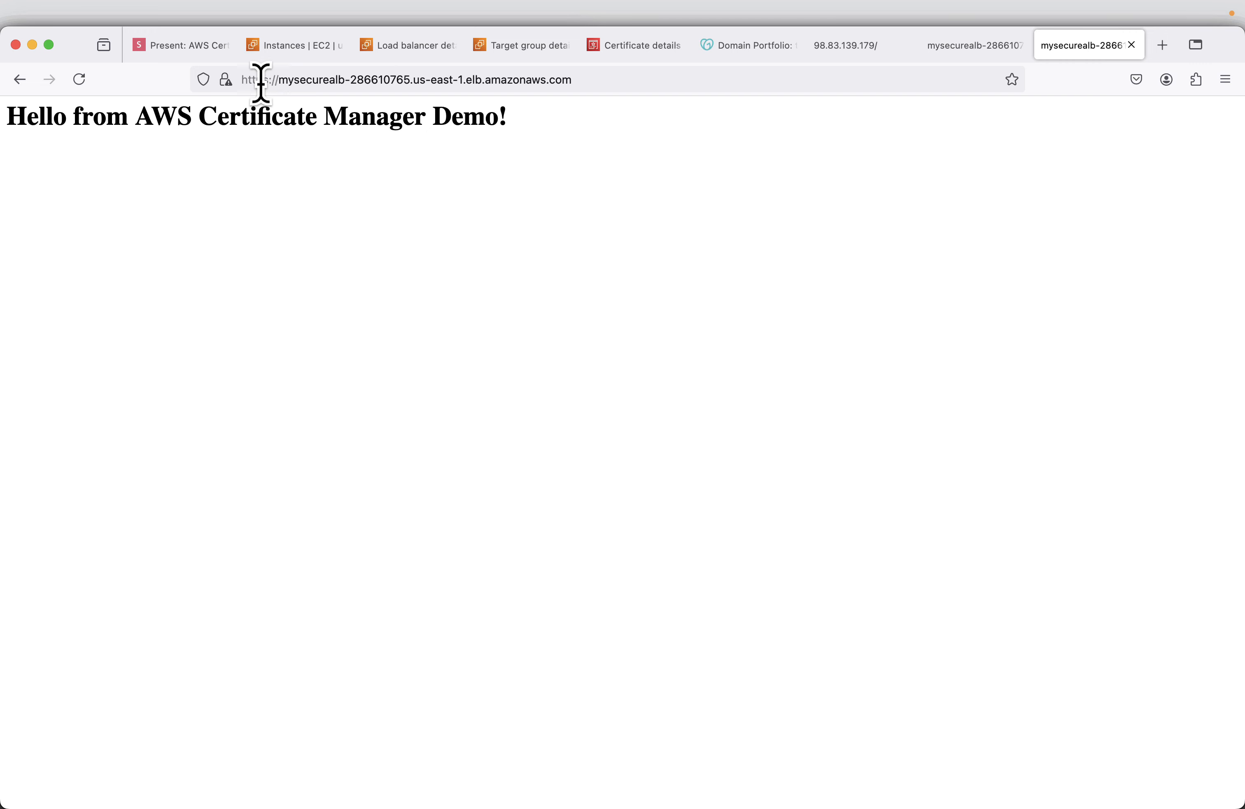
# Step: Open the page's connection security details in Firefox's Page Info window
pyautogui.click(226, 81)
pyautogui.click(265, 149)
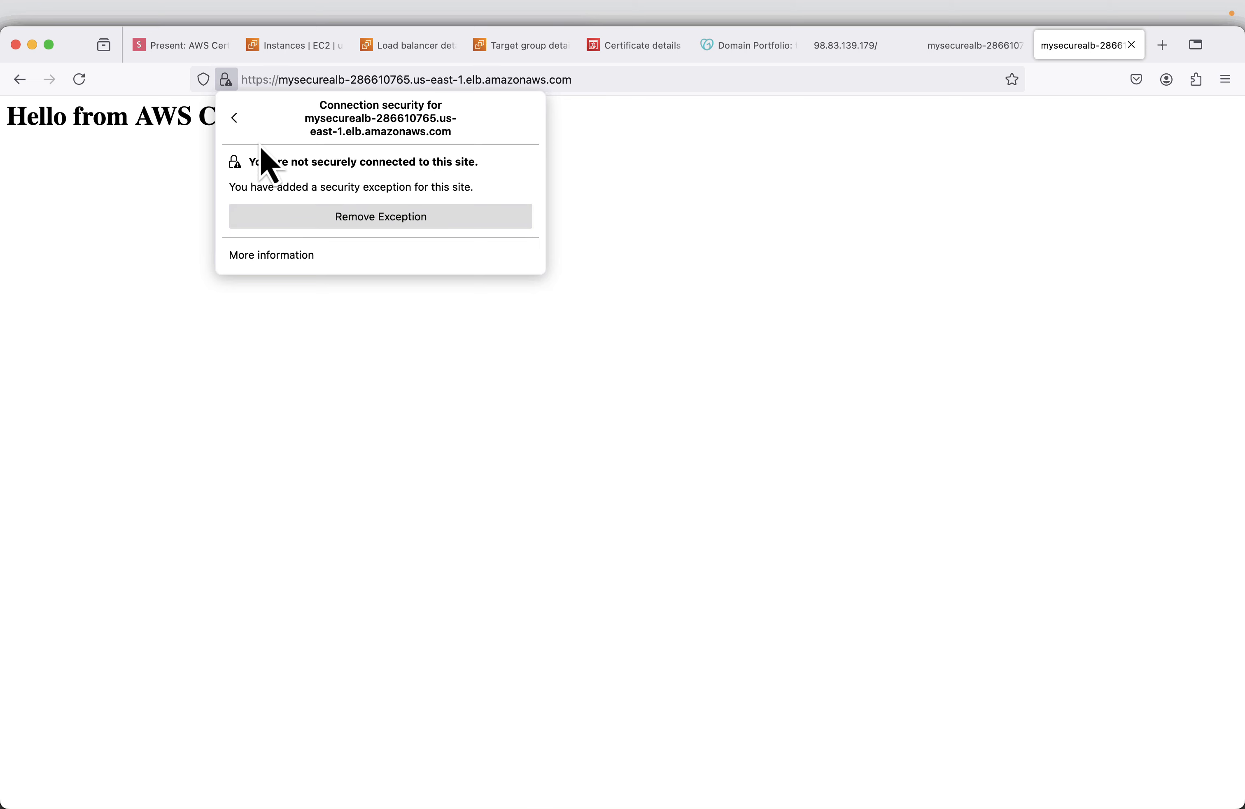
pyautogui.click(234, 118)
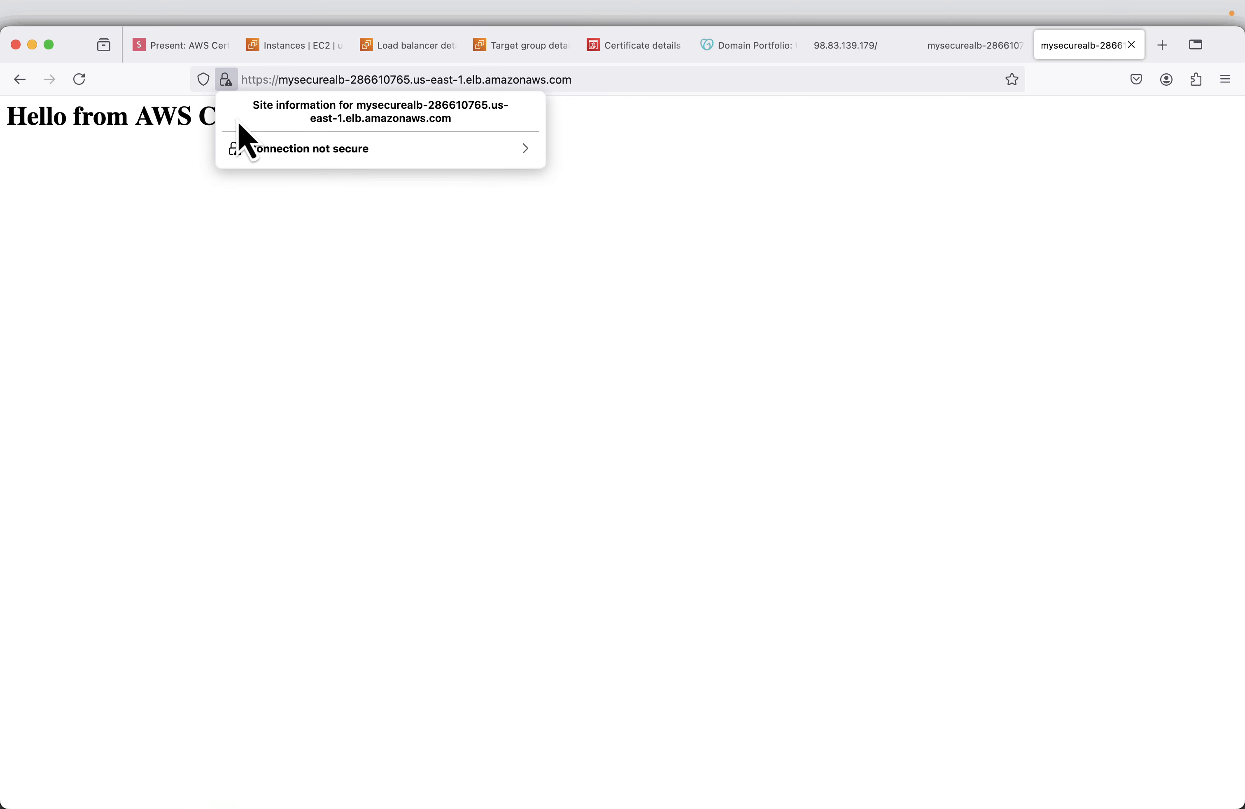
pyautogui.click(321, 155)
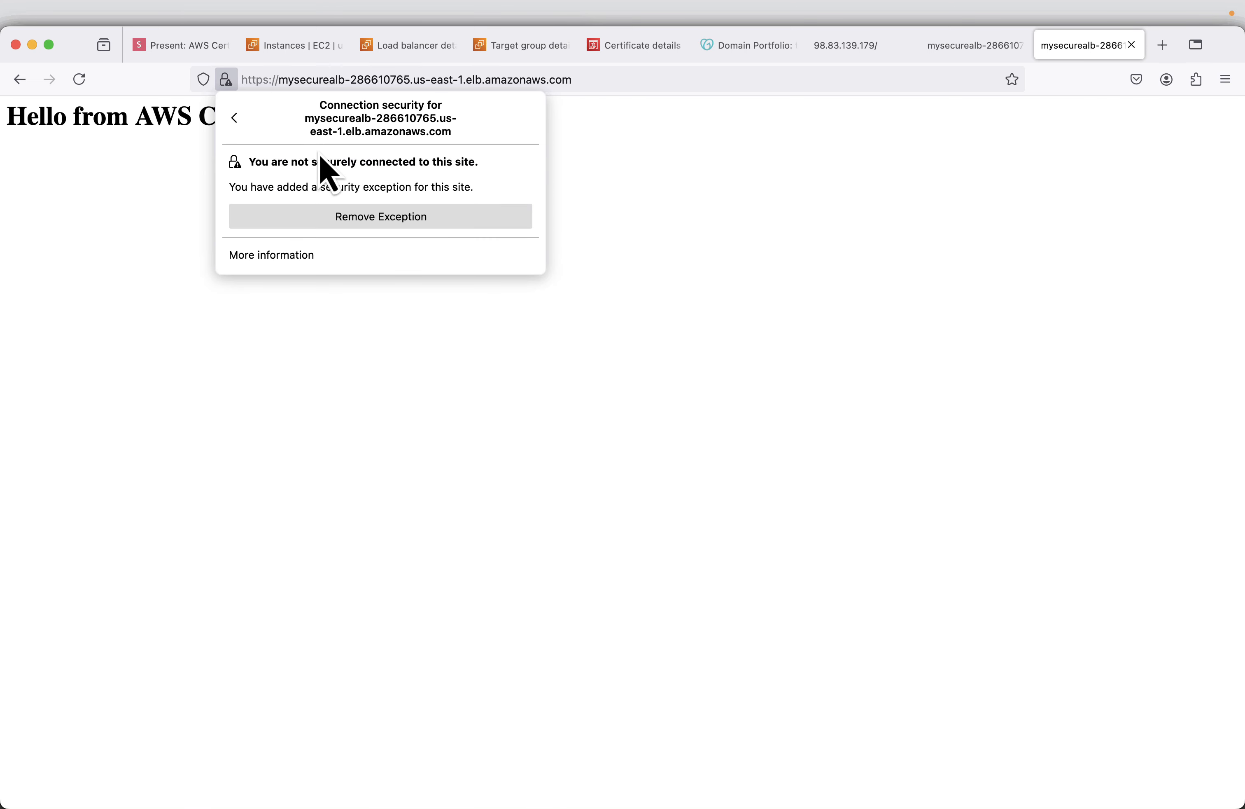
pyautogui.click(253, 264)
pyautogui.moveTo(120, 42); pyautogui.dragTo(598, 264)
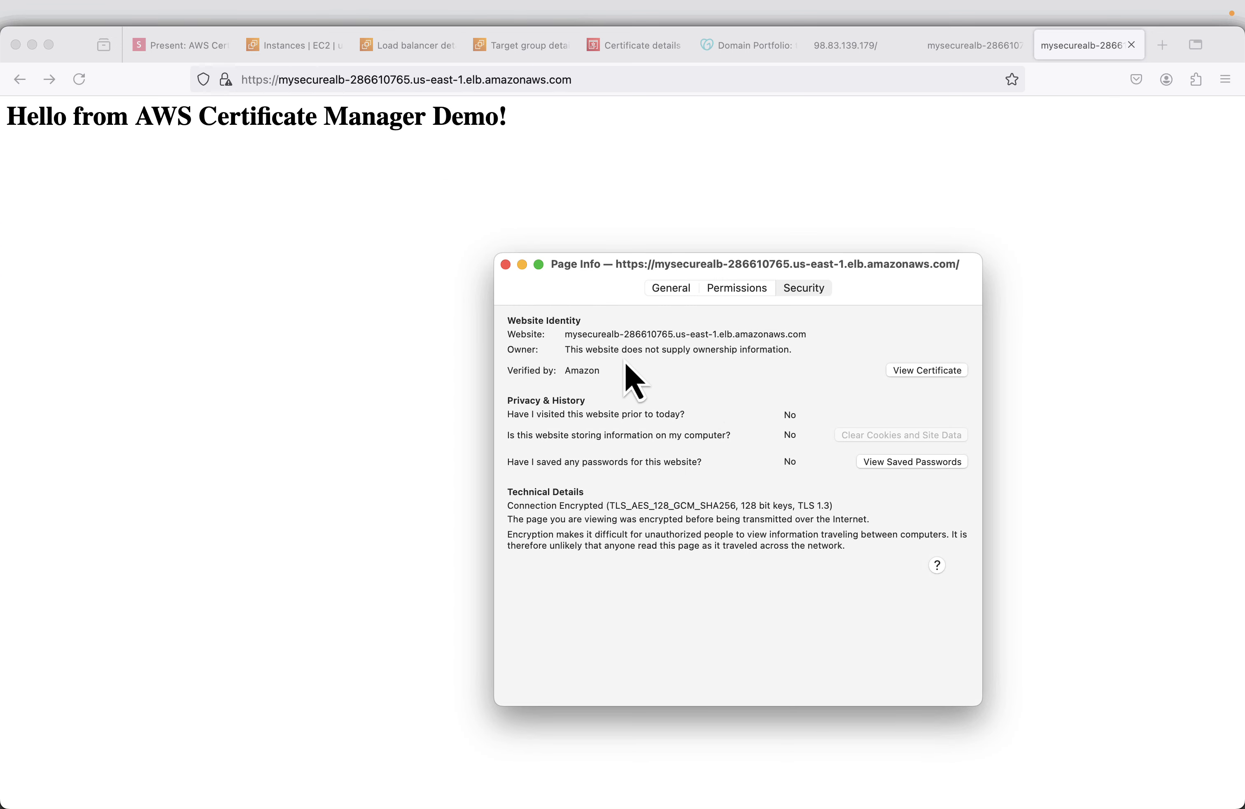
pyautogui.moveTo(567, 334); pyautogui.dragTo(824, 335)
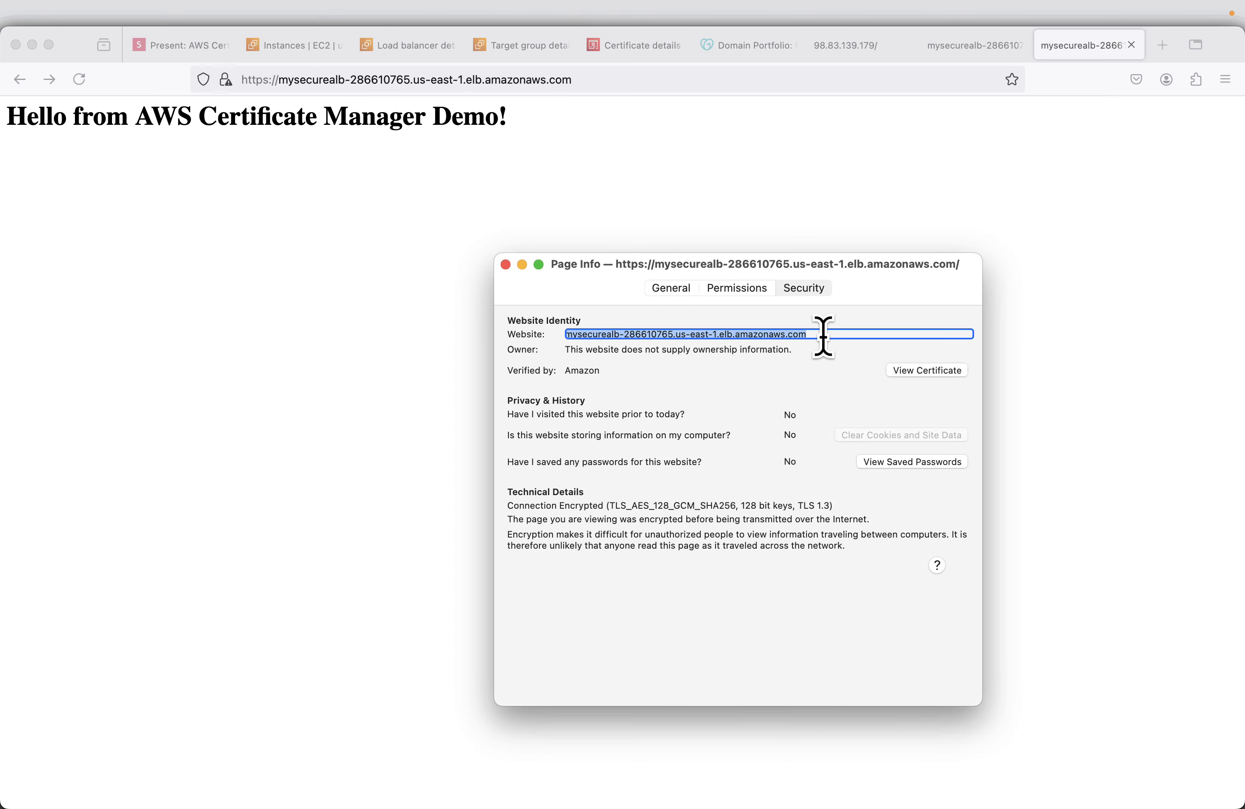
# Step: View the *.techcentral.pro certificate issued by Amazon RSA 2048 M03, then return to the slides
pyautogui.click(938, 370)
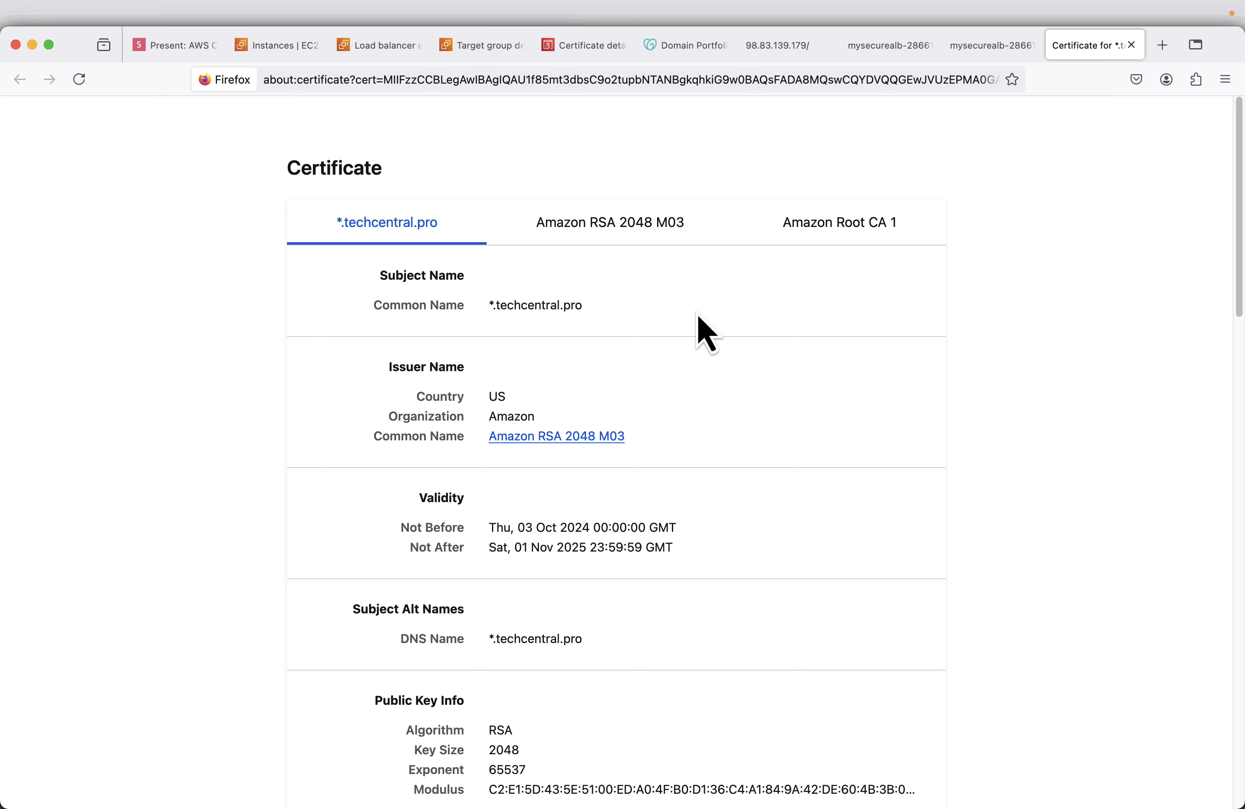
pyautogui.click(1133, 46)
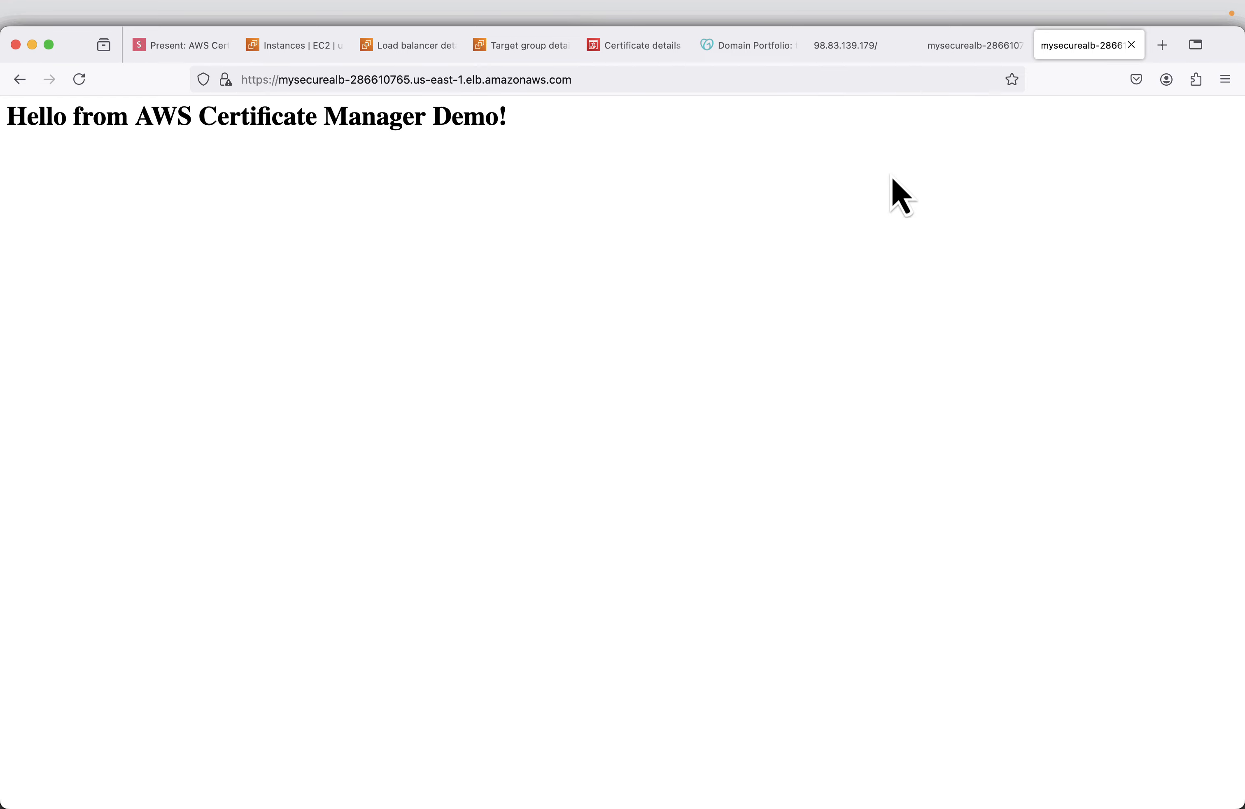
pyautogui.click(187, 51)
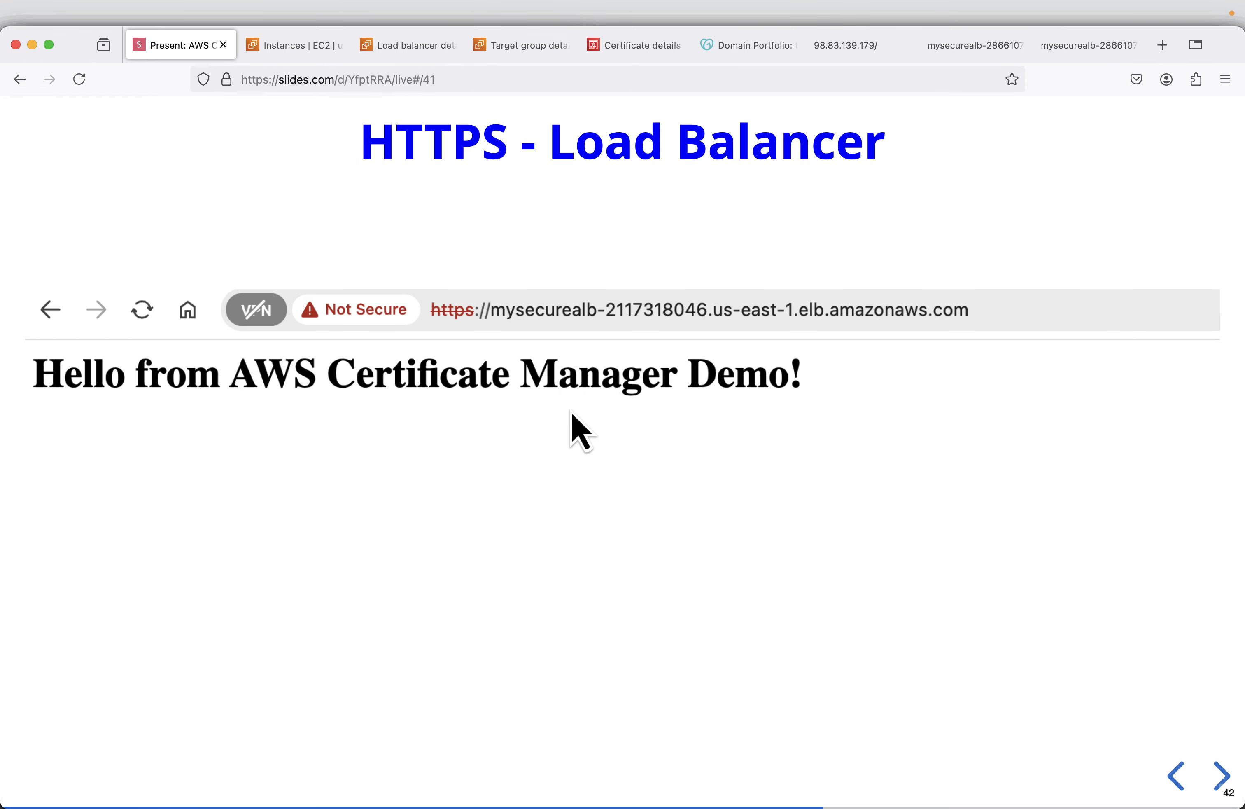
# Step: Step the deck forward to the Create hosted zone slide for techcentral.pro
pyautogui.press('Right')
pyautogui.press('Right')
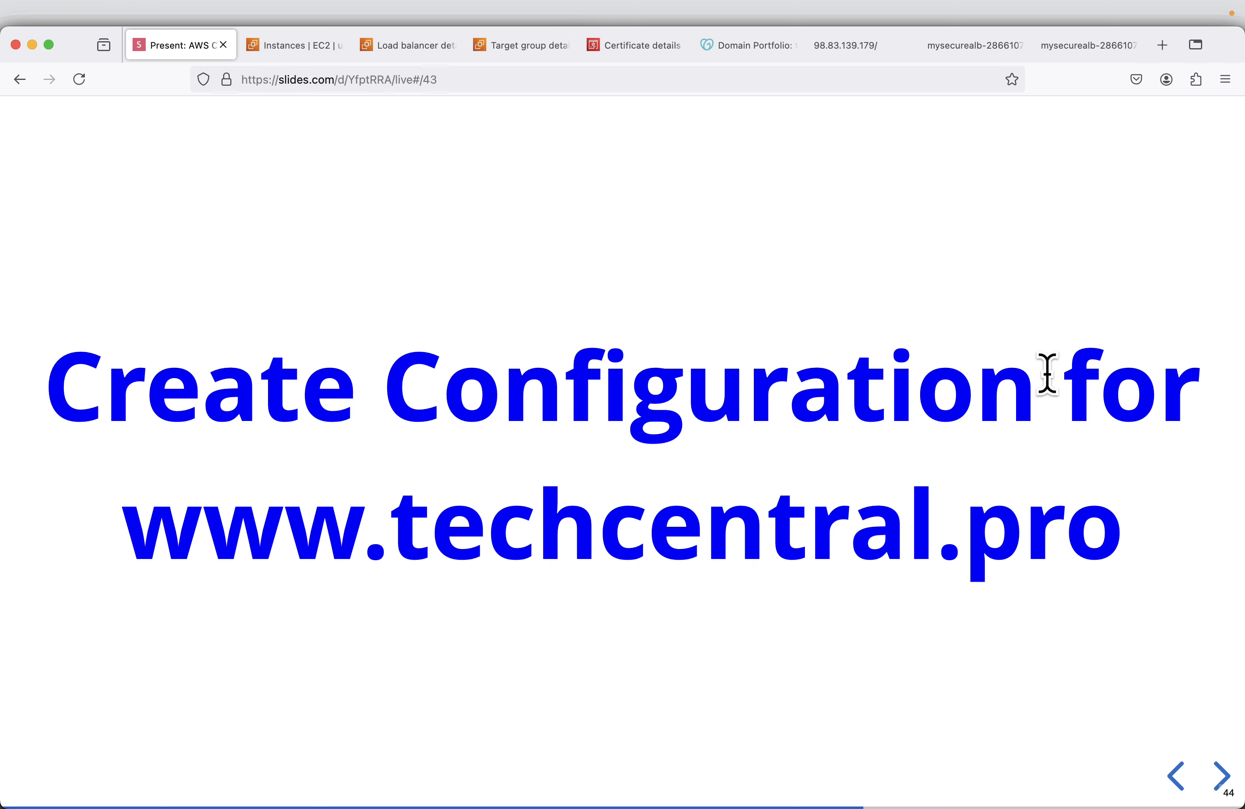
pyautogui.click(1071, 48)
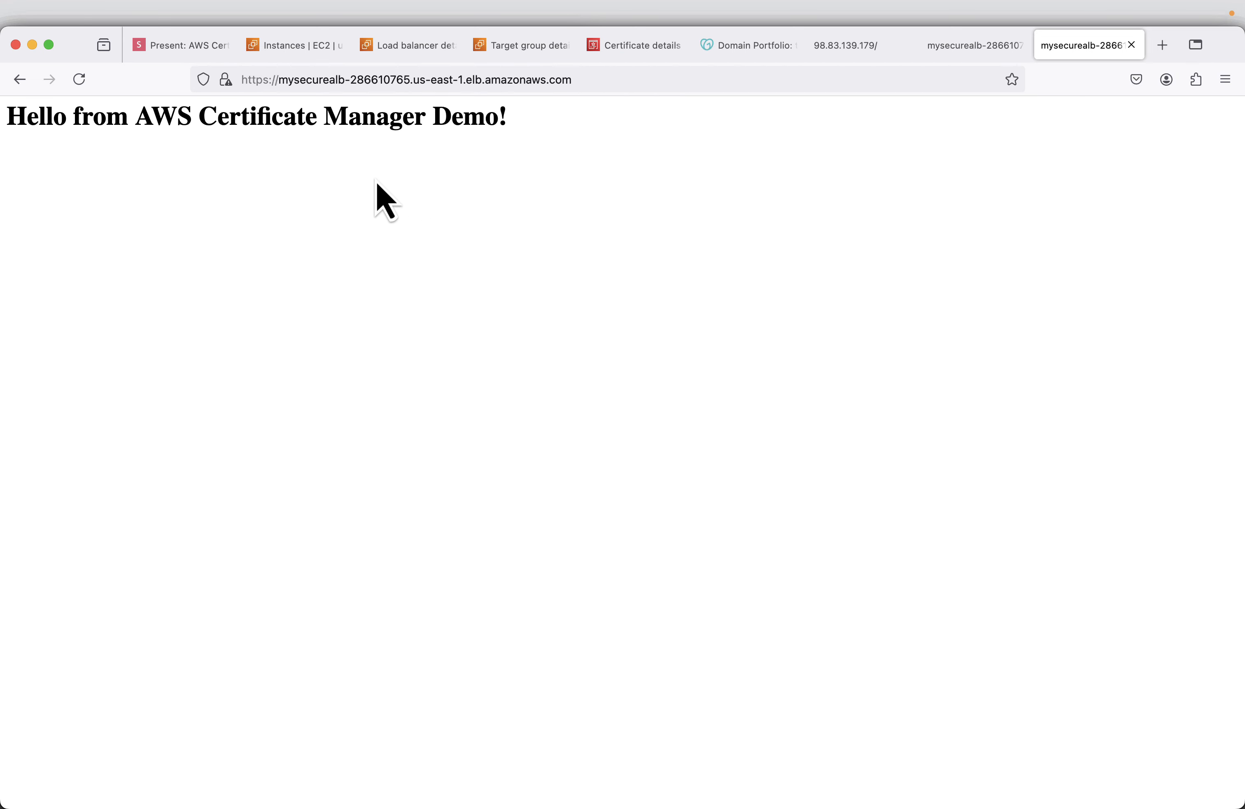
pyautogui.click(178, 48)
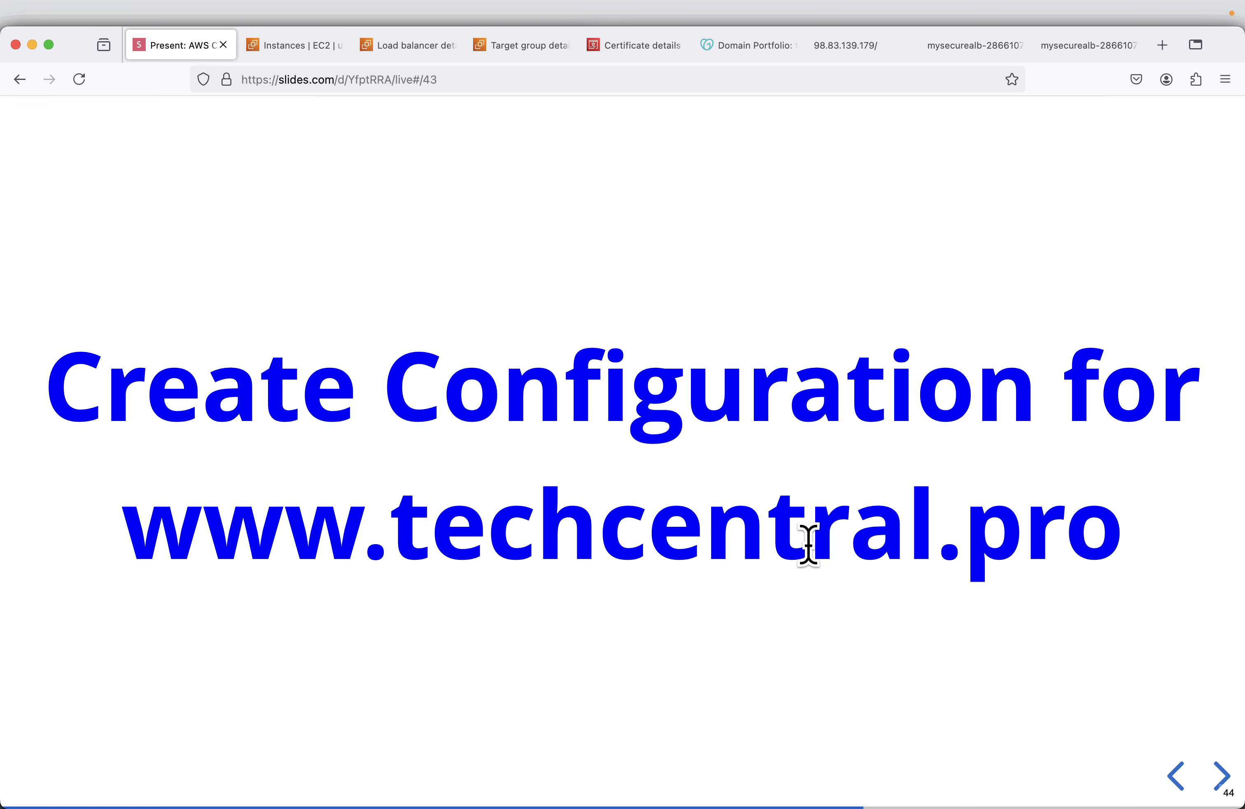
pyautogui.press('Right')
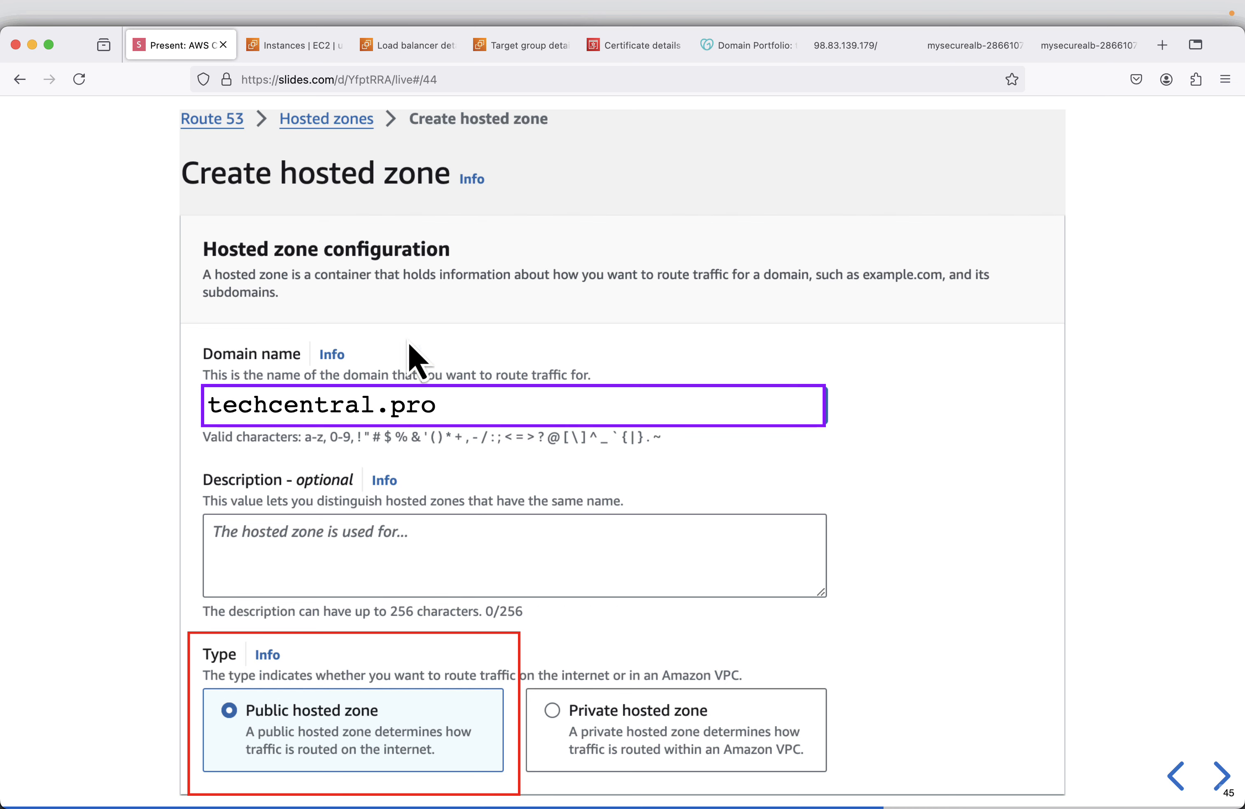
# Step: Search the console for 'route 53' and open Route 53 in a new tab
pyautogui.click(632, 53)
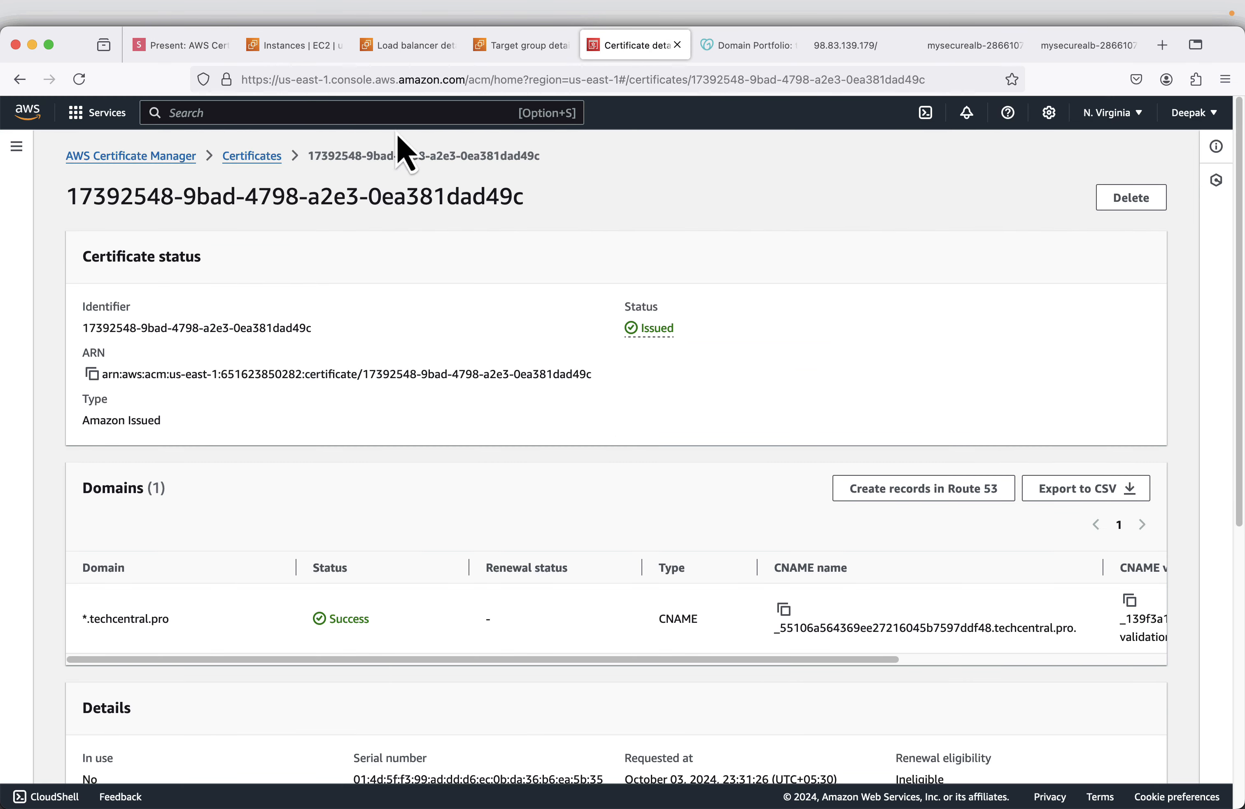
pyautogui.click(288, 105)
pyautogui.write('route 53')
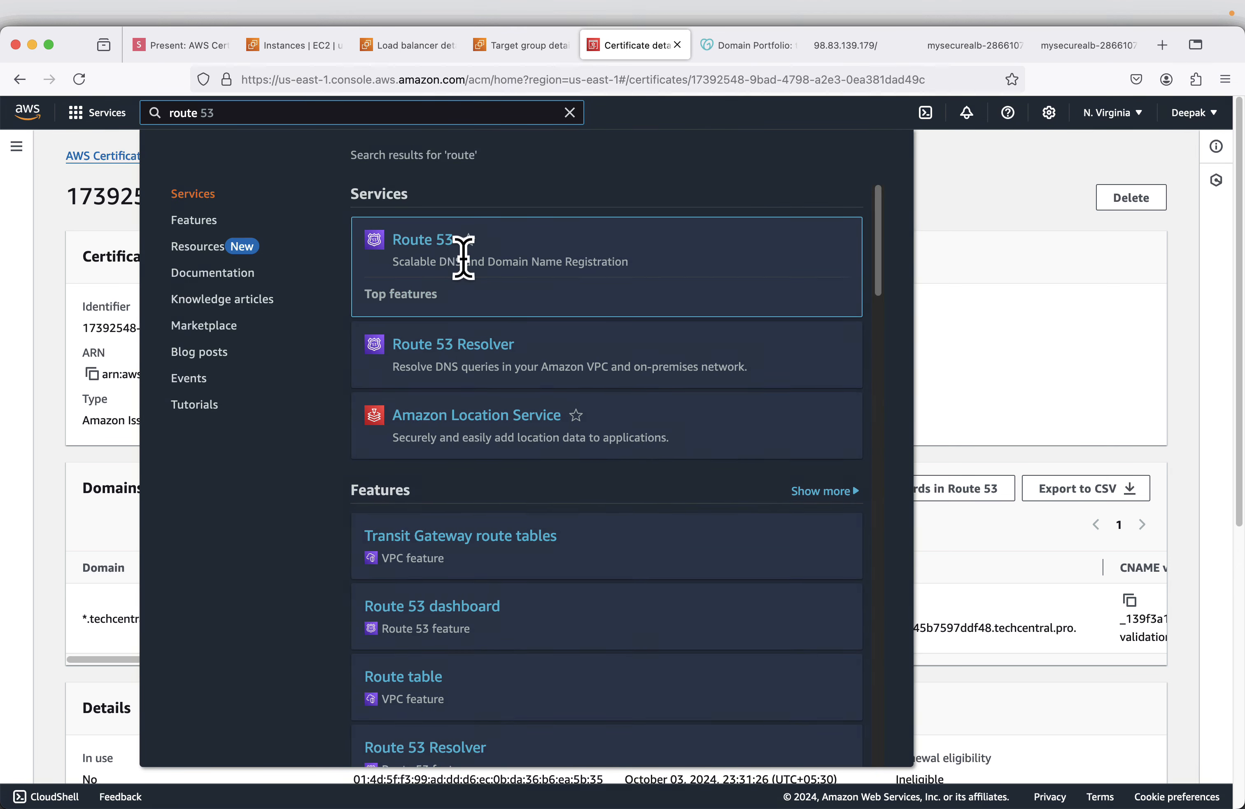
pyautogui.rightClick(439, 241)
pyautogui.click(546, 247)
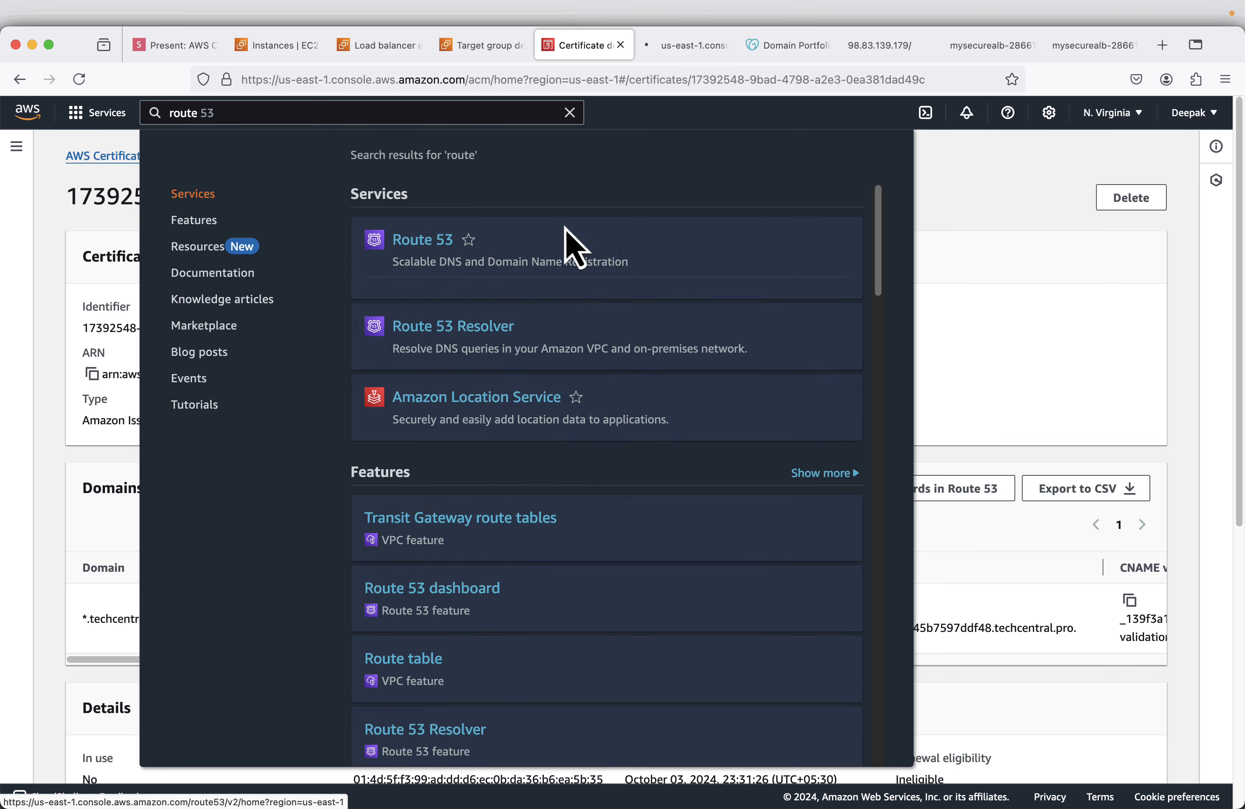
pyautogui.click(702, 52)
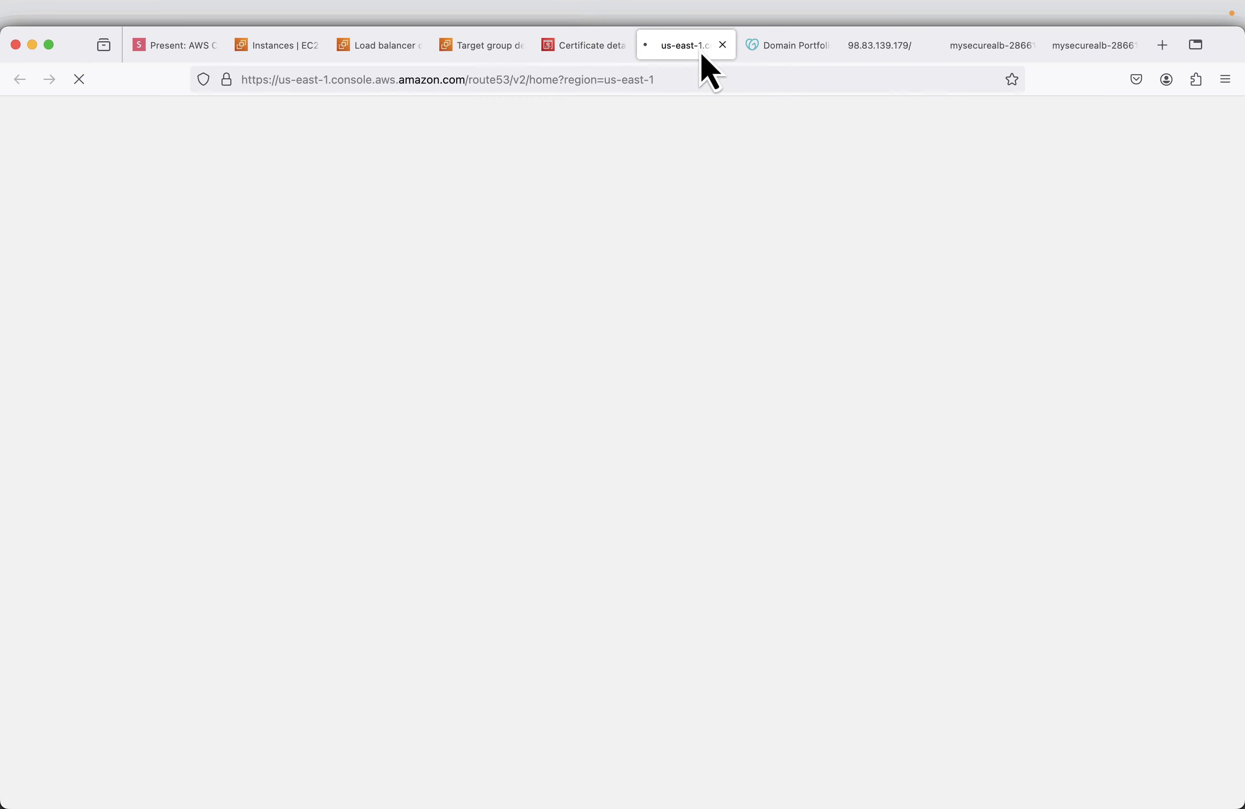
# Step: Check the Create hosted zone slide, then begin a new hosted zone in Route 53
pyautogui.click(153, 43)
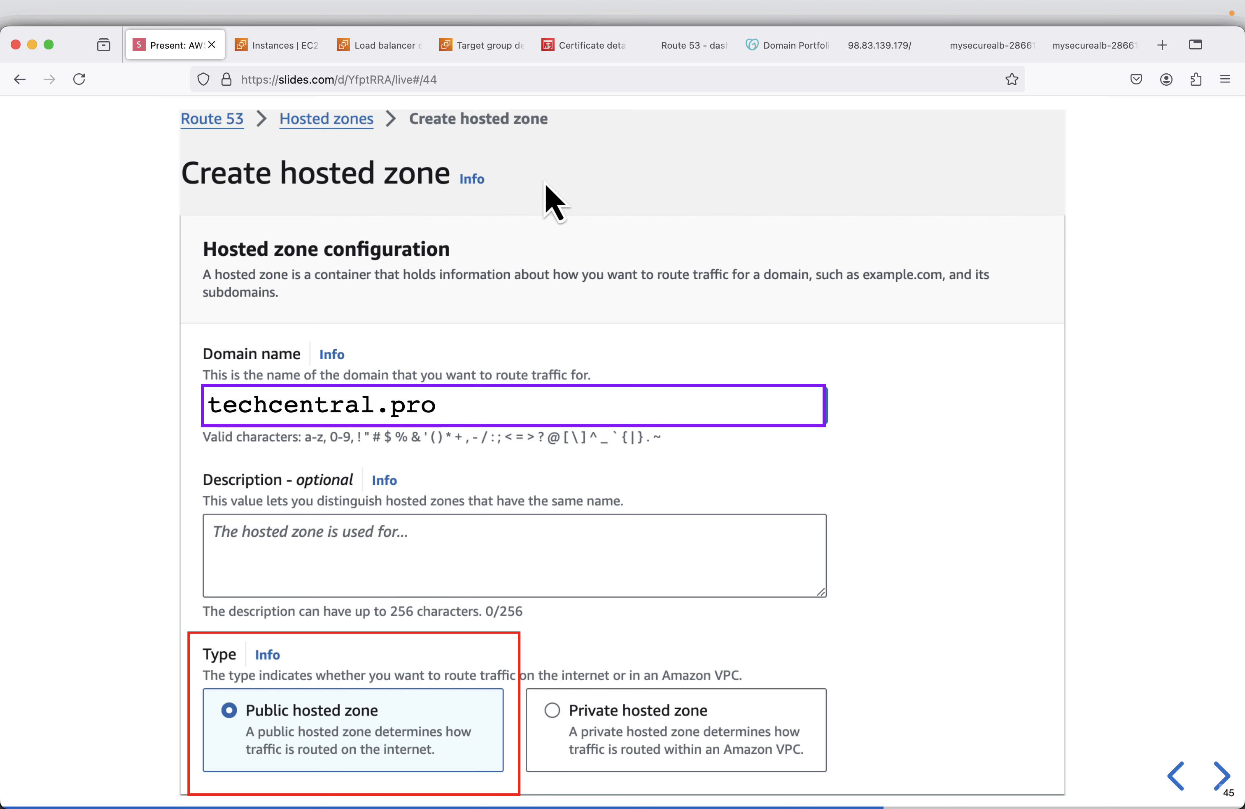
pyautogui.click(692, 46)
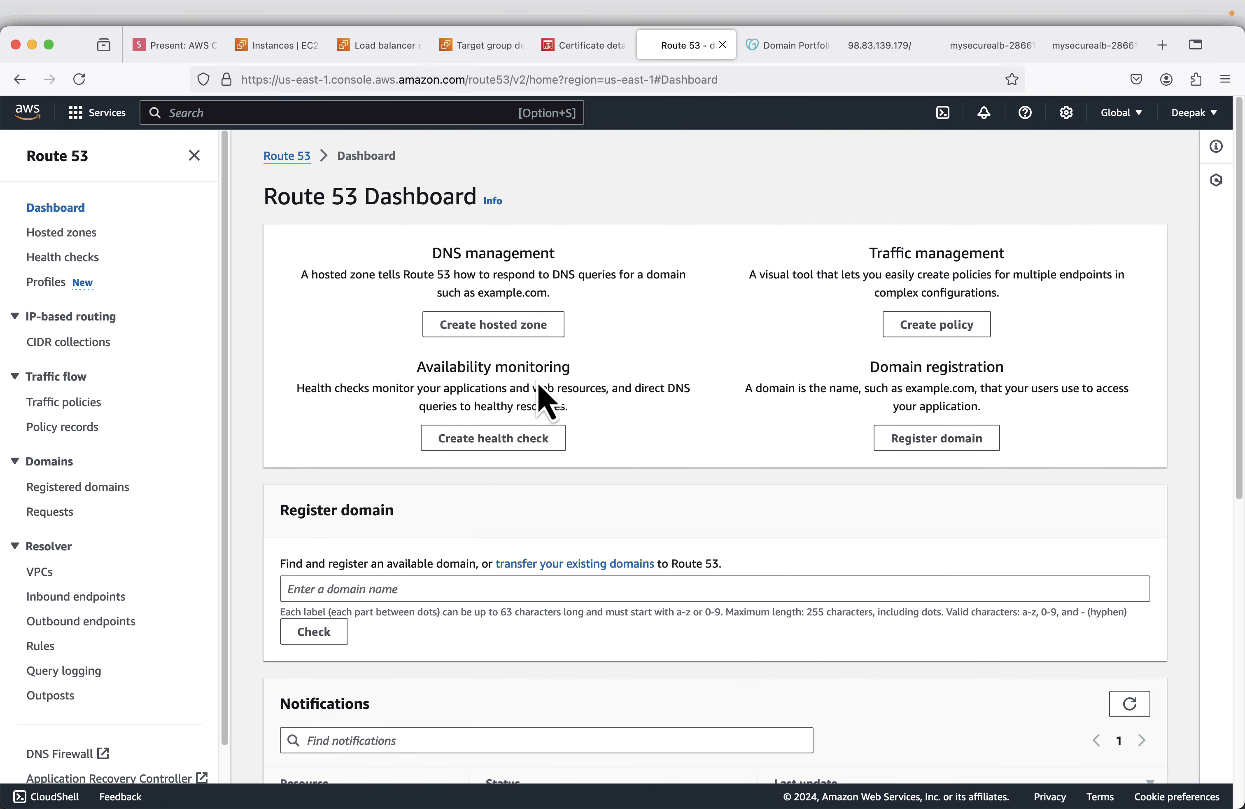
pyautogui.click(485, 332)
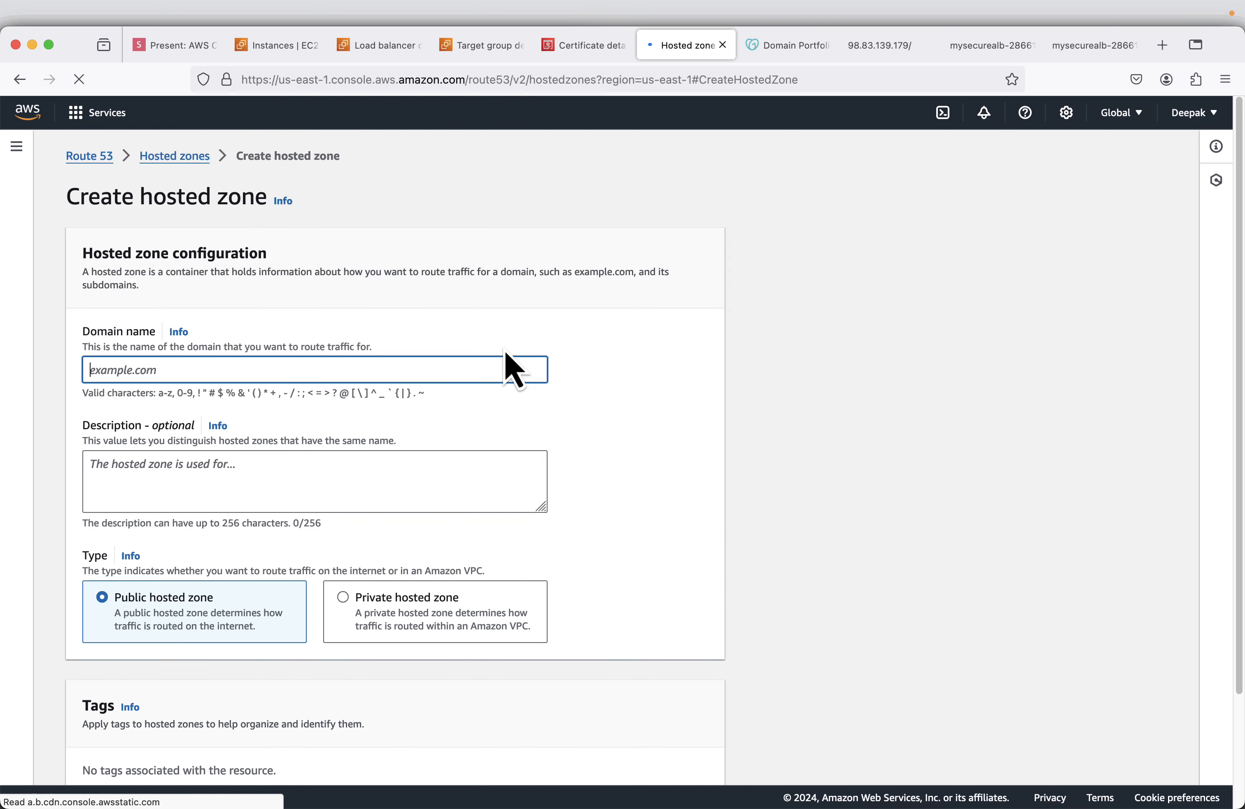
# Step: Paste techcentral.pro as the domain name and create it as a public hosted zone
pyautogui.rightClick(276, 357)
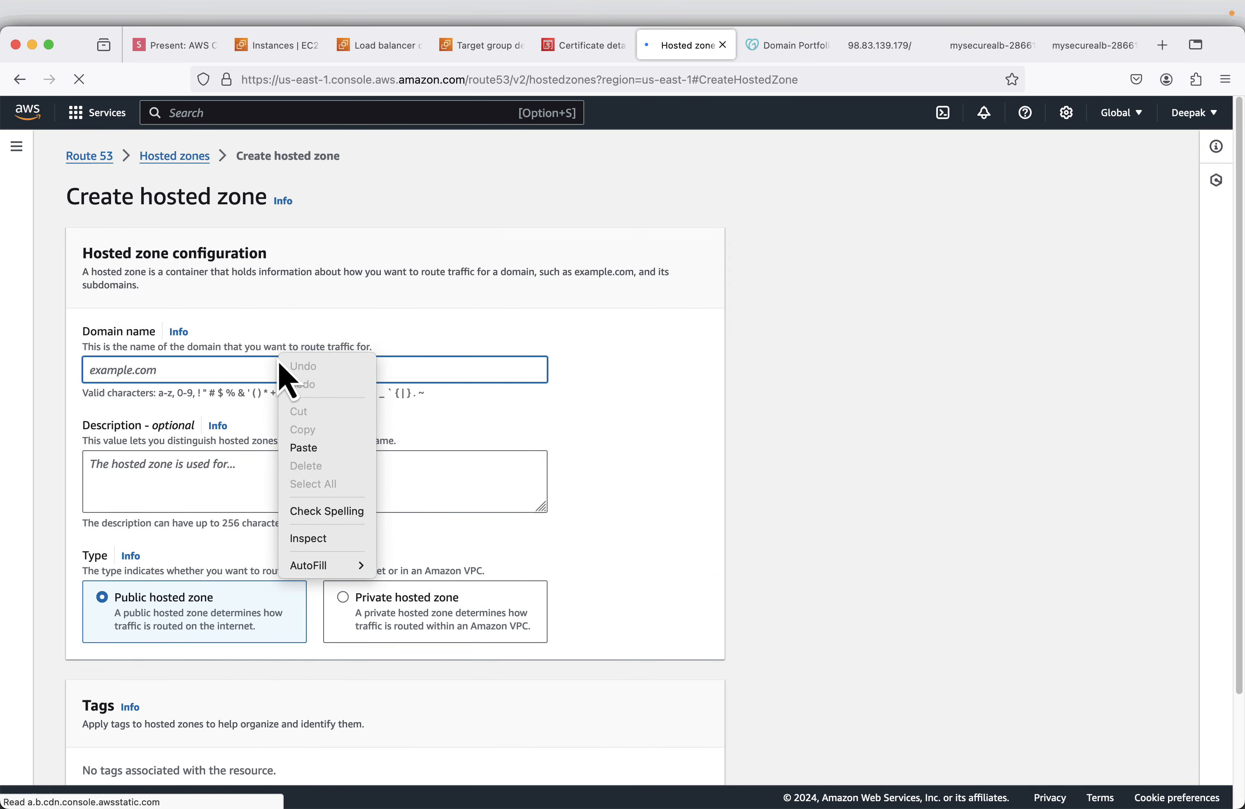
pyautogui.click(300, 444)
pyautogui.scroll(-1, 315, 504)
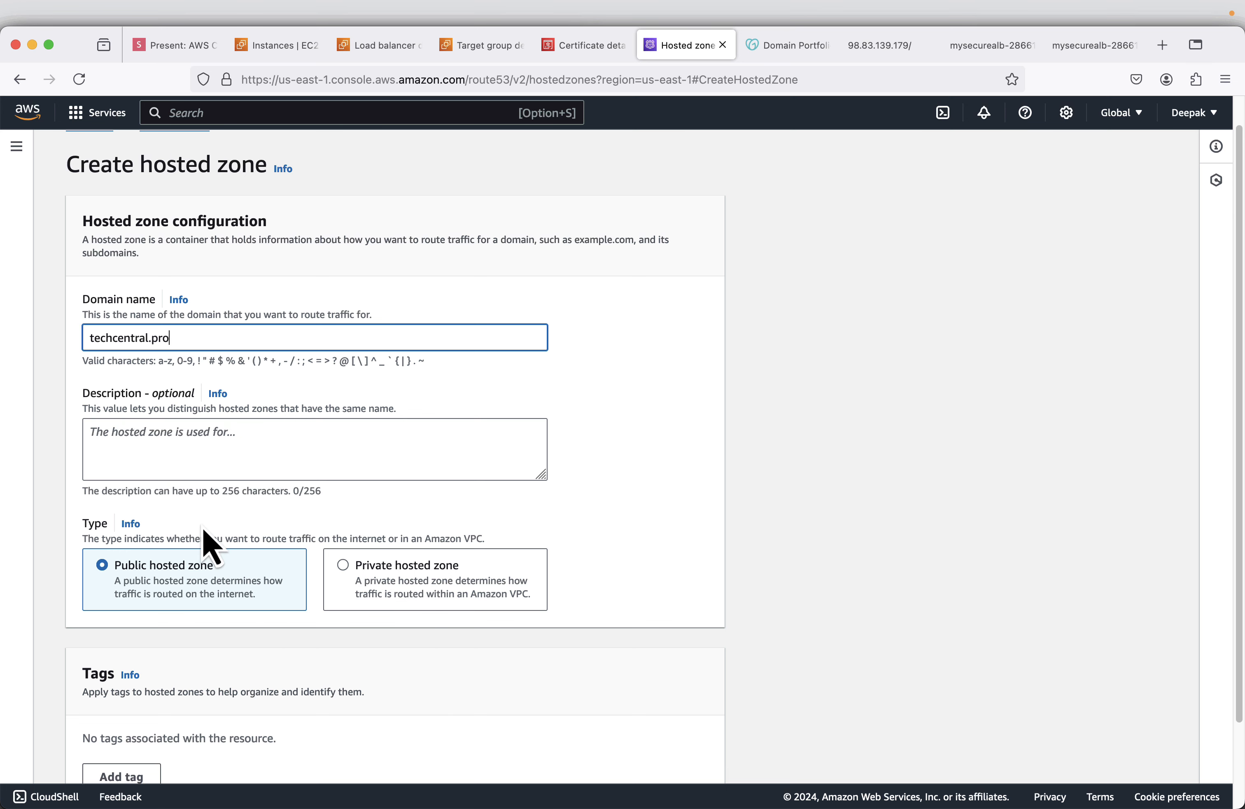
pyautogui.scroll(-3, 208, 546)
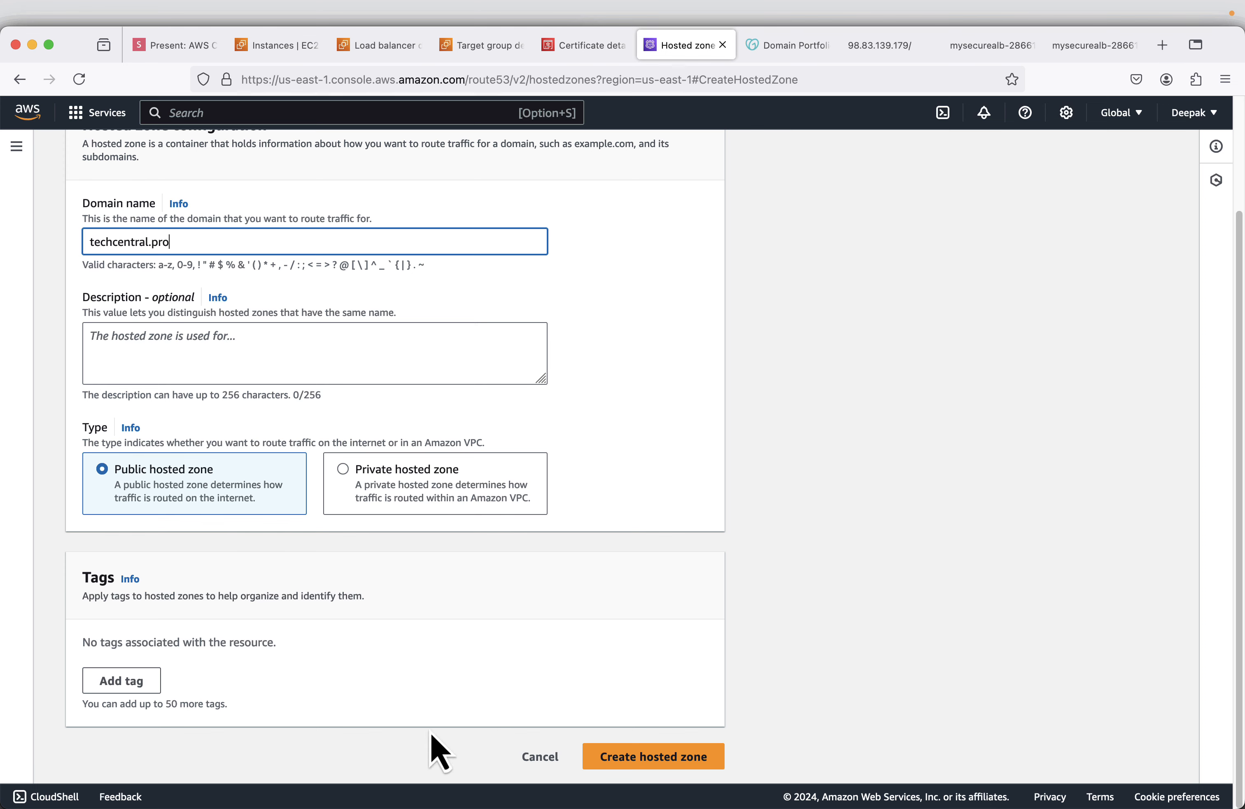
pyautogui.click(676, 759)
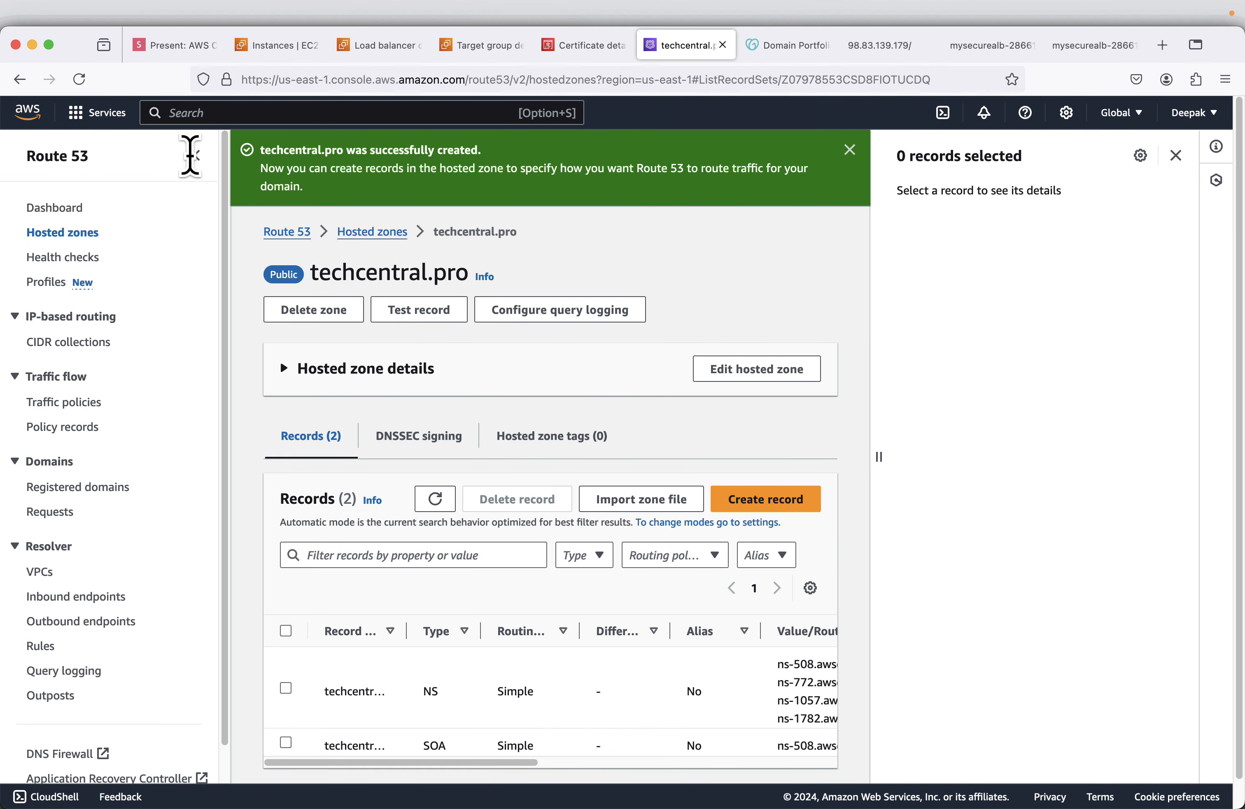
# Step: Widen the techcentral.pro records view, then advance the slides to the name-server values
pyautogui.click(193, 156)
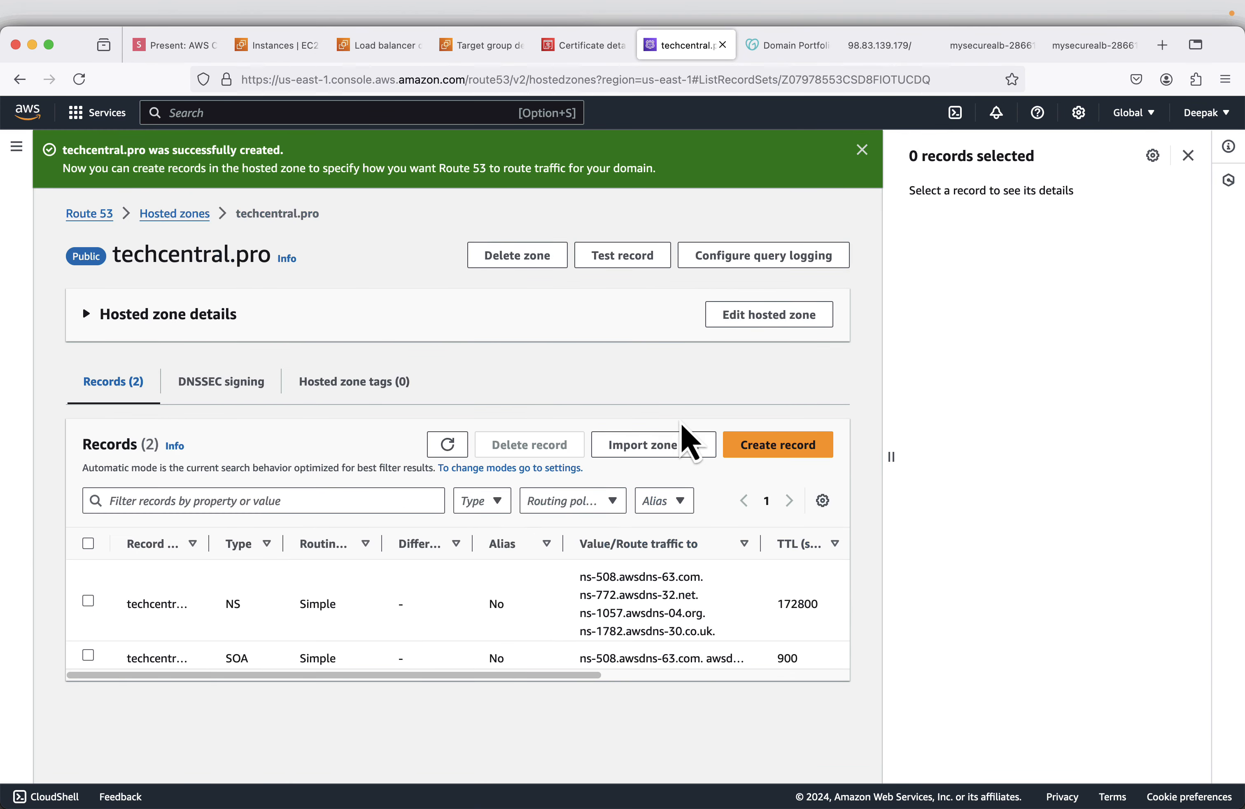
pyautogui.click(1188, 157)
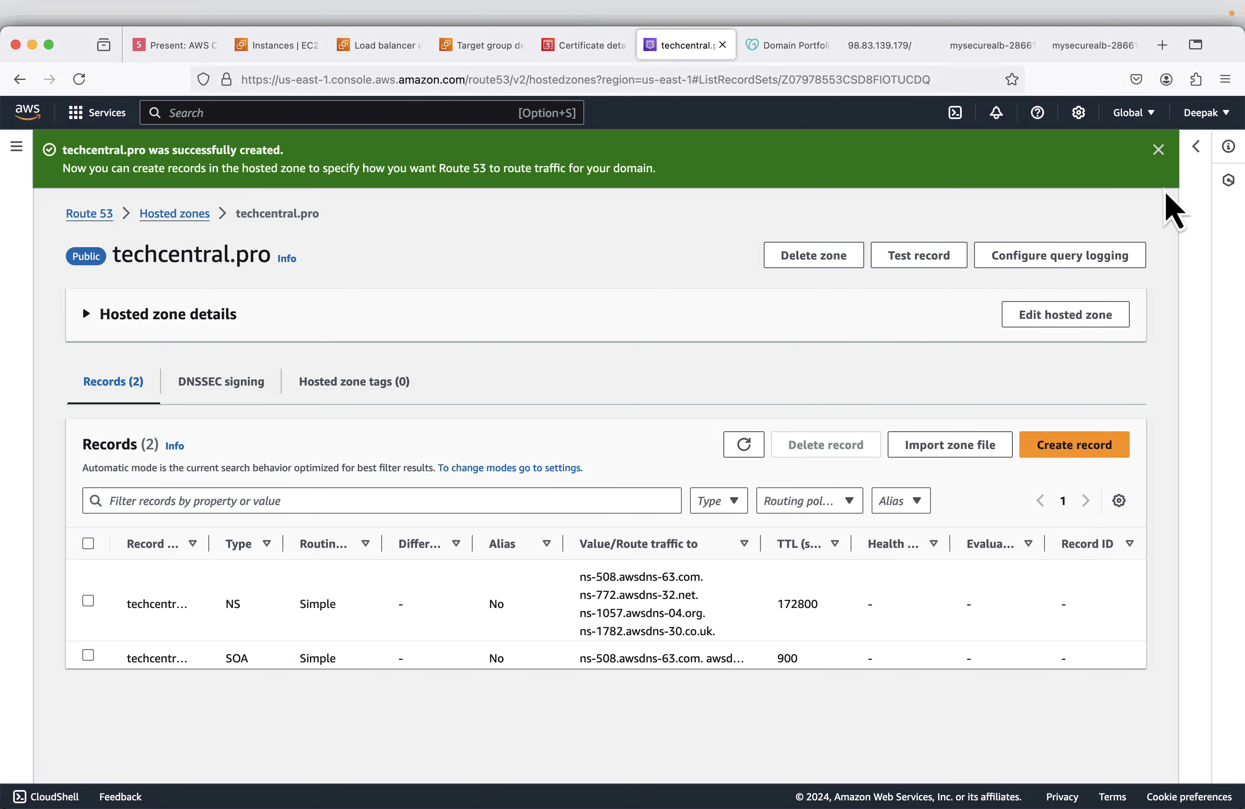
pyautogui.click(162, 47)
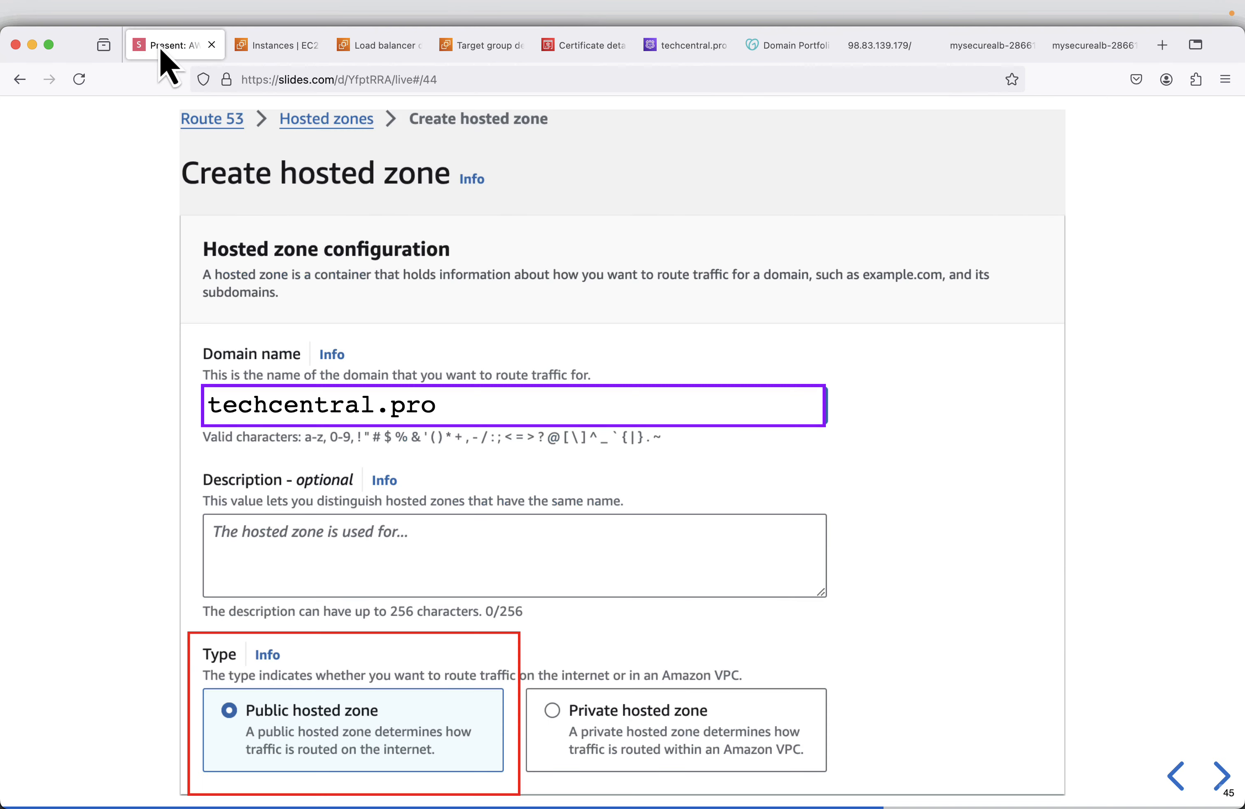
pyautogui.press('Right')
pyautogui.press('Right')
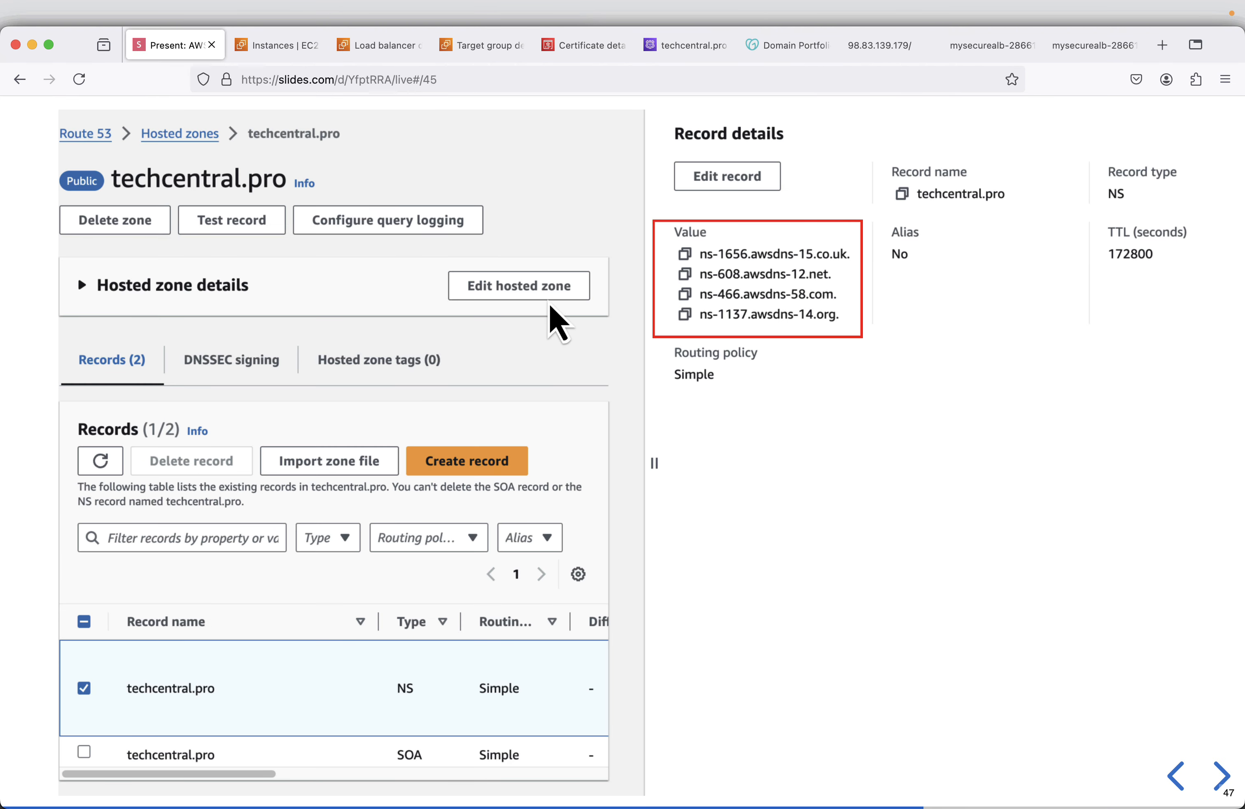
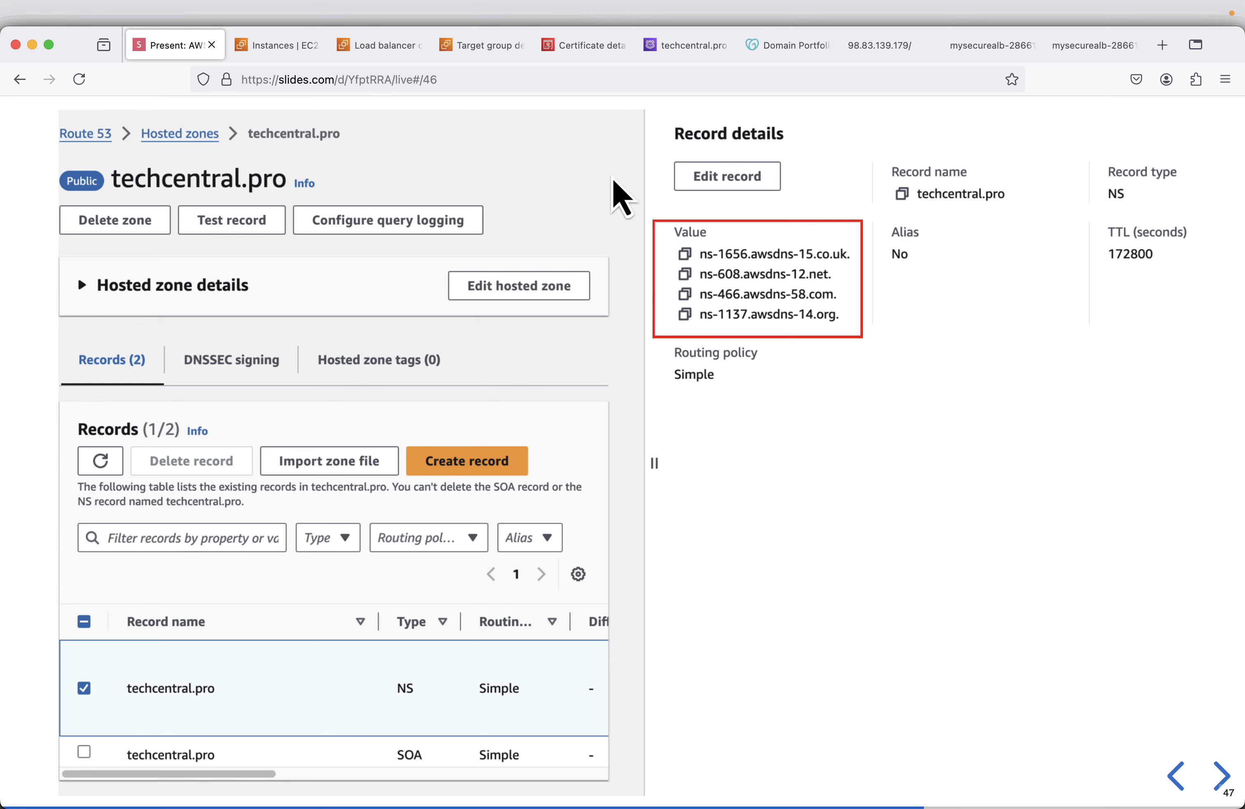
# Step: Copy ns-508.awsdns-63.com from the techcentral.pro NS record, then go to GoDaddy's DNS records
pyautogui.click(692, 59)
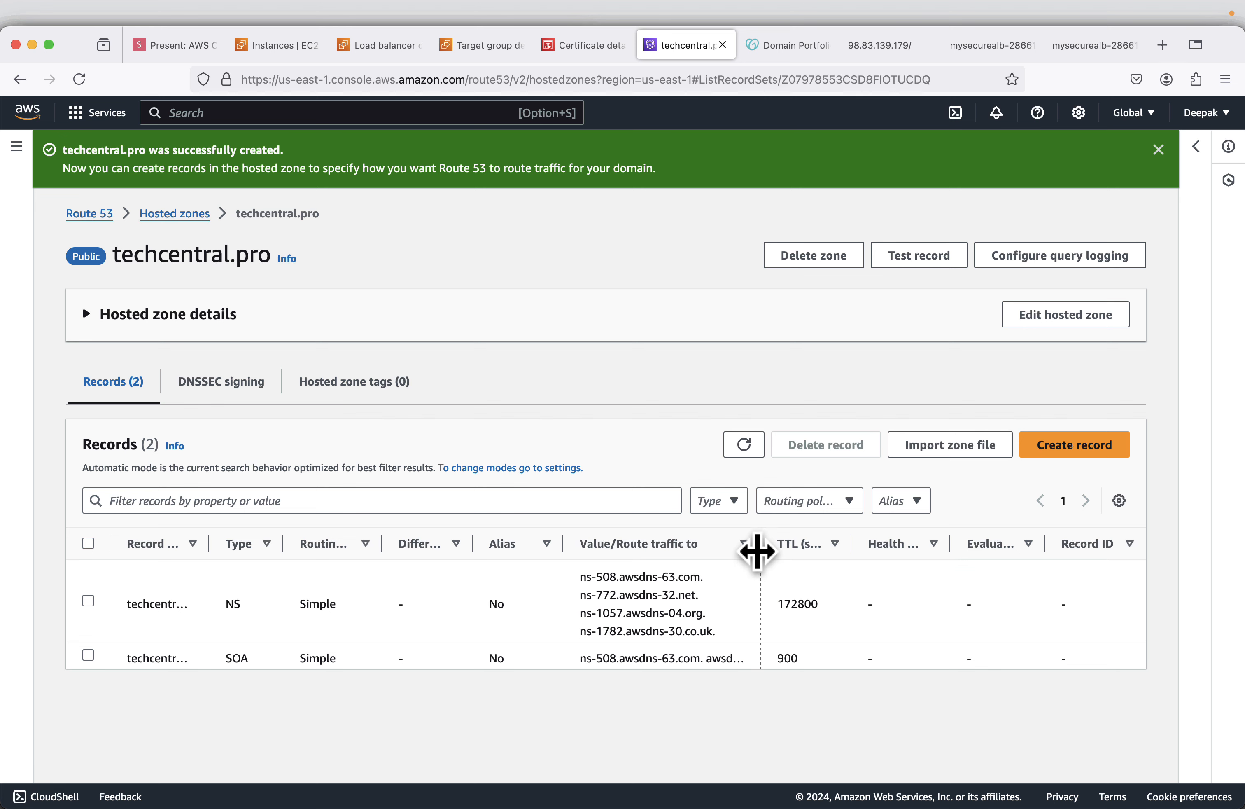
pyautogui.moveTo(760, 553); pyautogui.dragTo(781, 551)
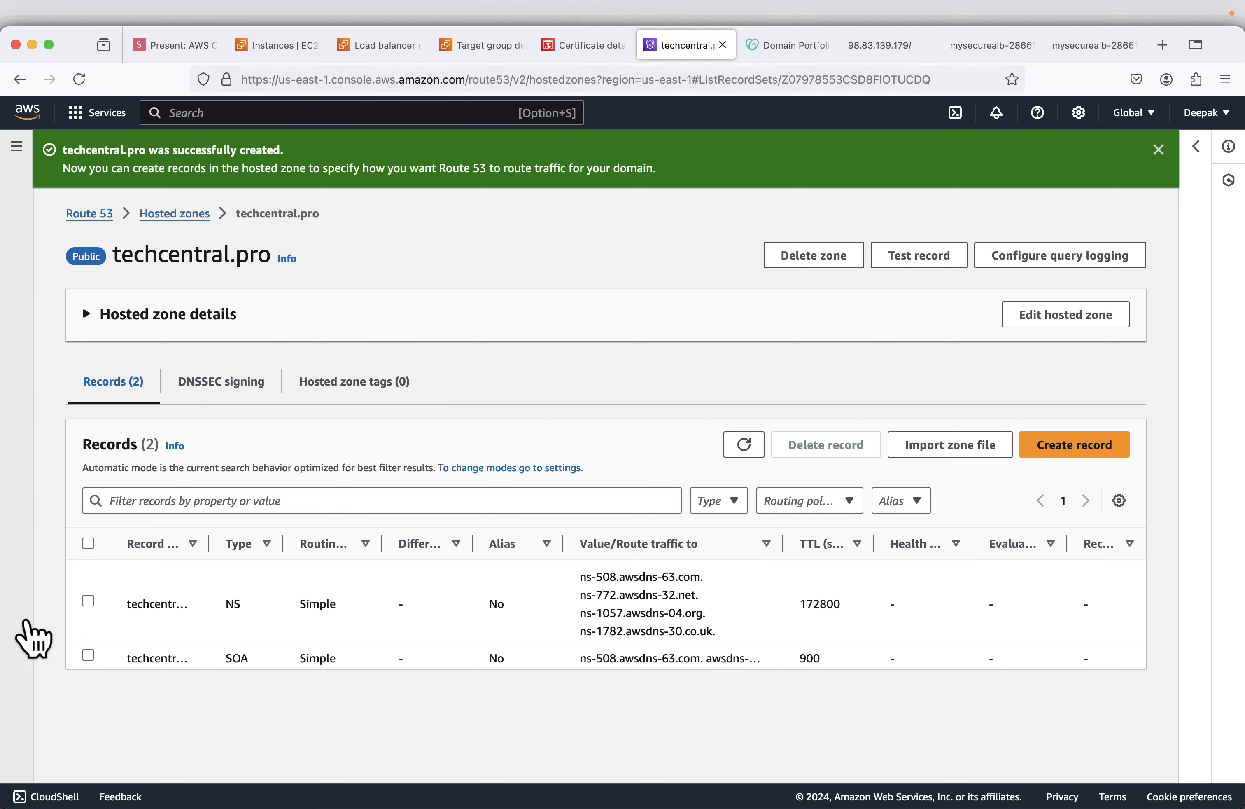
pyautogui.click(88, 602)
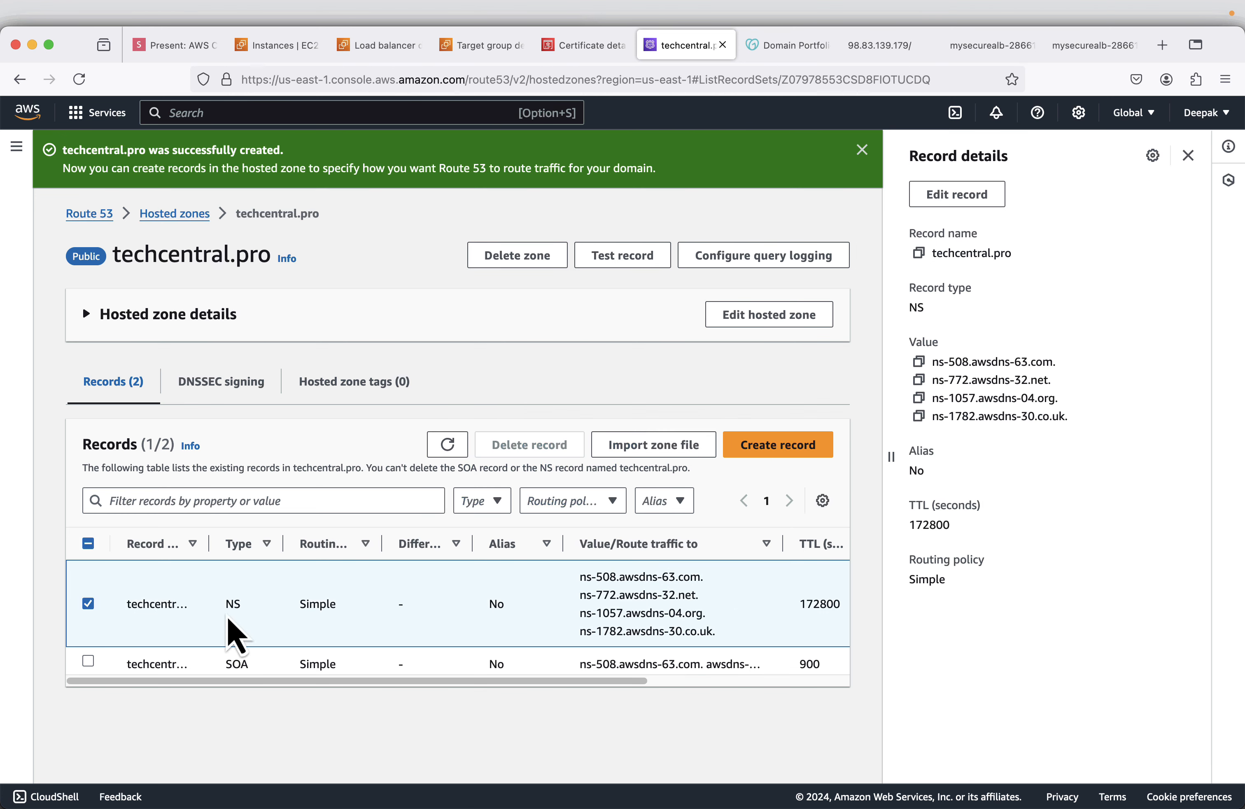
pyautogui.moveTo(888, 458); pyautogui.dragTo(597, 439)
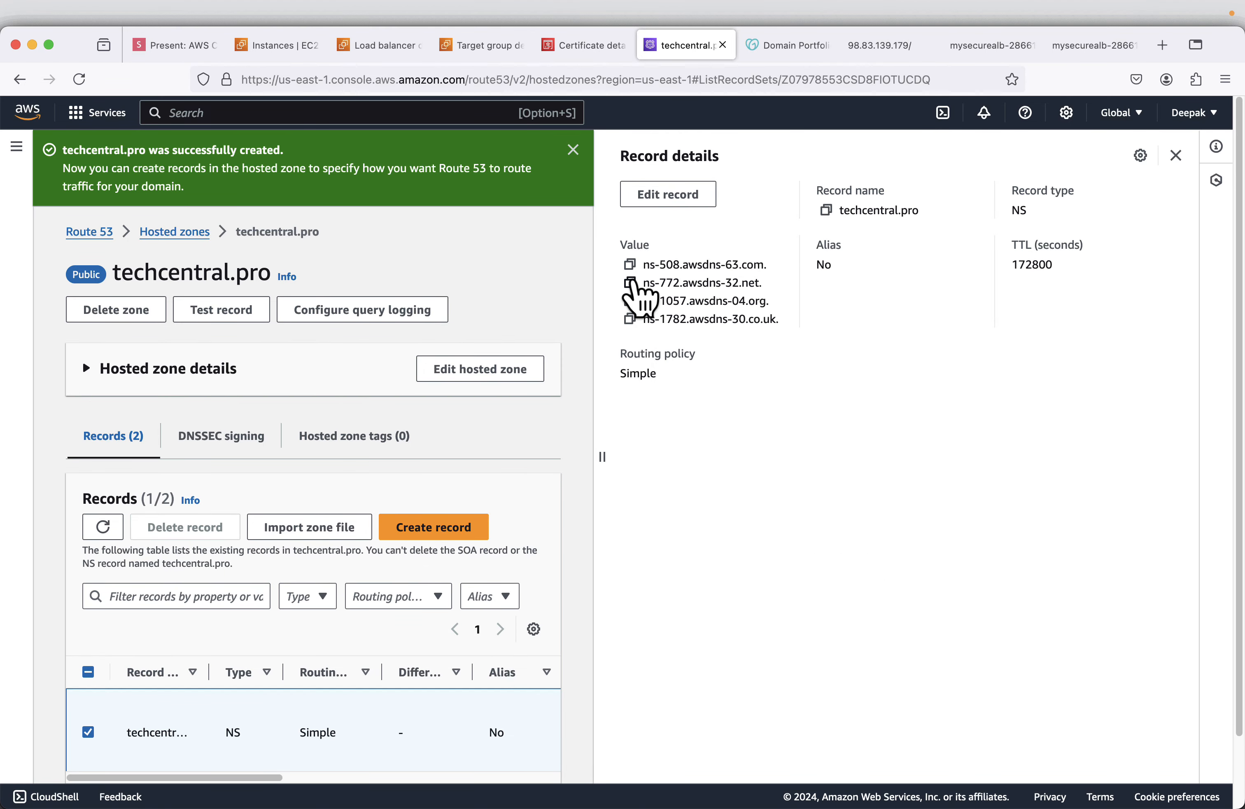
pyautogui.click(630, 264)
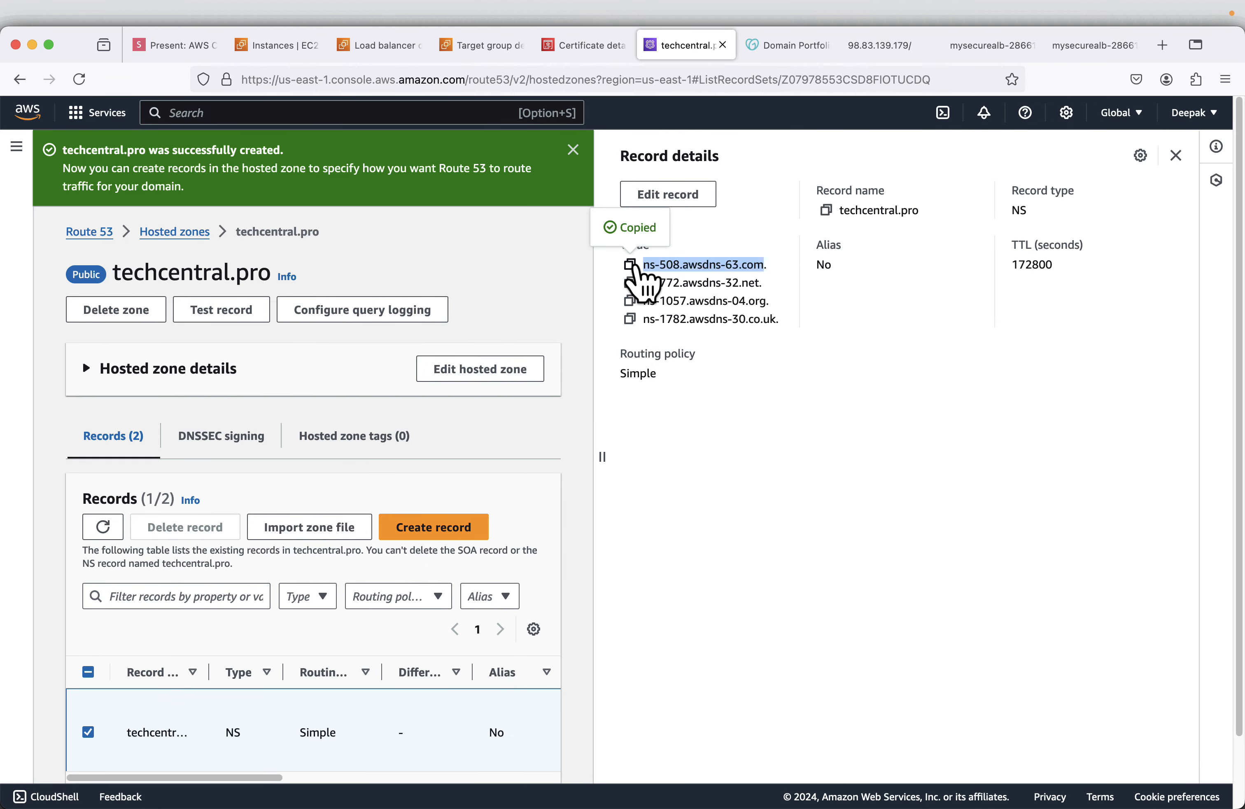
pyautogui.click(780, 56)
pyautogui.scroll(7, 829, 362)
# Step: Check the current ns25/ns26 domaincontrol.com records, then open the domain's Nameservers settings
pyautogui.scroll(-9, 833, 371)
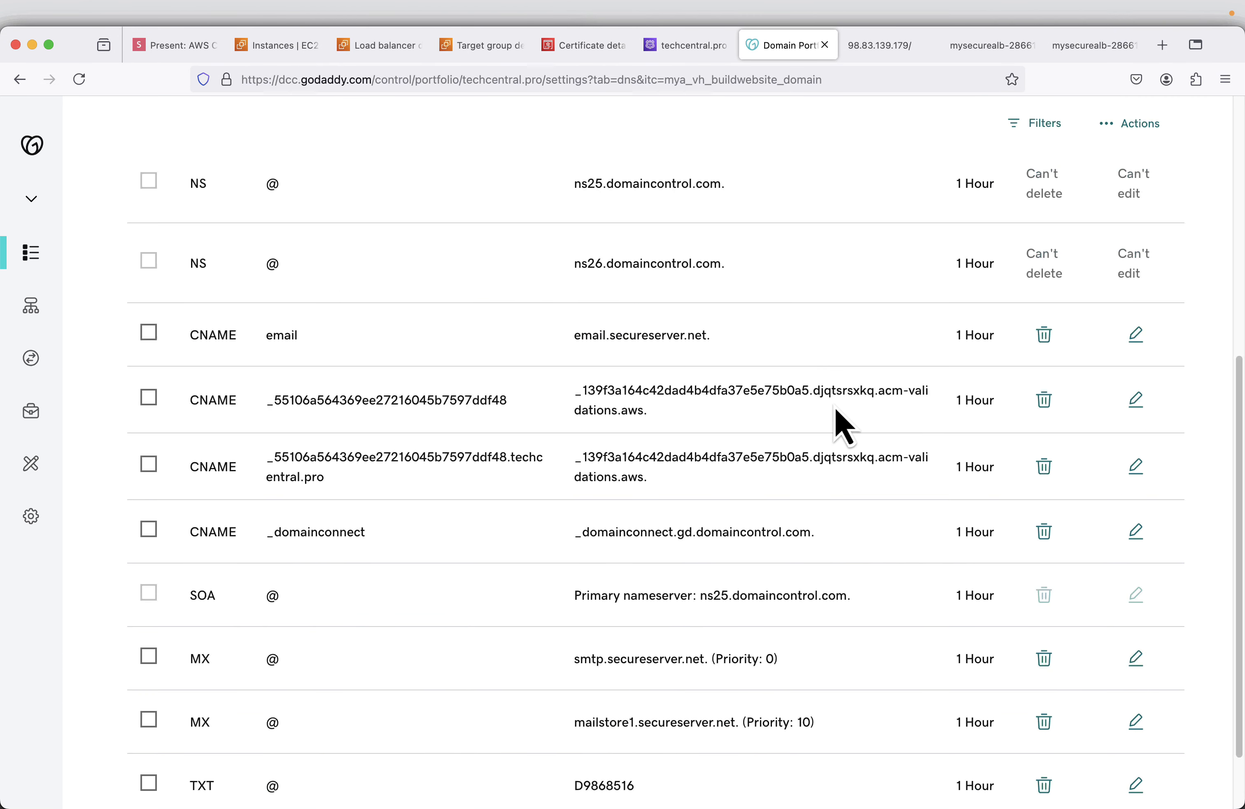
pyautogui.moveTo(751, 276); pyautogui.dragTo(566, 173)
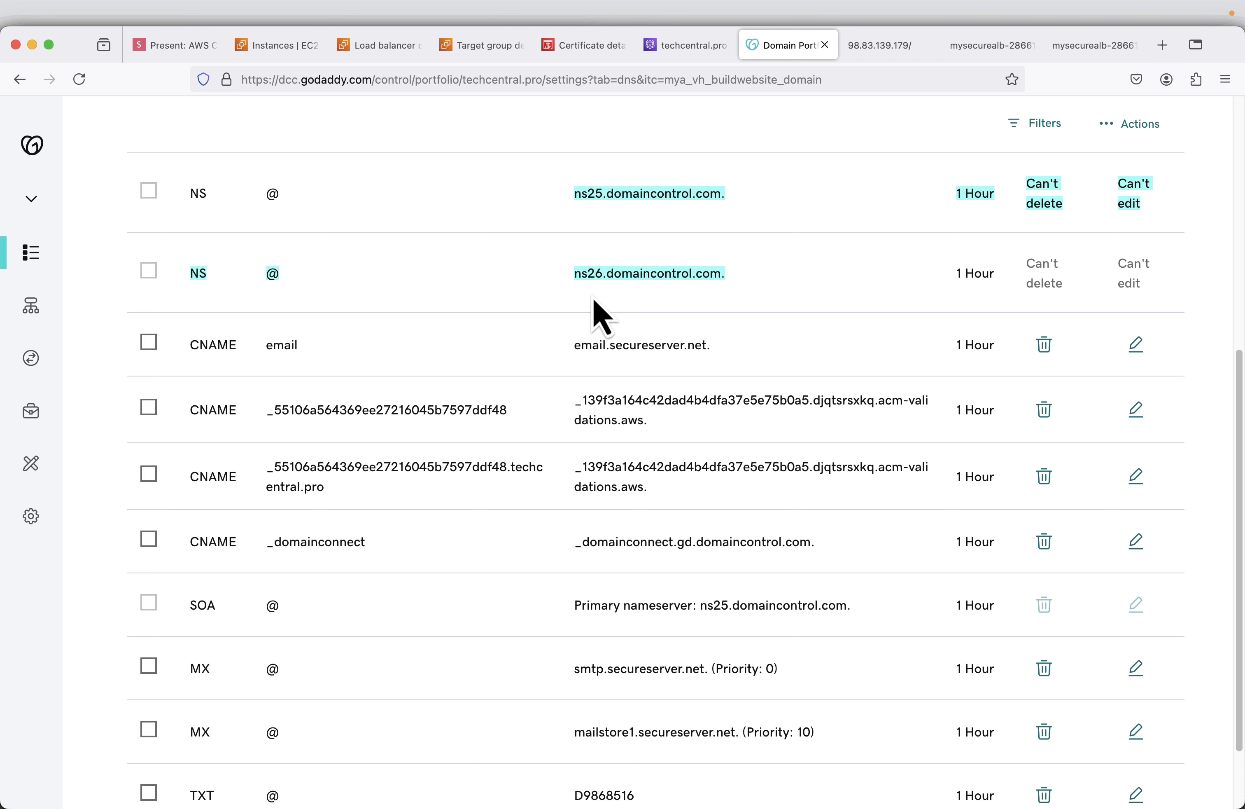
pyautogui.scroll(4, 617, 328)
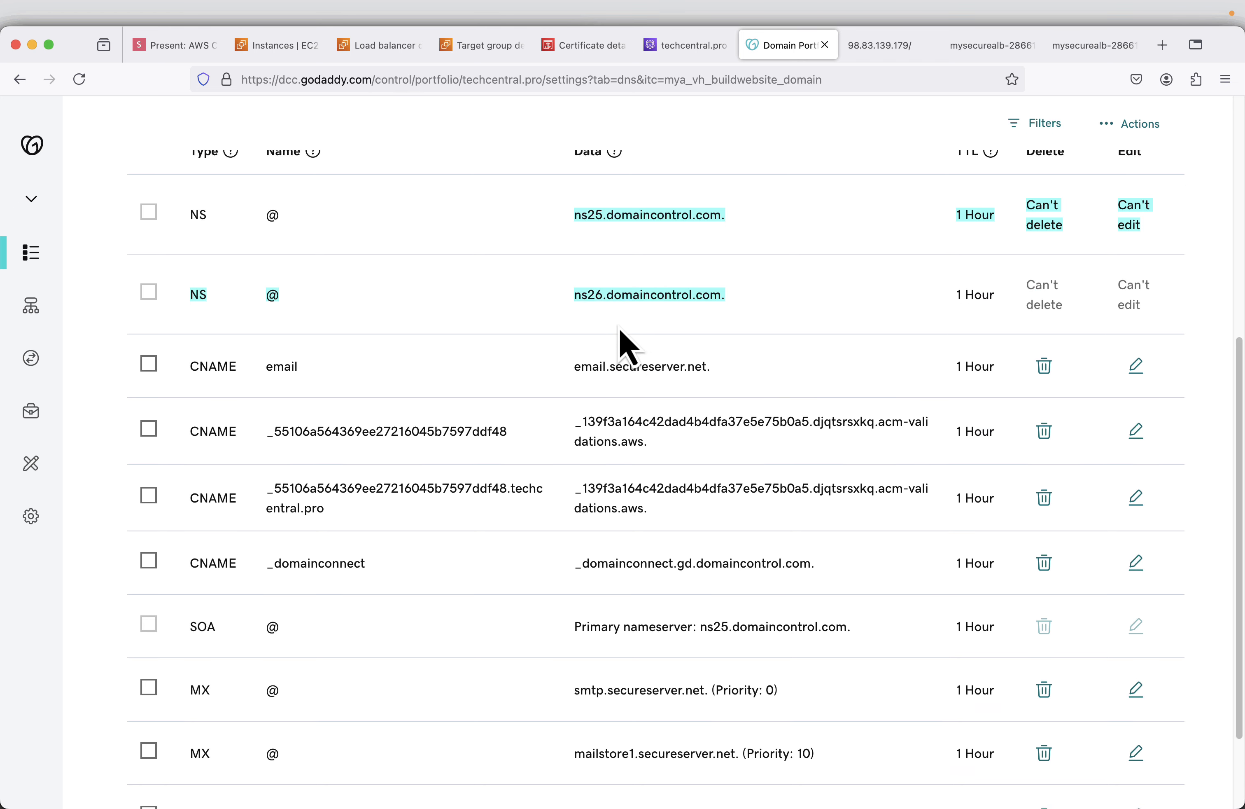
pyautogui.click(617, 329)
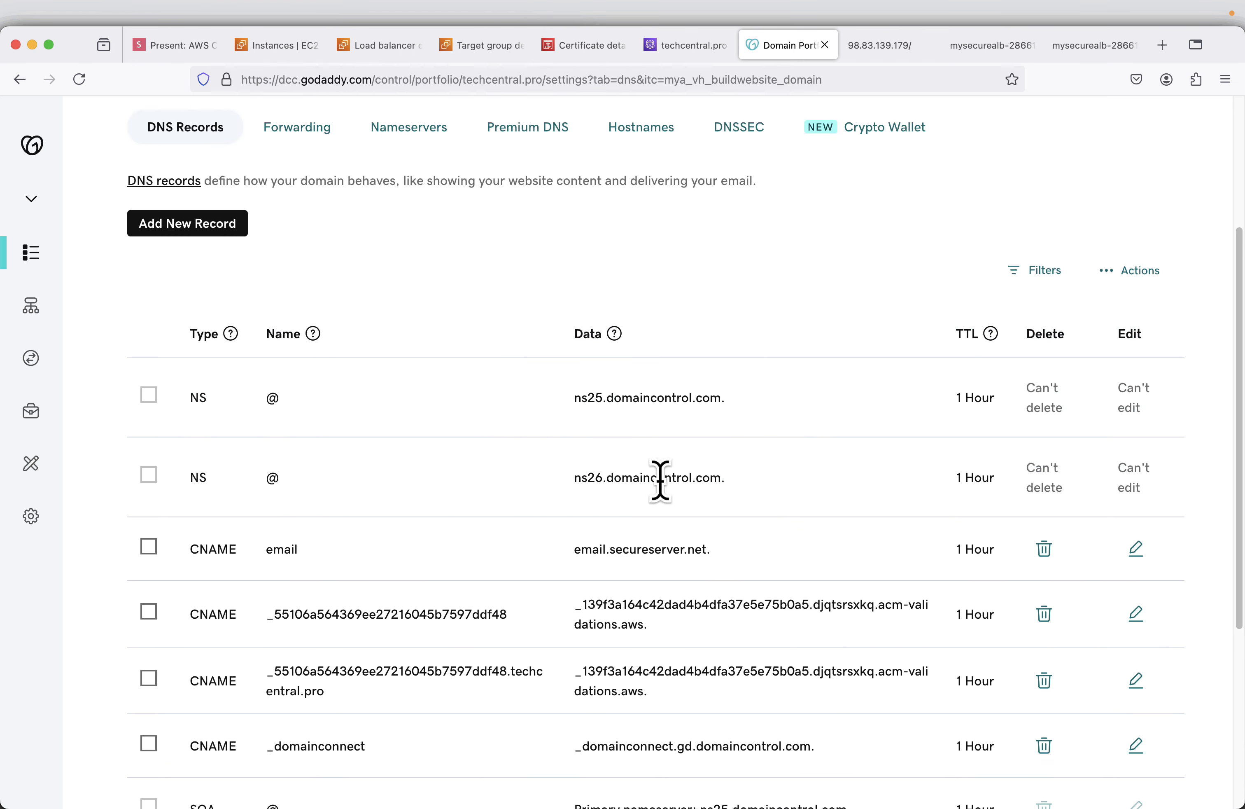
pyautogui.scroll(2, 772, 301)
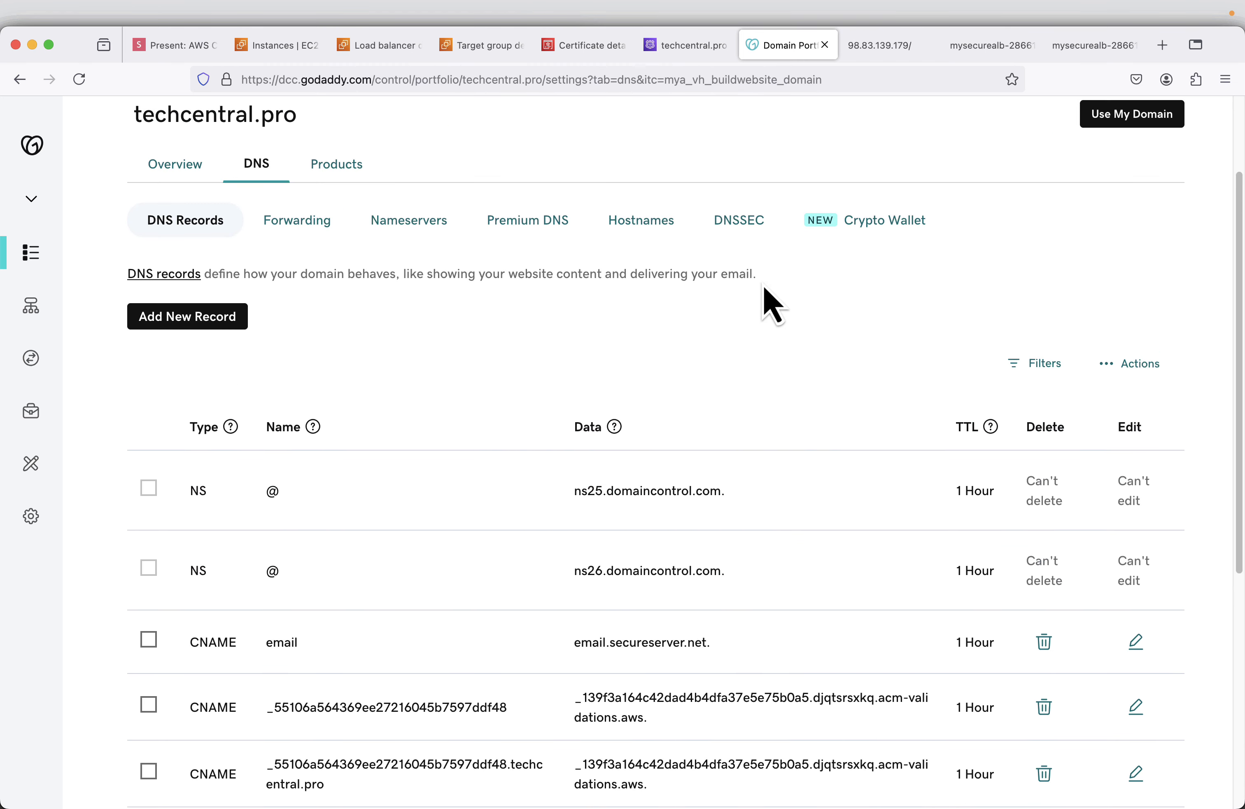
pyautogui.click(404, 221)
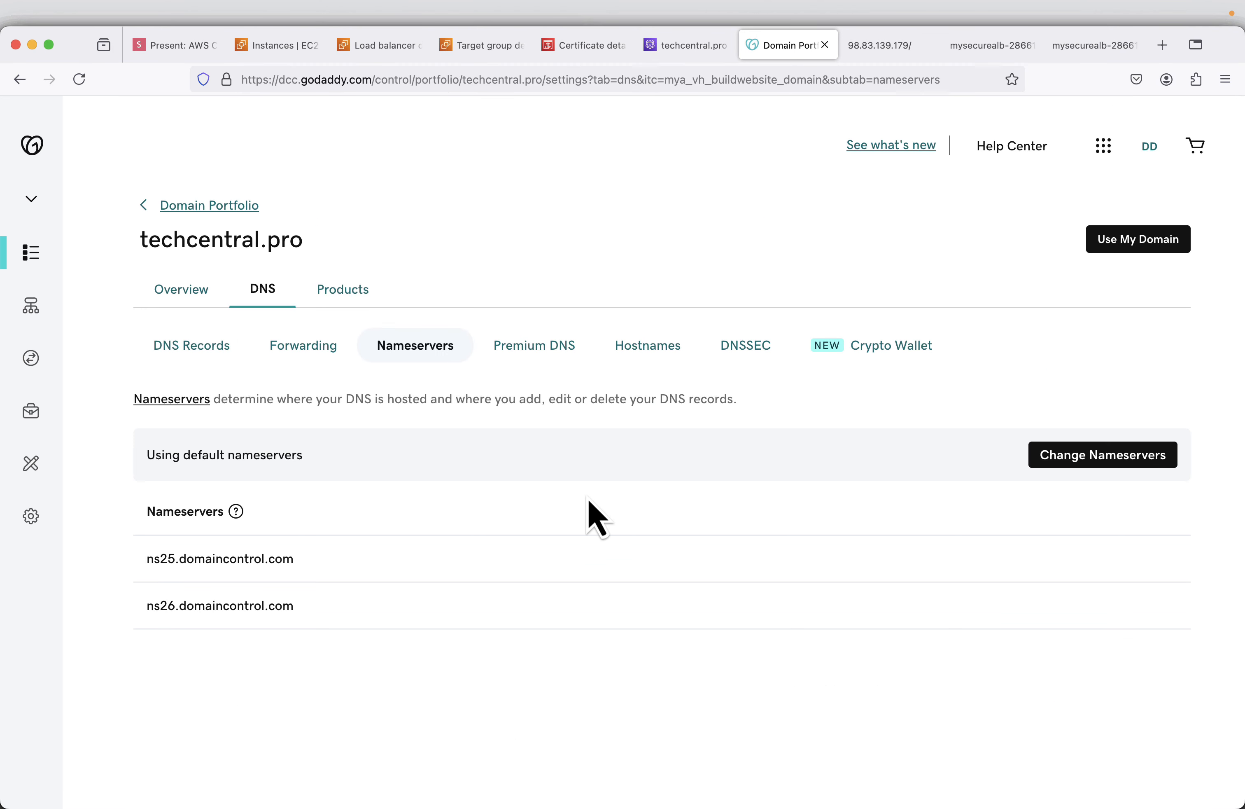
# Step: Switch to custom nameservers and enter ns-508.awsdns-63.com and ns-772.awsdns-32.net
pyautogui.click(1071, 461)
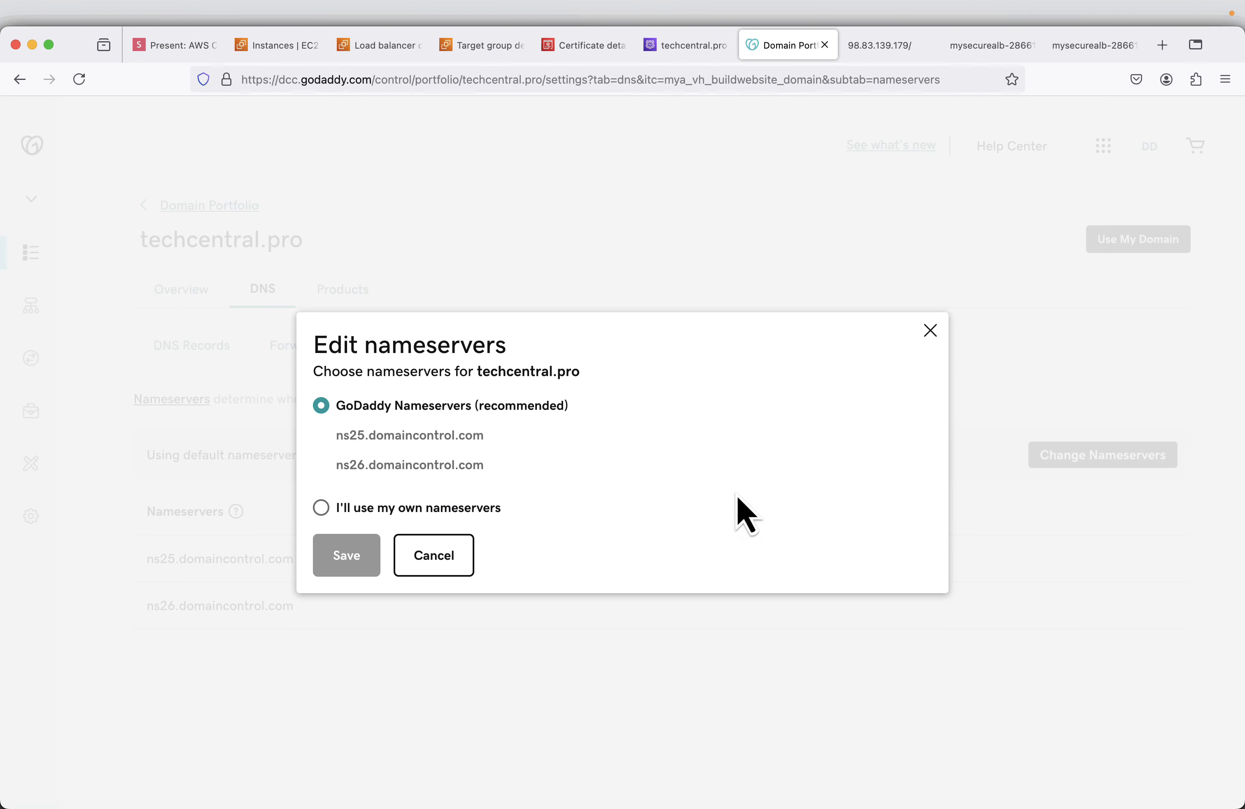
pyautogui.click(357, 509)
pyautogui.click(389, 444)
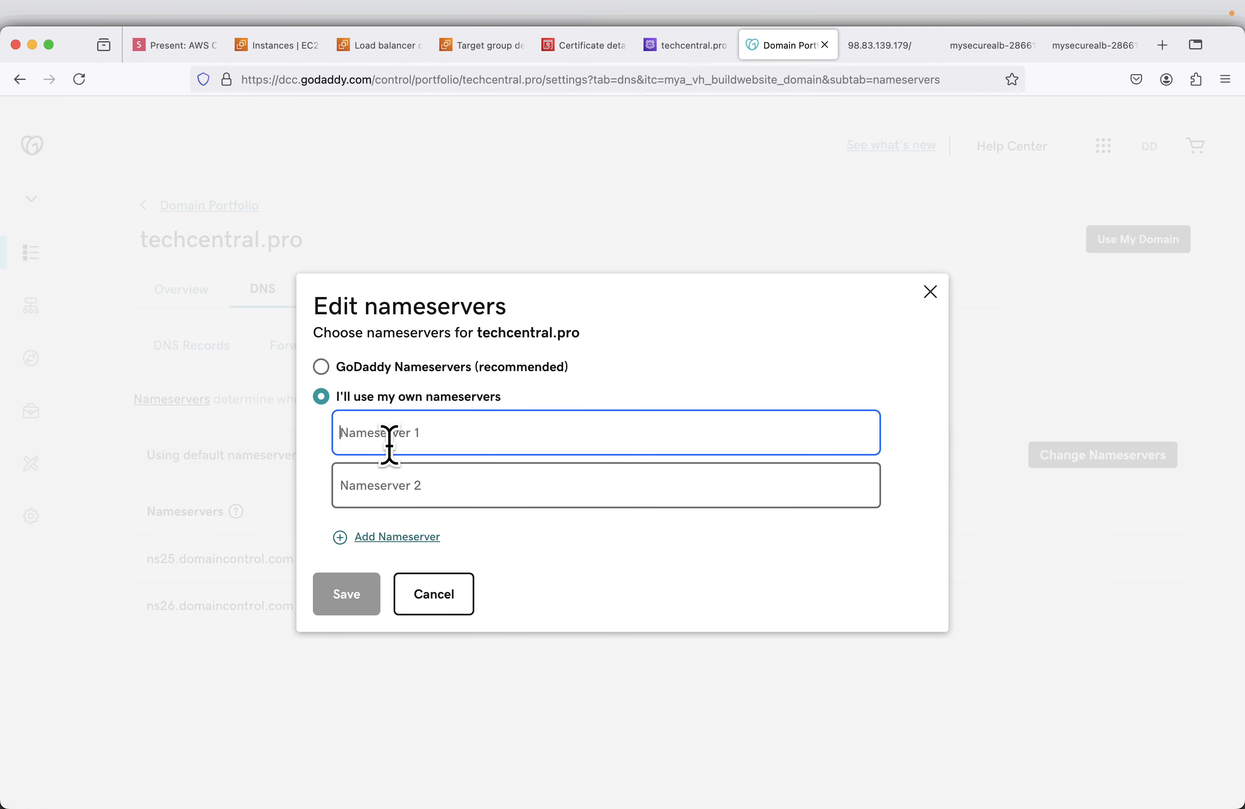
pyautogui.press('super+v')
pyautogui.click(384, 482)
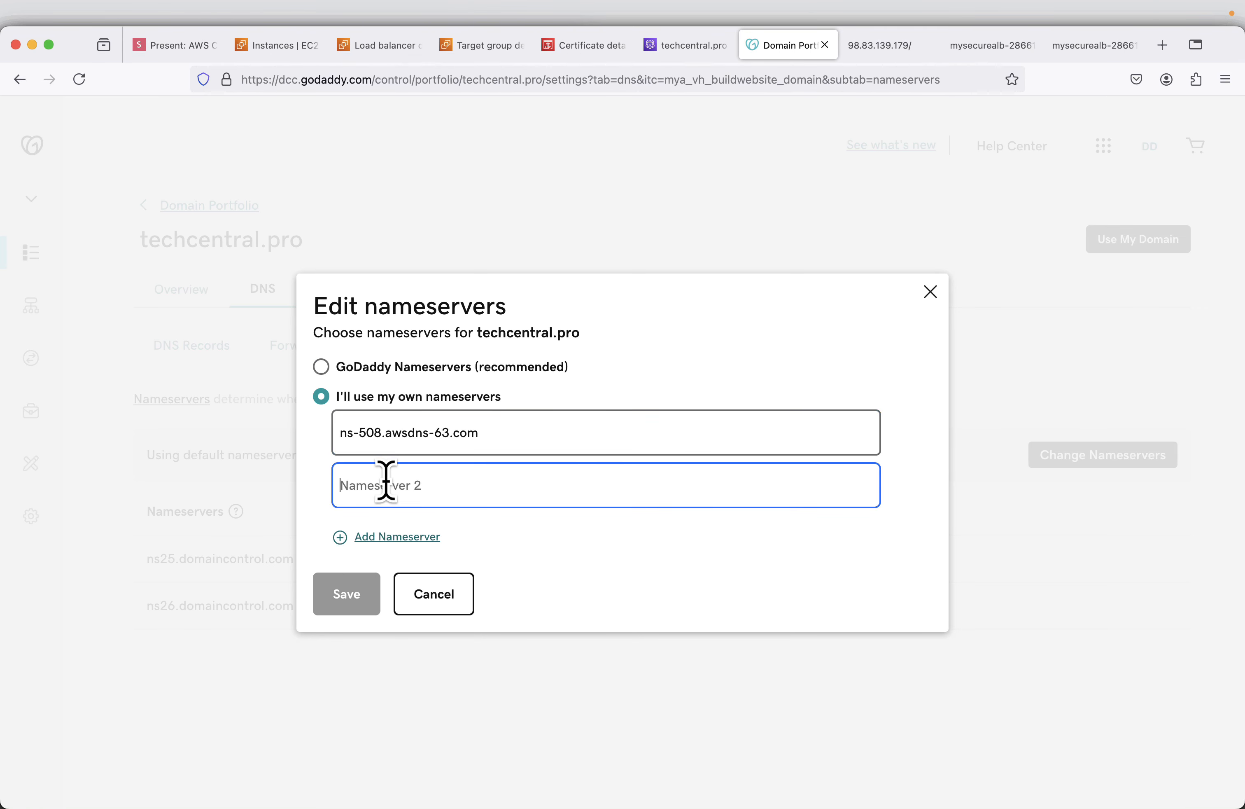
pyautogui.click(690, 53)
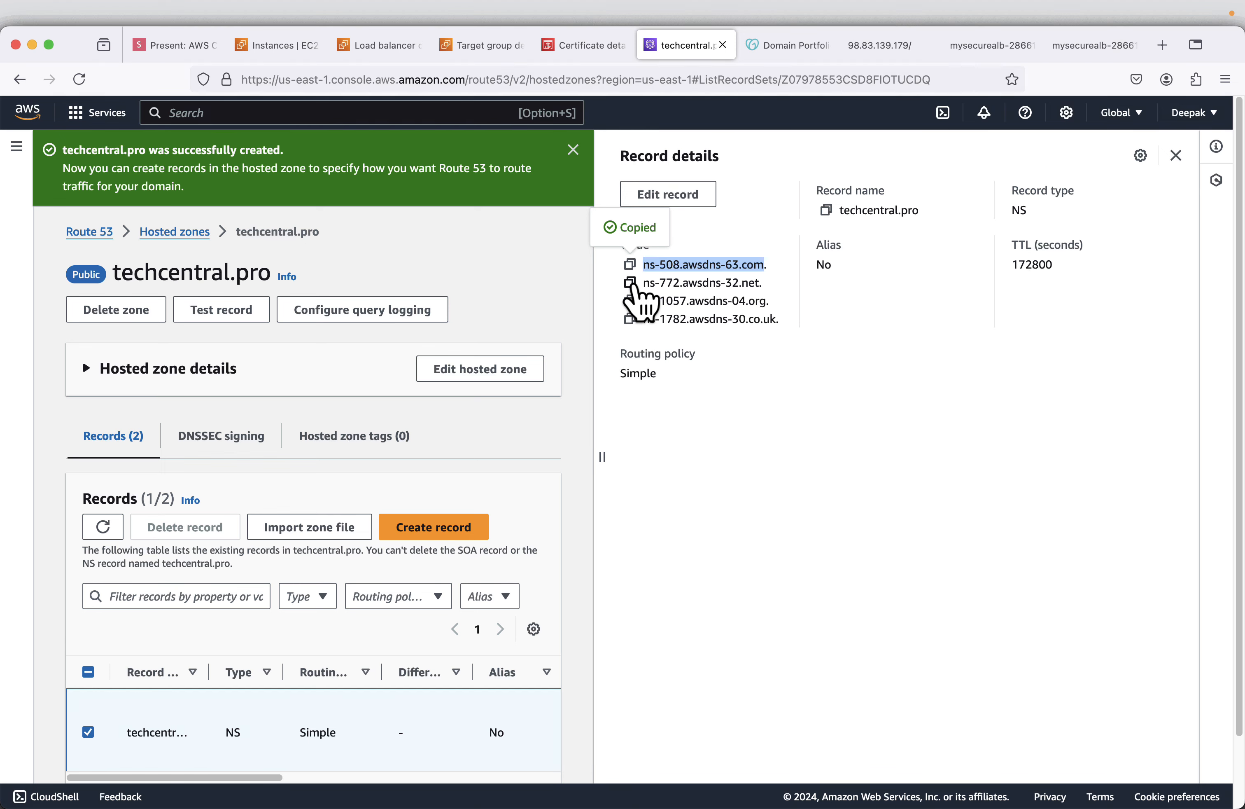
pyautogui.click(630, 282)
pyautogui.click(786, 47)
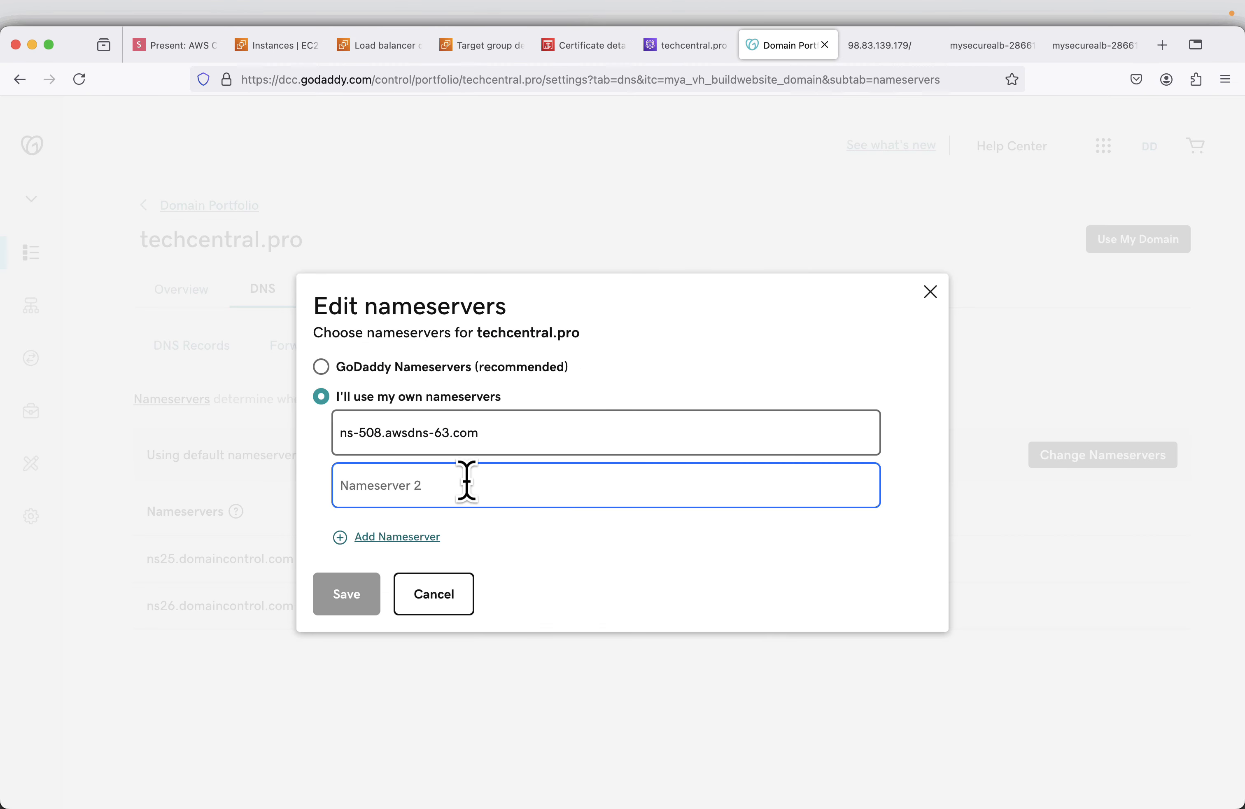
pyautogui.press('super+v')
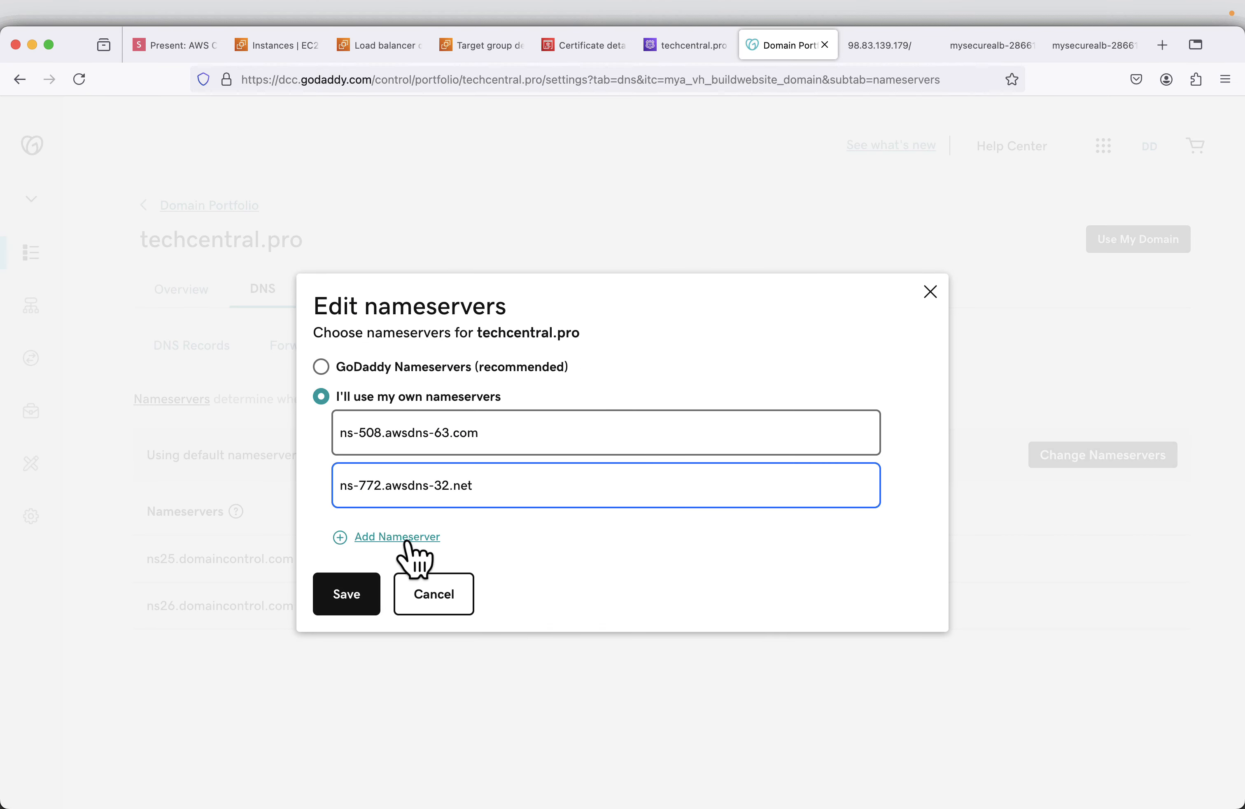
# Step: Add two more nameserver fields with ns-1057.awsdns-04.org and ns-1782.awsdns-30.co.uk
pyautogui.click(412, 538)
pyautogui.click(685, 45)
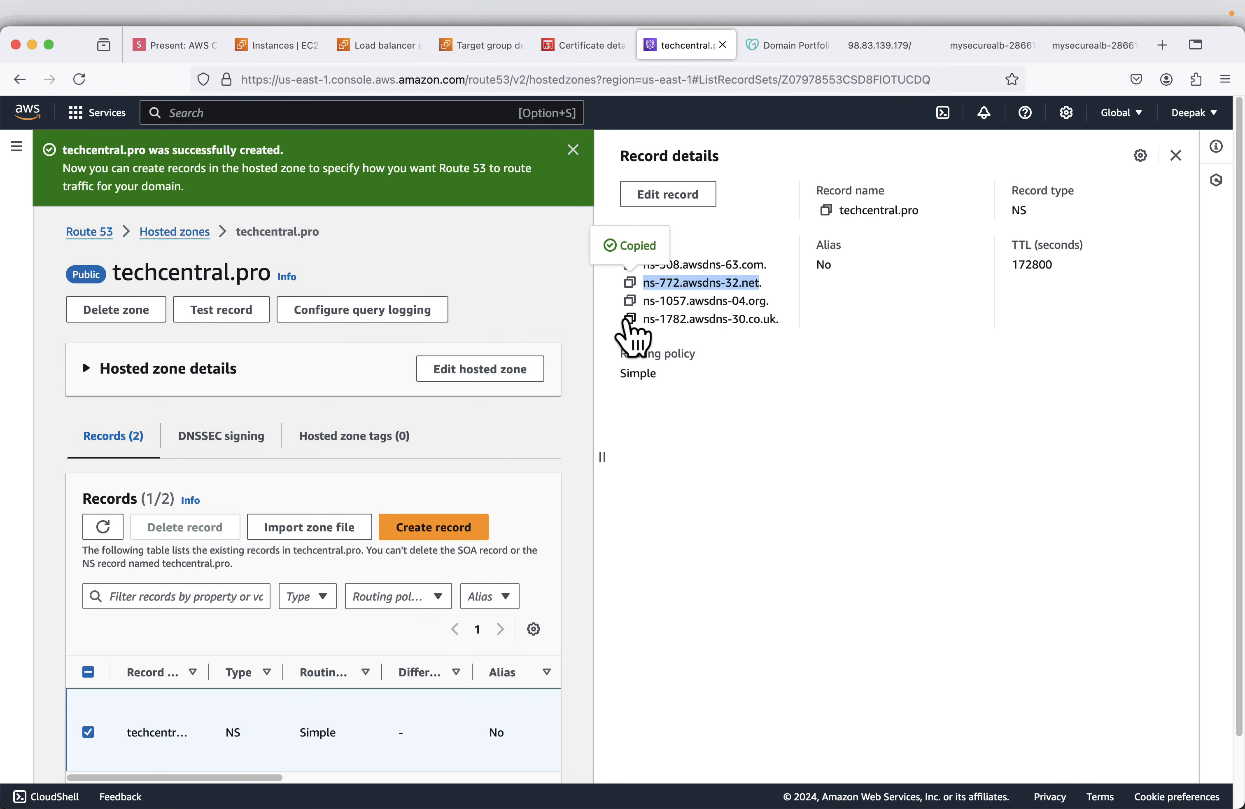
pyautogui.click(630, 300)
pyautogui.click(757, 46)
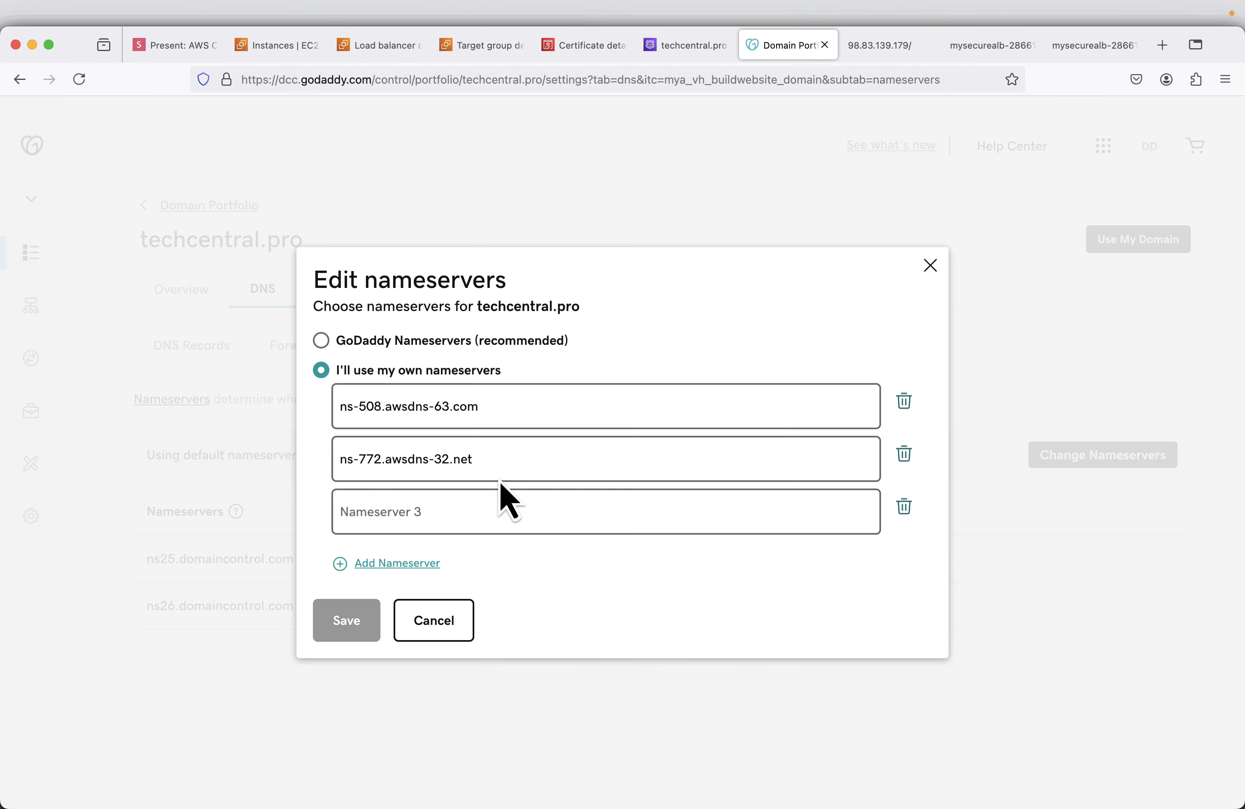
pyautogui.press('super+v')
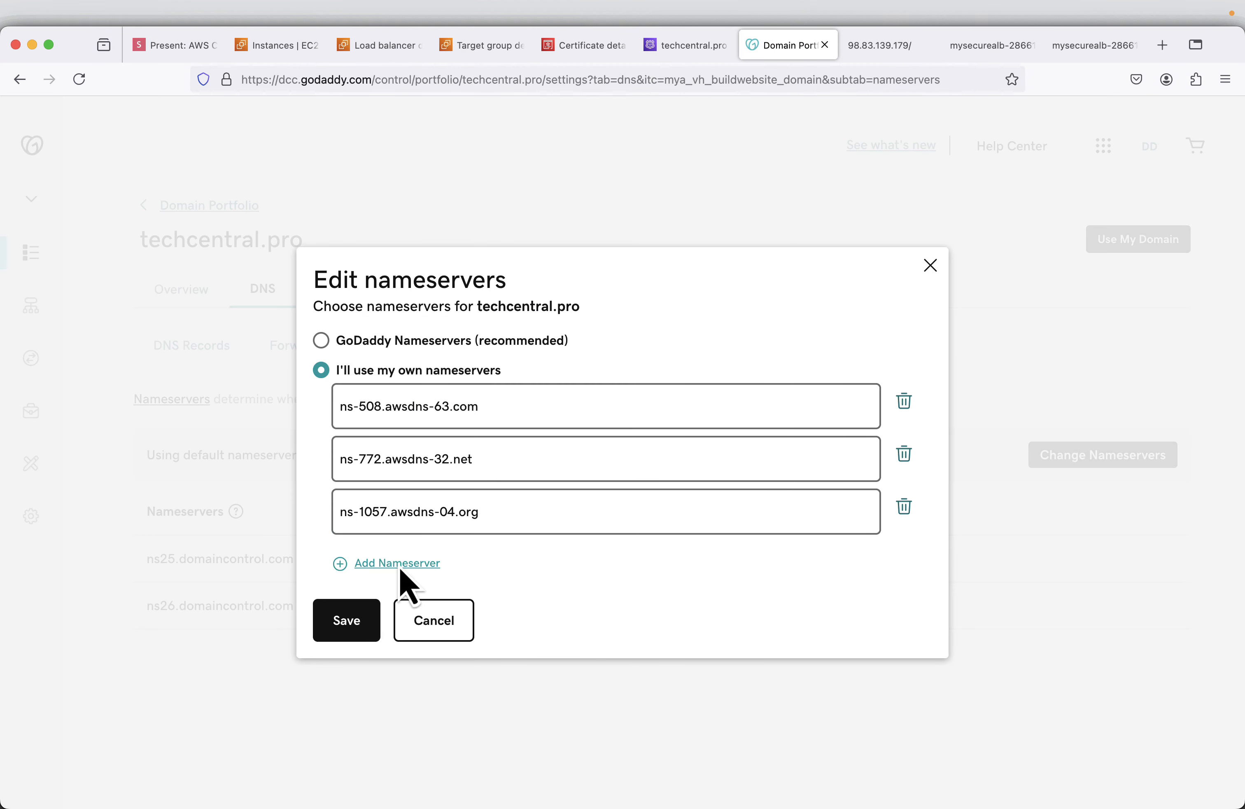
pyautogui.click(398, 564)
pyautogui.click(678, 48)
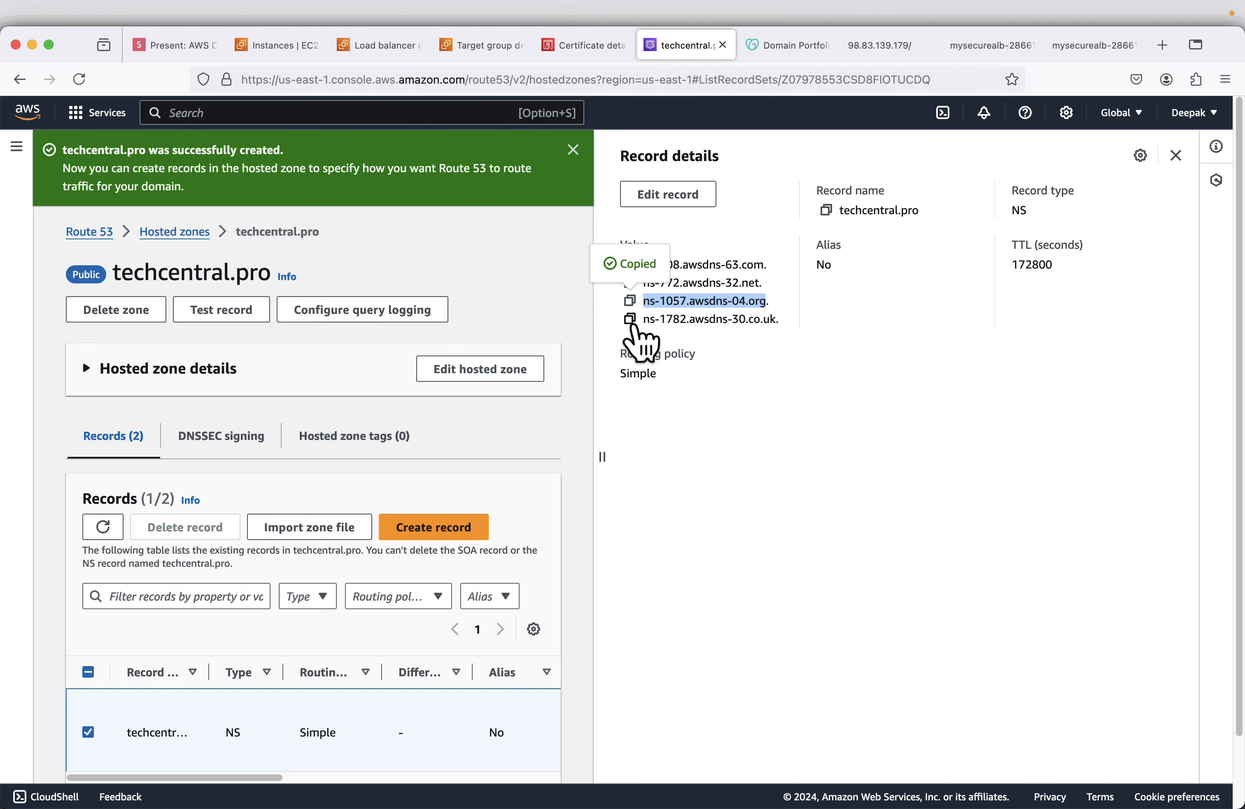
pyautogui.click(630, 319)
pyautogui.click(793, 46)
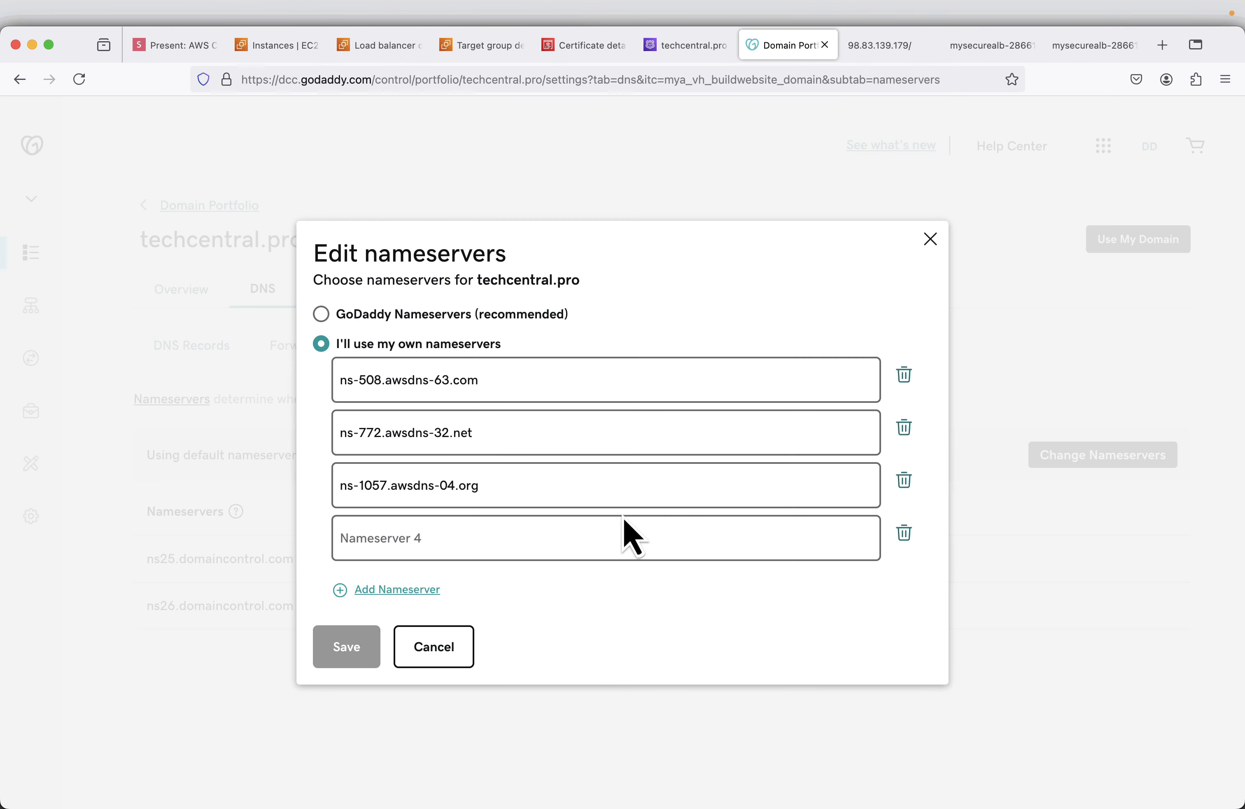
pyautogui.click(519, 531)
pyautogui.press('super+v')
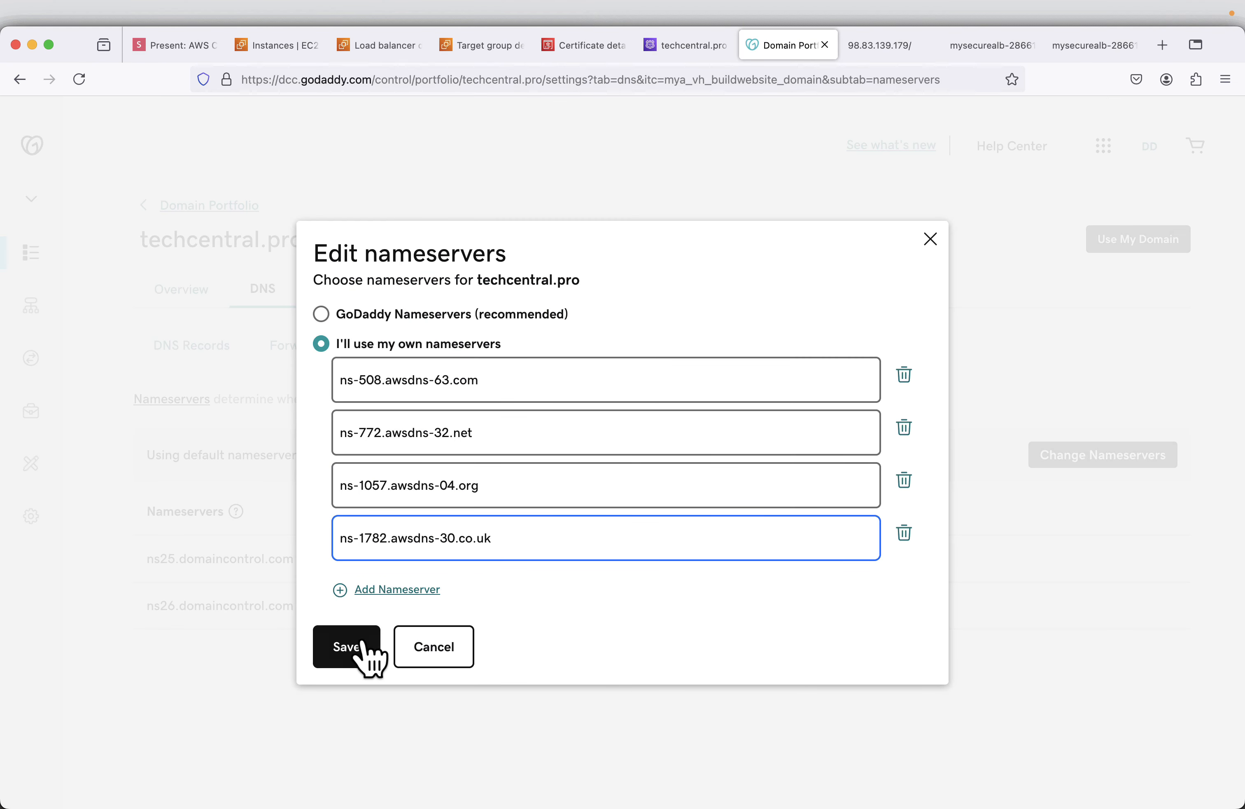
# Step: Save the four custom nameservers and confirm the change with the emailed one-time password
pyautogui.click(346, 647)
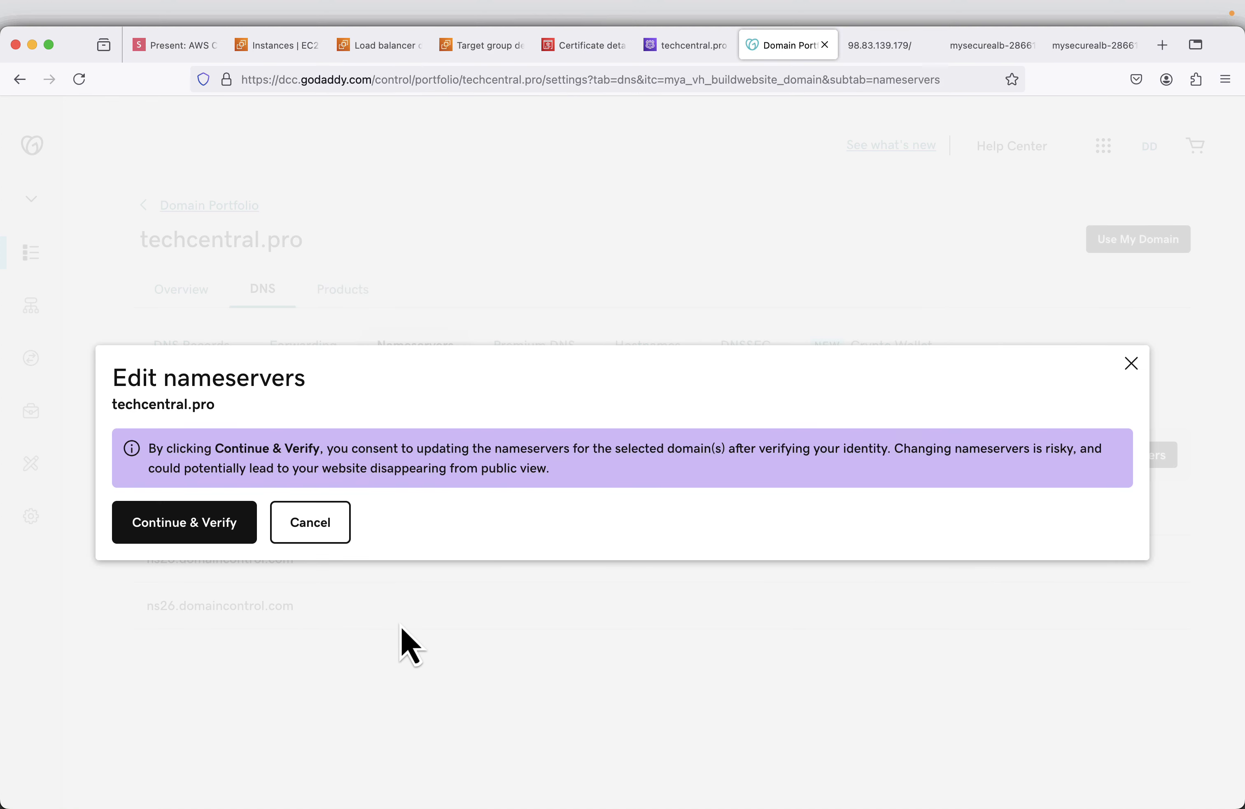
pyautogui.click(203, 525)
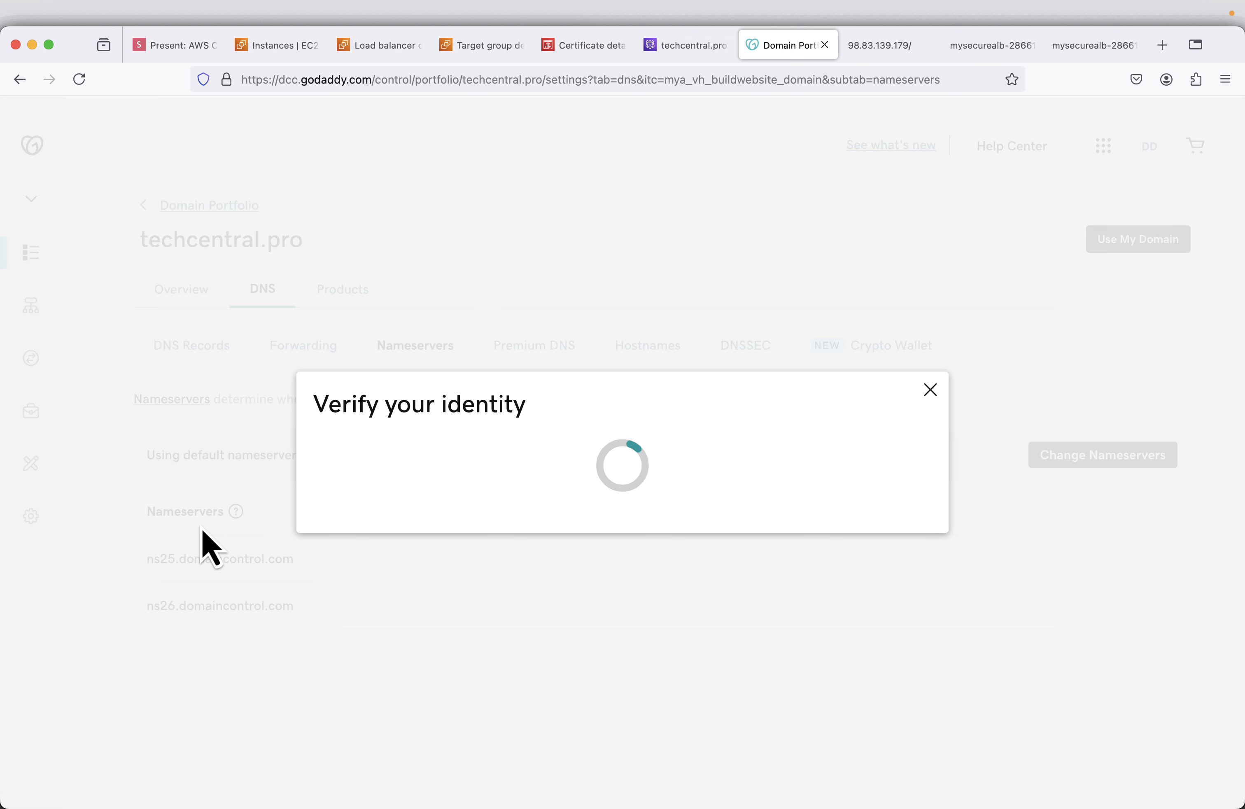
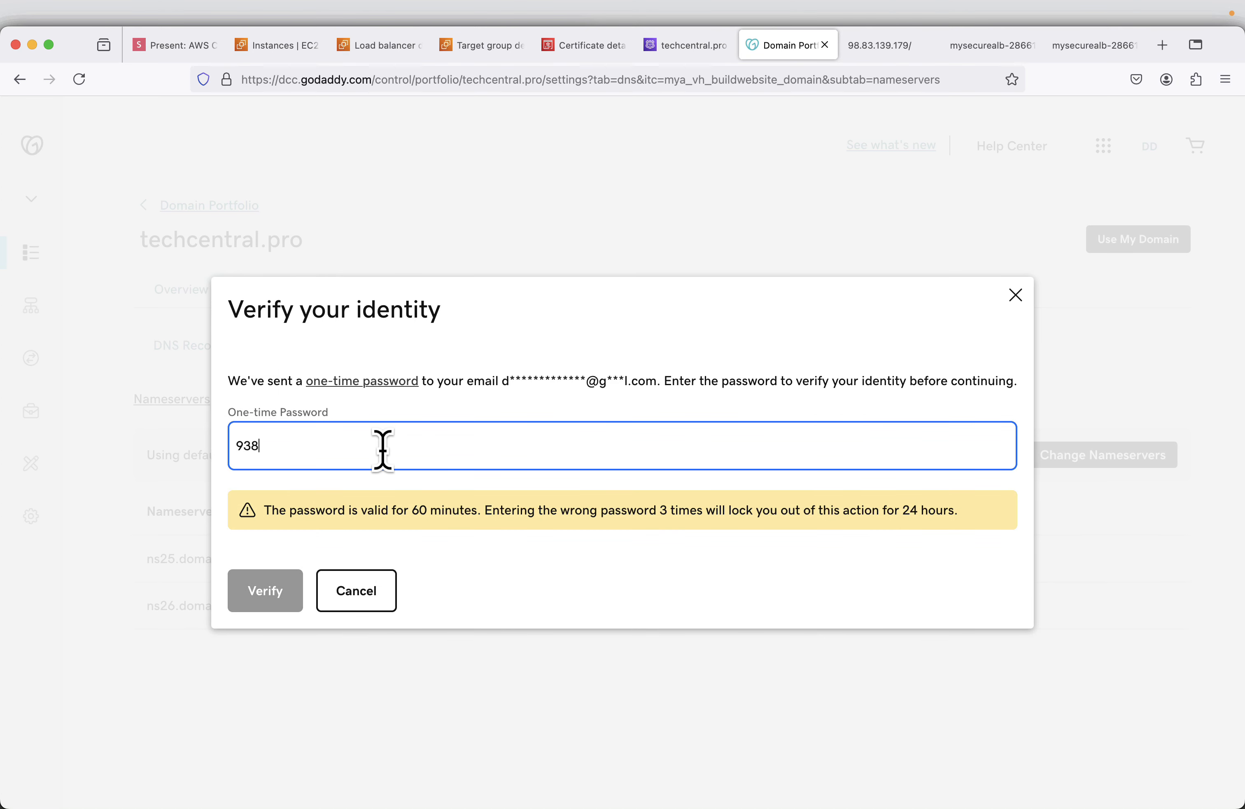
pyautogui.click(290, 592)
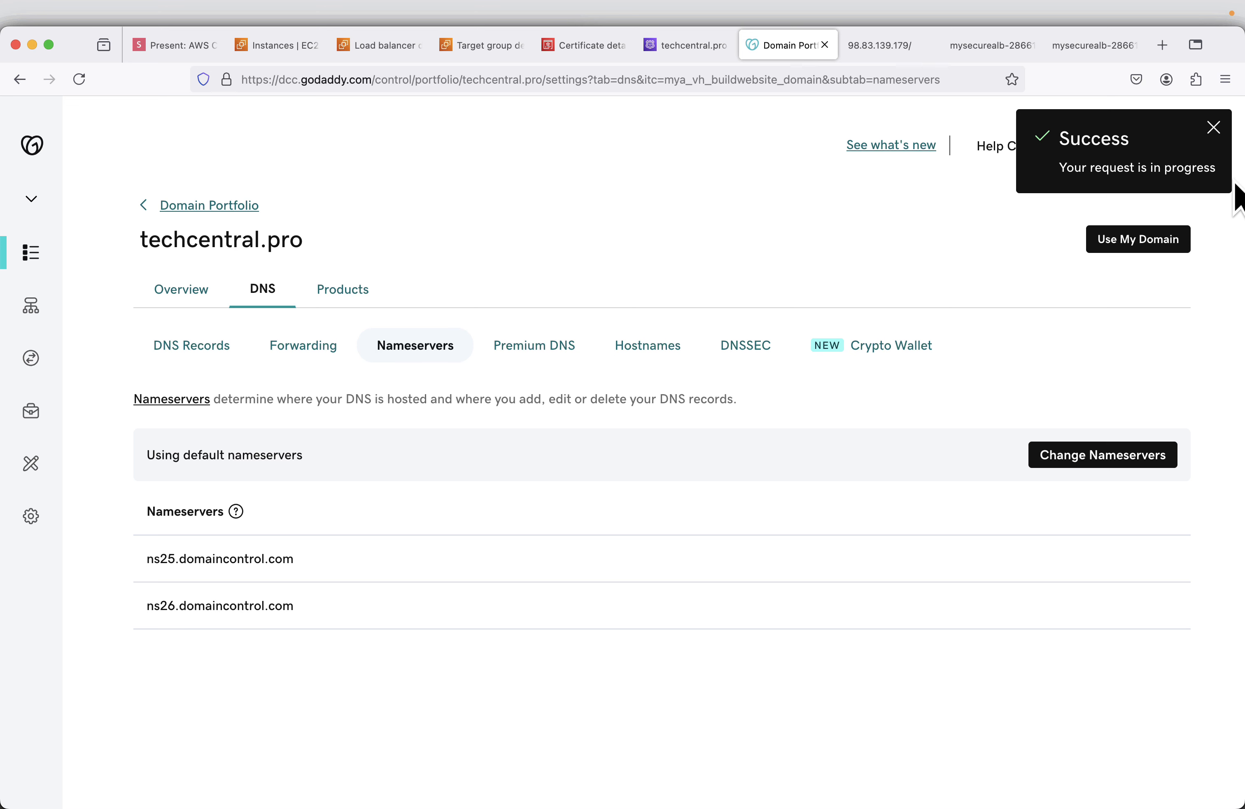
pyautogui.click(1227, 129)
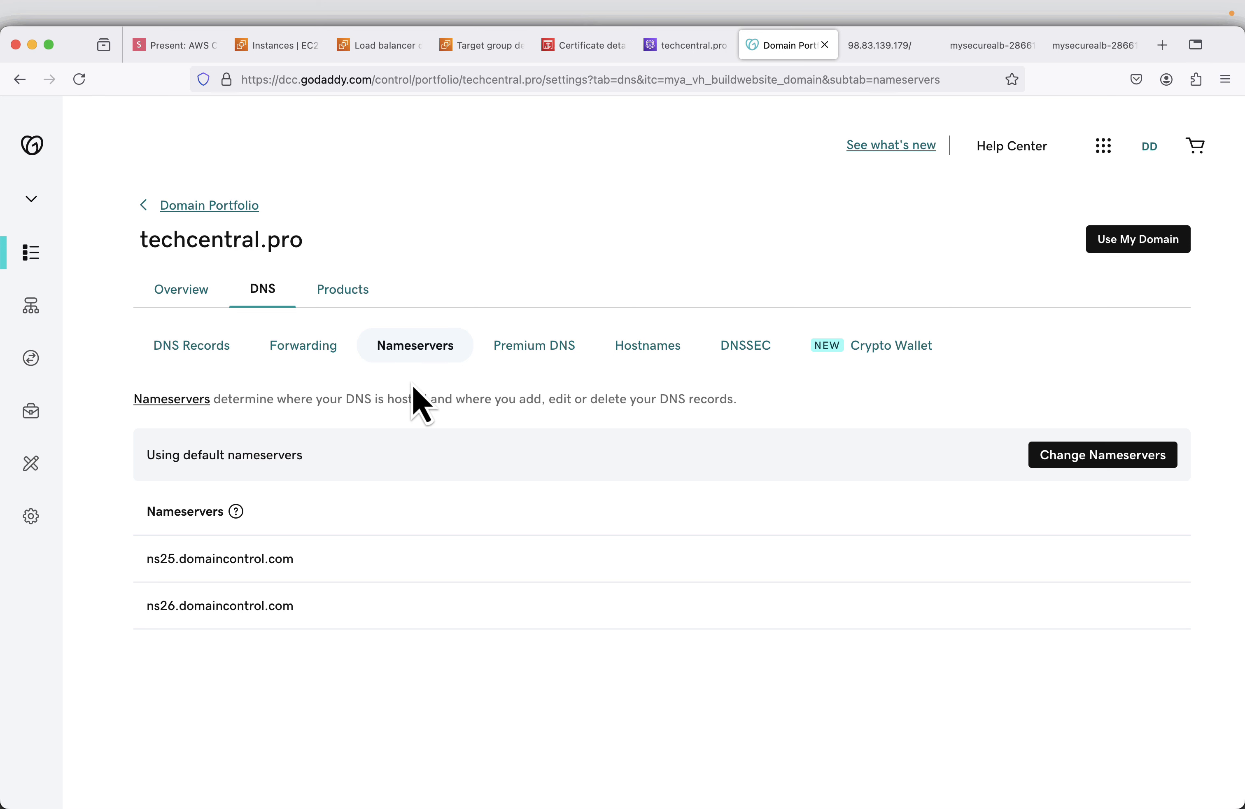
# Step: Reload techcentral.pro's DNS Records to show the 'nameservers not managed by GoDaddy' notice
pyautogui.click(198, 350)
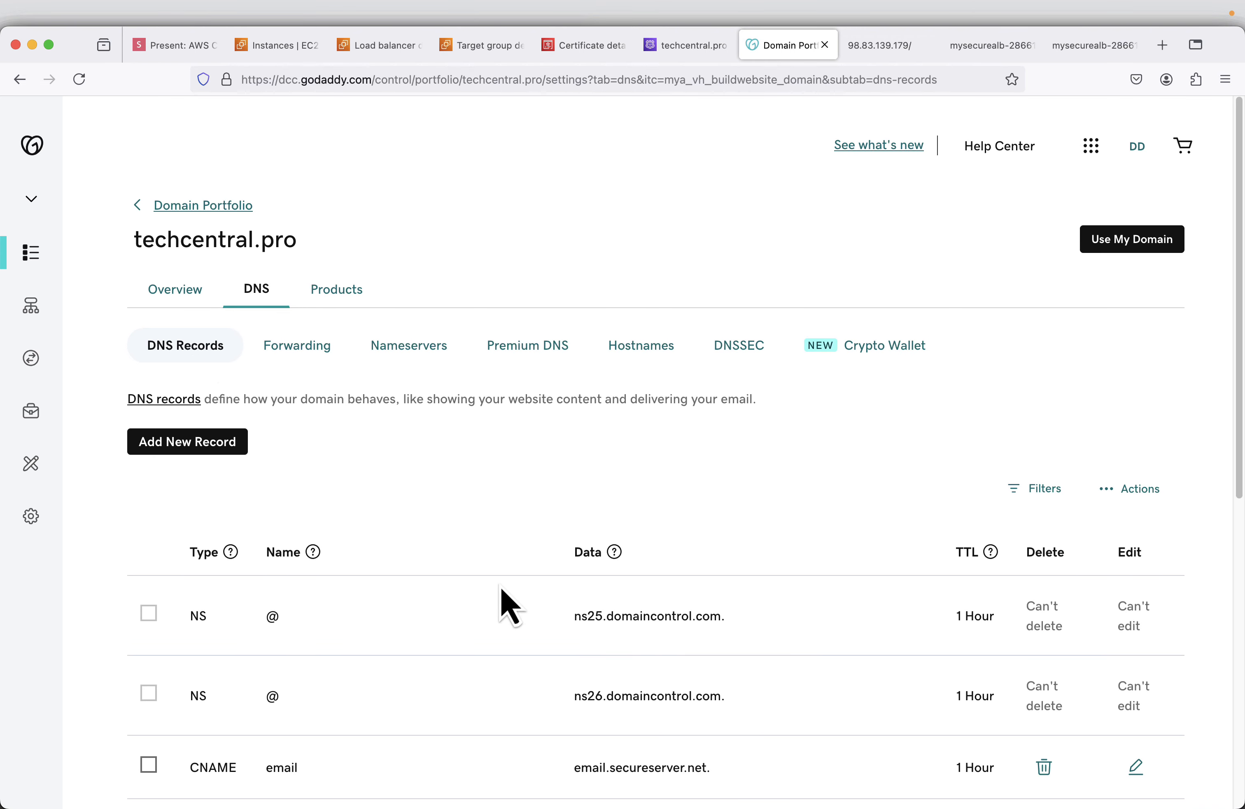
pyautogui.scroll(-5, 472, 548)
pyautogui.scroll(-2, 478, 515)
pyautogui.scroll(6, 475, 525)
pyautogui.click(83, 87)
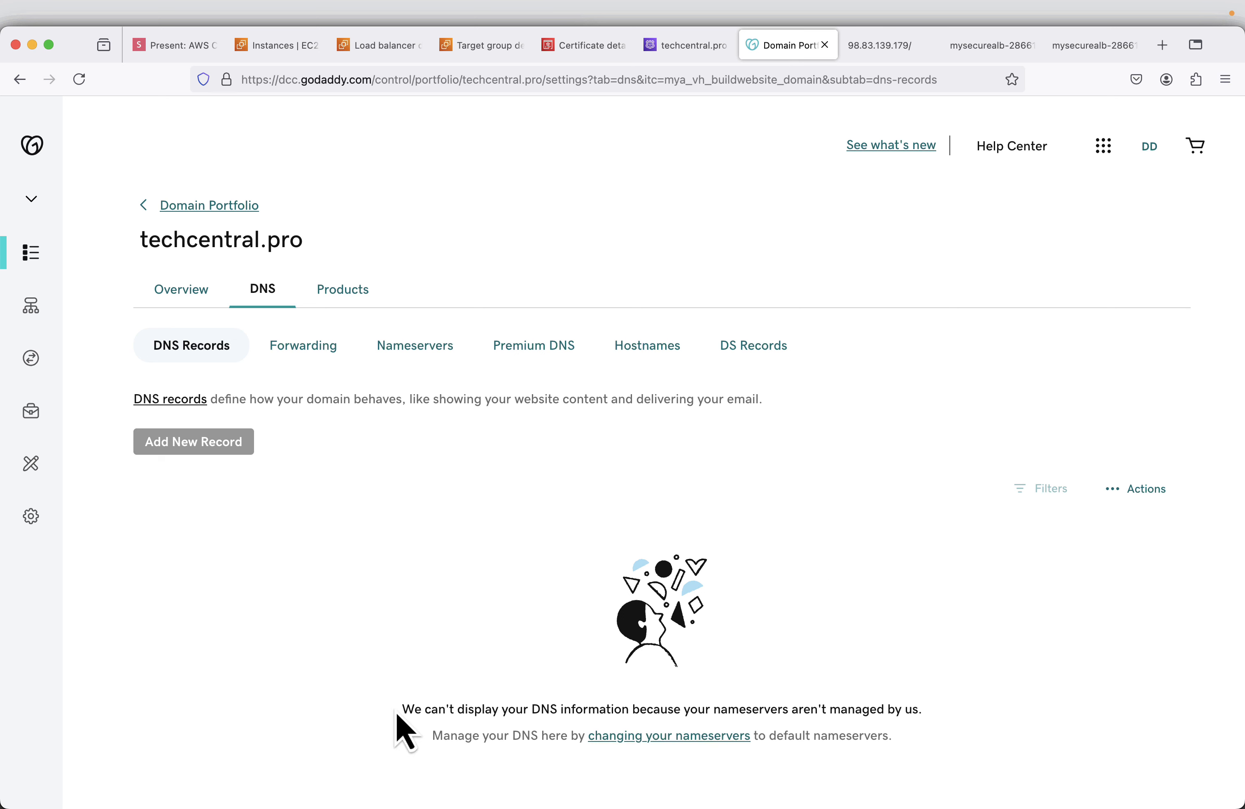
pyautogui.moveTo(414, 708); pyautogui.dragTo(978, 714)
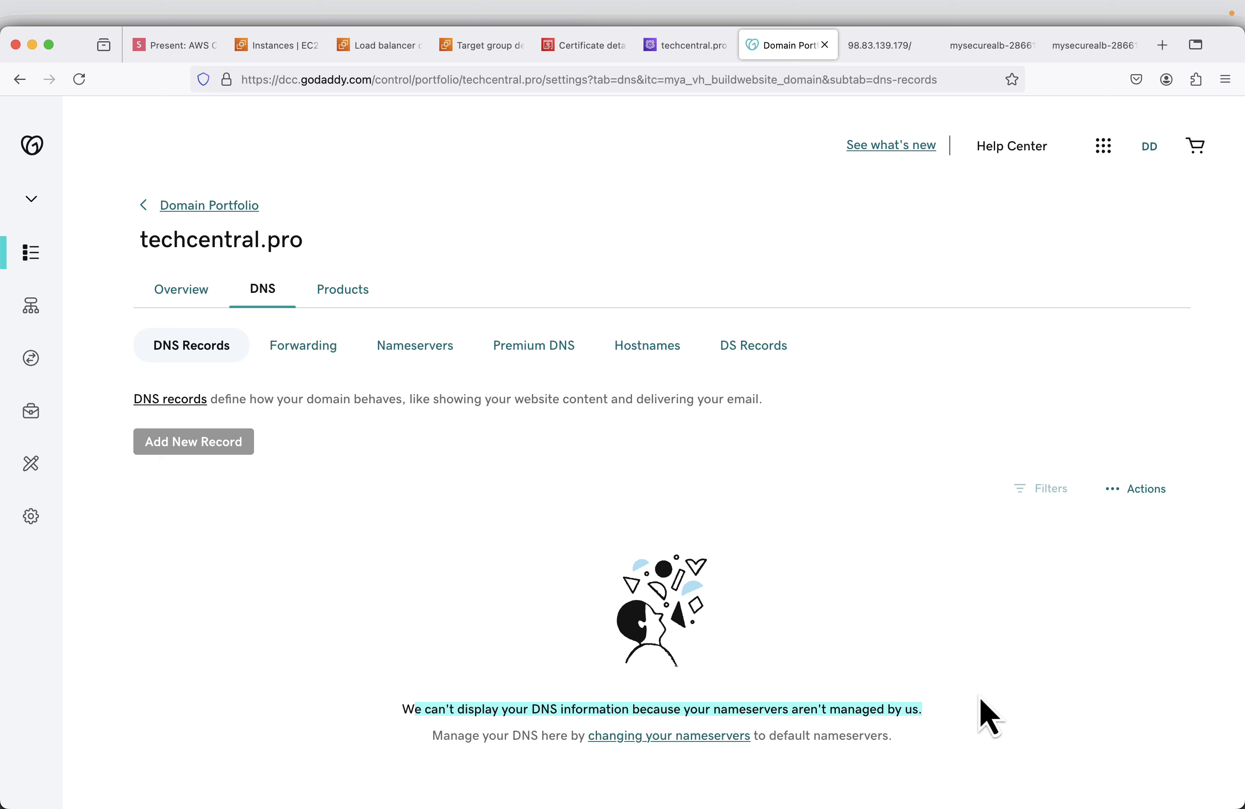
# Step: Step through the nameserver, Continue & Verify and custom-nameserver slides, then return to the hosted zone
pyautogui.click(693, 48)
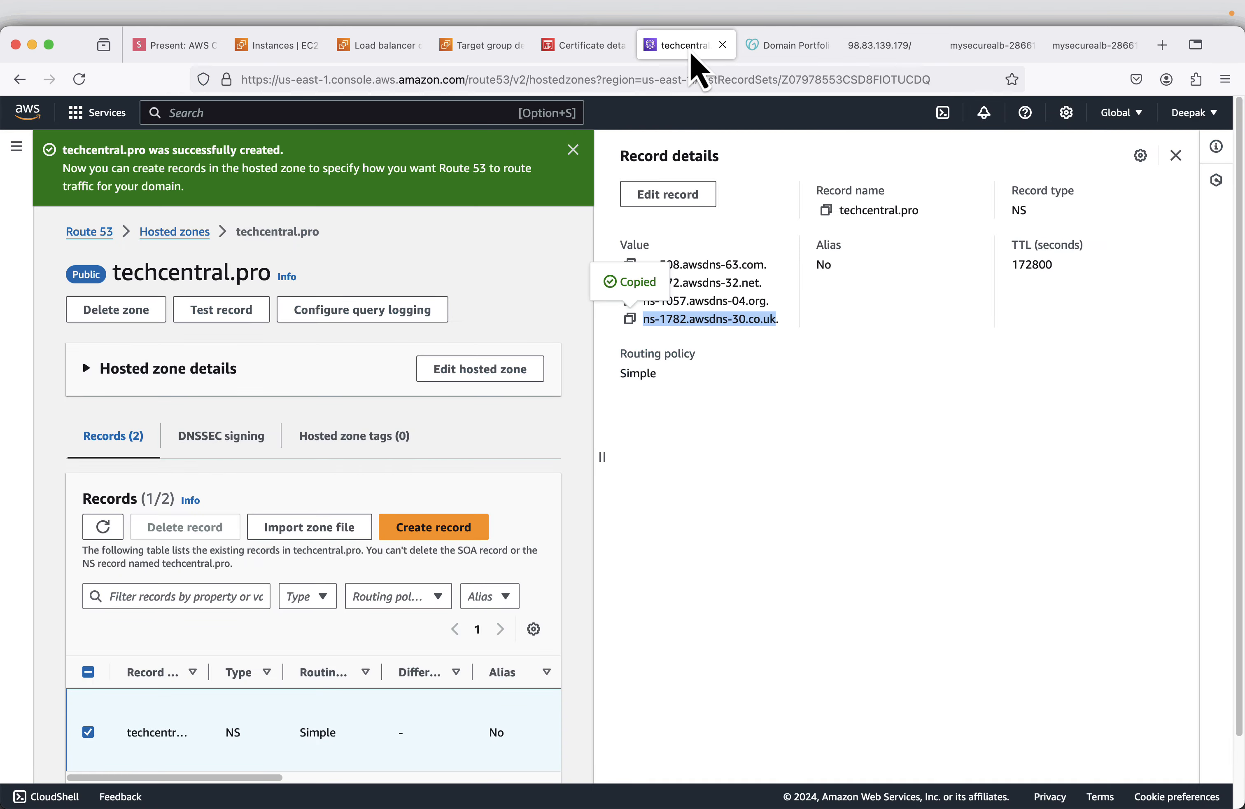
pyautogui.click(176, 46)
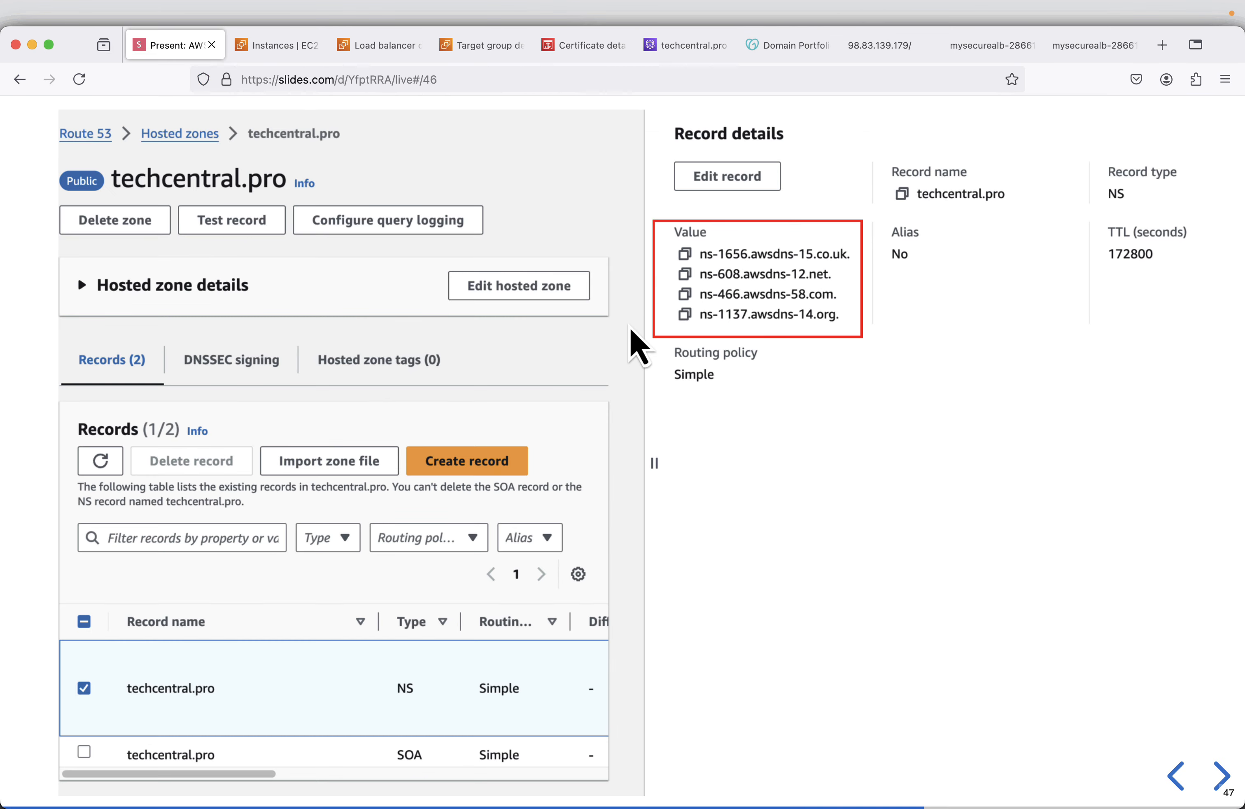
pyautogui.press('Right')
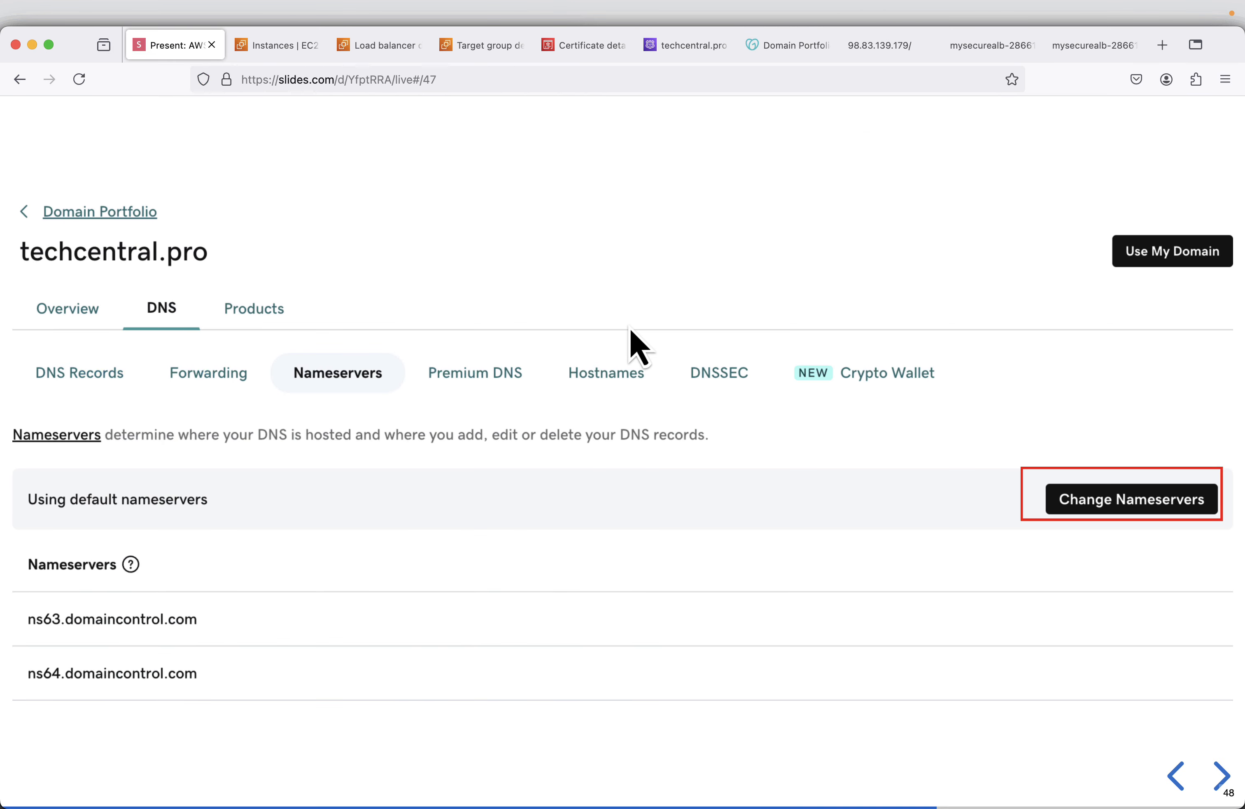
pyautogui.press('Right')
pyautogui.press('Right')
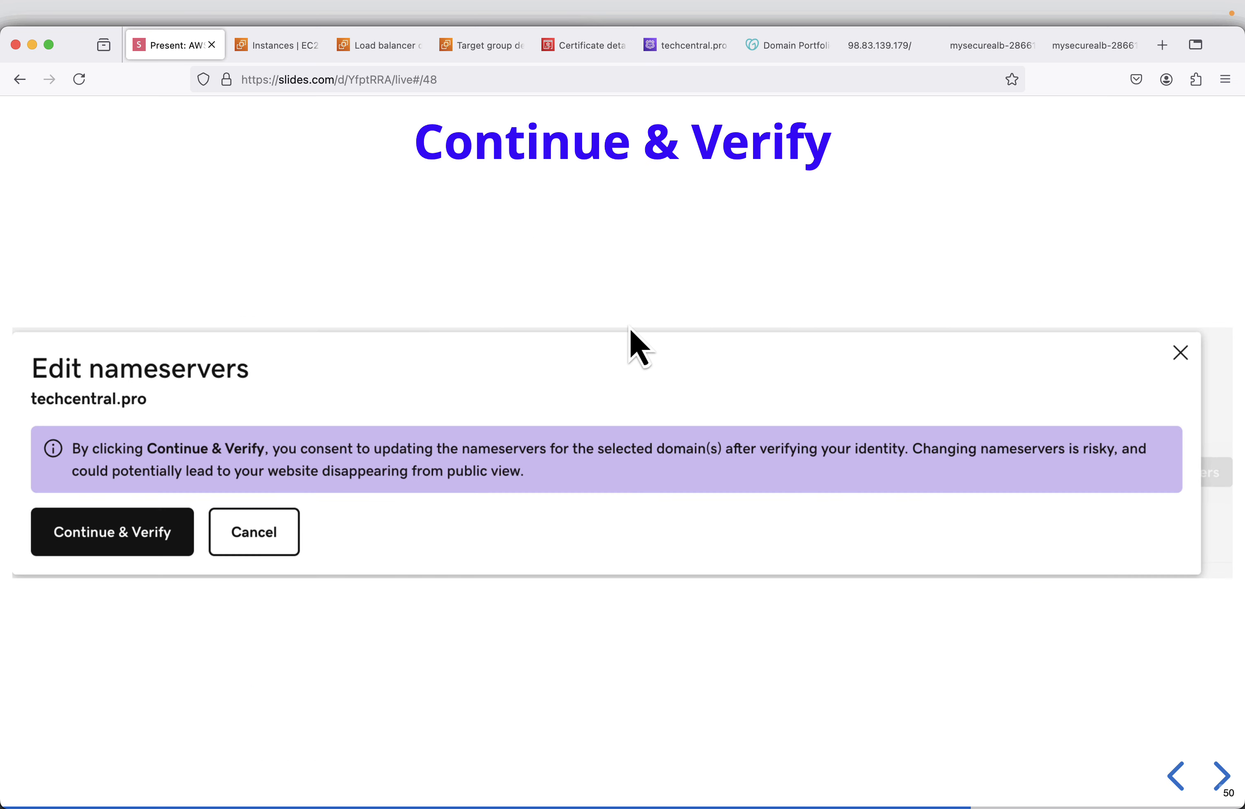
pyautogui.press('Right')
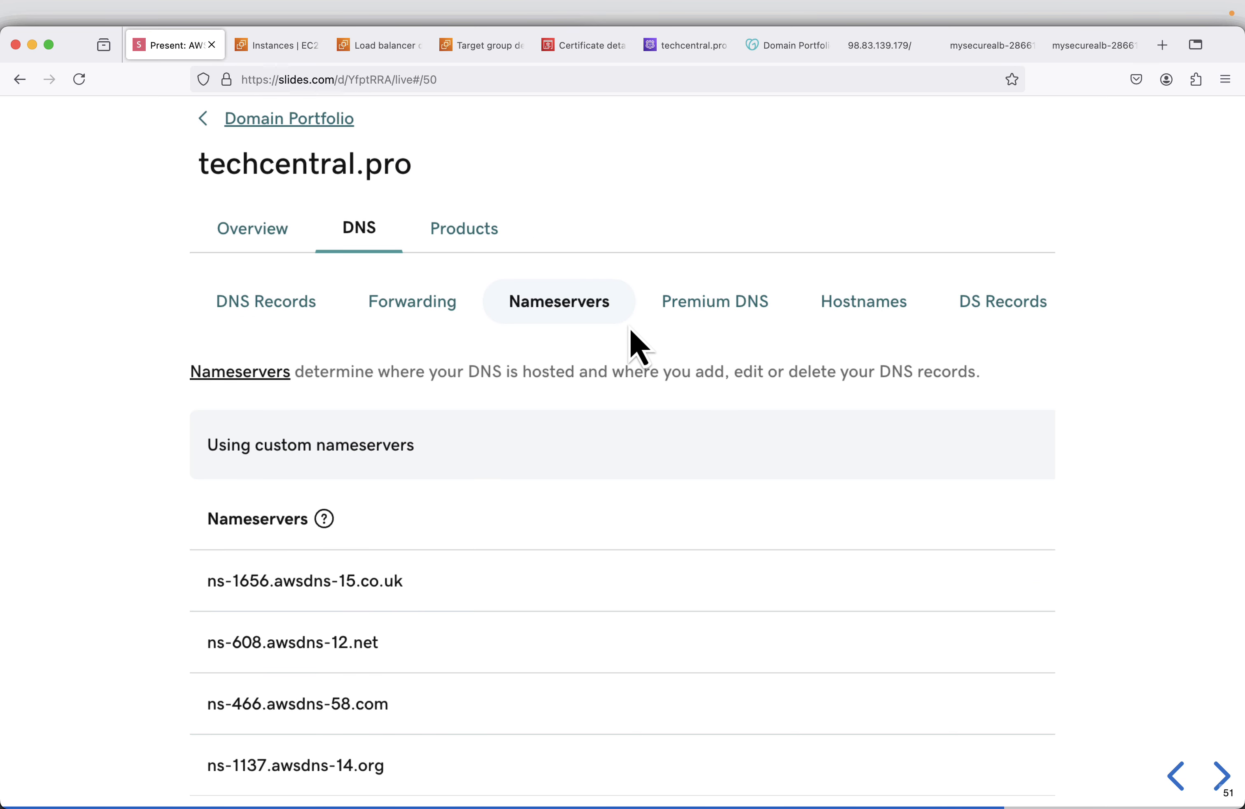
pyautogui.press('Right')
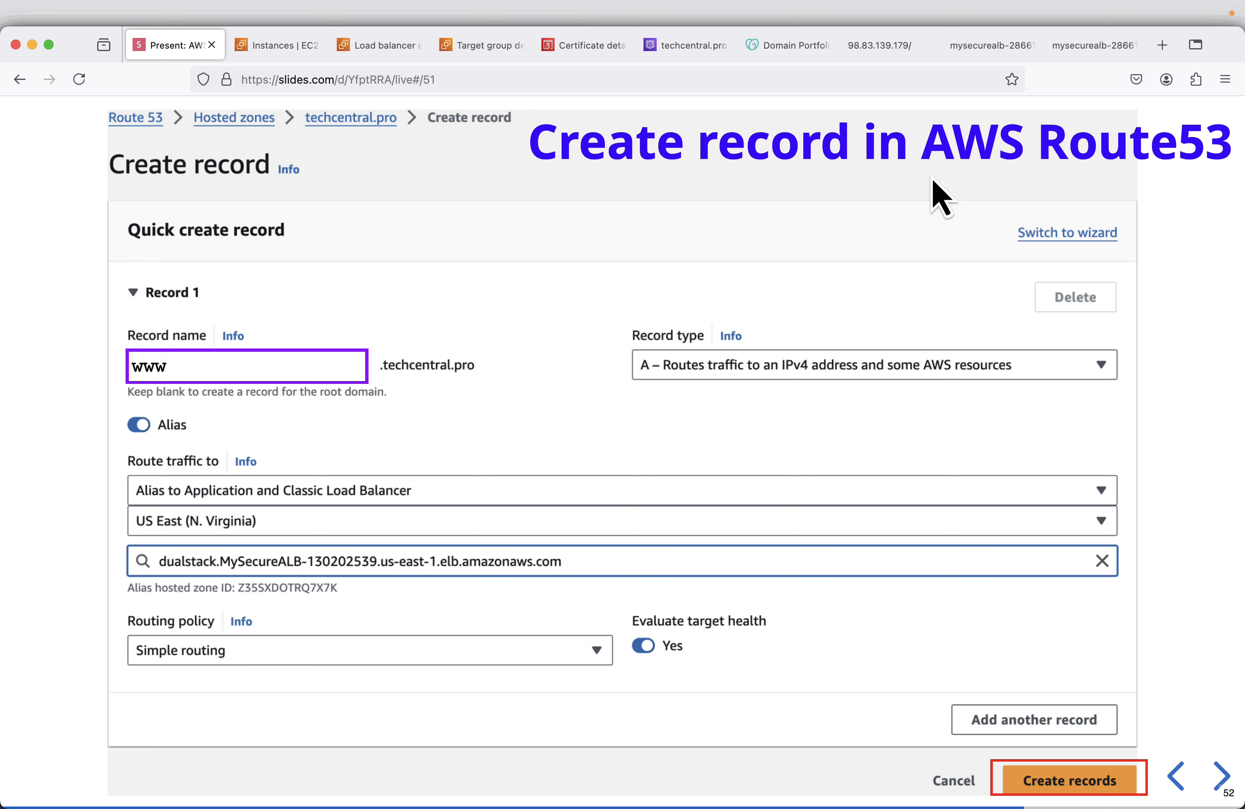
pyautogui.moveTo(175, 370)
pyautogui.moveTo(343, 379)
pyautogui.click(687, 52)
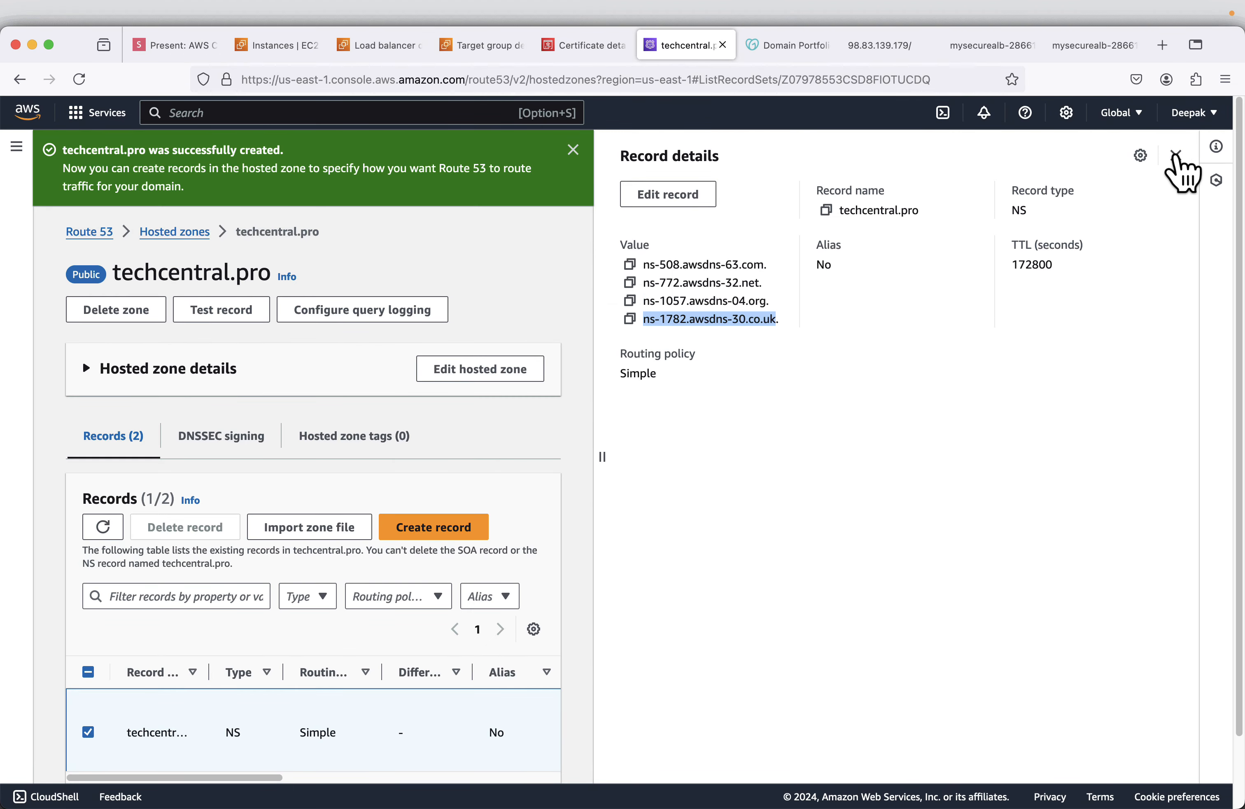
# Step: Start a new www record in techcentral.pro as an A record with Alias enabled
pyautogui.click(1176, 154)
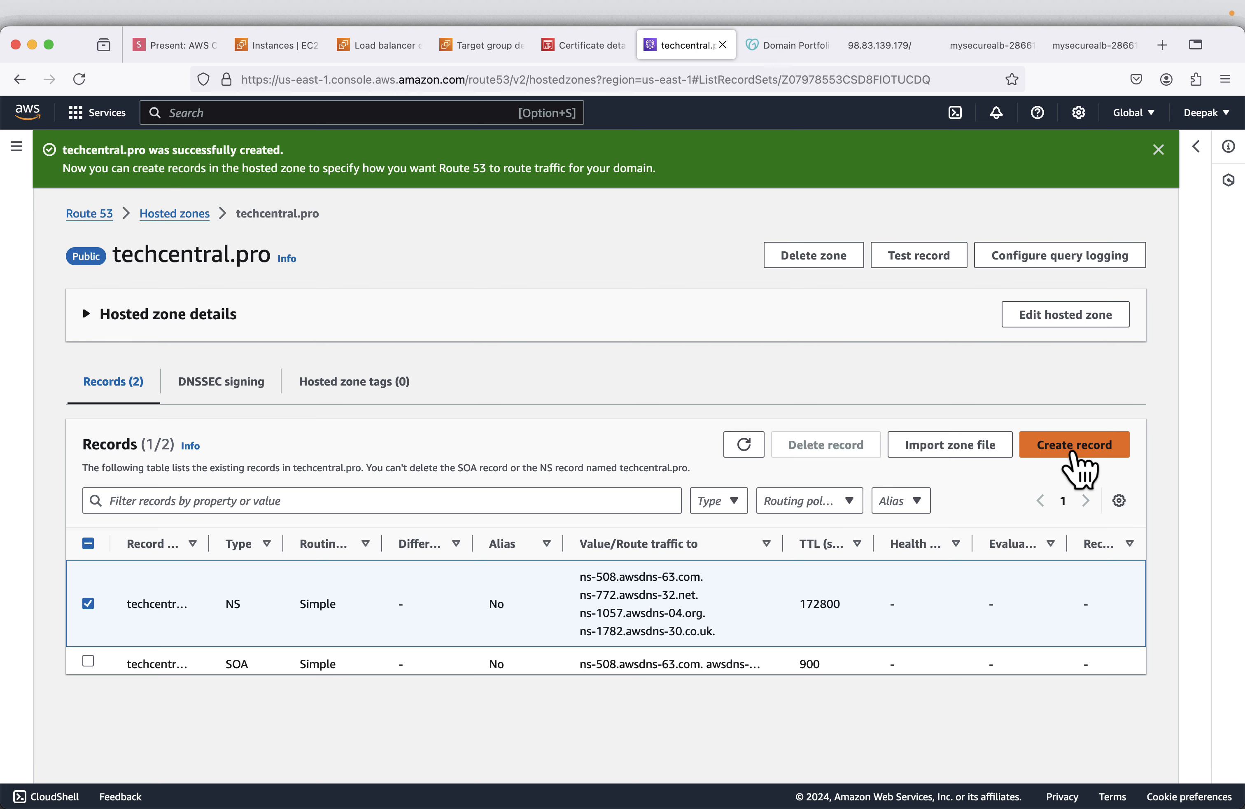
pyautogui.click(1073, 454)
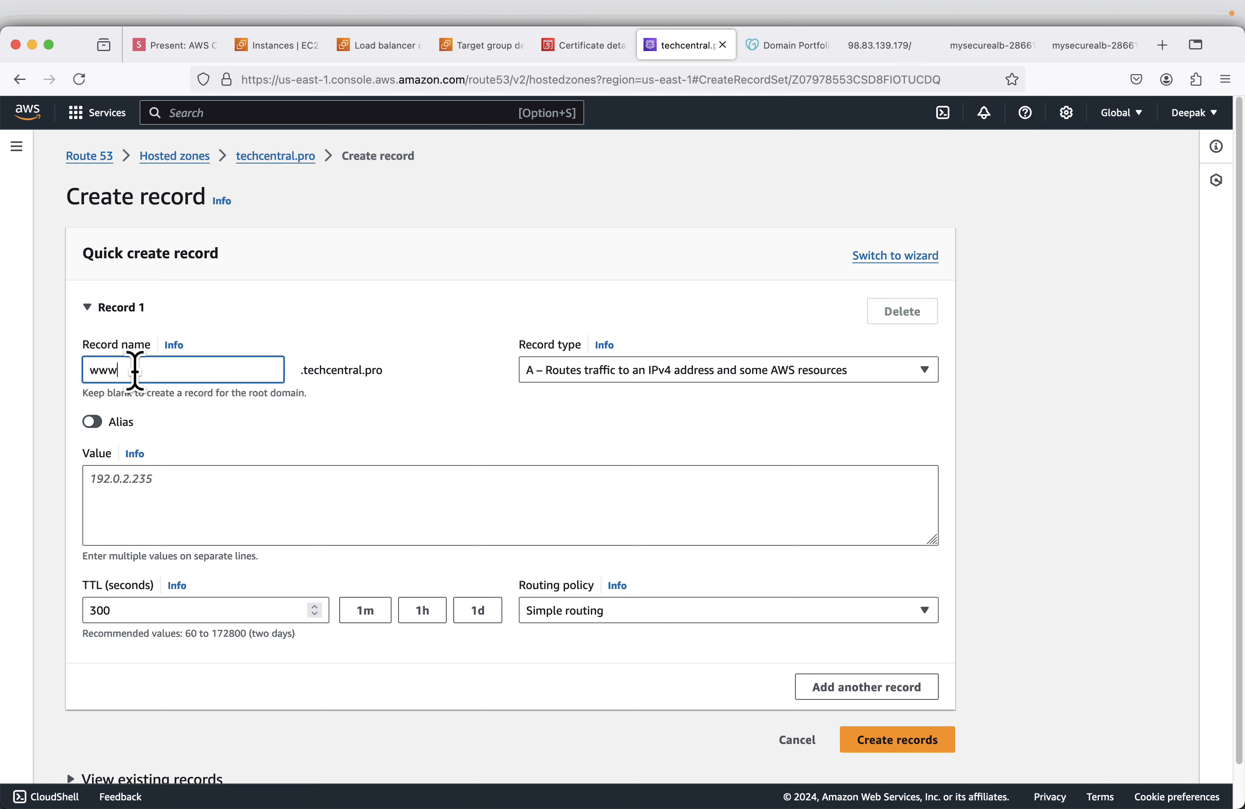
pyautogui.click(619, 369)
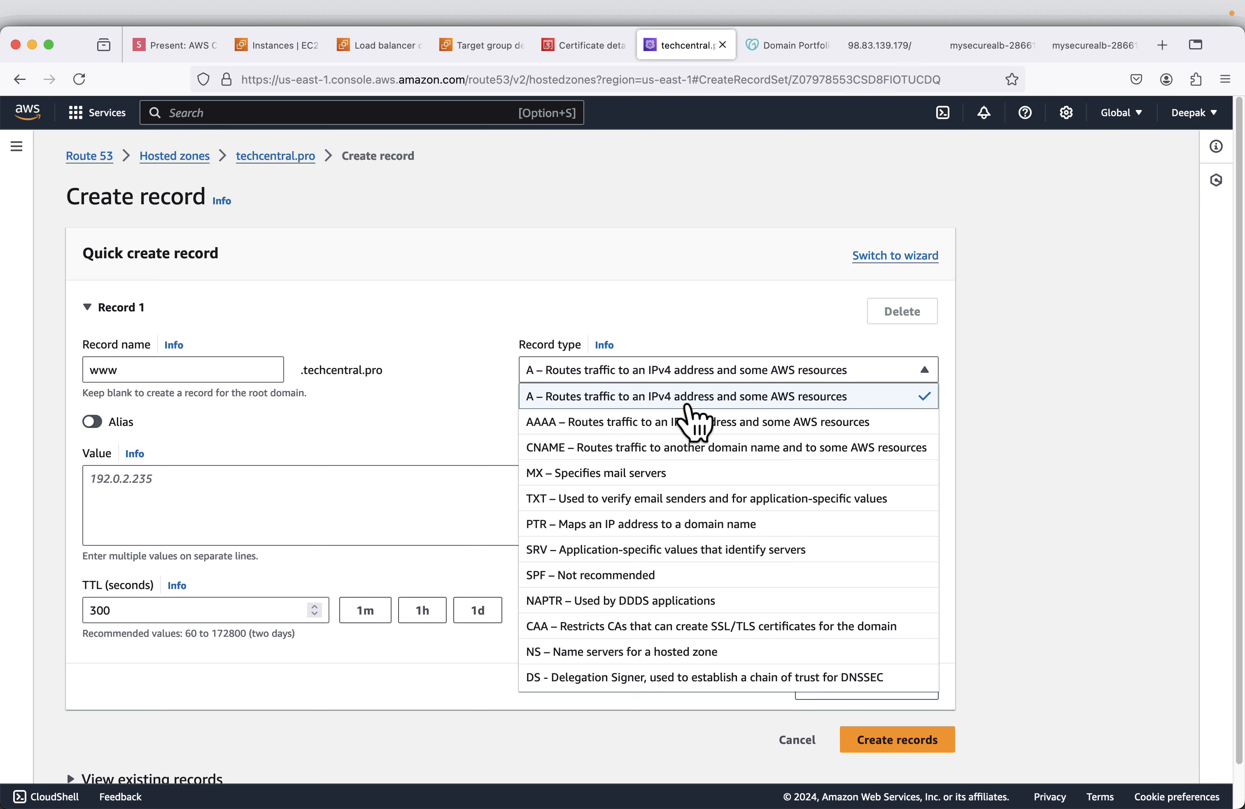
pyautogui.click(816, 404)
pyautogui.click(798, 375)
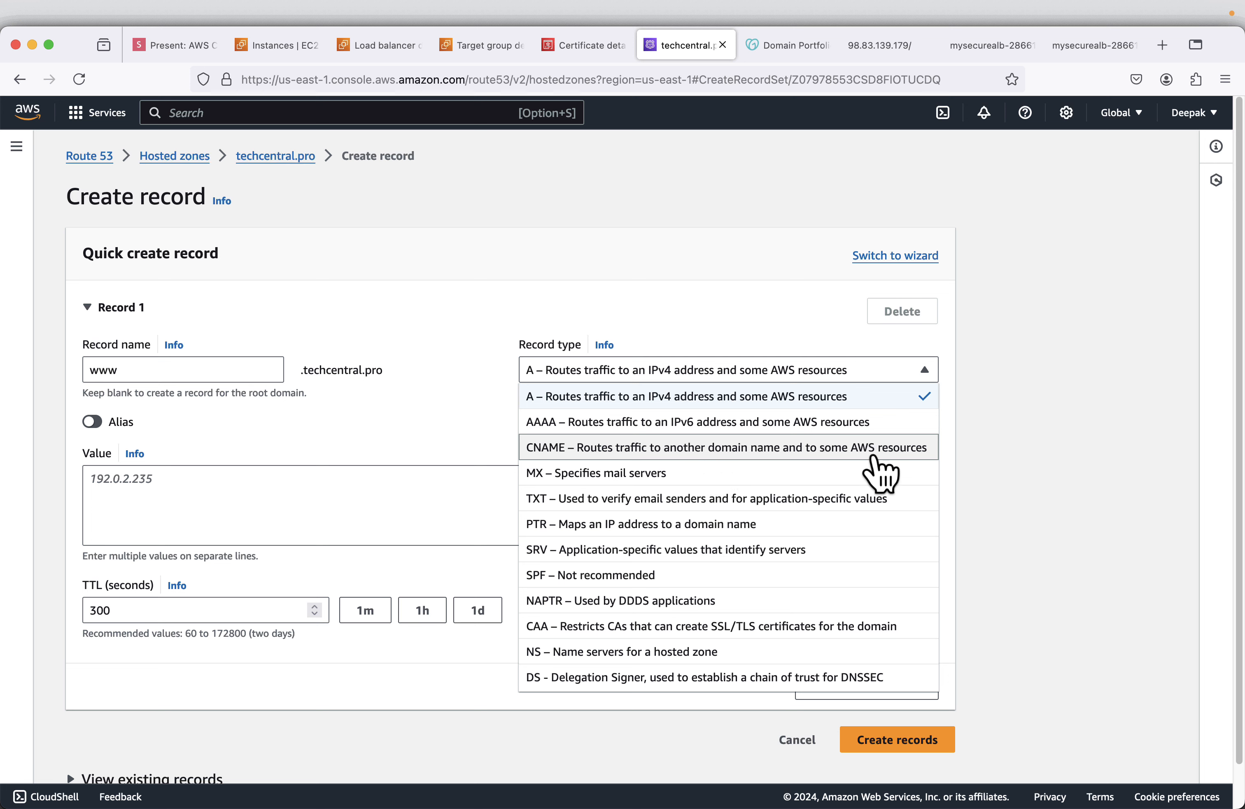
pyautogui.click(435, 412)
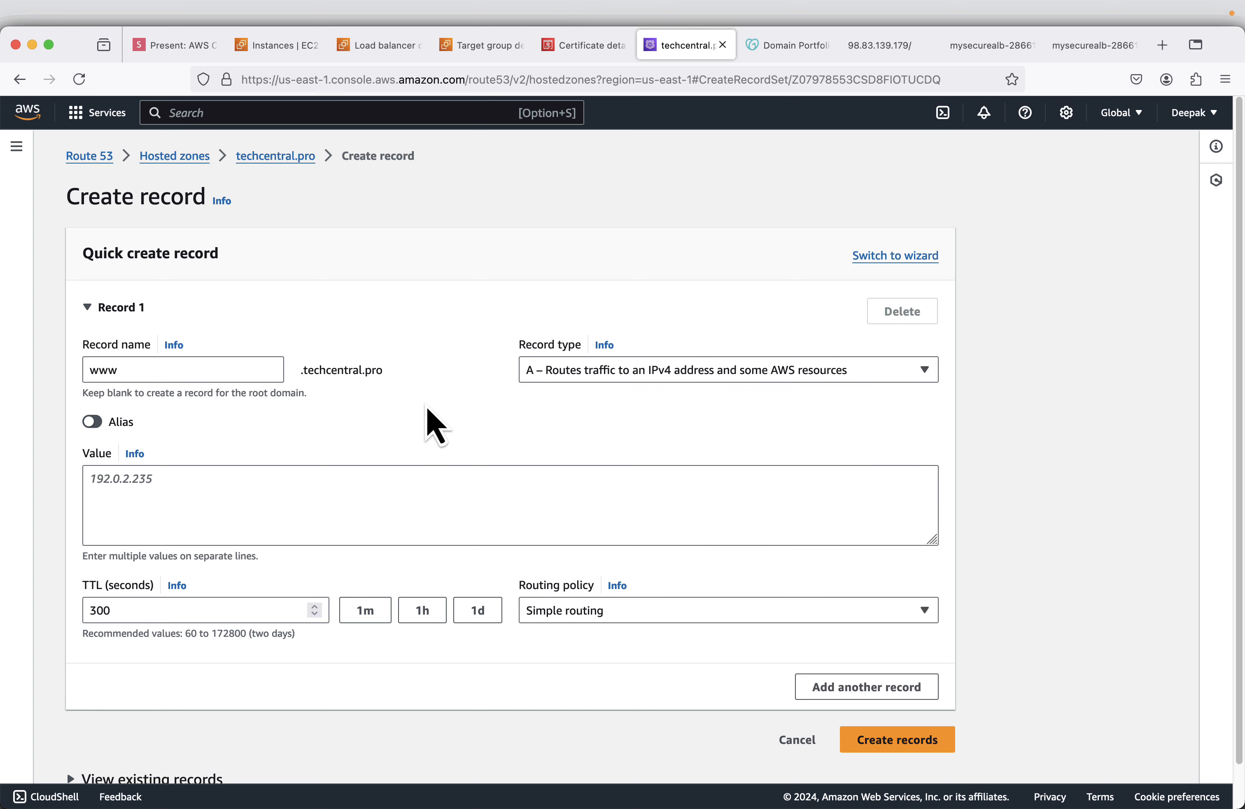
pyautogui.click(100, 424)
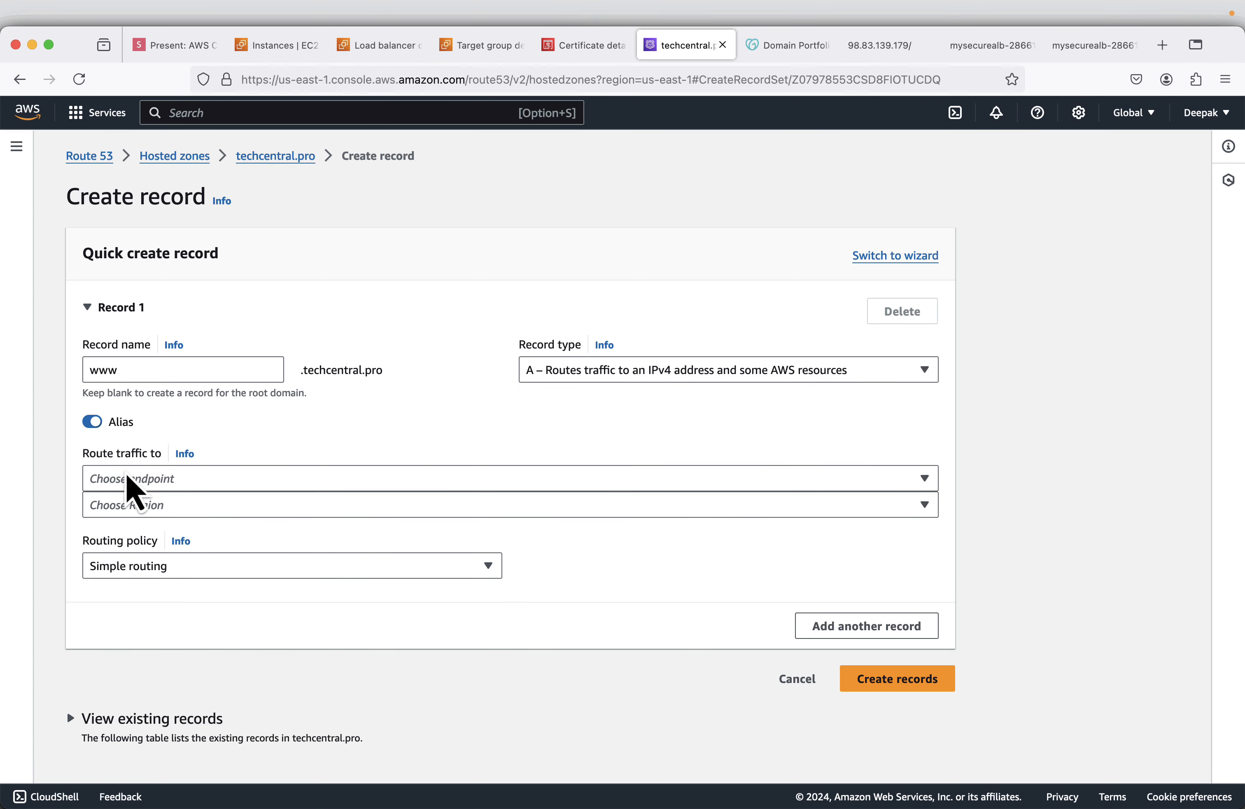
# Step: Target the Application/Classic Load Balancer MySecureALB in us-east-1 and create the alias record
pyautogui.click(347, 479)
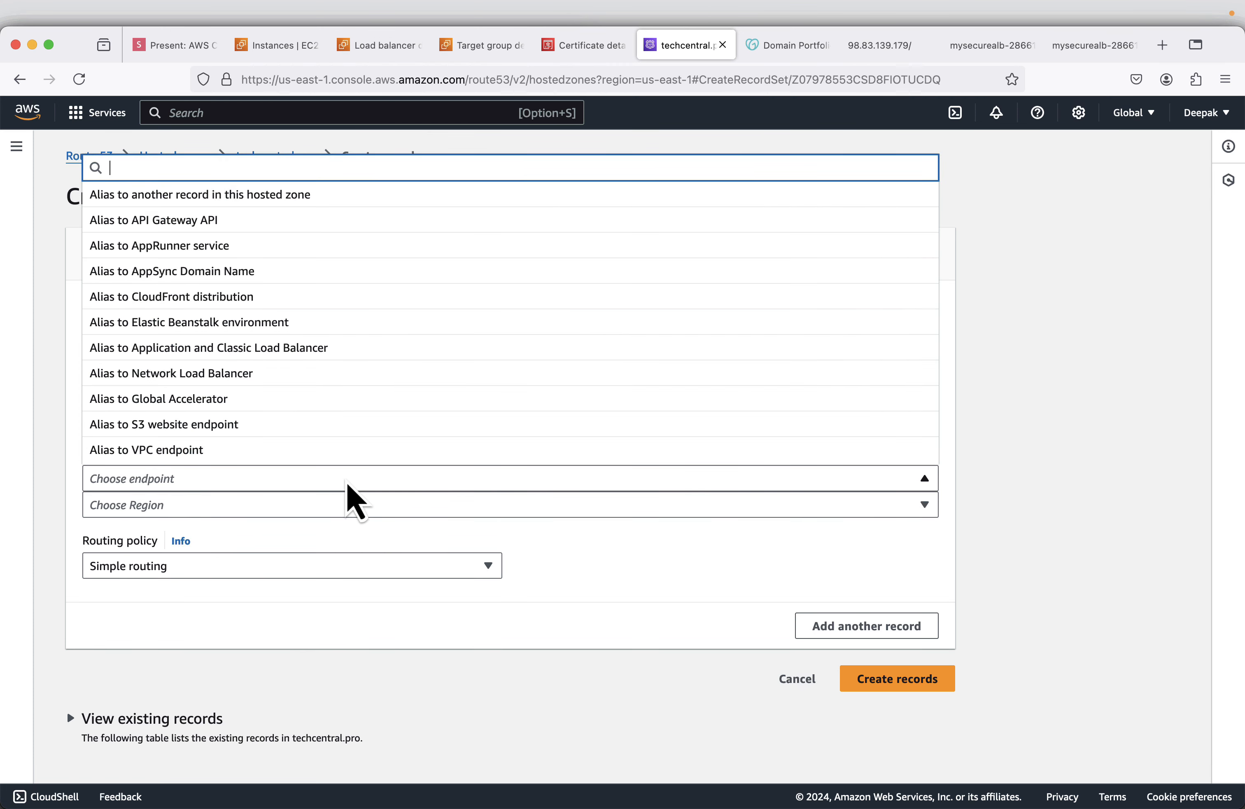
pyautogui.click(320, 348)
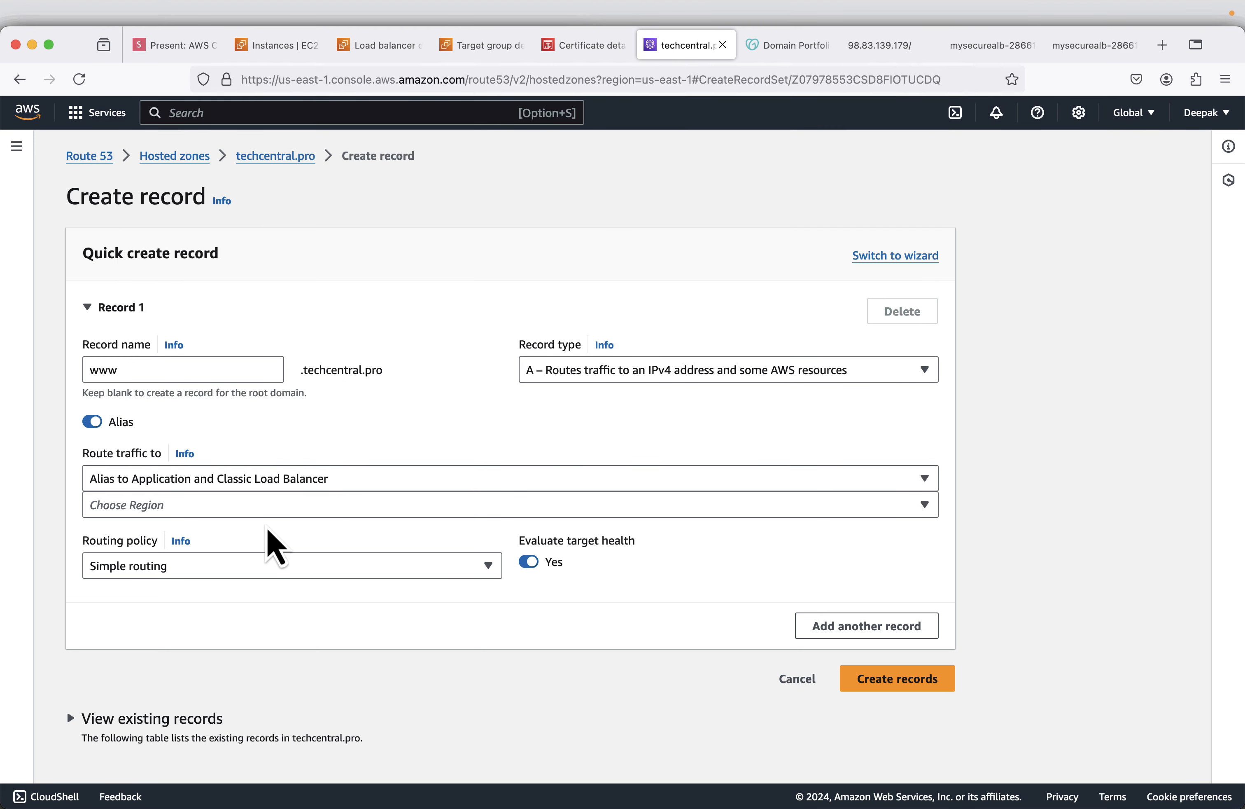
pyautogui.click(259, 512)
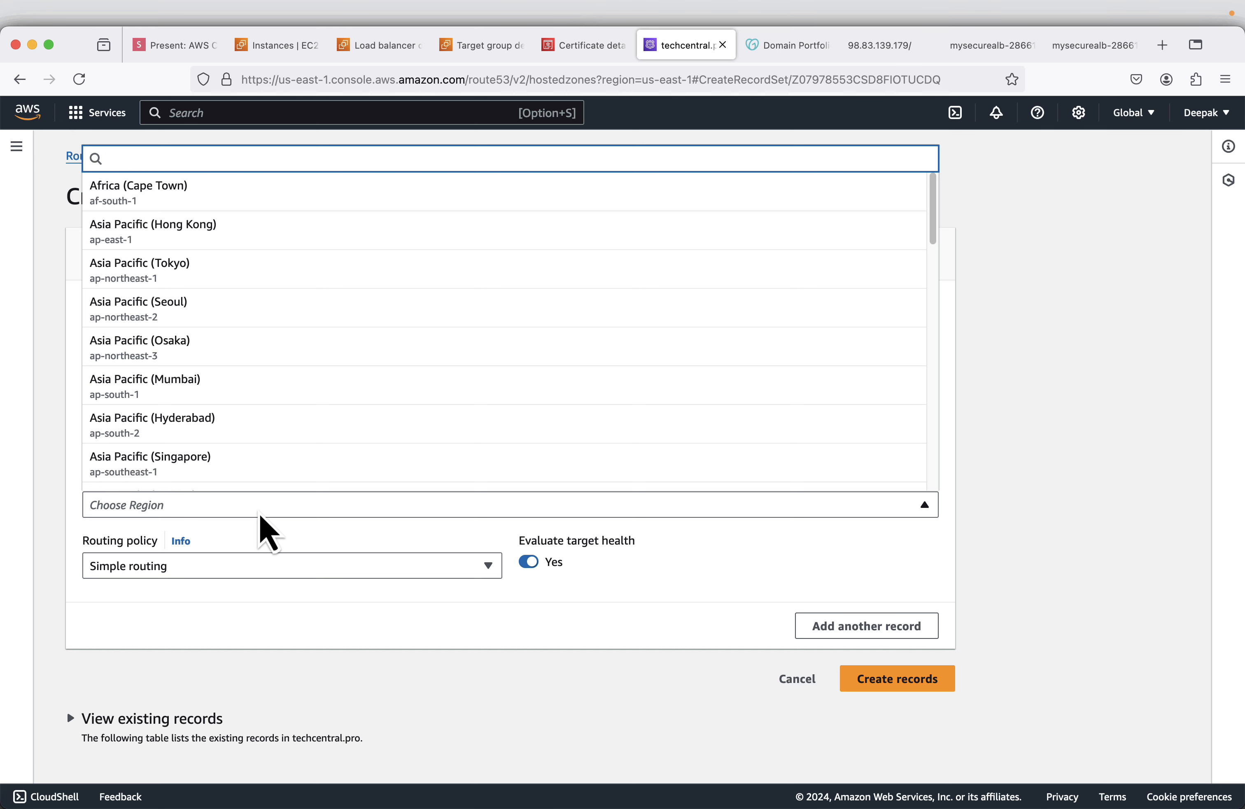
pyautogui.write('us-e')
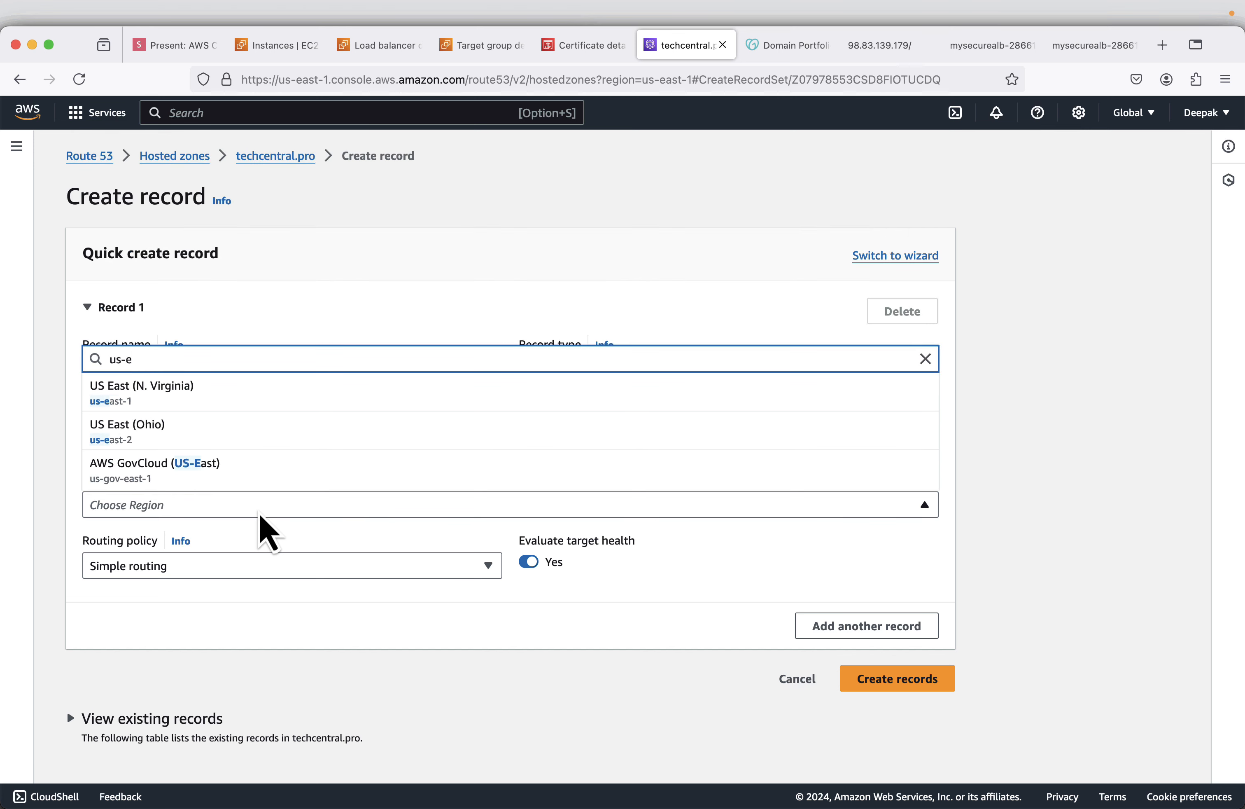
pyautogui.write('ast-1')
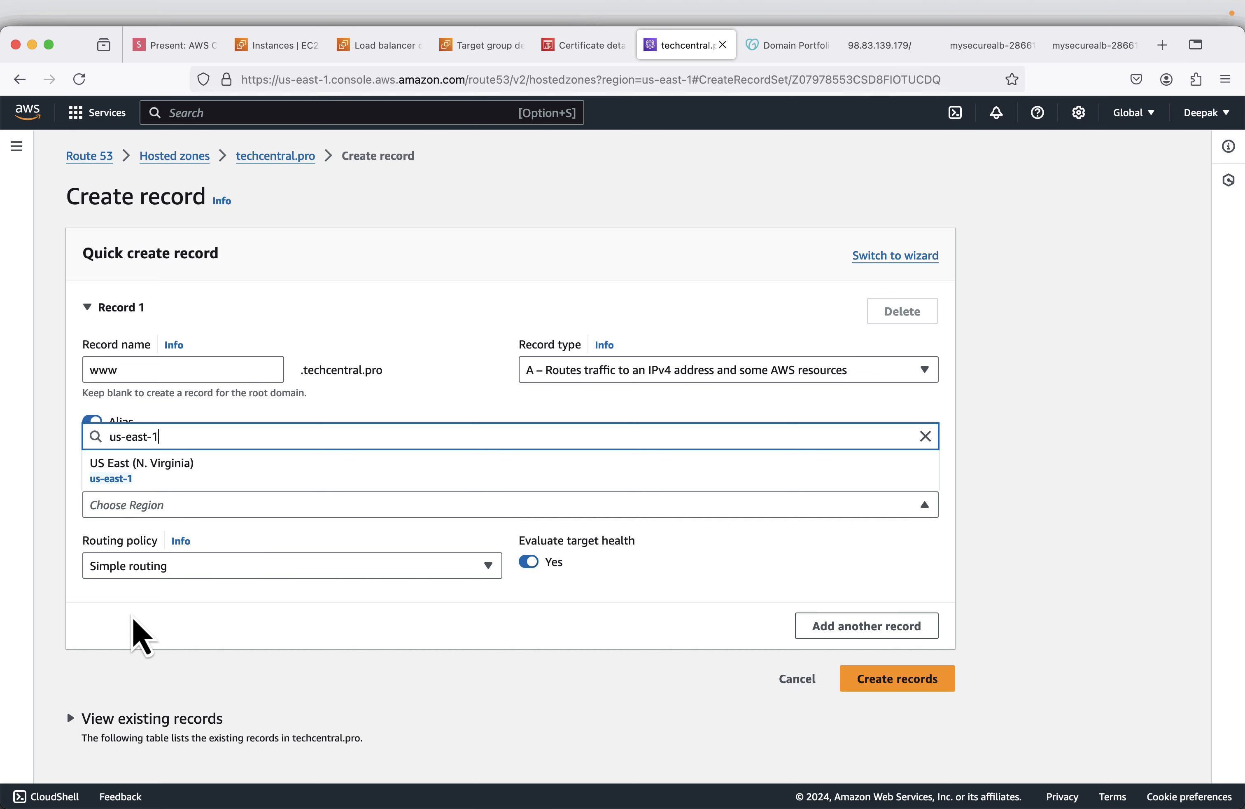
pyautogui.click(217, 476)
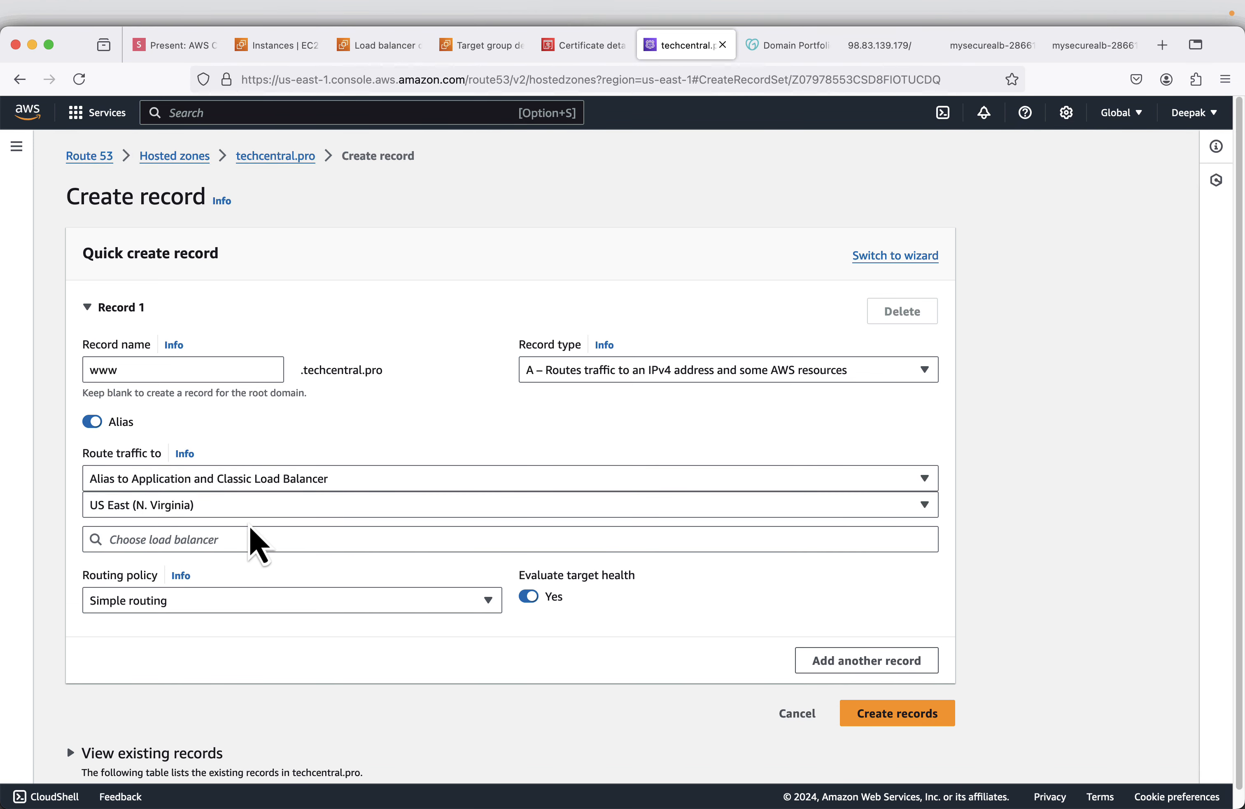
pyautogui.click(252, 539)
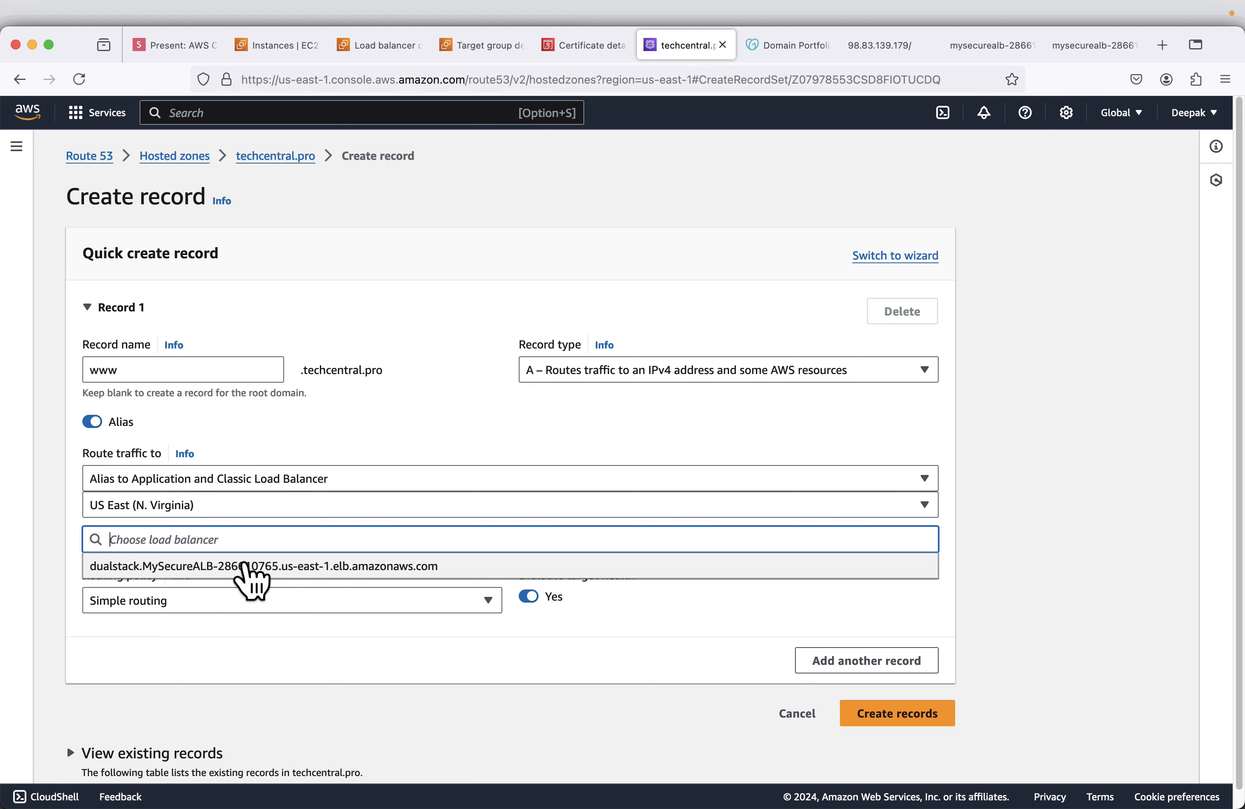
pyautogui.click(246, 566)
pyautogui.scroll(-1, 414, 683)
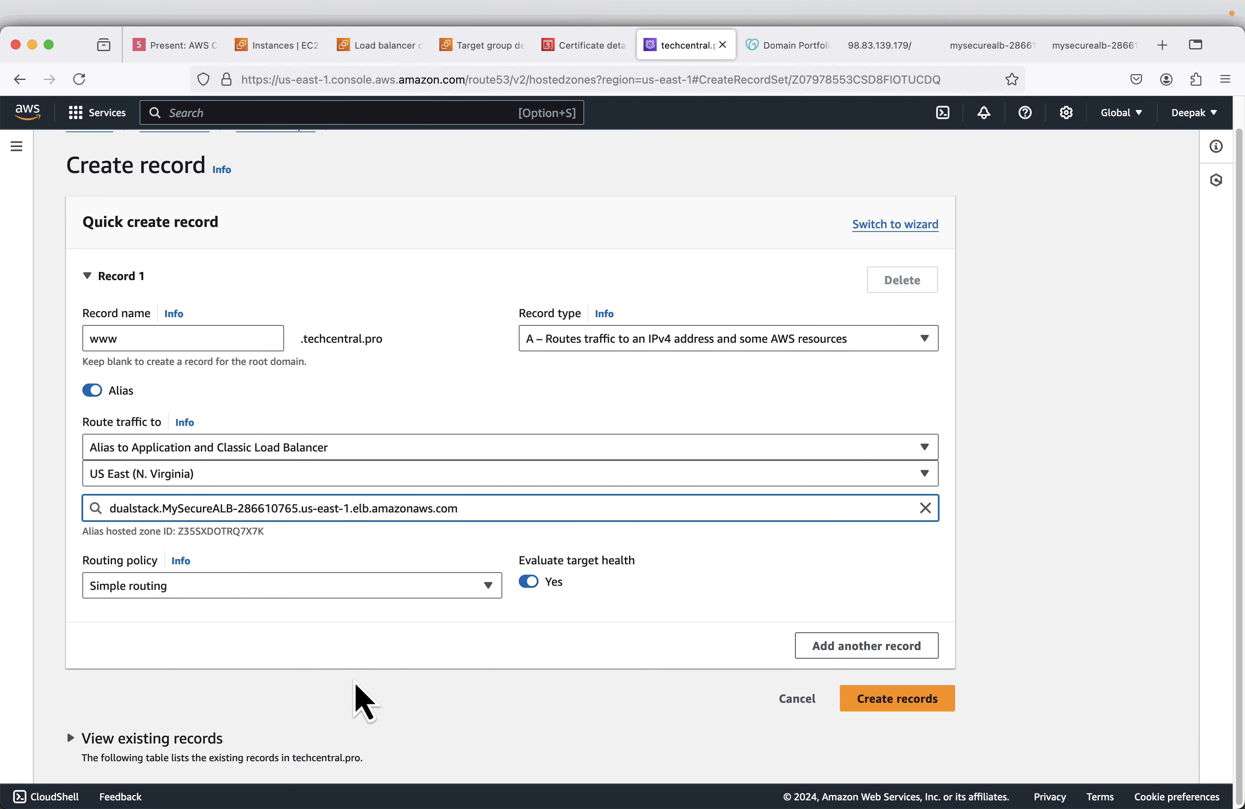
pyautogui.click(899, 692)
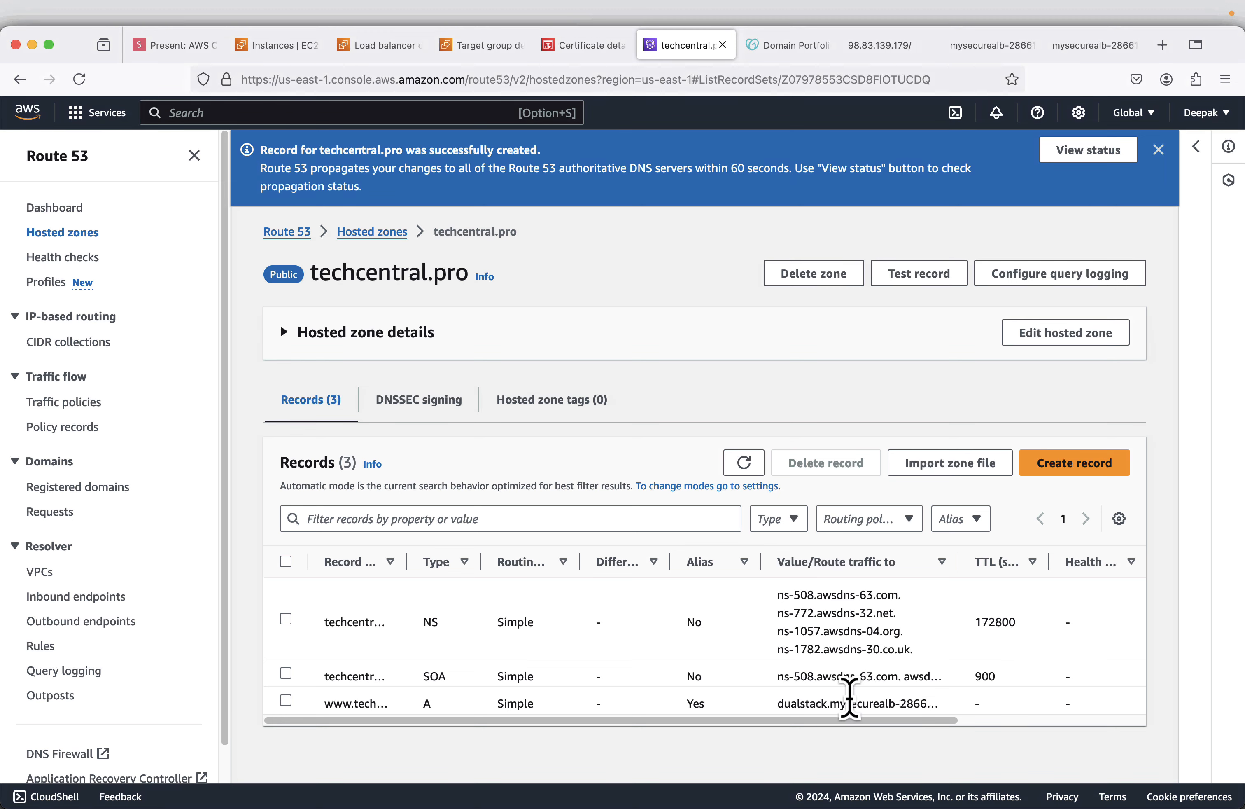
pyautogui.click(195, 155)
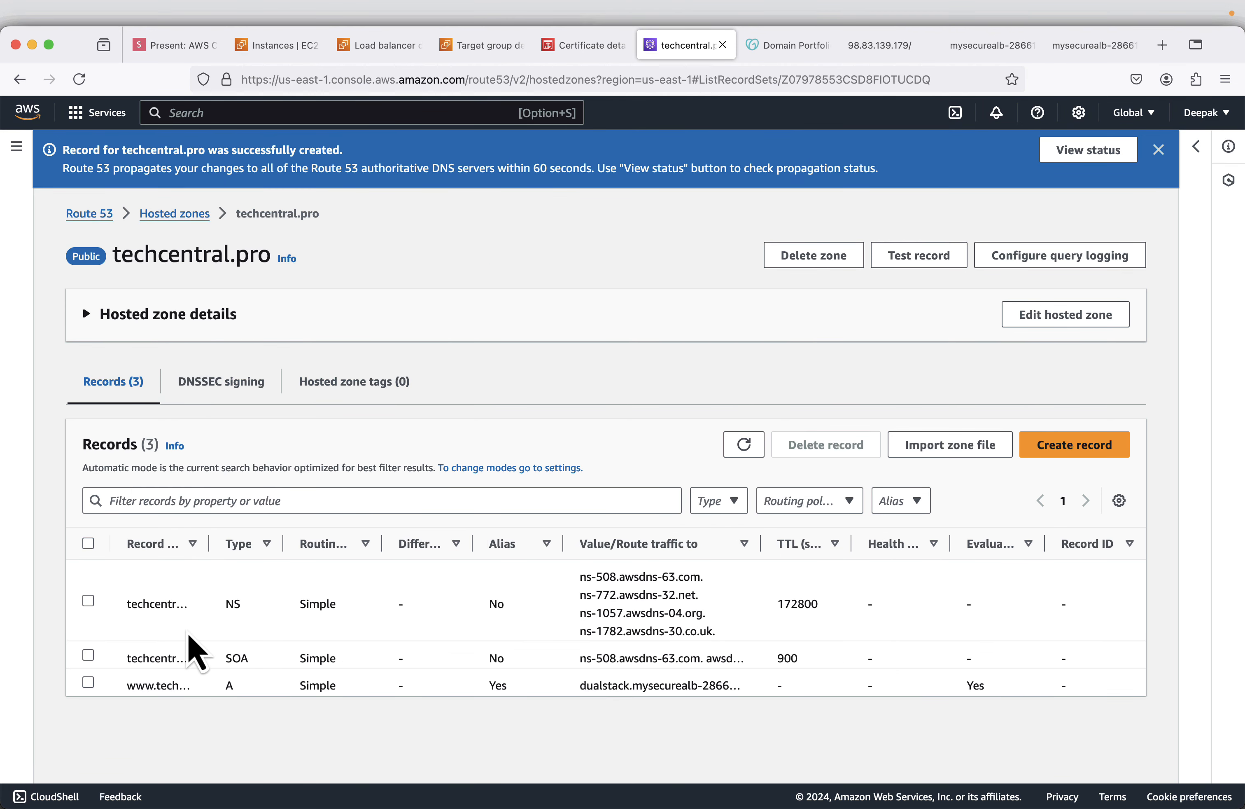
pyautogui.moveTo(208, 546); pyautogui.dragTo(464, 545)
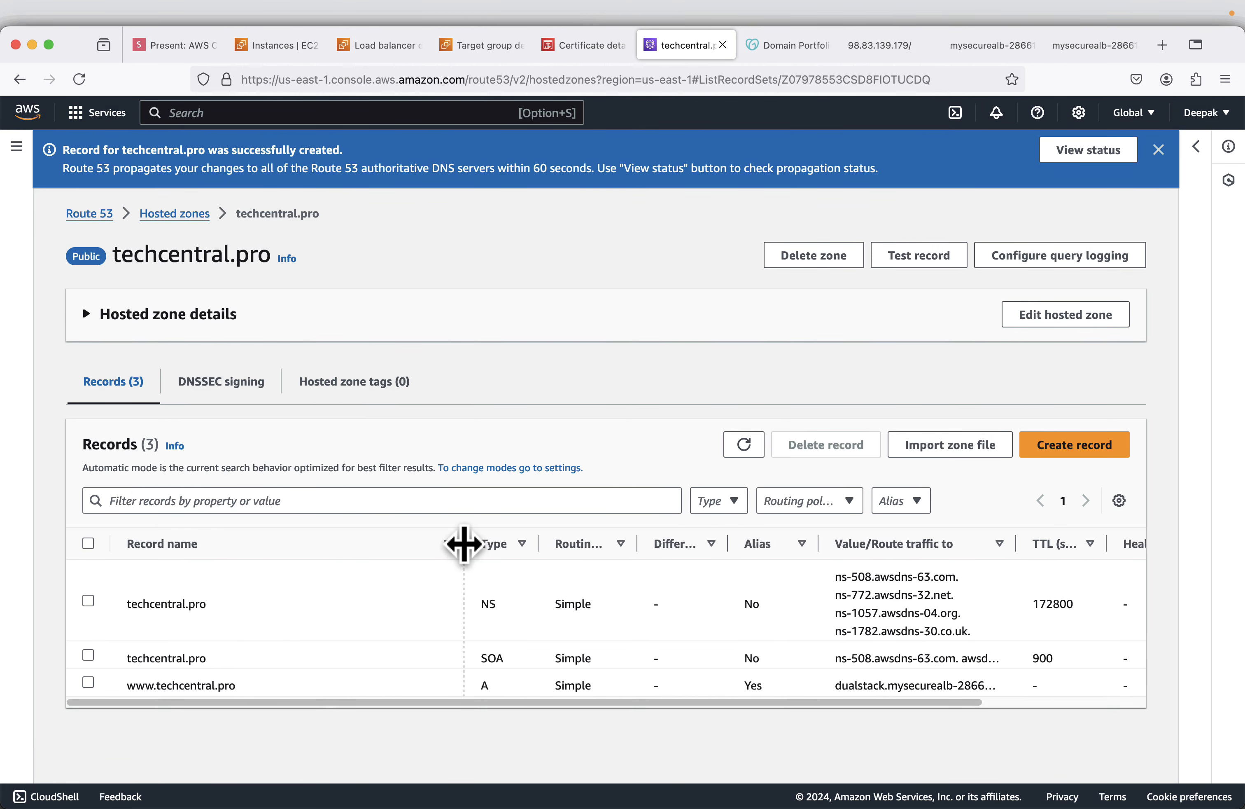
pyautogui.click(88, 683)
pyautogui.scroll(-1, 236, 683)
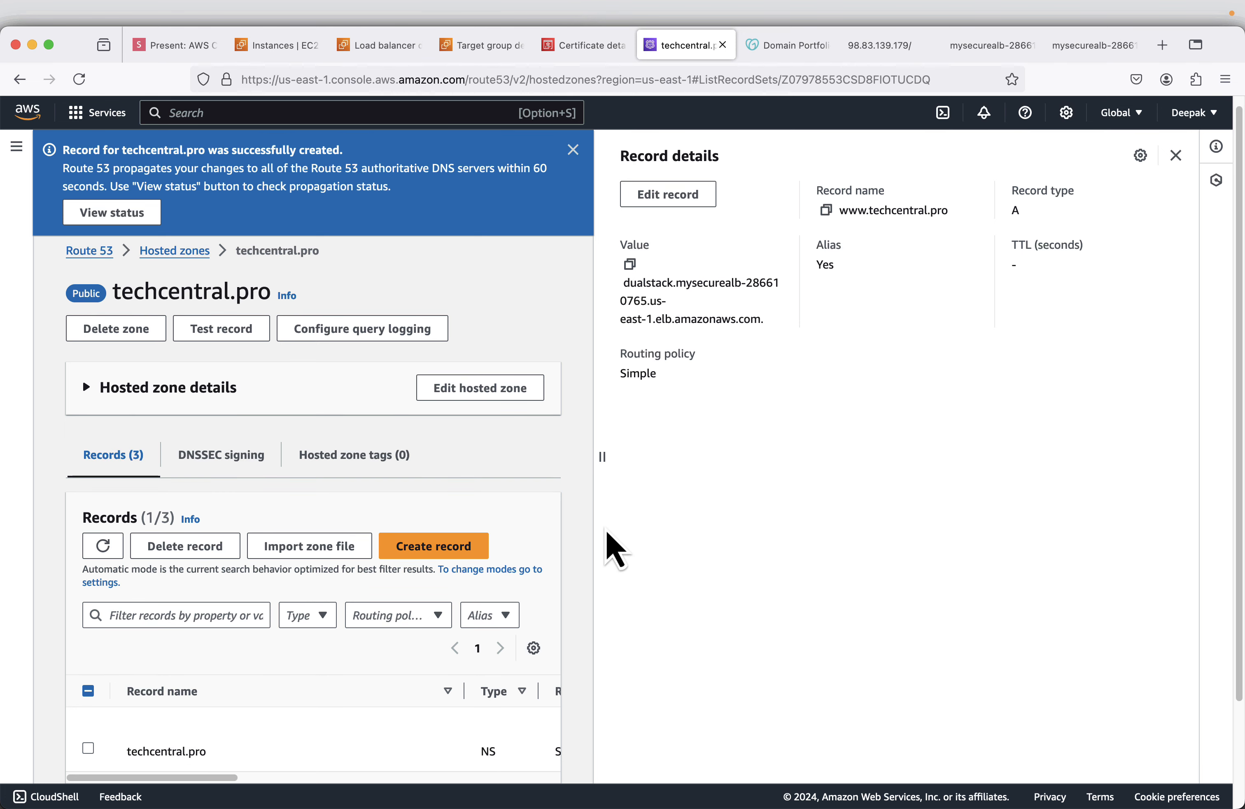
pyautogui.click(1176, 155)
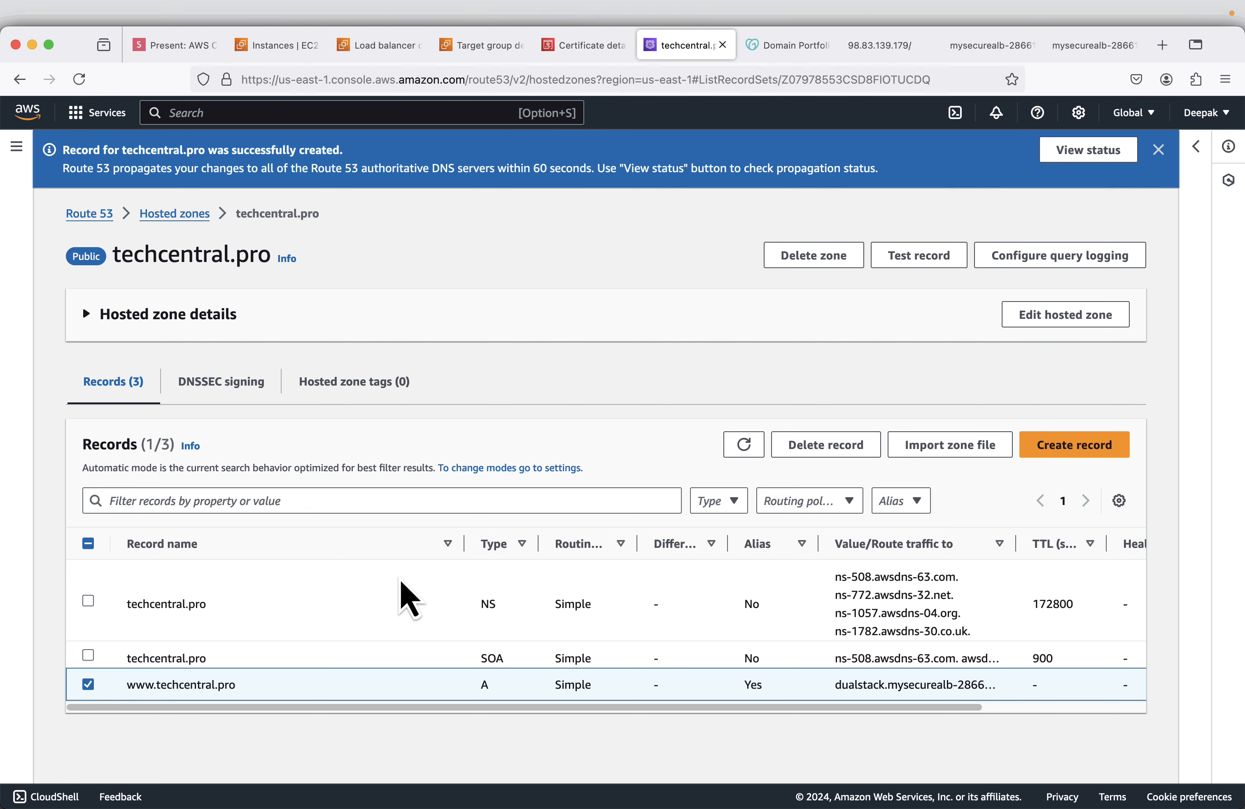
pyautogui.click(561, 46)
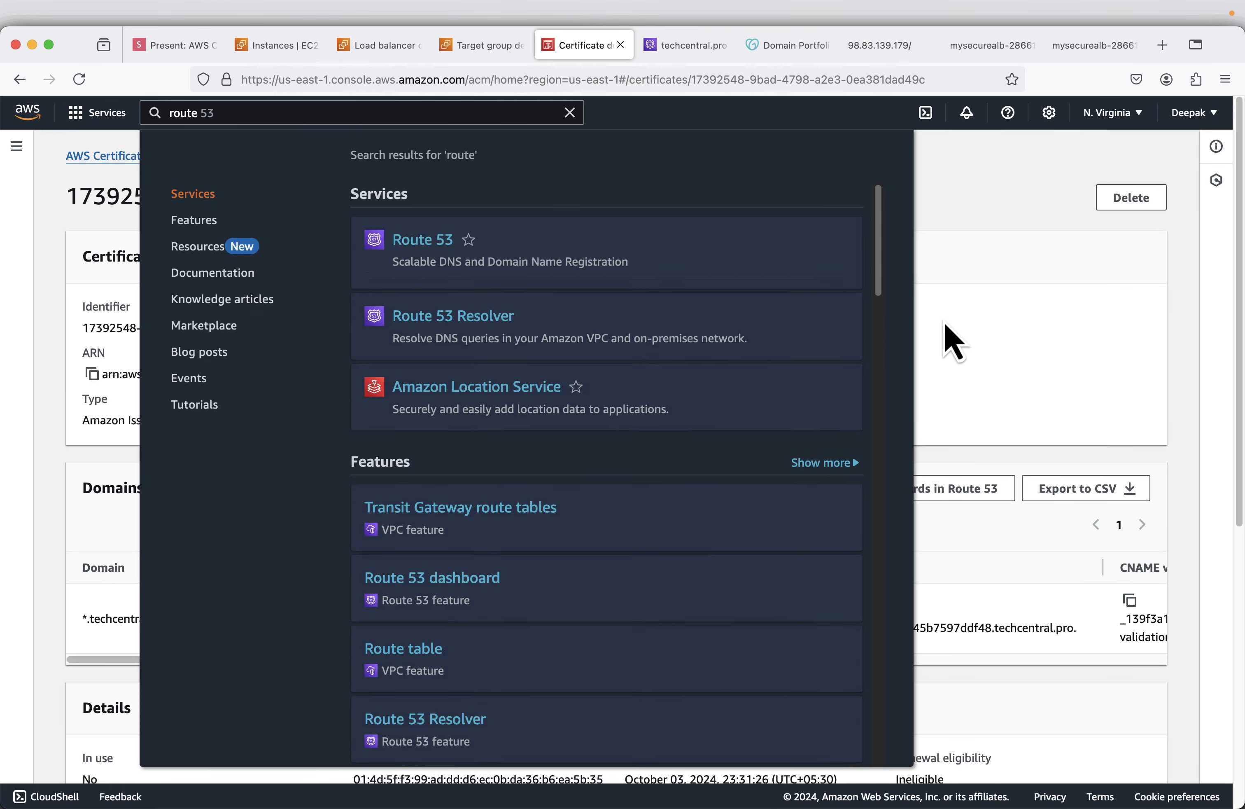
# Step: Advance the slides, then load the copied techcentral.pro address in a new browser tab
pyautogui.click(945, 340)
pyautogui.click(173, 48)
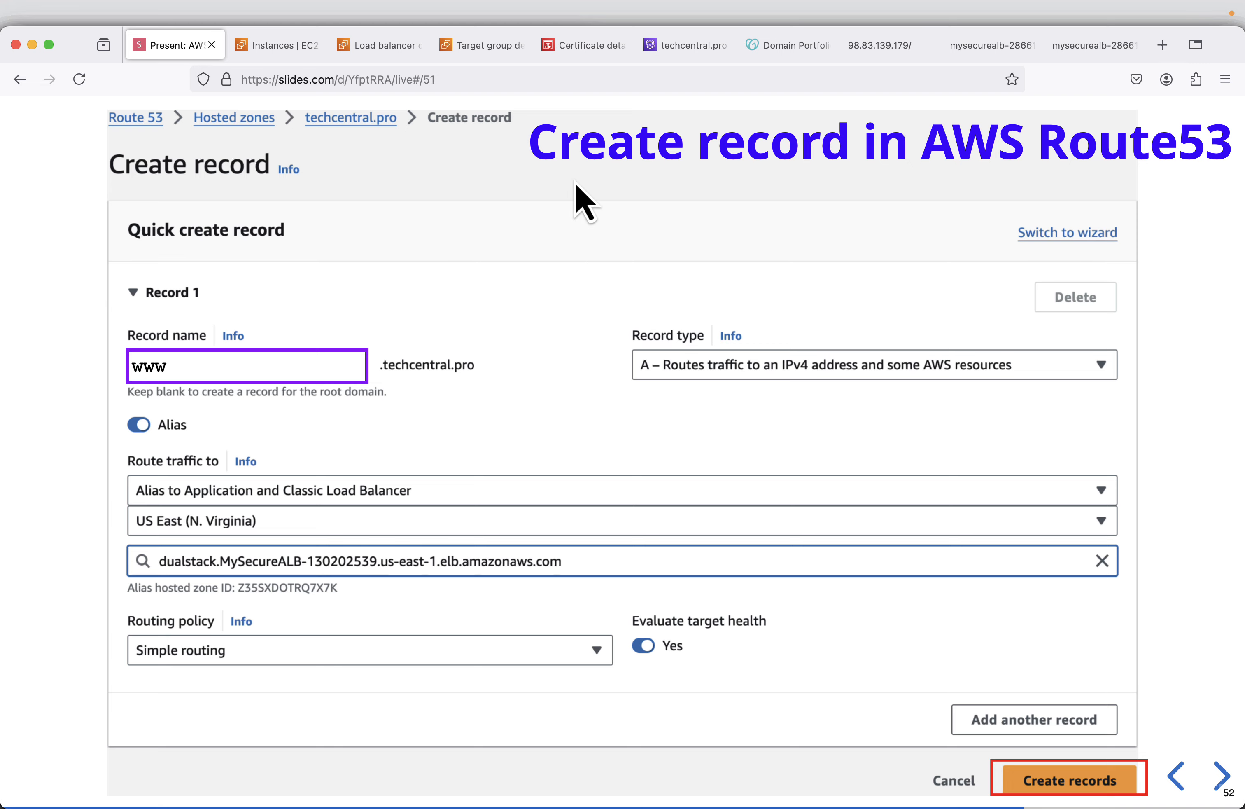
pyautogui.press('Right')
pyautogui.press('Right')
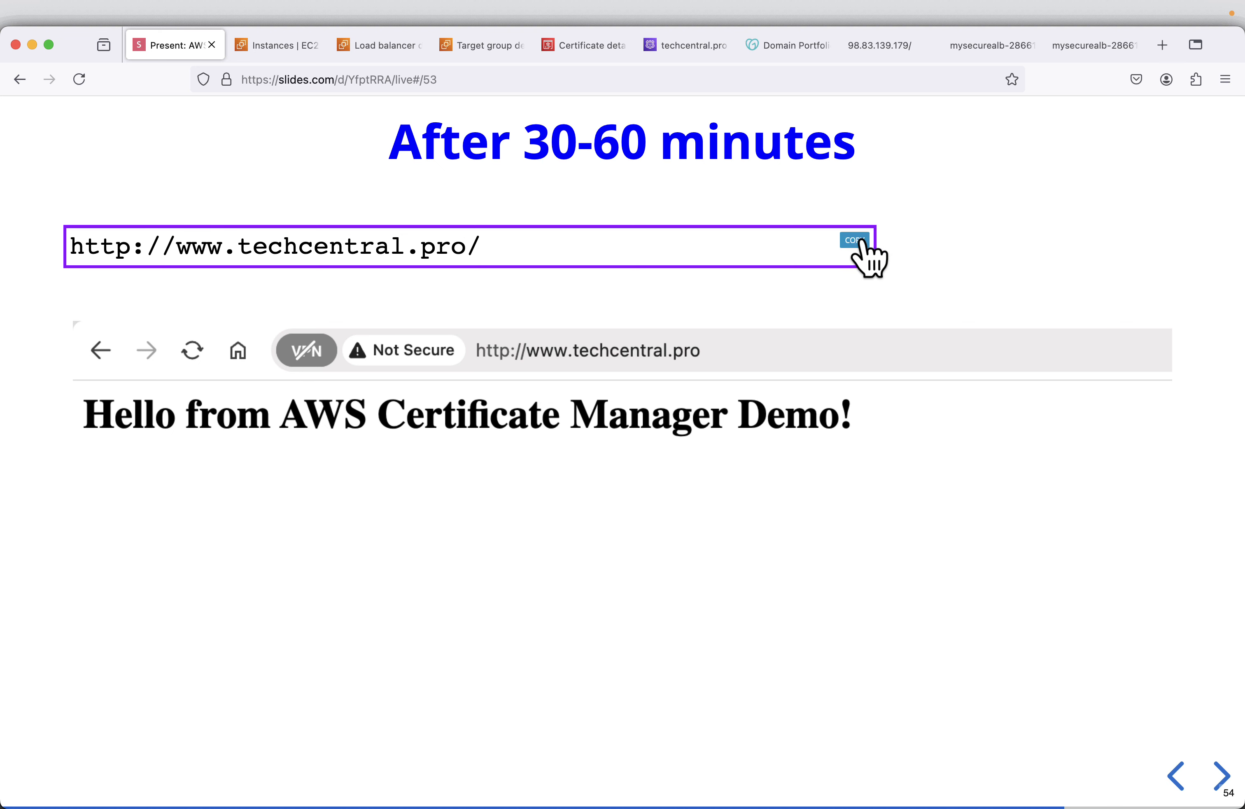
pyautogui.click(1162, 46)
pyautogui.rightClick(438, 79)
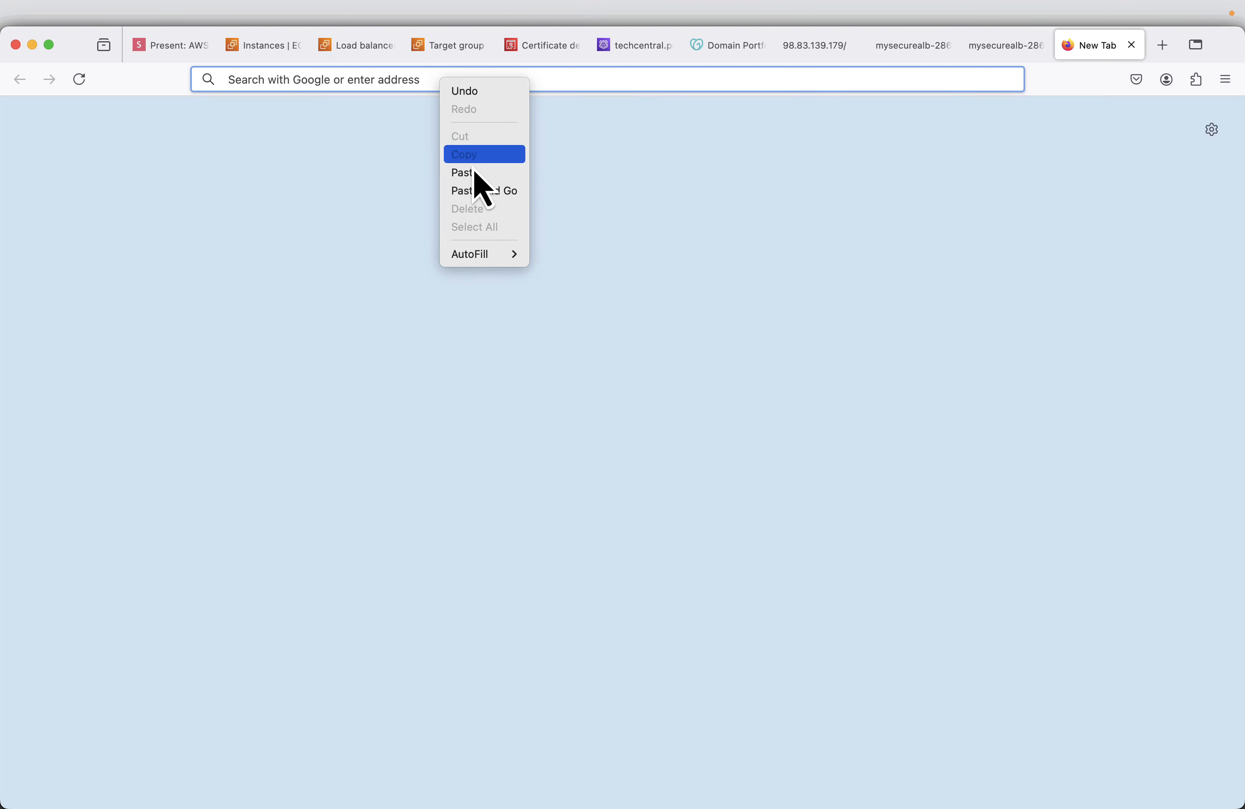
pyautogui.click(474, 191)
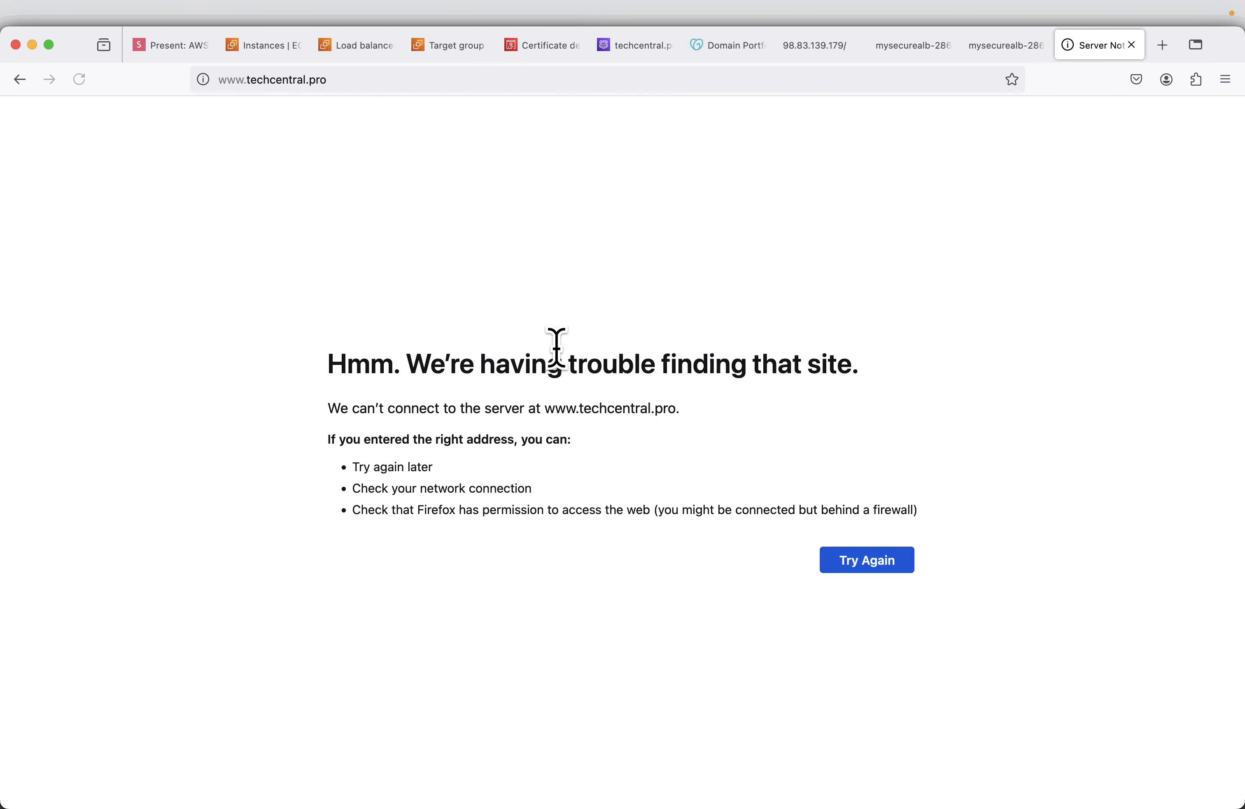
# Step: Page through the 'After 30-60 minutes' slides showing the secured site
pyautogui.click(166, 46)
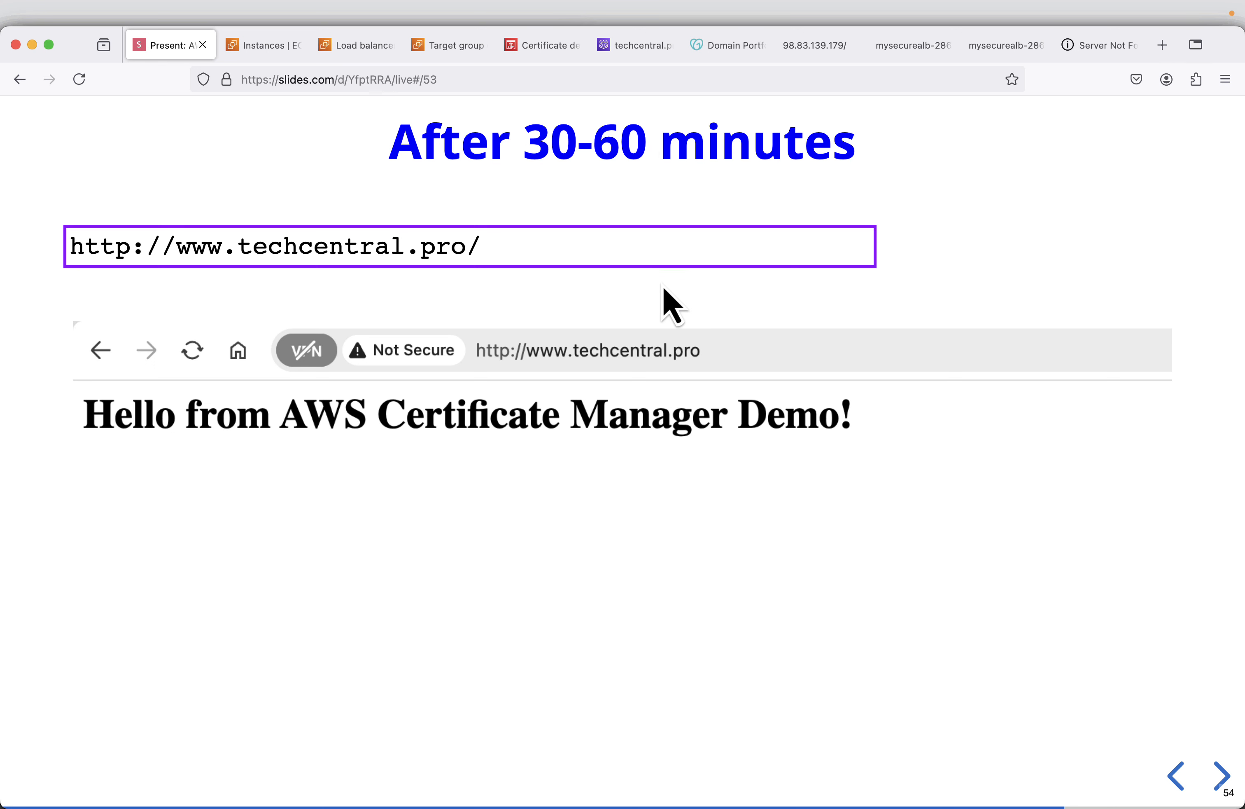
pyautogui.click(1223, 776)
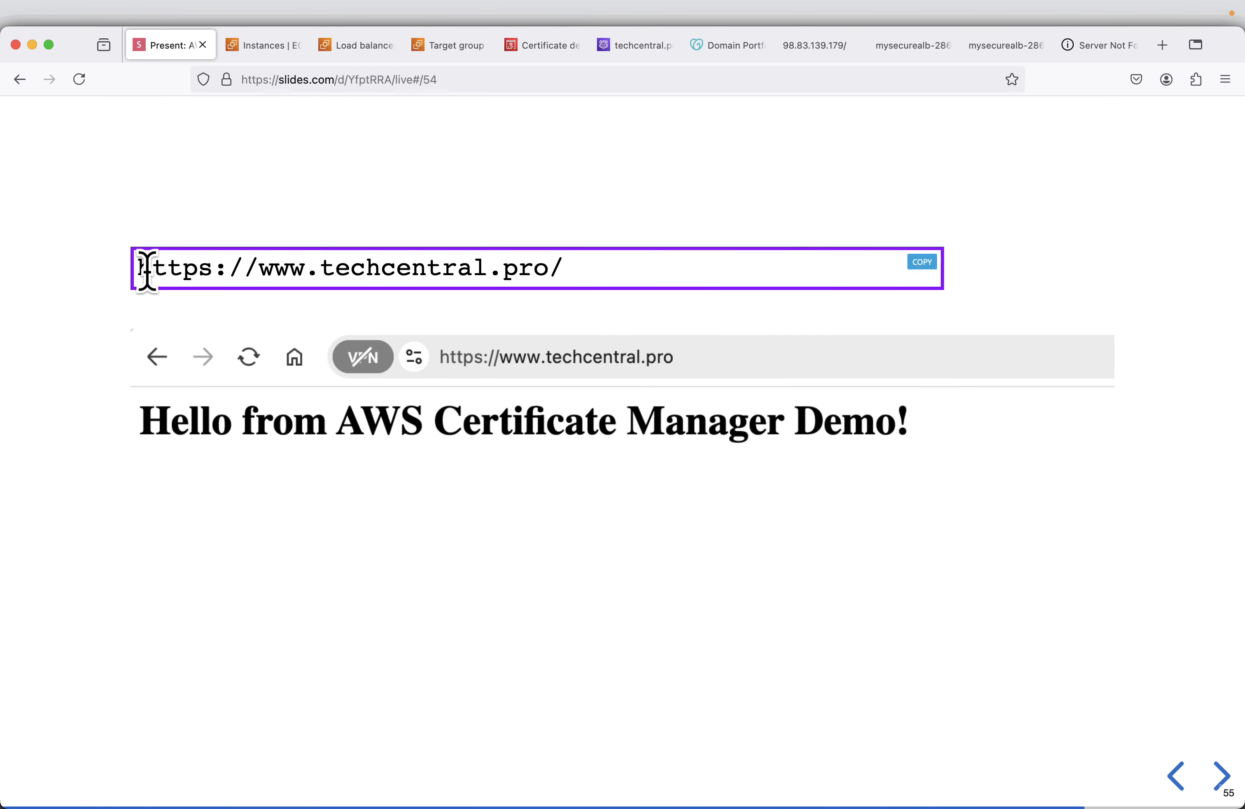
pyautogui.click(1176, 782)
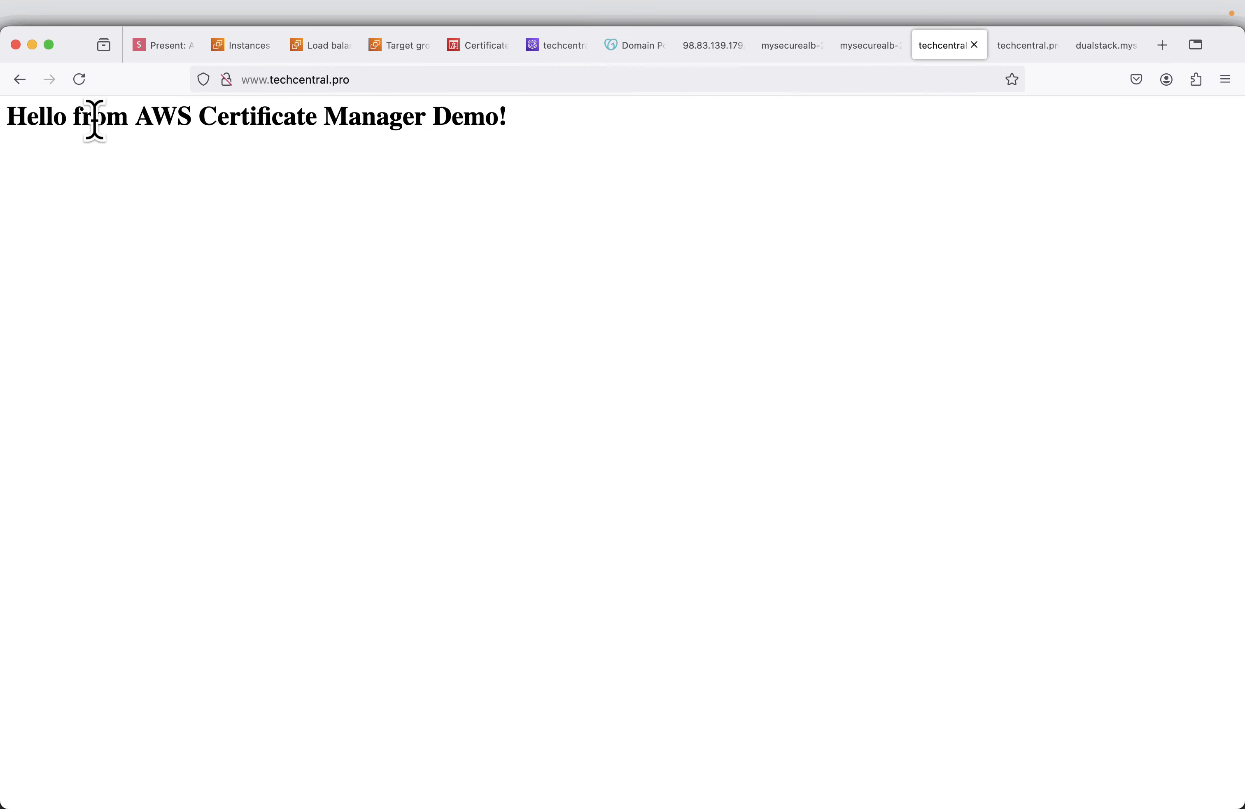
pyautogui.click(420, 80)
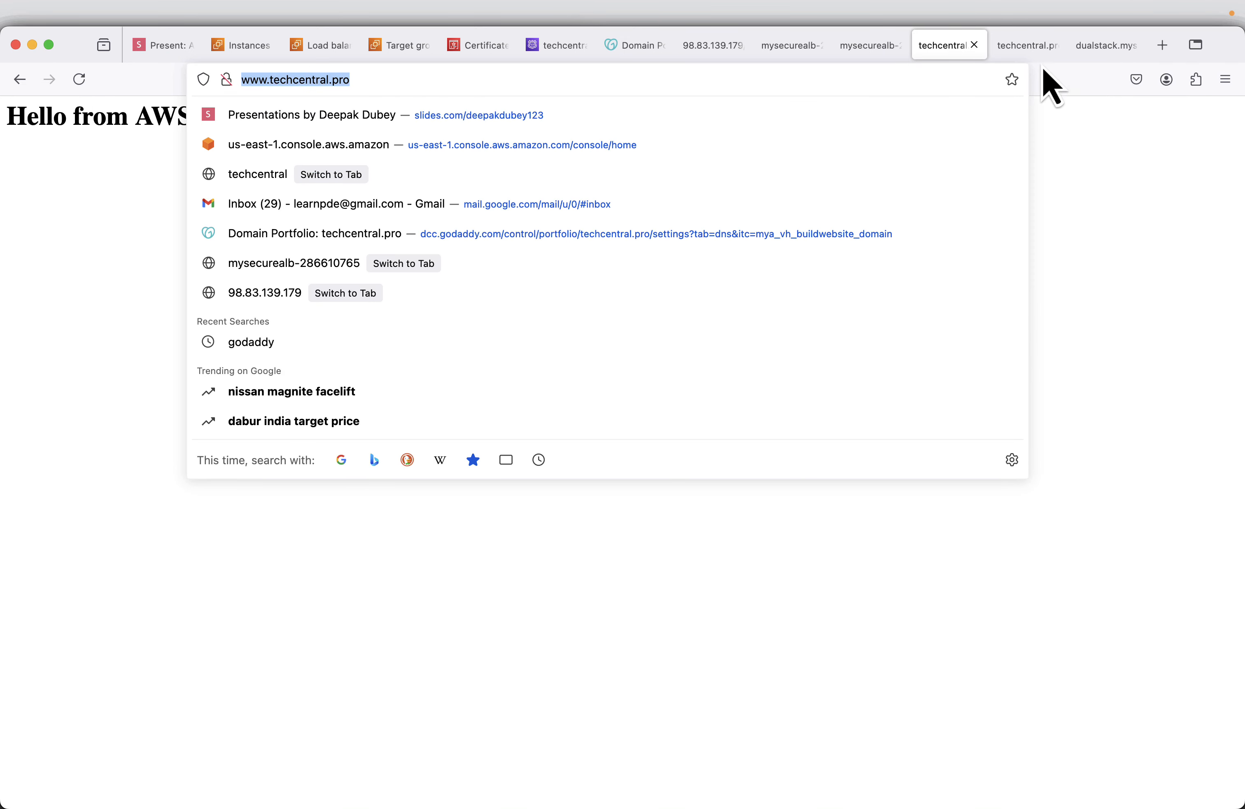
pyautogui.click(1014, 46)
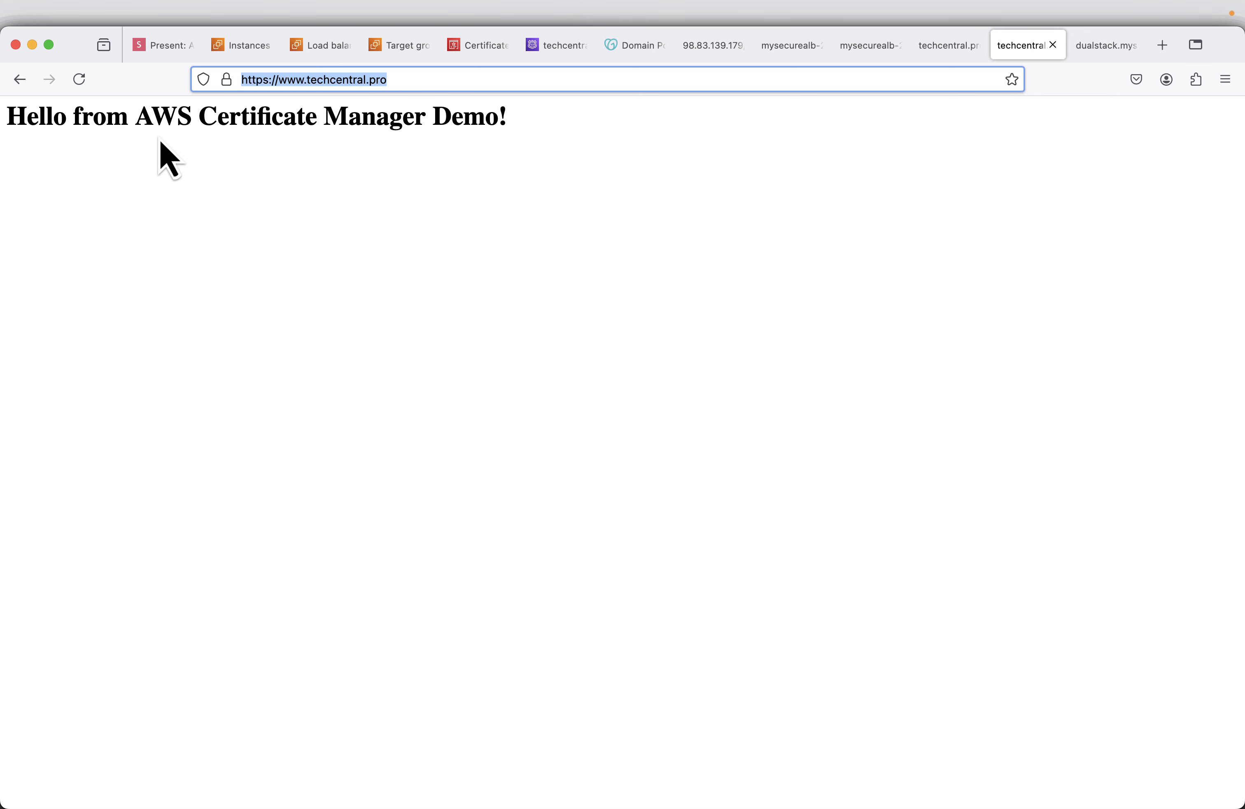
pyautogui.click(227, 80)
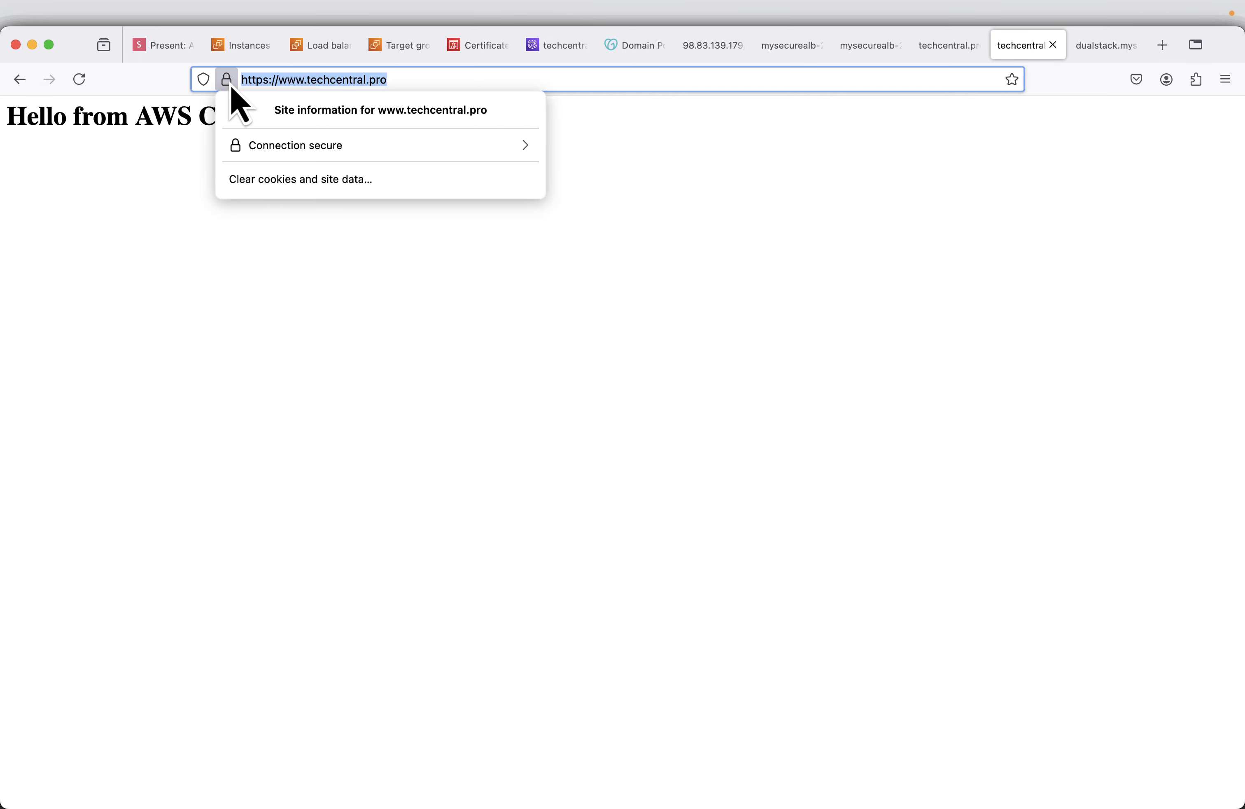
pyautogui.click(270, 153)
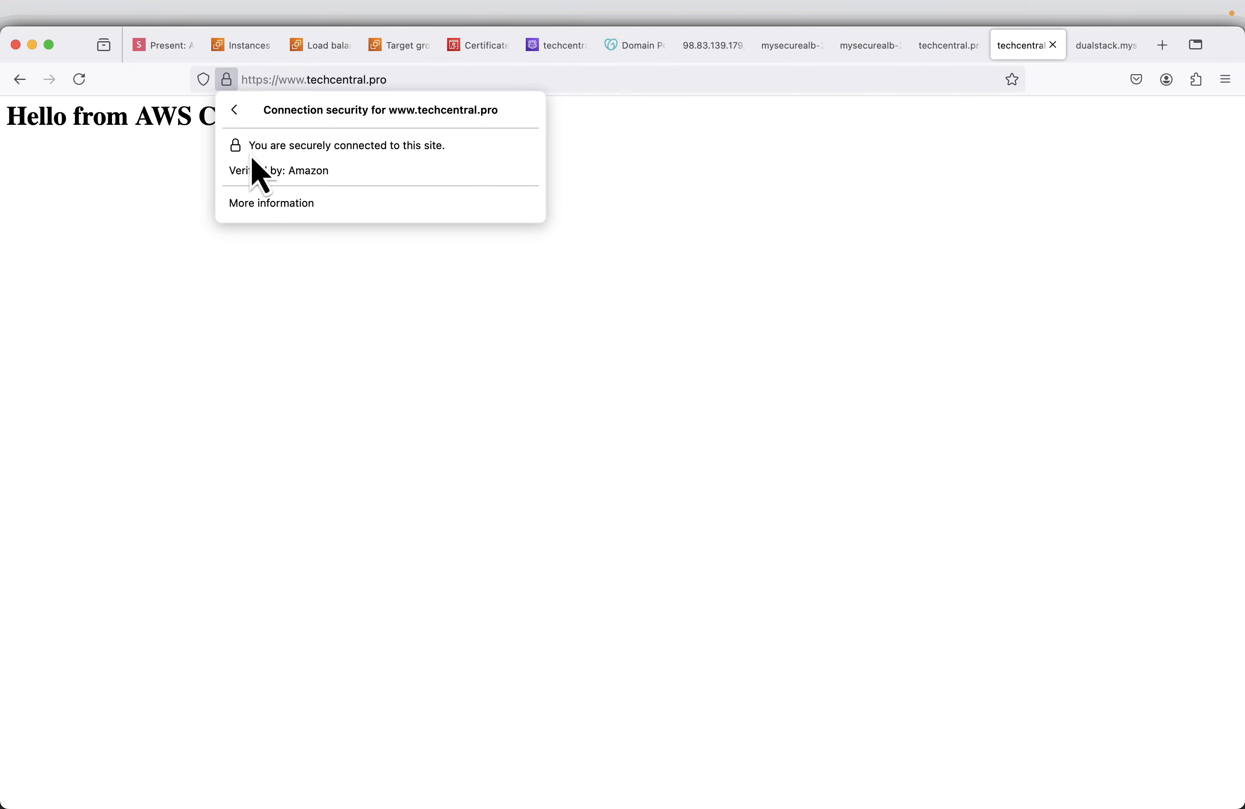
pyautogui.click(256, 203)
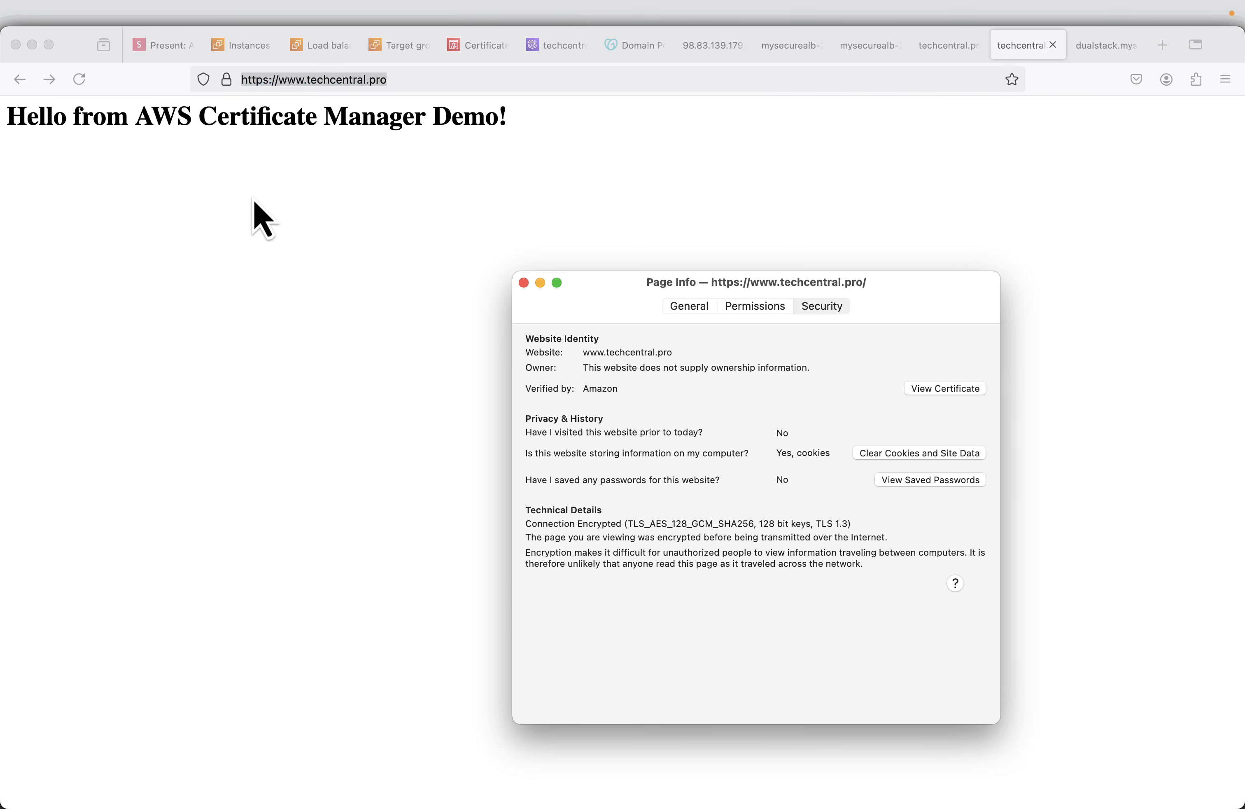
pyautogui.moveTo(676, 353); pyautogui.dragTo(588, 353)
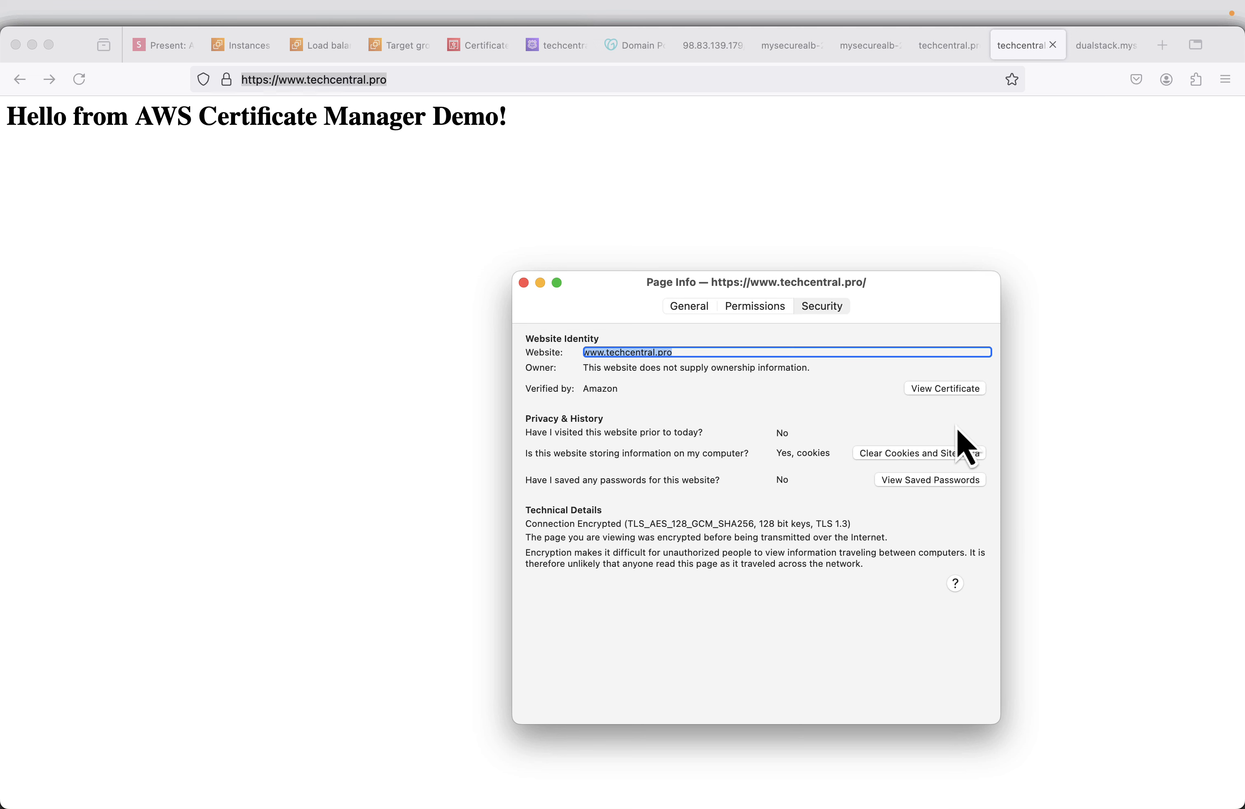
pyautogui.click(943, 390)
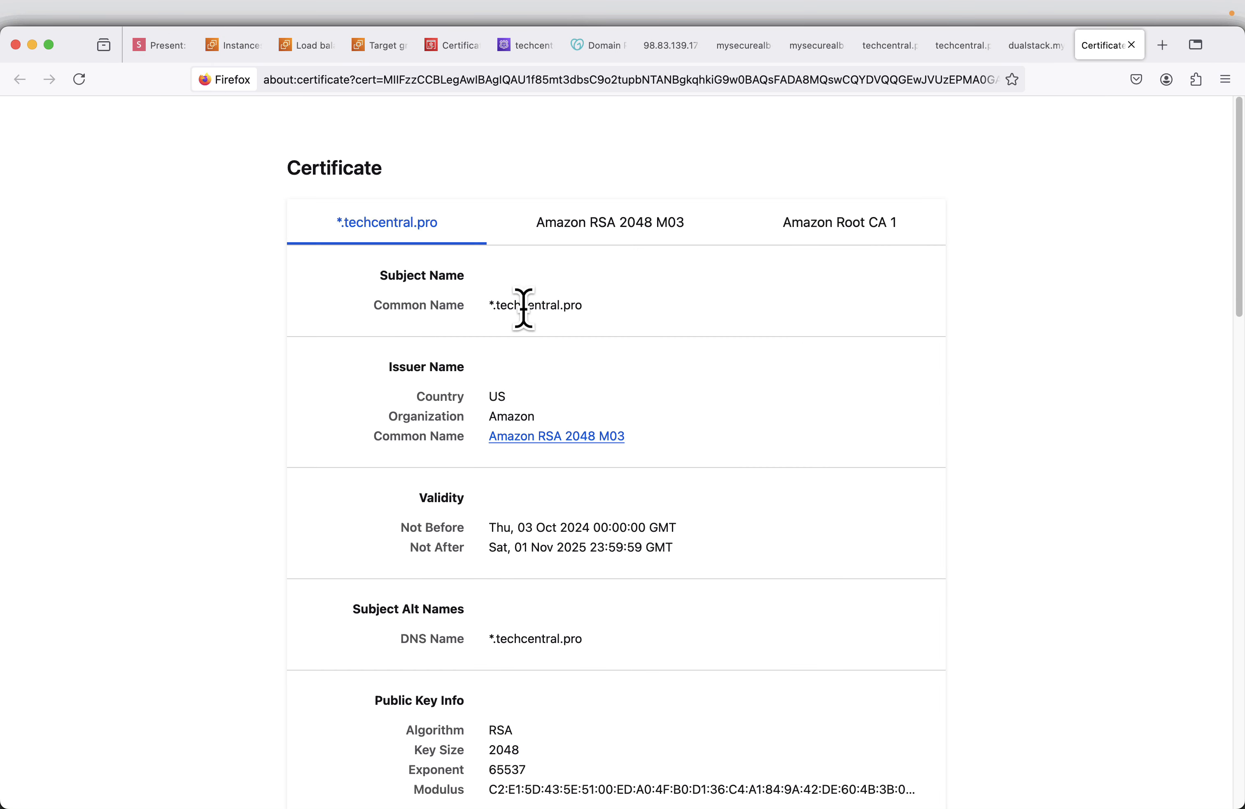
pyautogui.click(1132, 46)
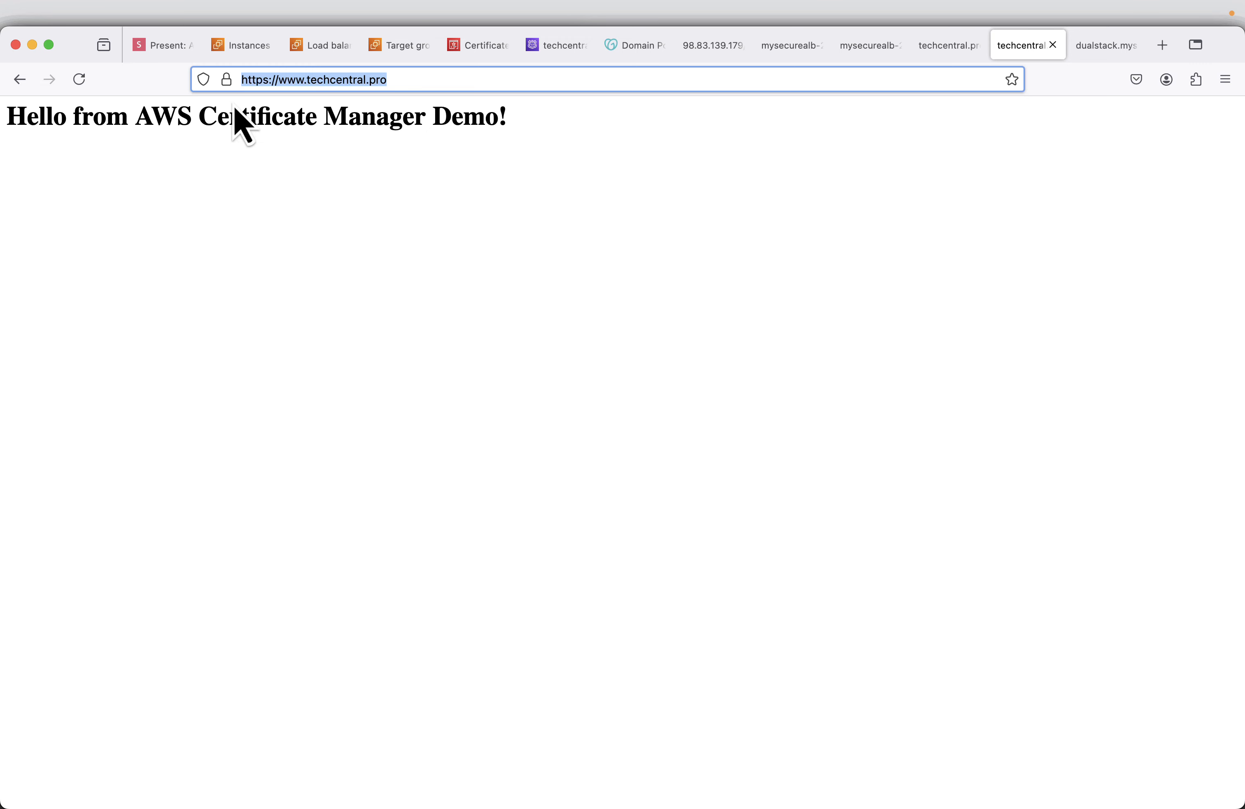
# Step: View the same Hello page at the load balancer's dualstack HTTPS address
pyautogui.click(227, 82)
pyautogui.click(678, 295)
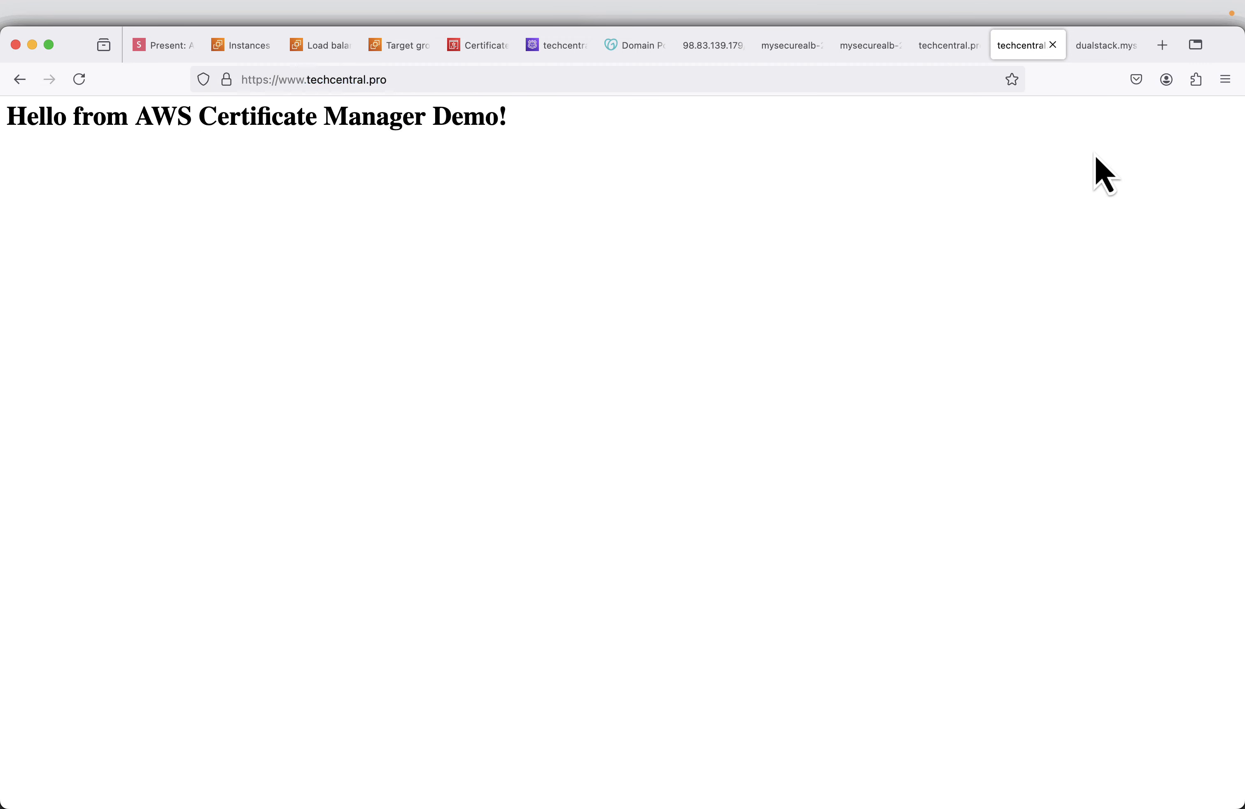
pyautogui.click(1097, 49)
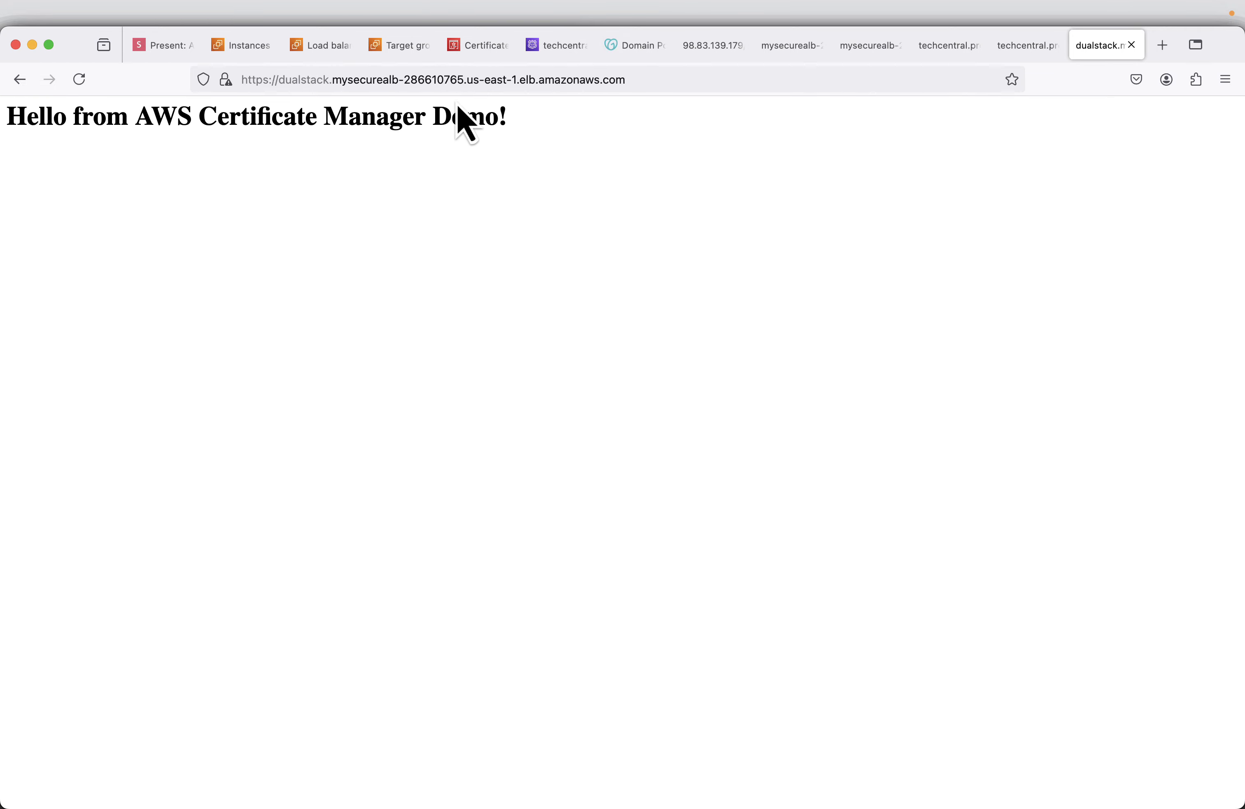
pyautogui.click(561, 48)
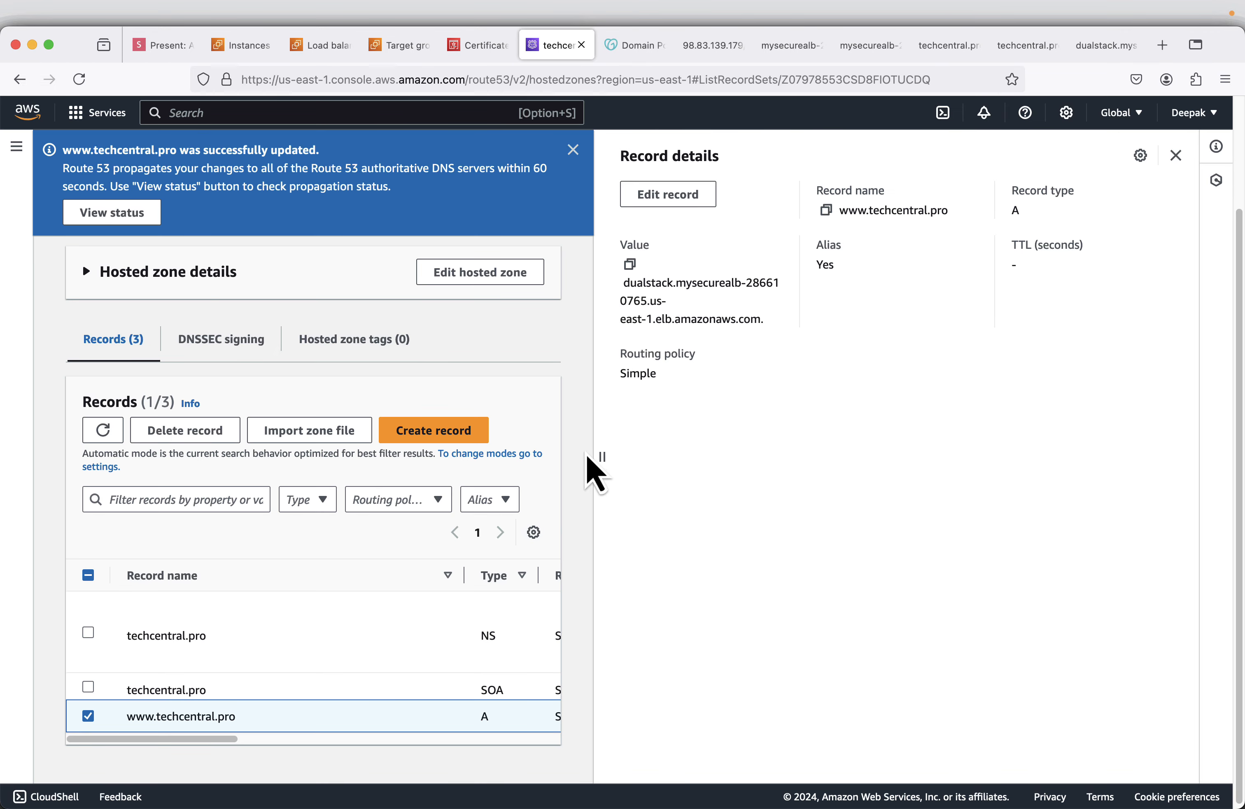
pyautogui.click(1176, 155)
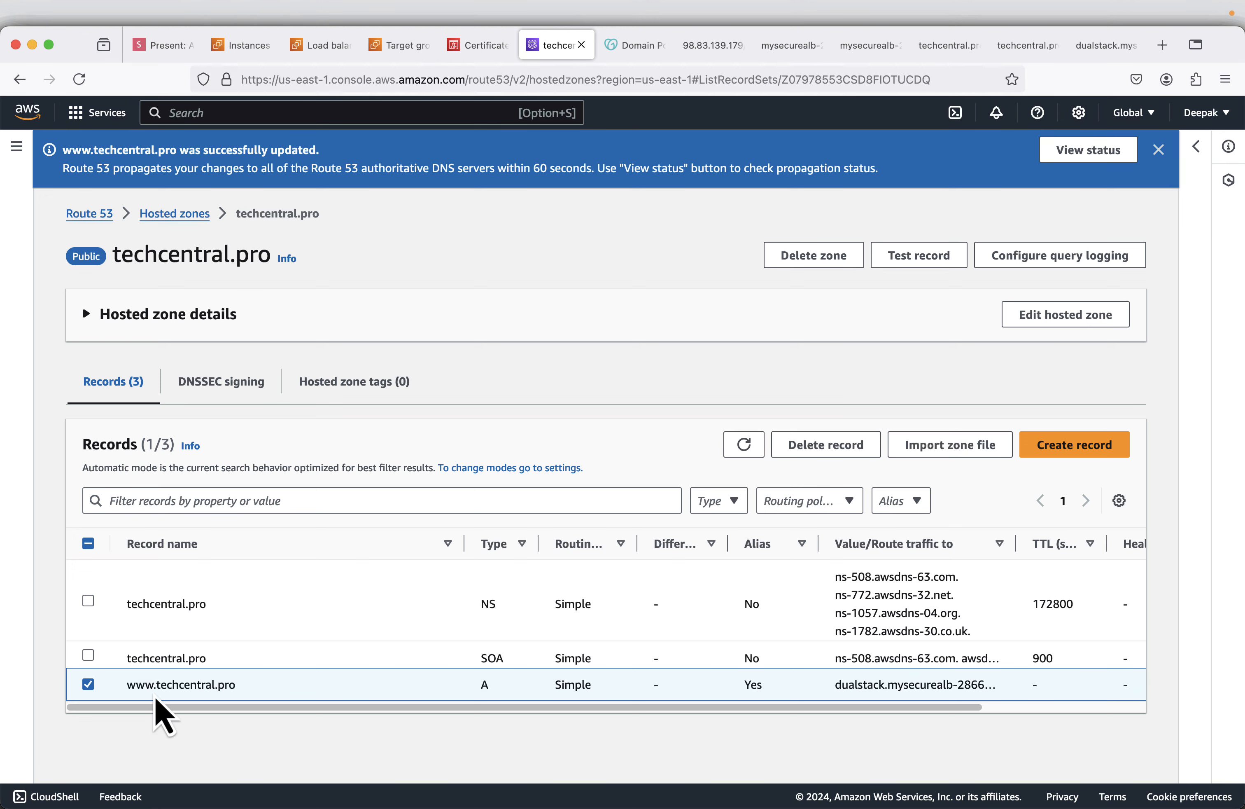
pyautogui.click(89, 684)
pyautogui.click(88, 684)
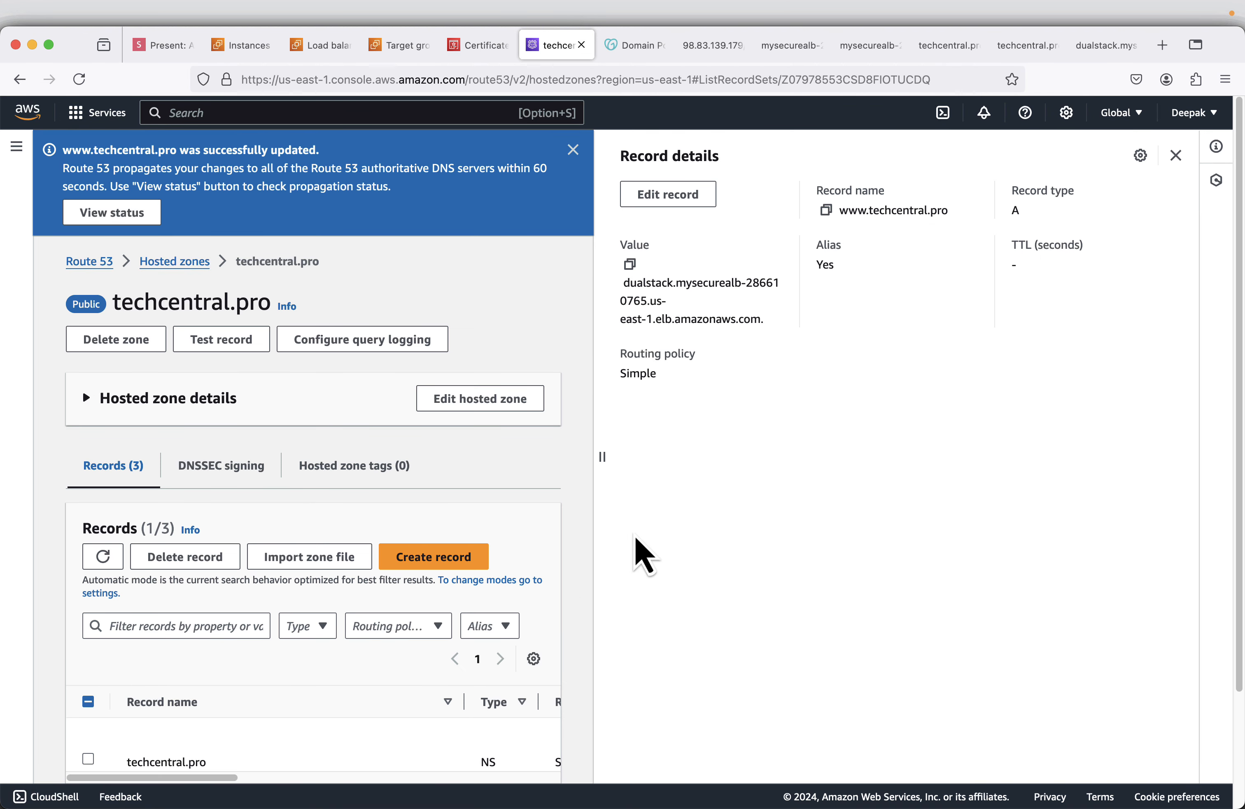
pyautogui.moveTo(777, 328); pyautogui.dragTo(623, 282)
pyautogui.click(770, 450)
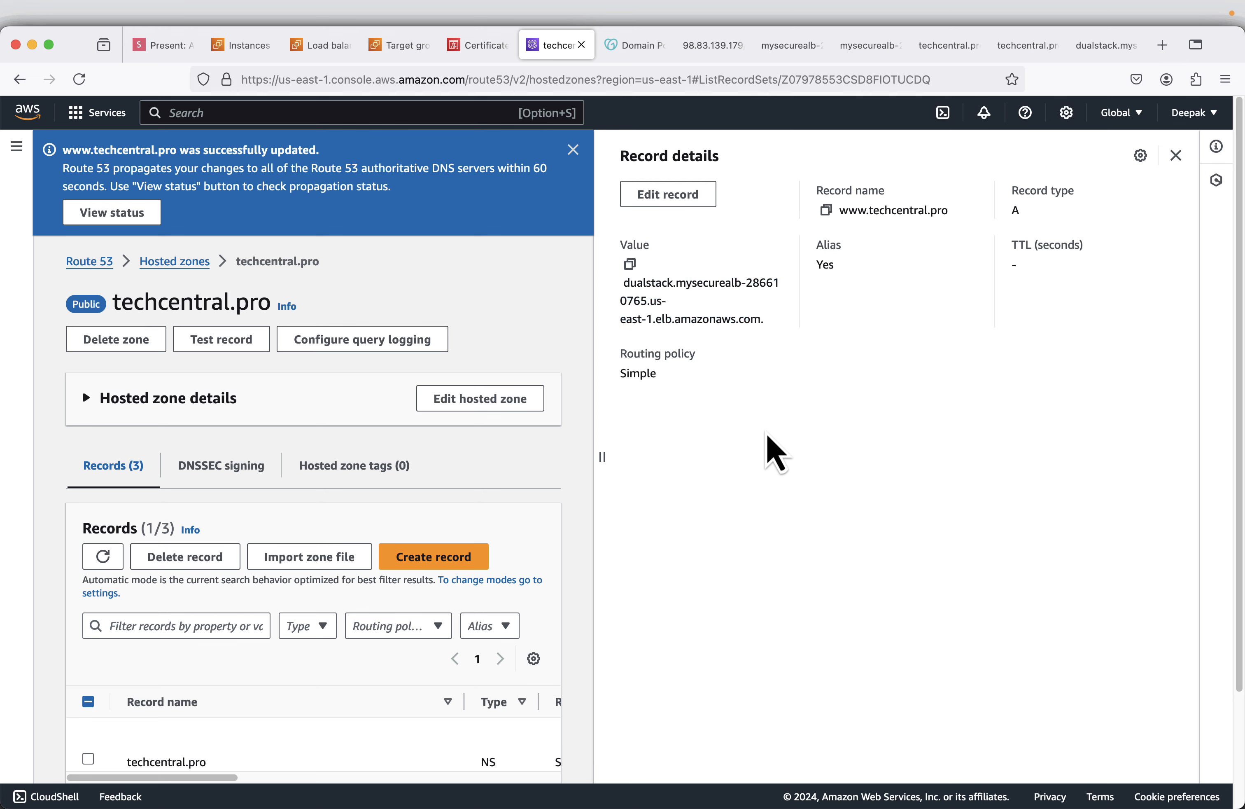
pyautogui.click(1021, 45)
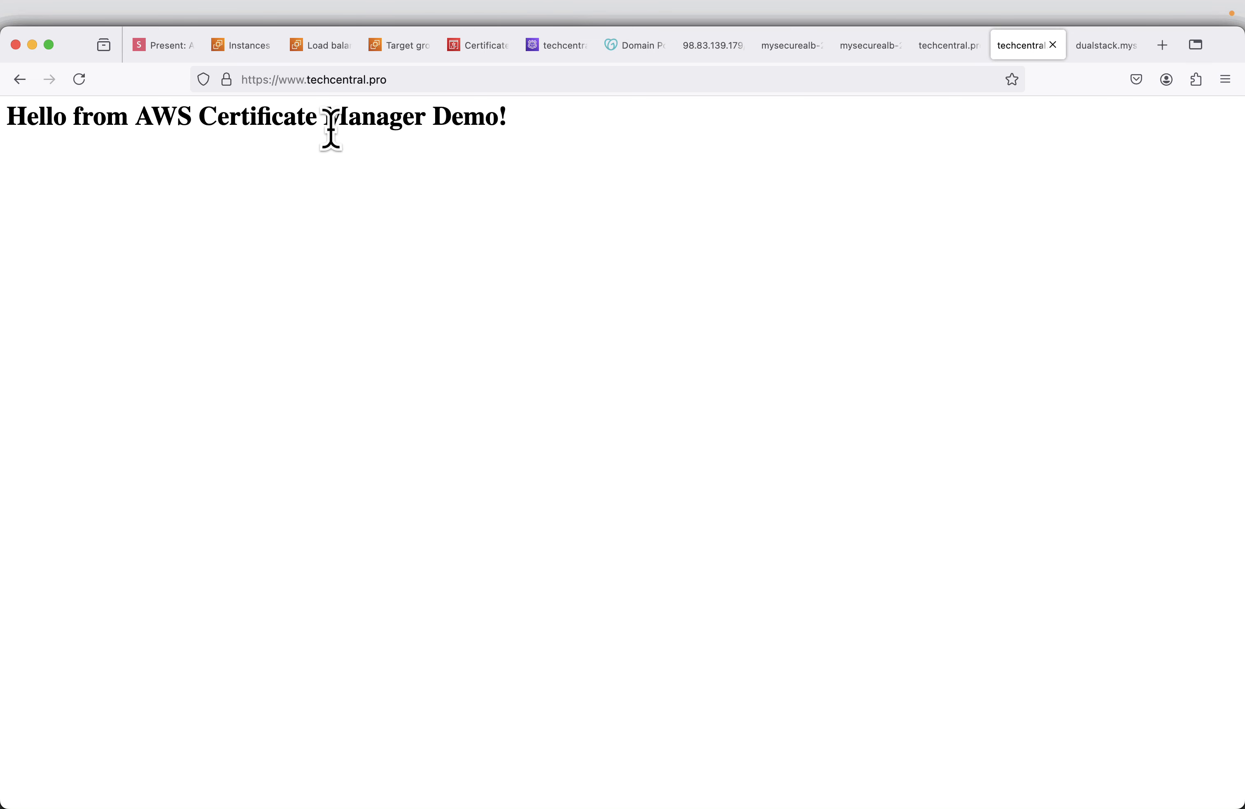
# Step: Advance the slides past Clean Up to 'Terminate (delete) EC2 instance', then view the EC2 Instances list
pyautogui.click(159, 50)
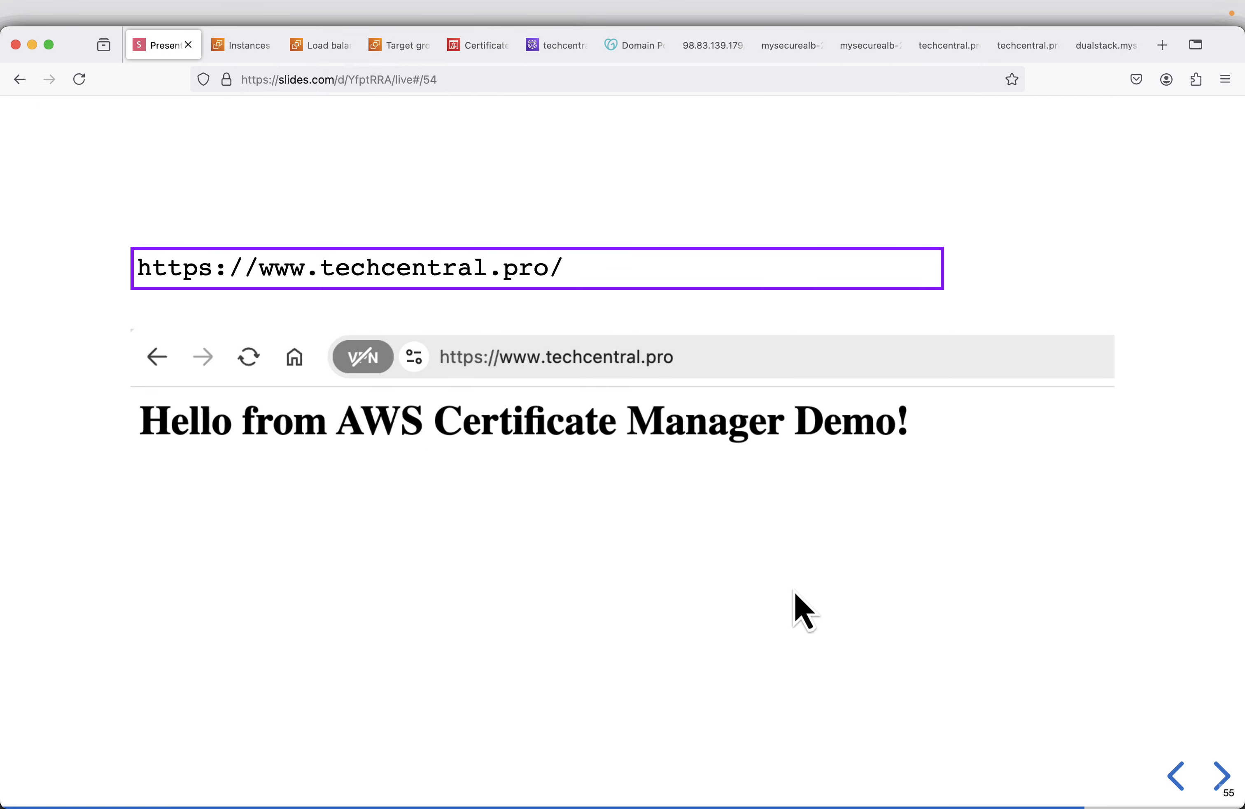
pyautogui.click(1219, 777)
pyautogui.click(1217, 777)
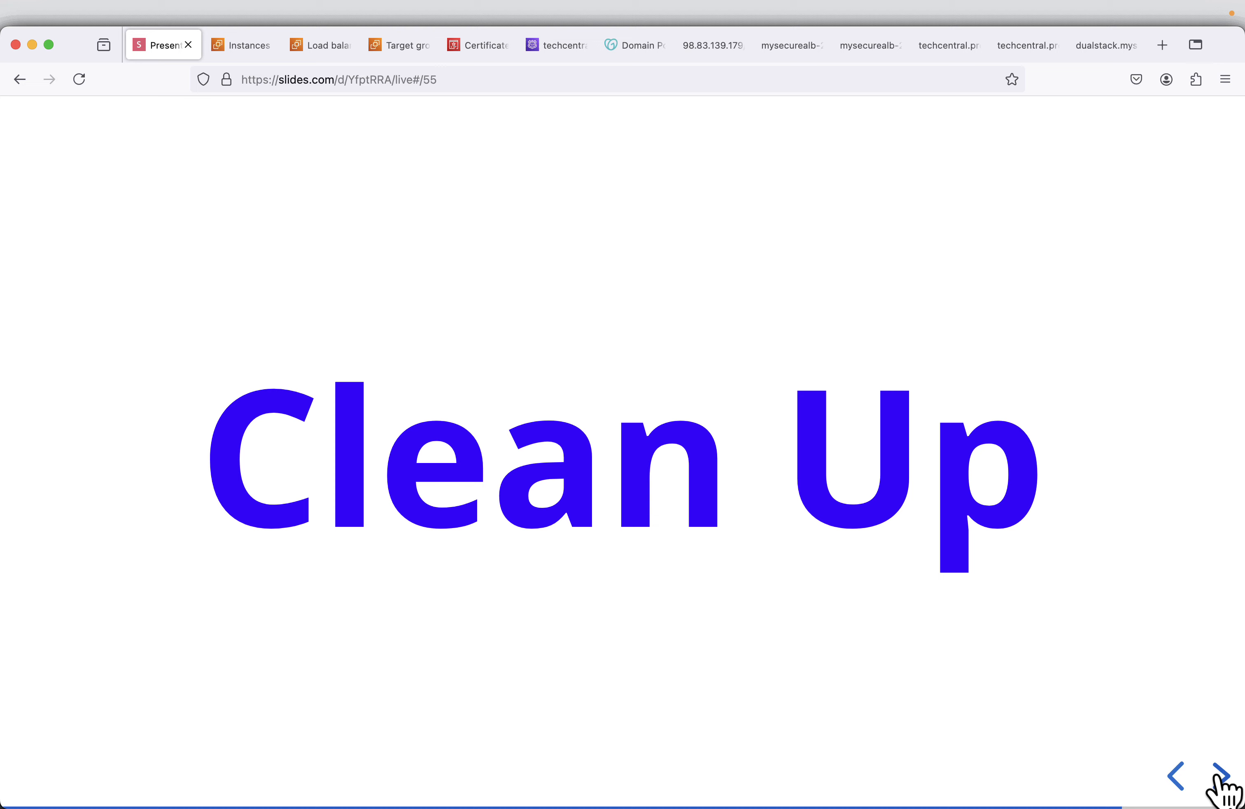
pyautogui.click(1178, 780)
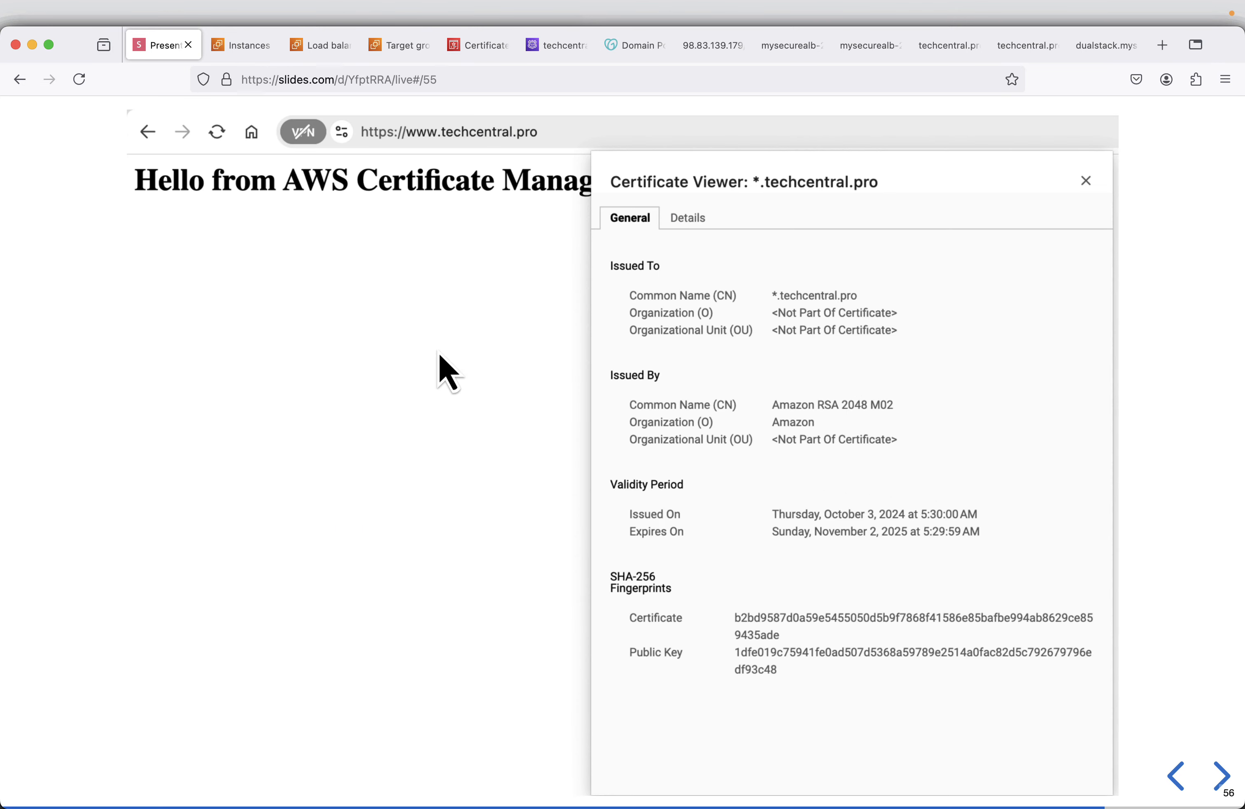
pyautogui.click(1222, 776)
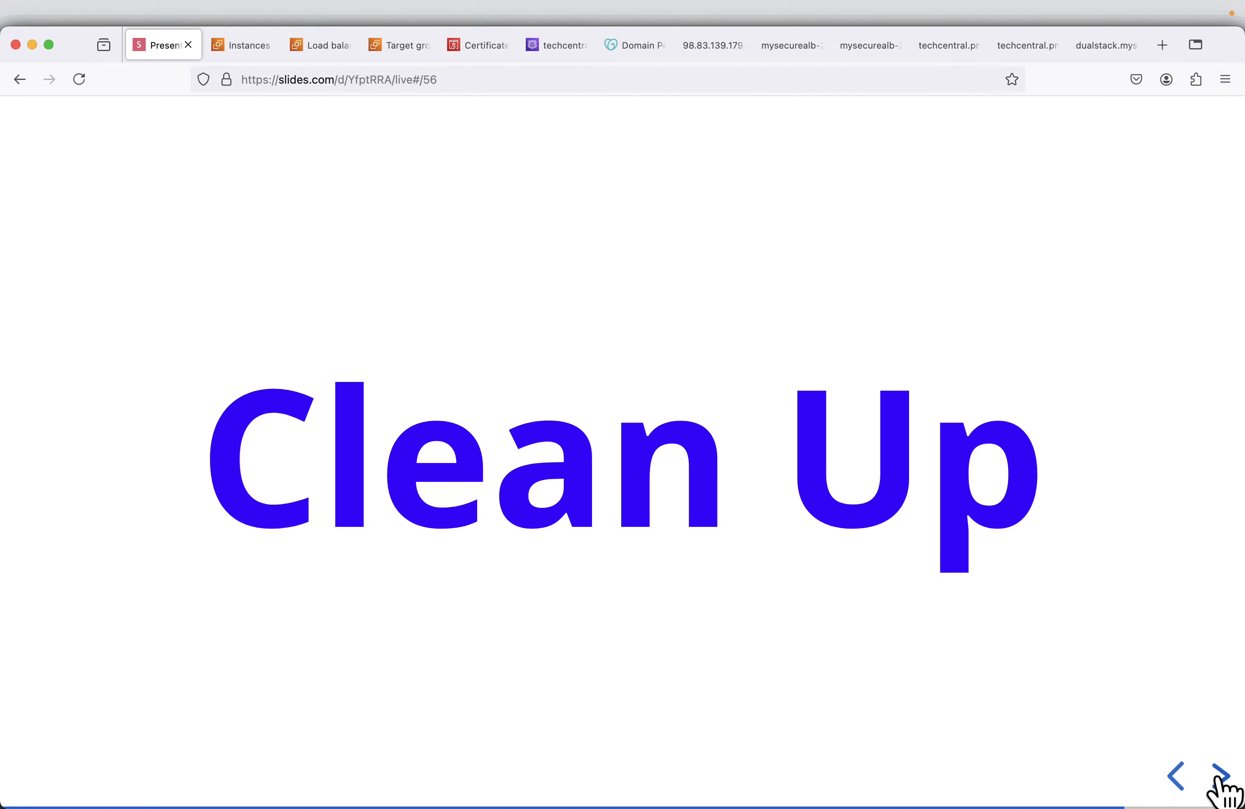
pyautogui.click(1222, 777)
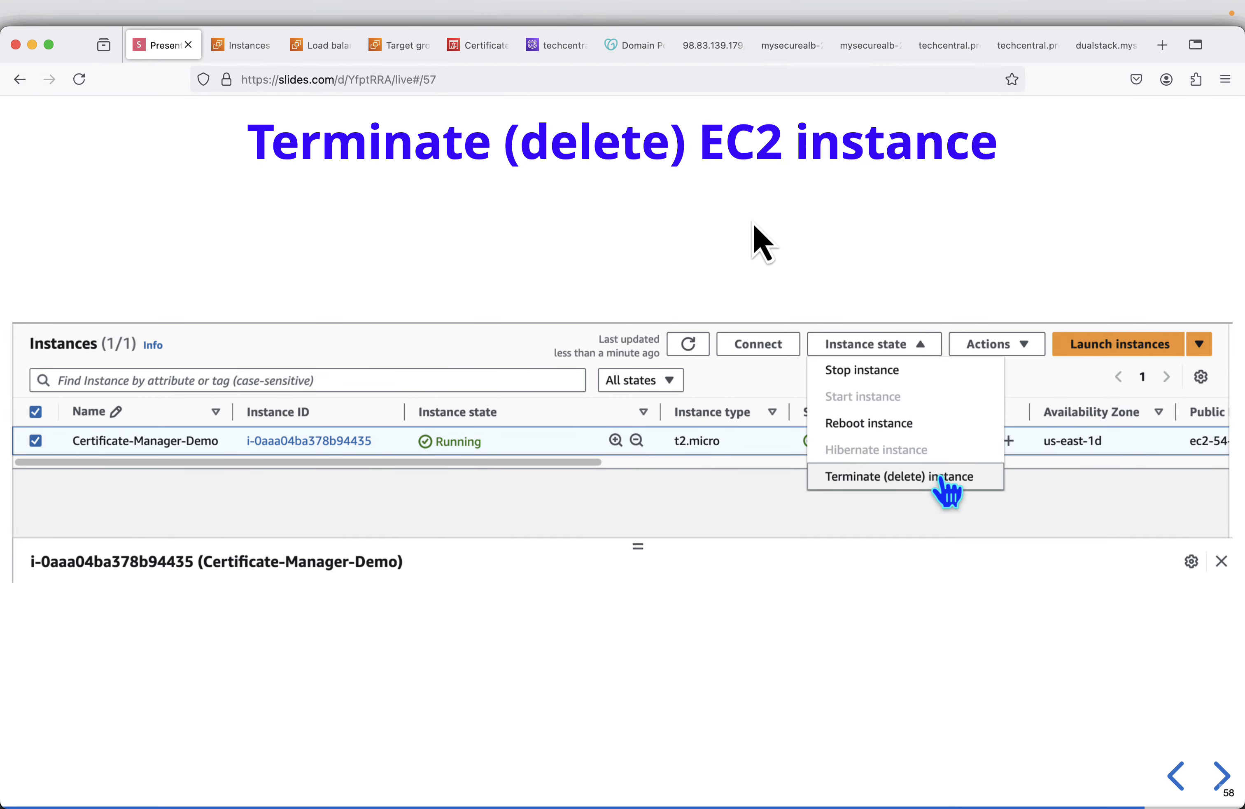
pyautogui.click(247, 45)
# Step: Terminate the Certificate-Manager-Demo instance via Instance state > Terminate (delete) instance
pyautogui.click(55, 276)
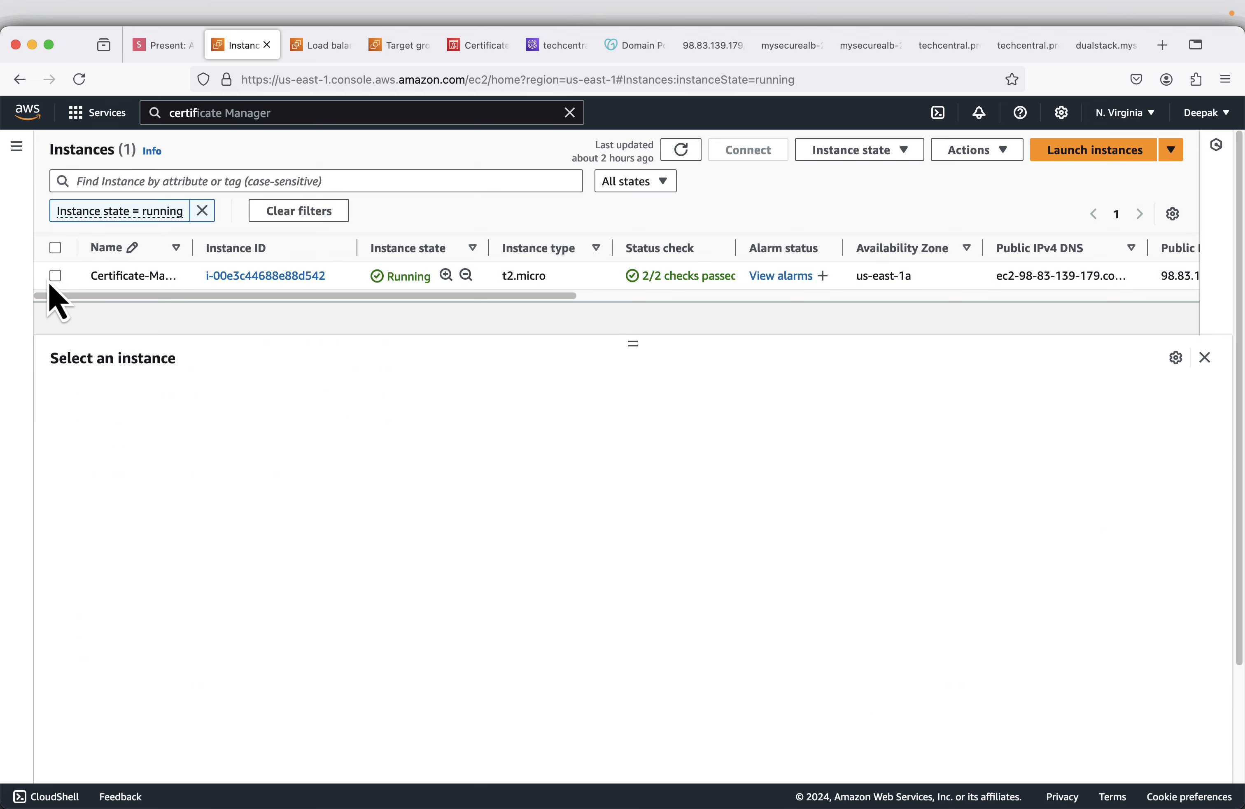
pyautogui.click(55, 276)
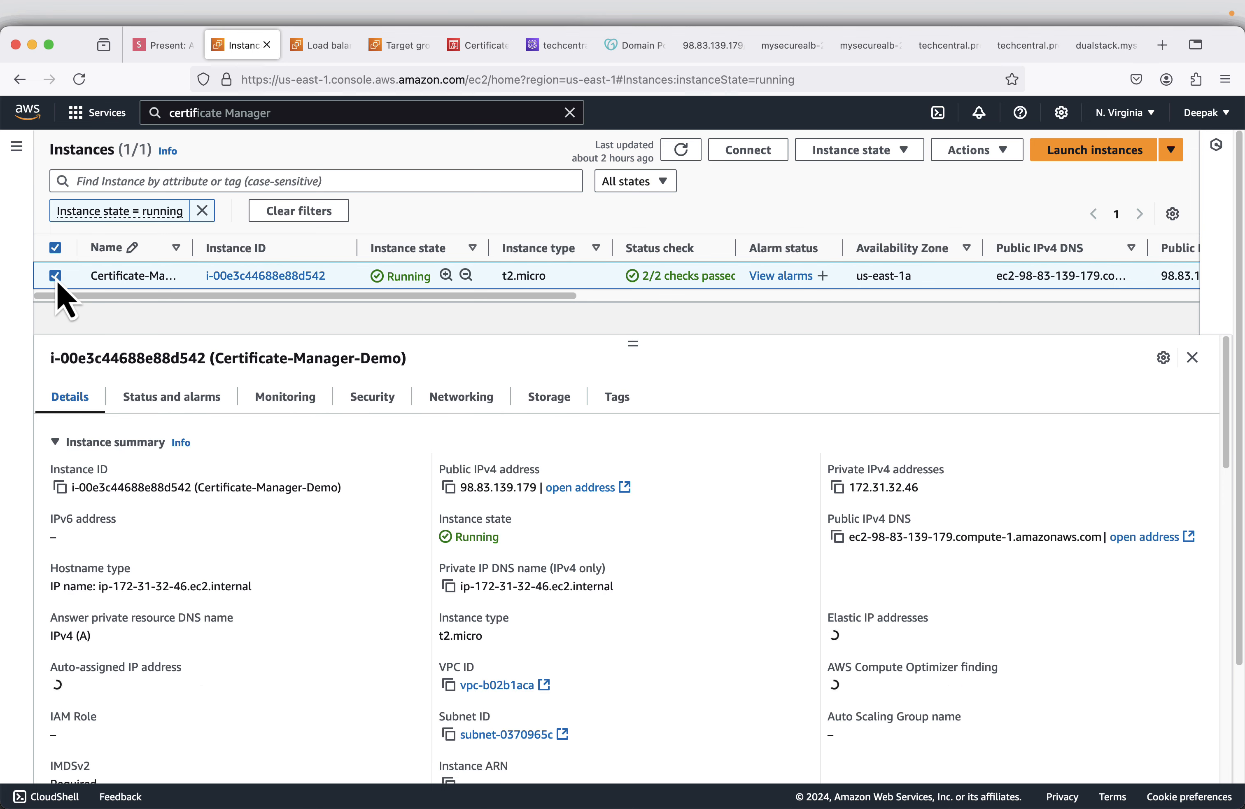
pyautogui.click(837, 155)
pyautogui.click(888, 277)
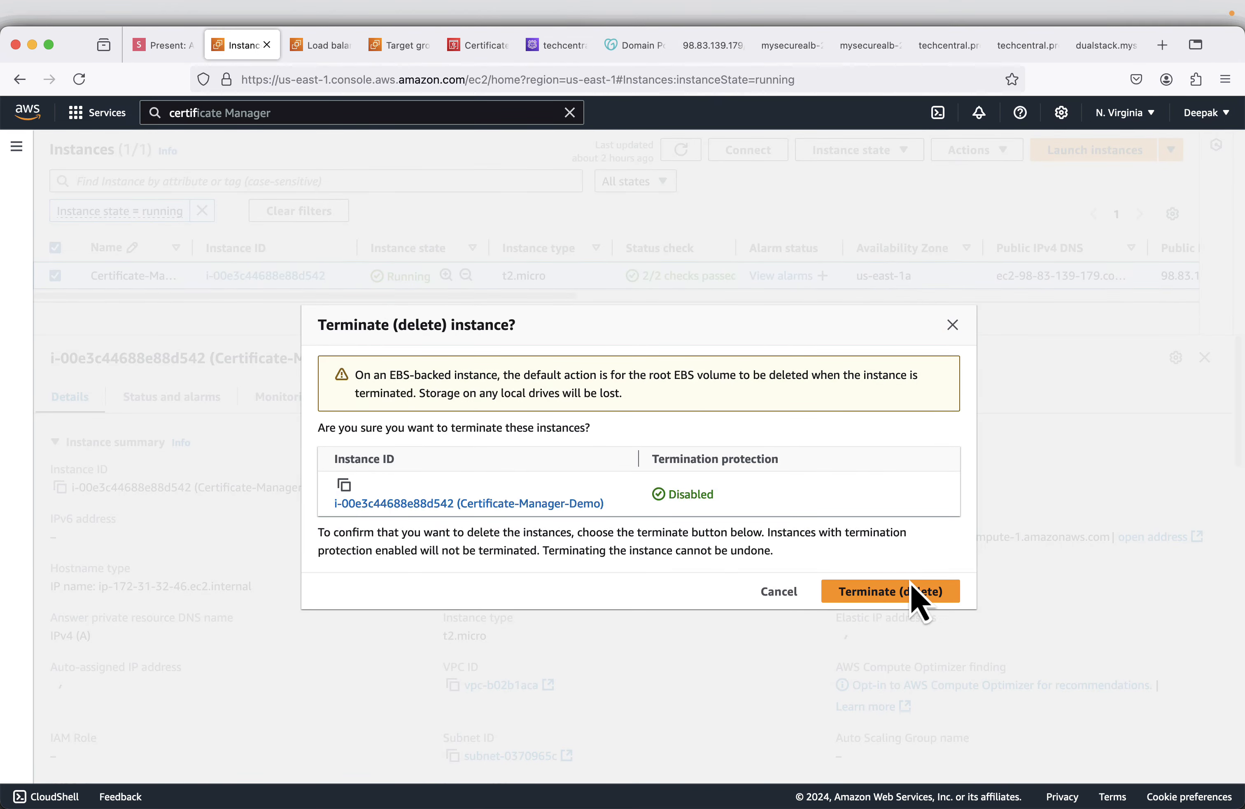
pyautogui.click(913, 593)
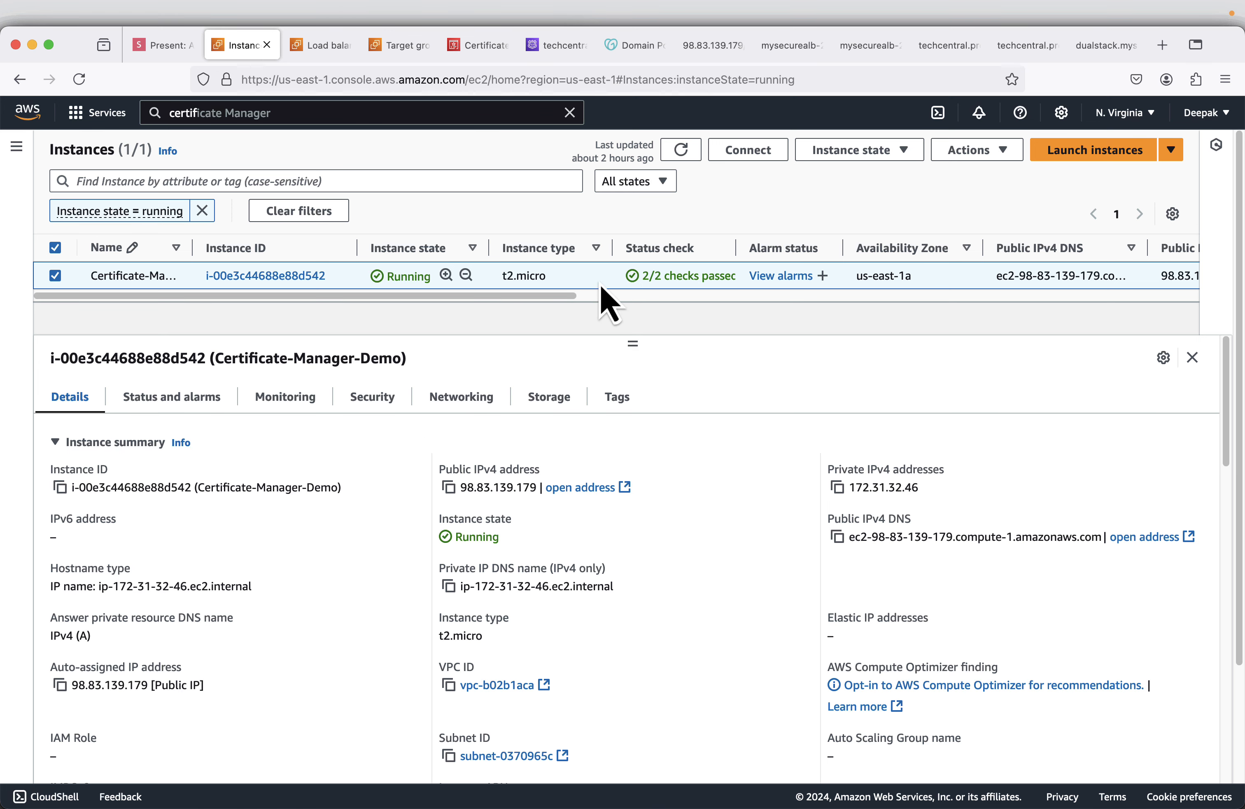
# Step: Refresh until the instance shows Shutting-down, then advance to the 'Delete load balancer' slide
pyautogui.click(682, 152)
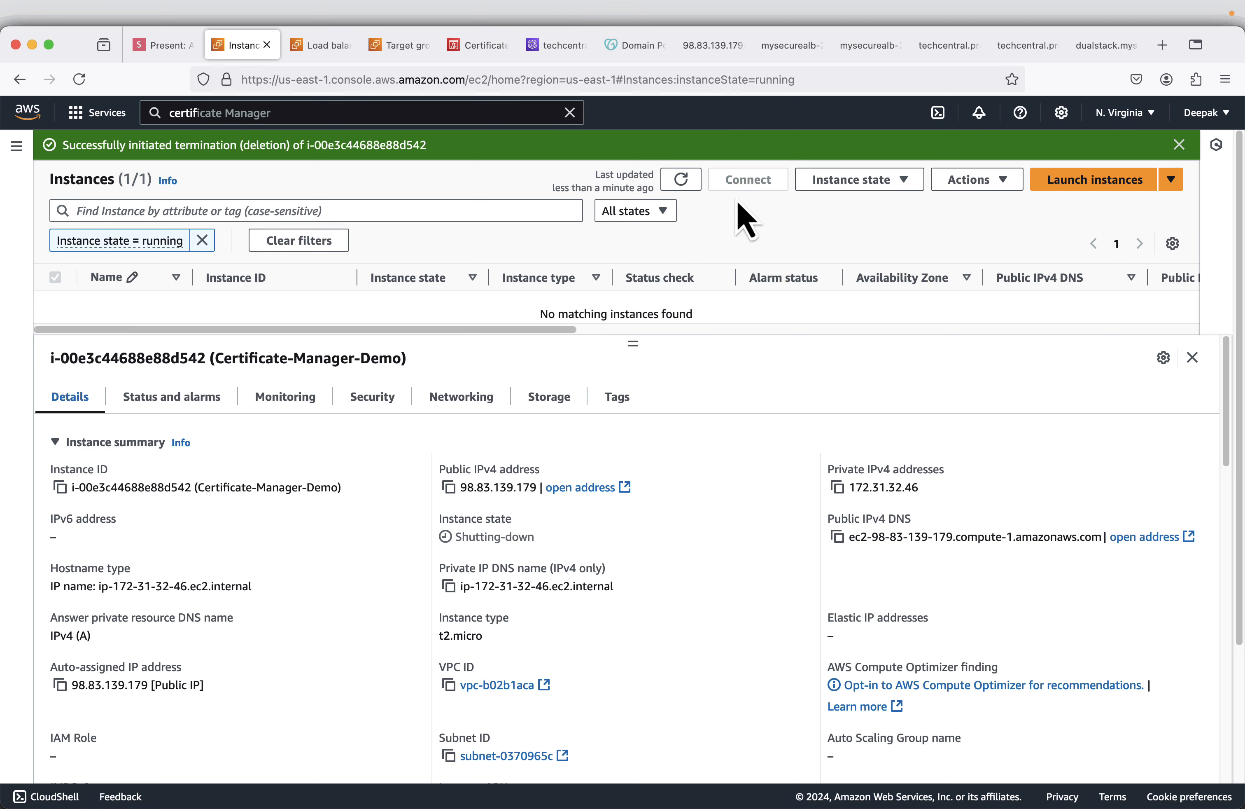
pyautogui.click(682, 180)
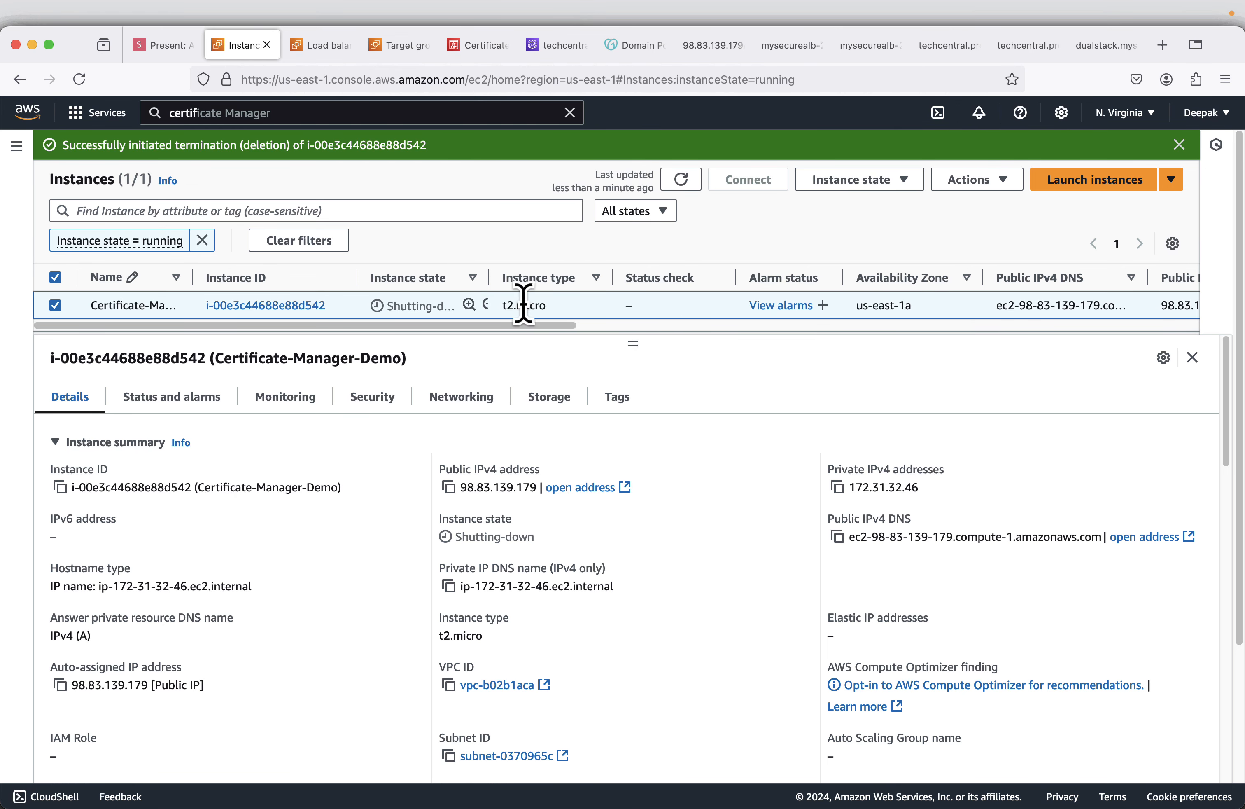
pyautogui.moveTo(489, 277); pyautogui.dragTo(537, 277)
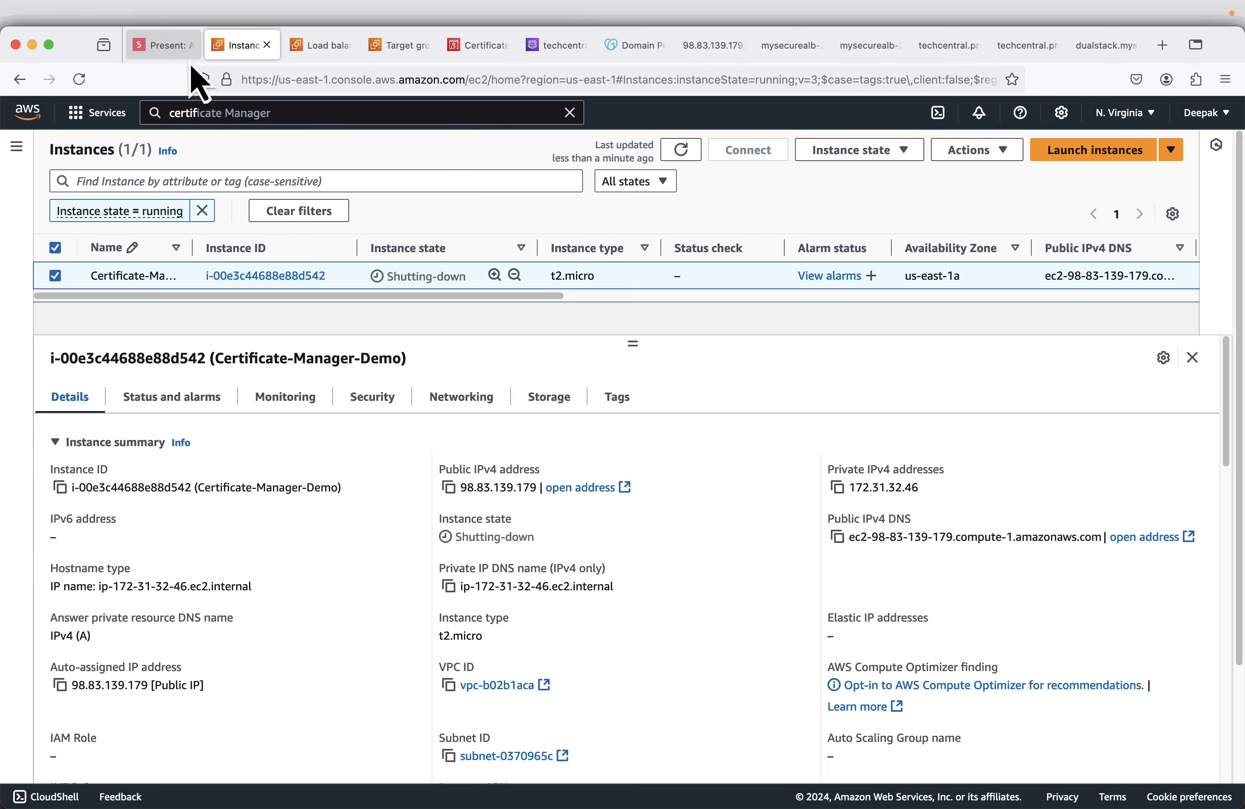
pyautogui.click(179, 53)
pyautogui.press('Right')
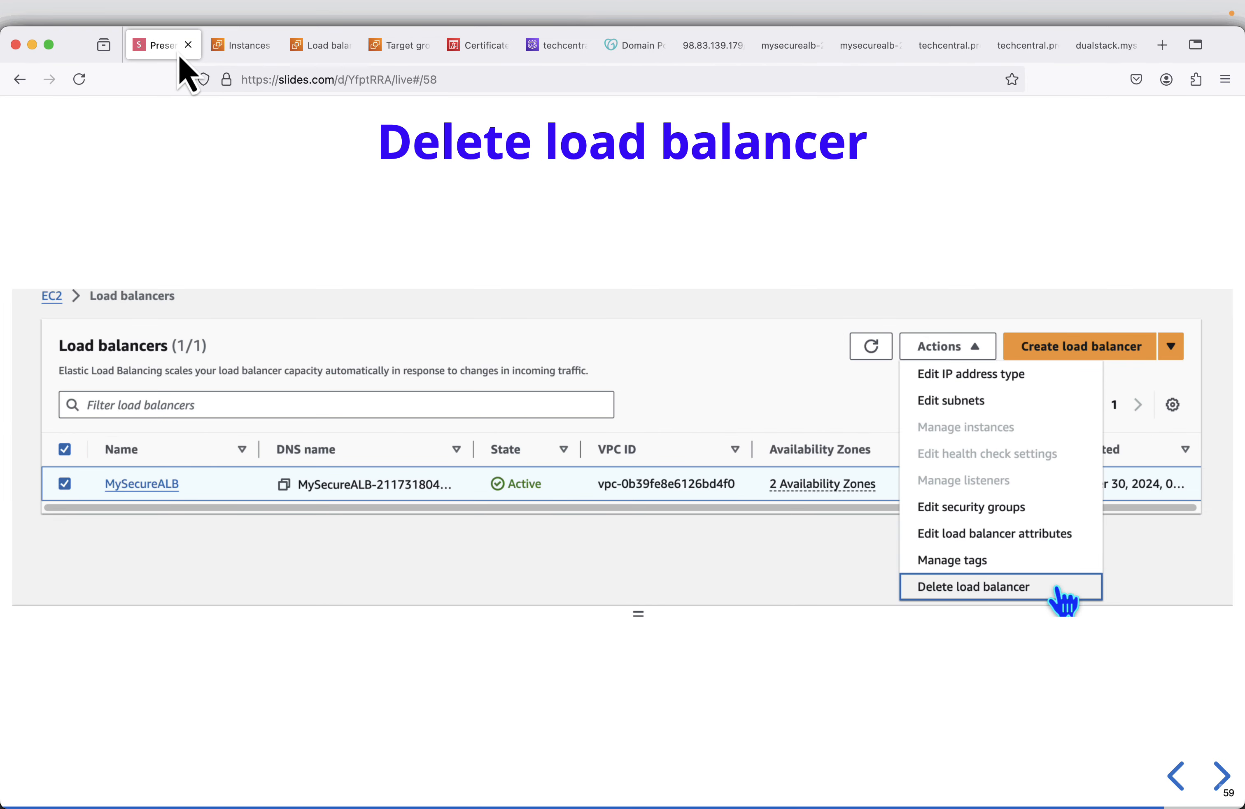
# Step: Delete MySecureALB by entering 'confirm', then advance the slides to 'Delete Target Group'
pyautogui.click(322, 45)
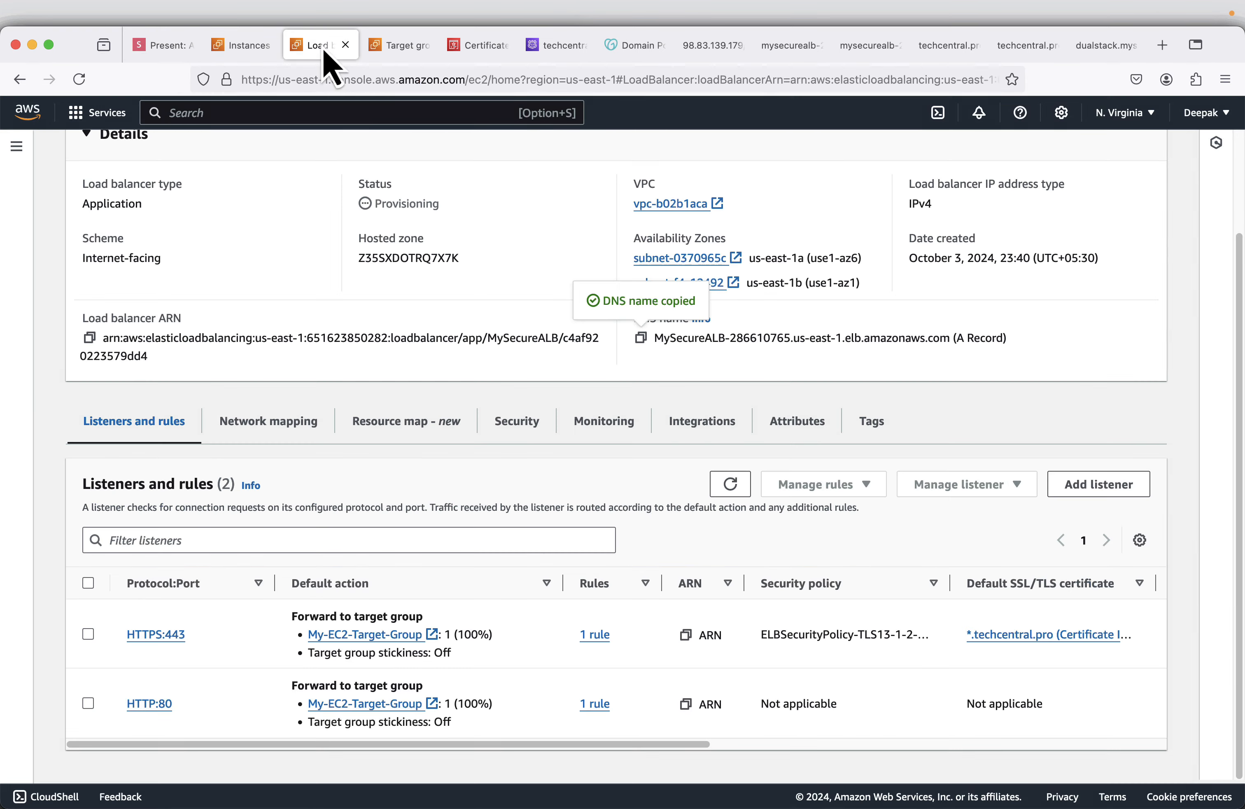
pyautogui.scroll(3, 489, 355)
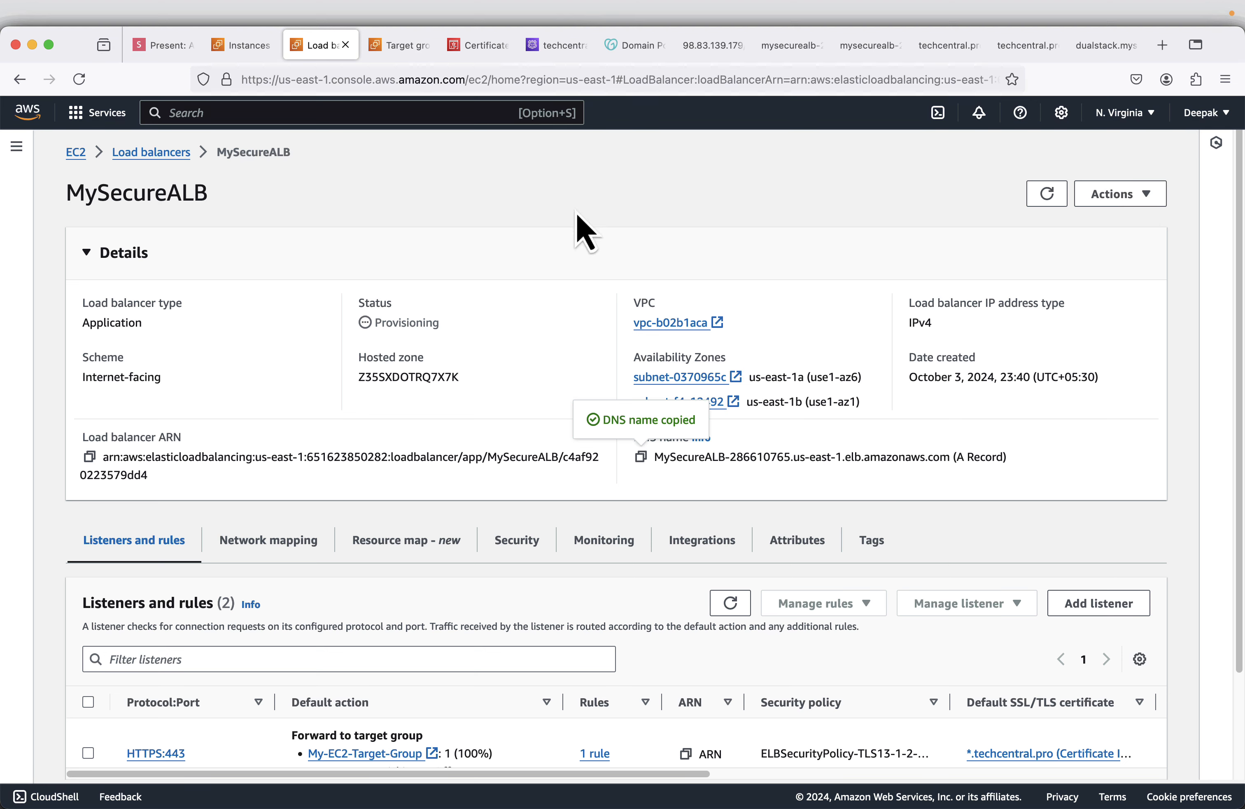
pyautogui.click(1151, 199)
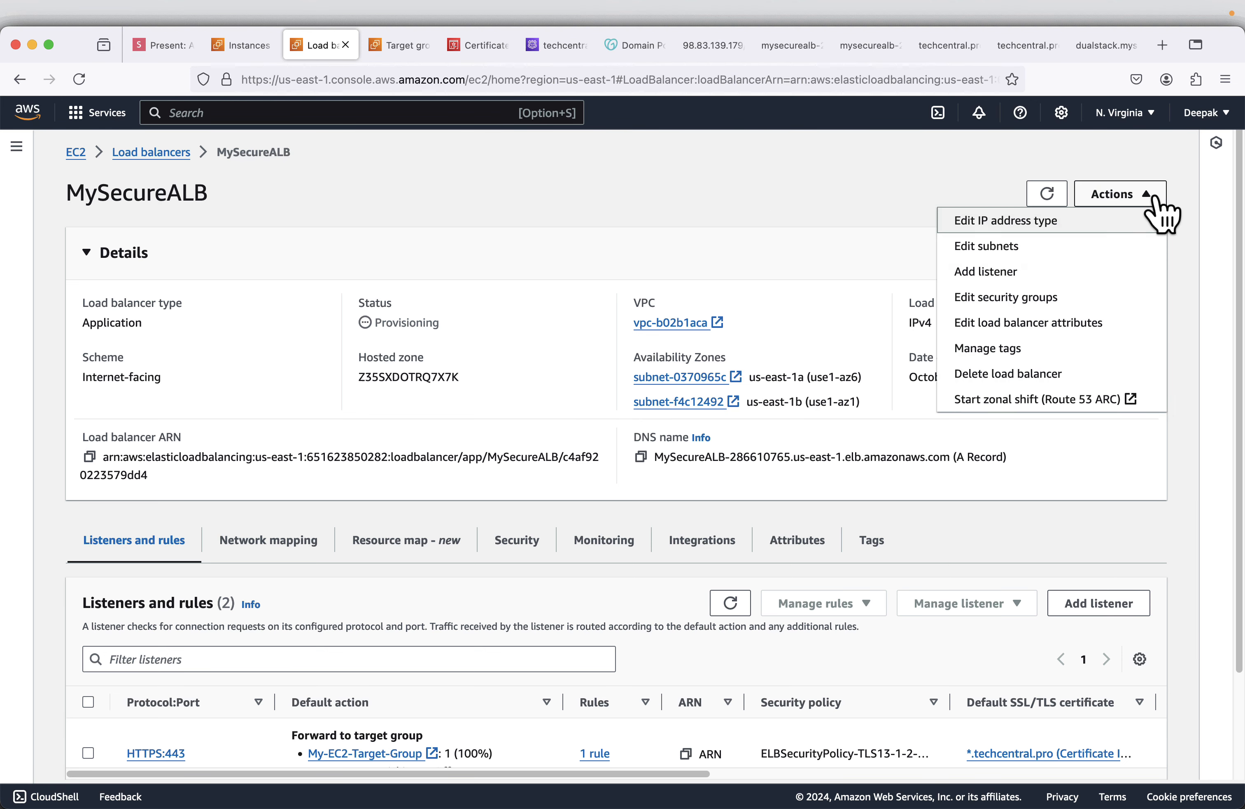
pyautogui.click(1021, 374)
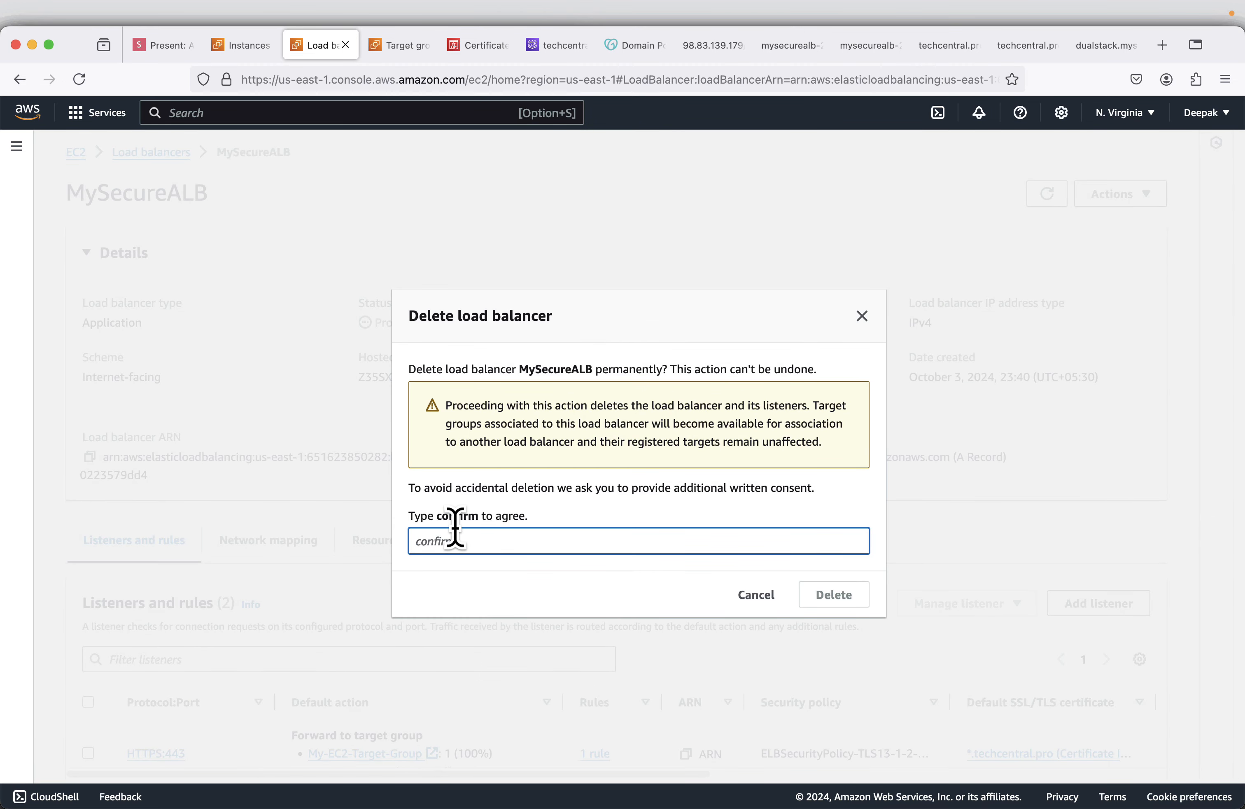
pyautogui.write('confirm')
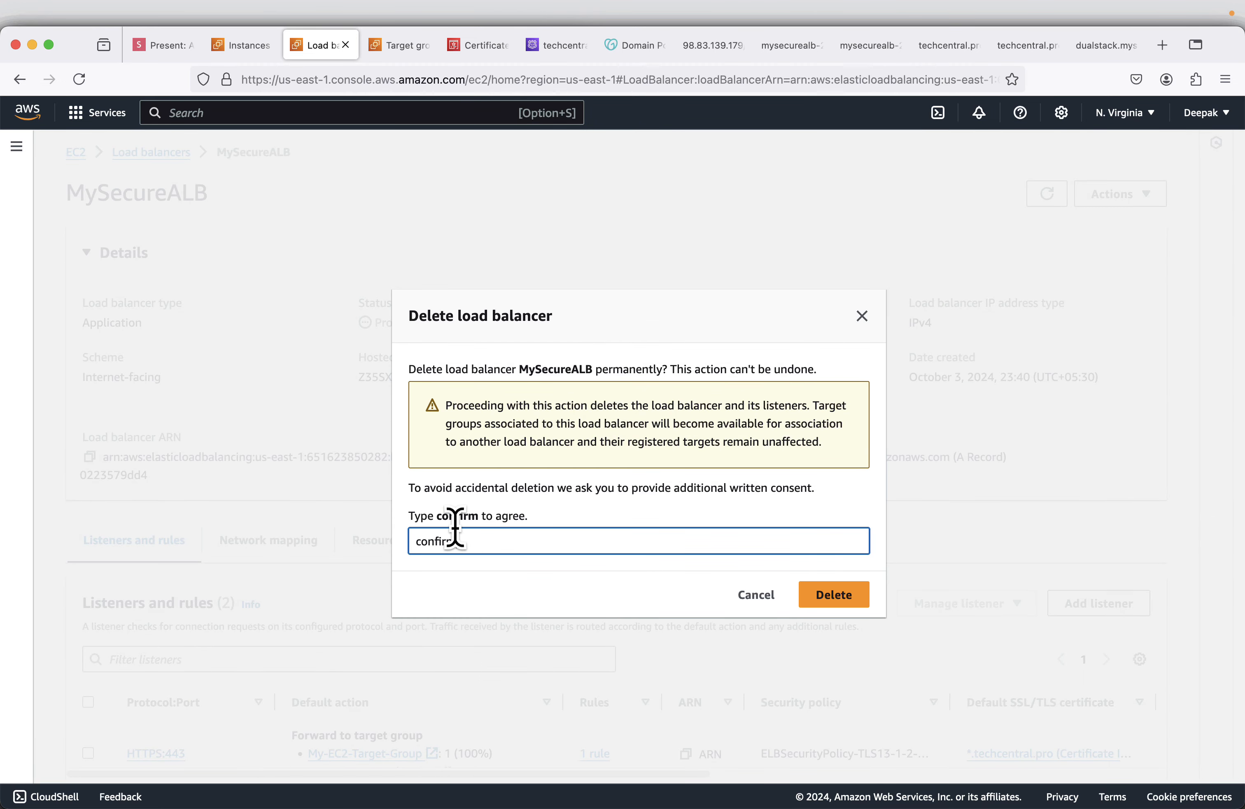
pyautogui.click(850, 604)
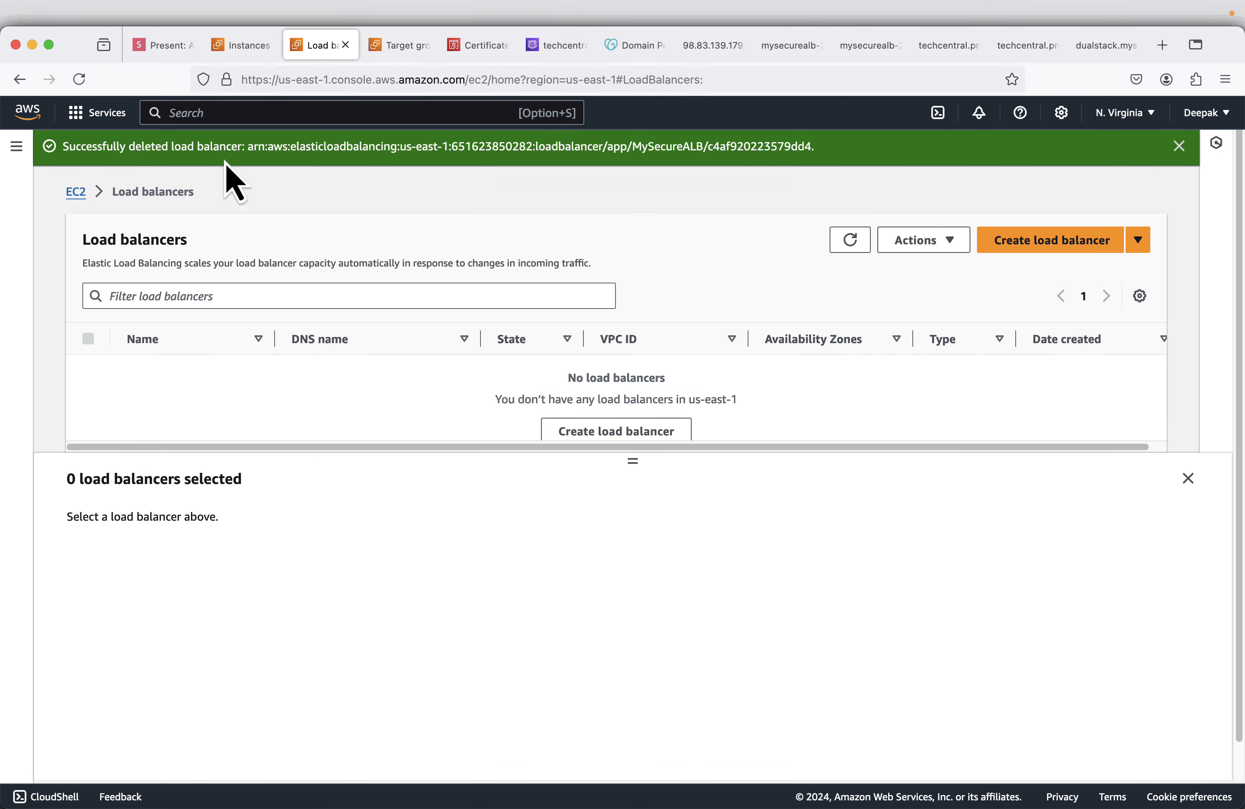
pyautogui.click(173, 50)
pyautogui.press('Right')
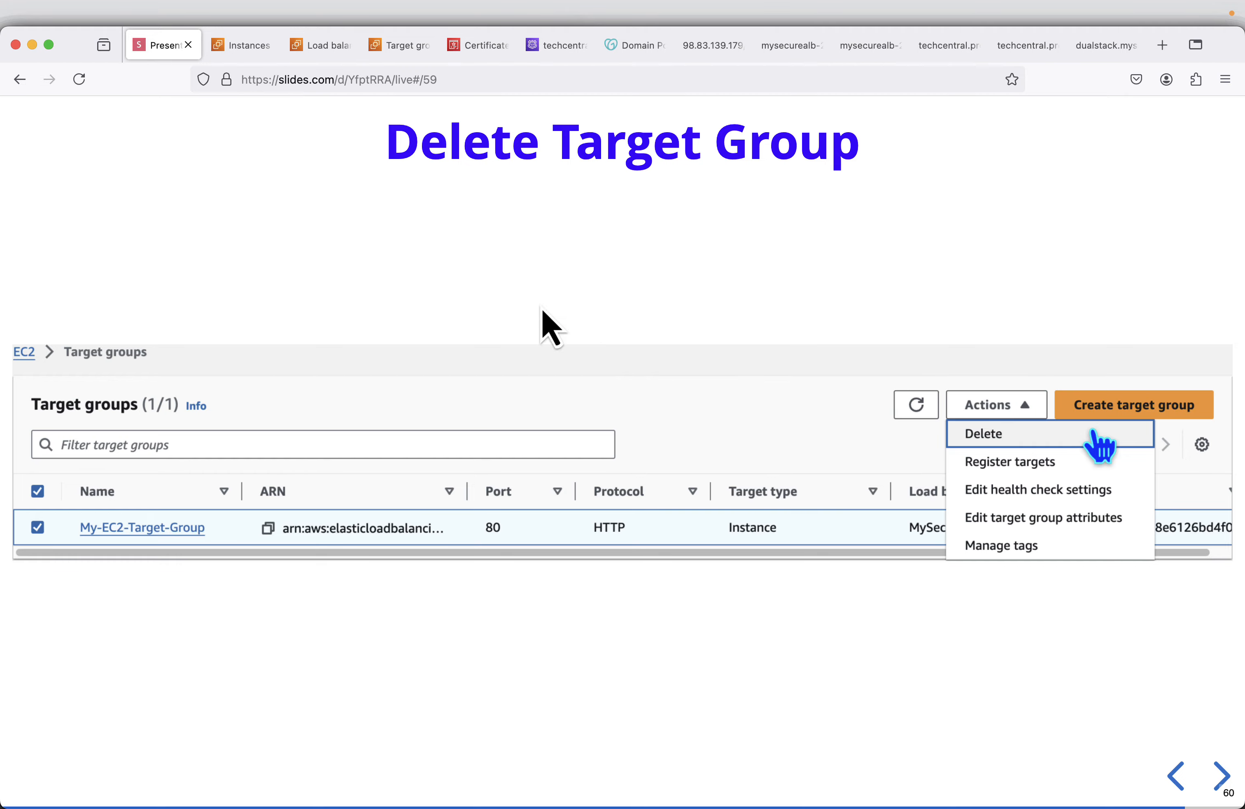
# Step: Try deleting My-EC2-Target-Group through Actions > Delete, which is refused as still in use
pyautogui.click(408, 48)
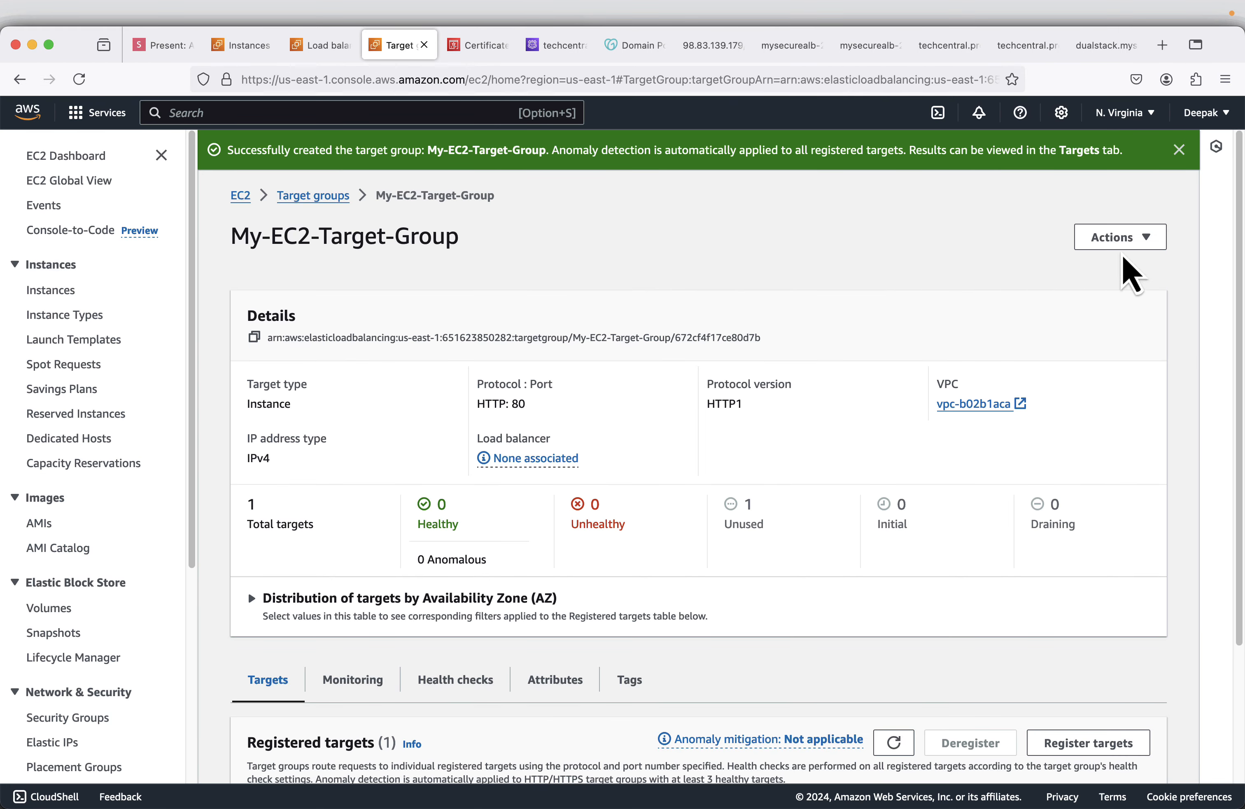
pyautogui.click(1126, 242)
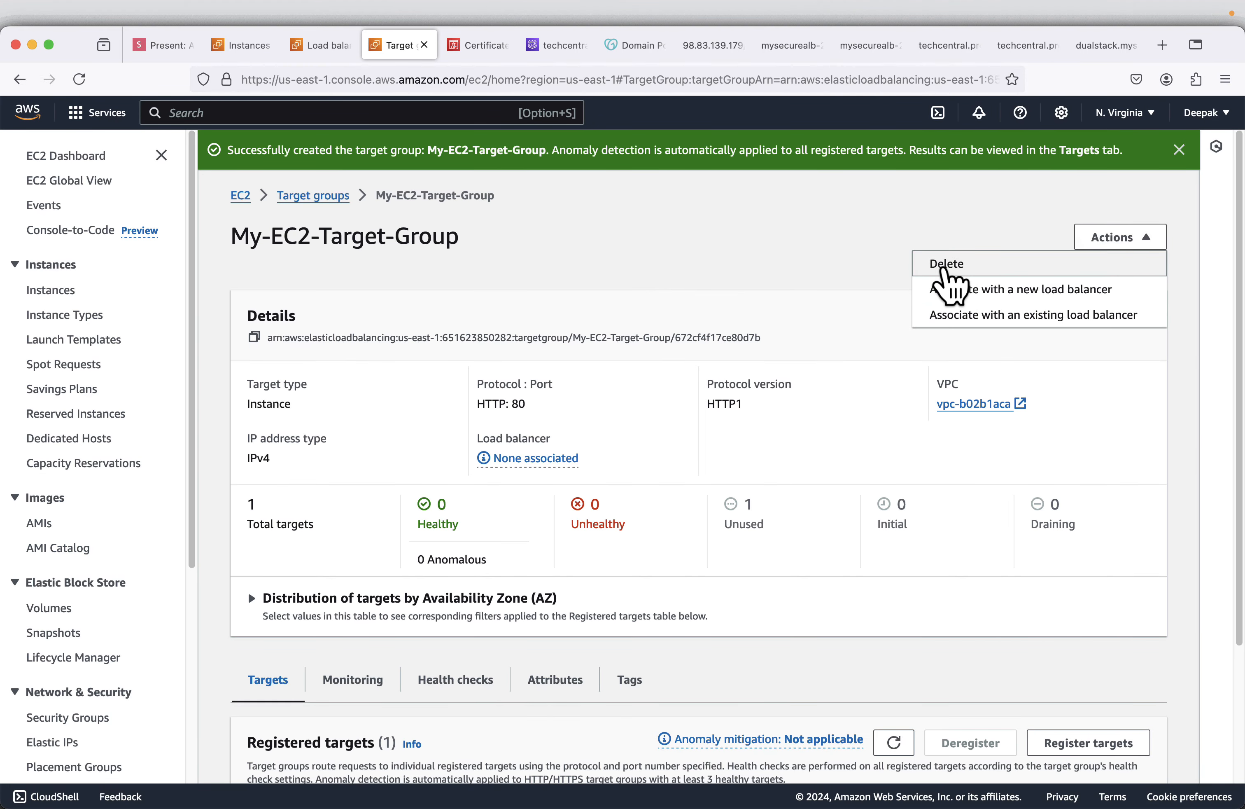
pyautogui.click(945, 267)
pyautogui.click(906, 575)
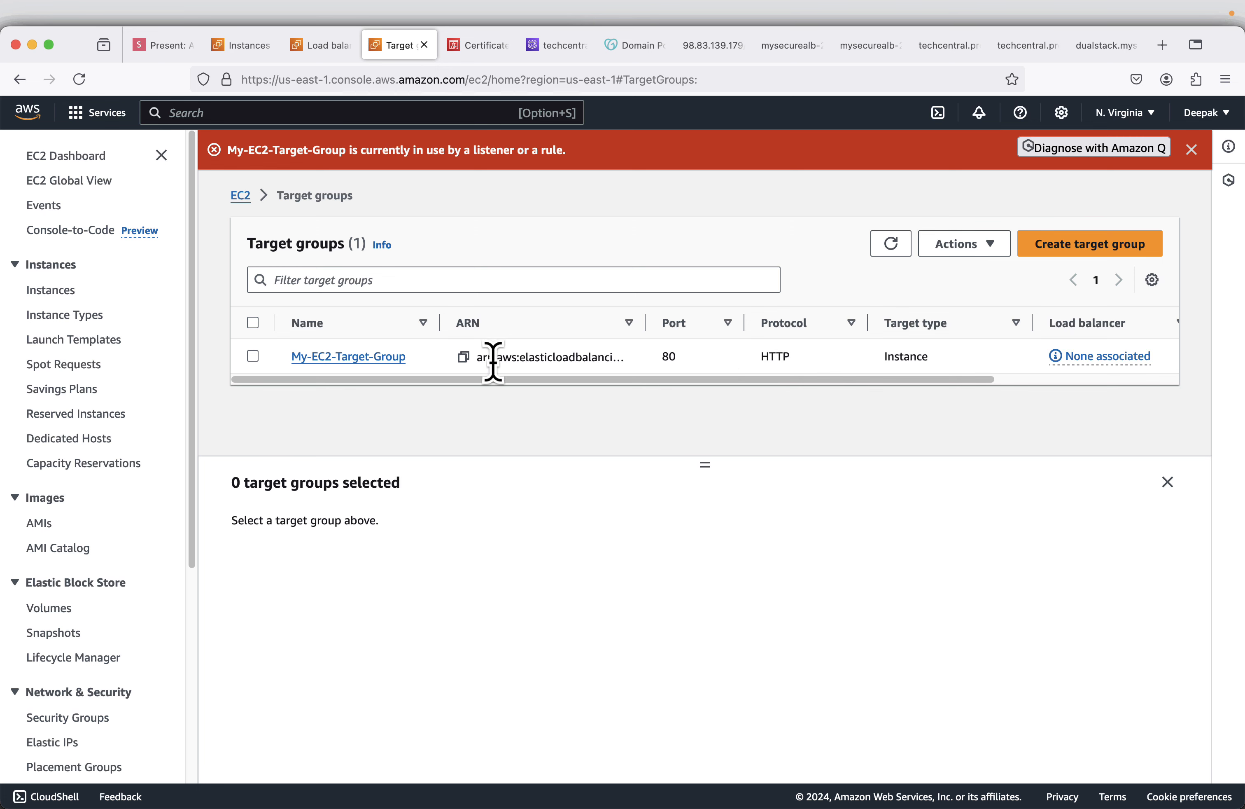
# Step: Refresh the Instances list to confirm no running instances, then advance to 'Delete security groups'
pyautogui.click(262, 46)
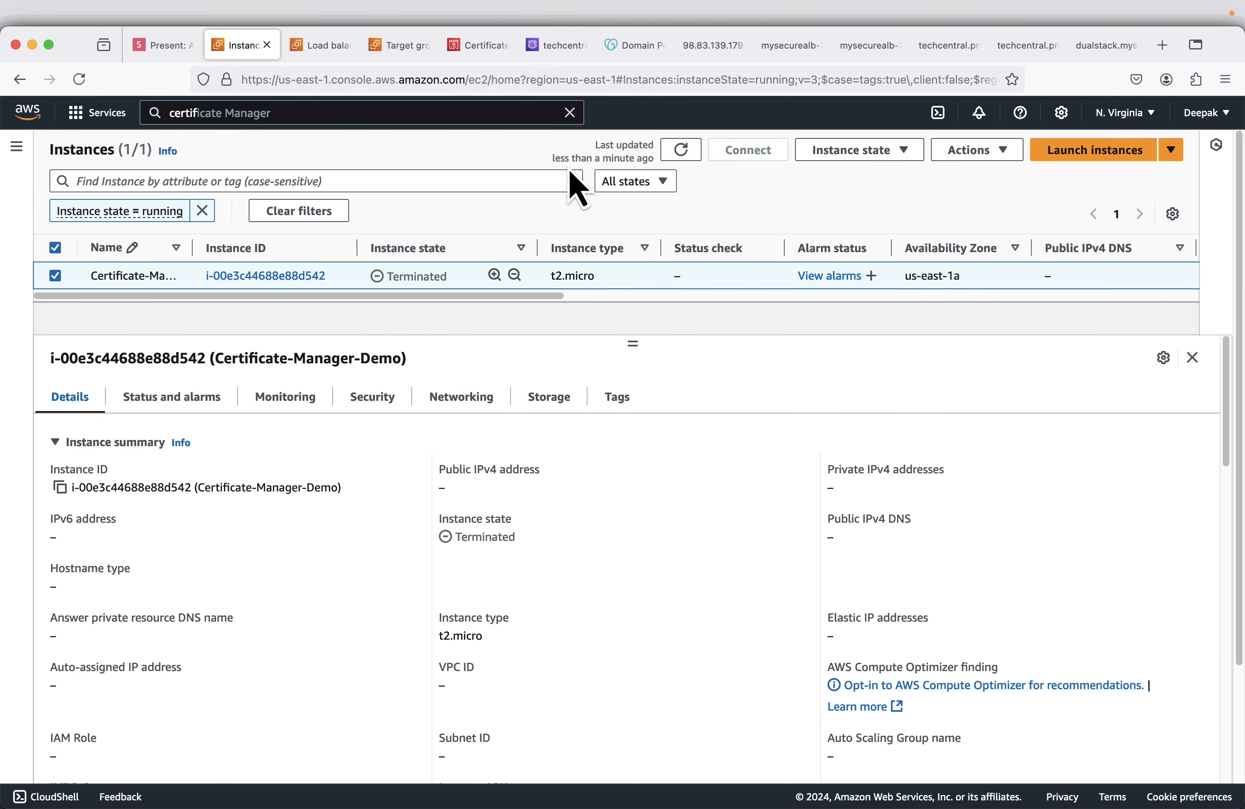
pyautogui.click(681, 155)
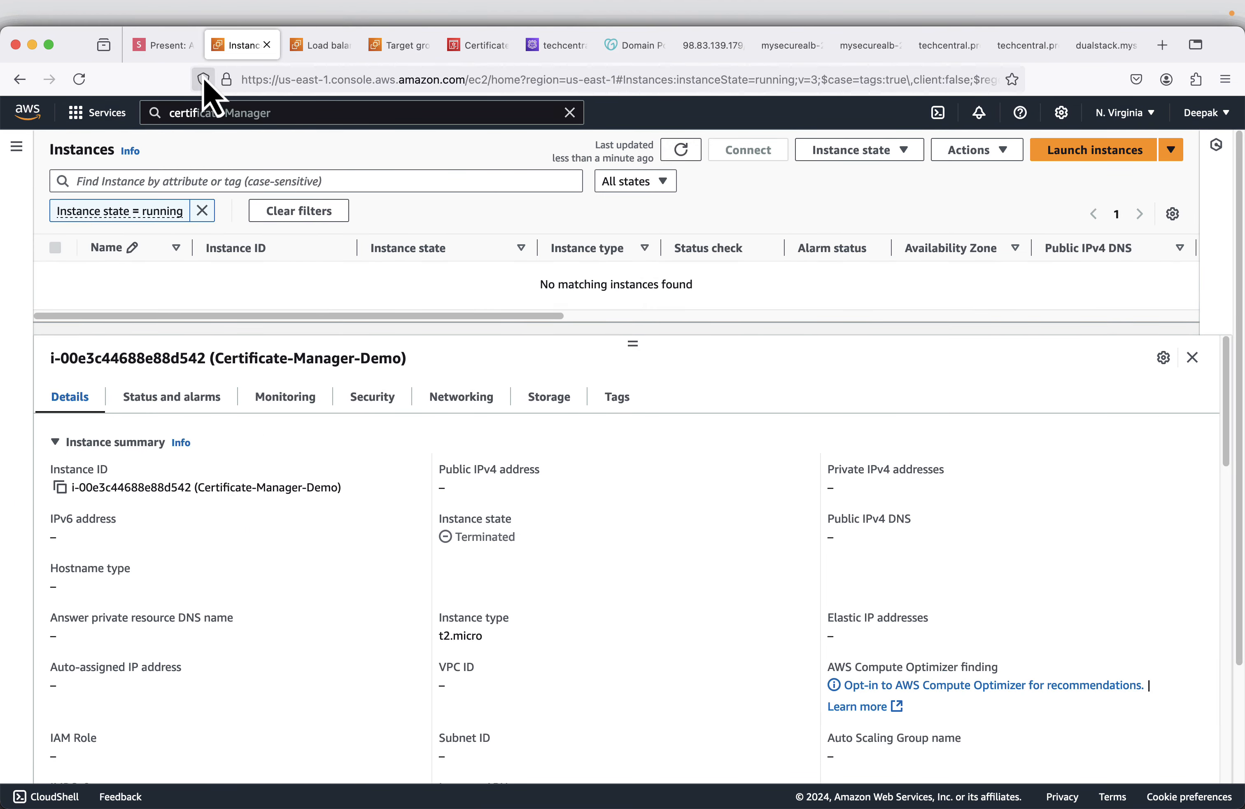
pyautogui.click(163, 47)
pyautogui.press('Right')
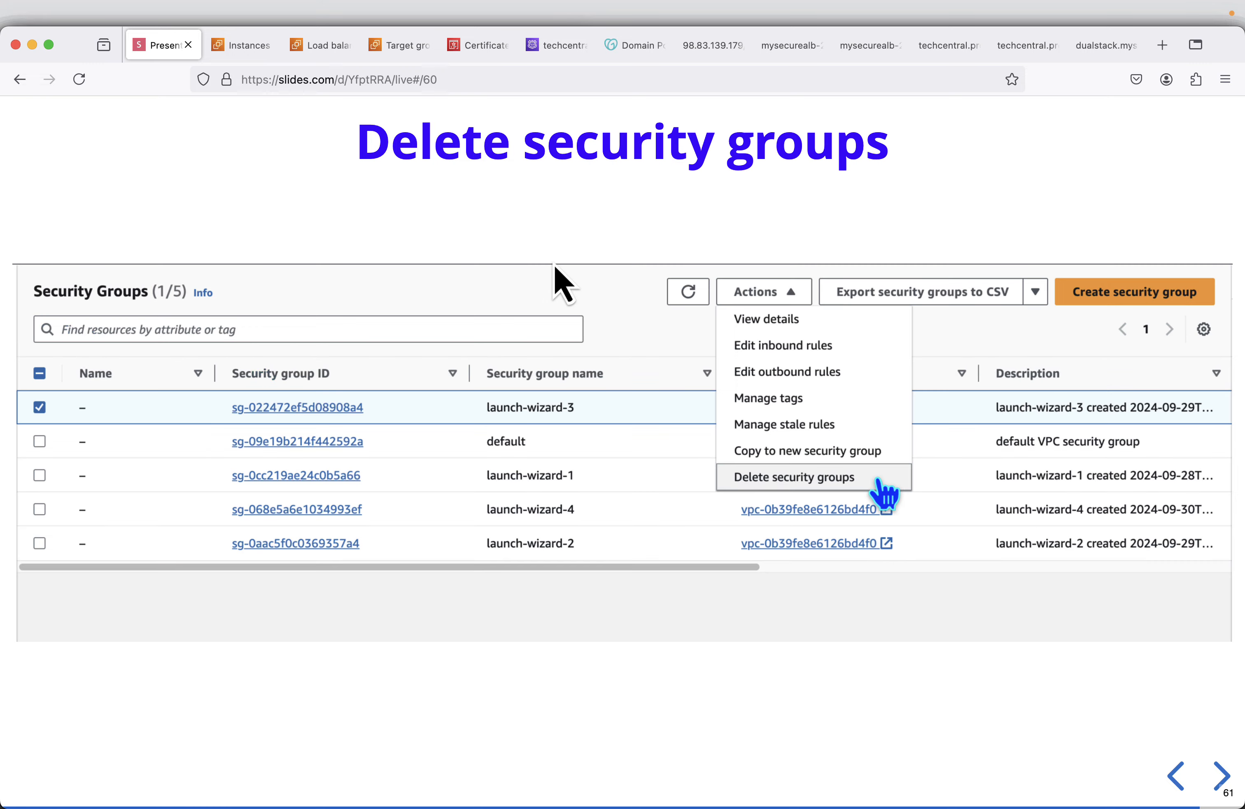
# Step: In Security Groups, select launch-wizard-1, launch-wizard-2, launch-wizard-3 and launch-wizard-4
pyautogui.click(236, 46)
pyautogui.click(19, 147)
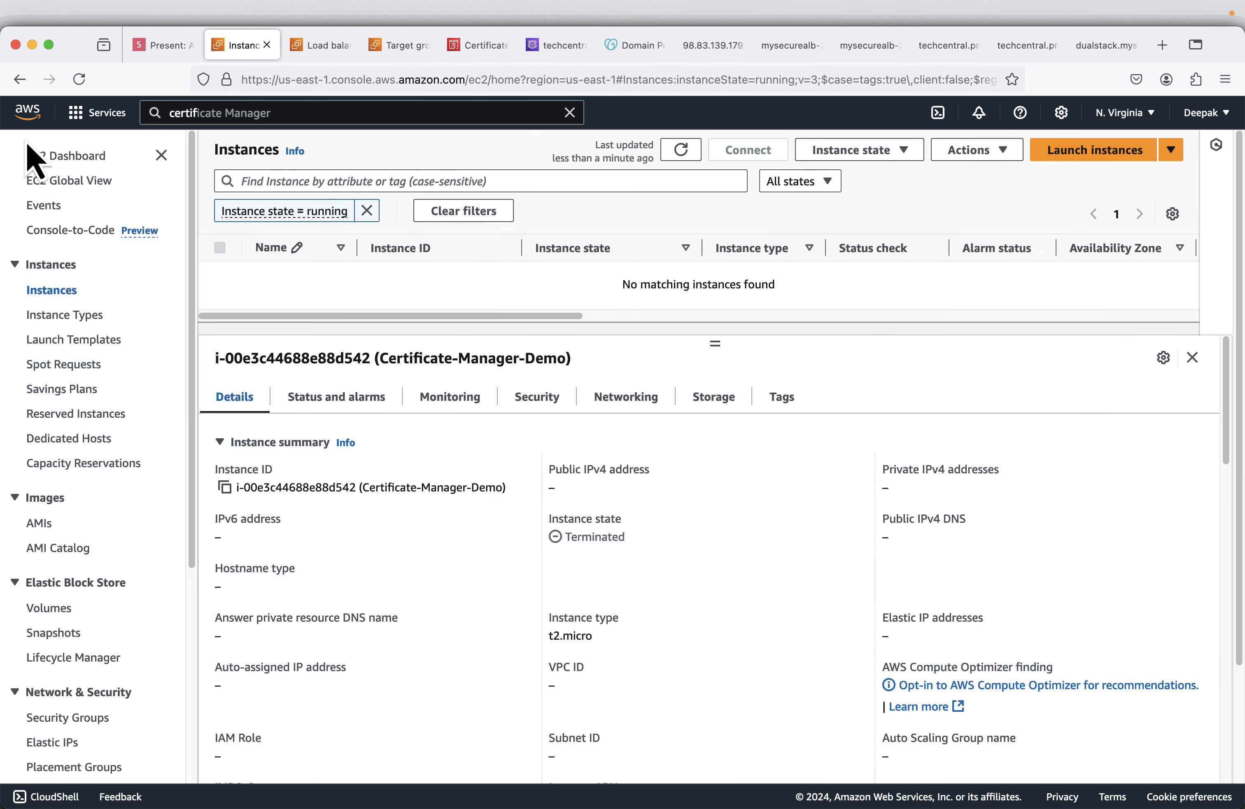
pyautogui.scroll(-5, 105, 473)
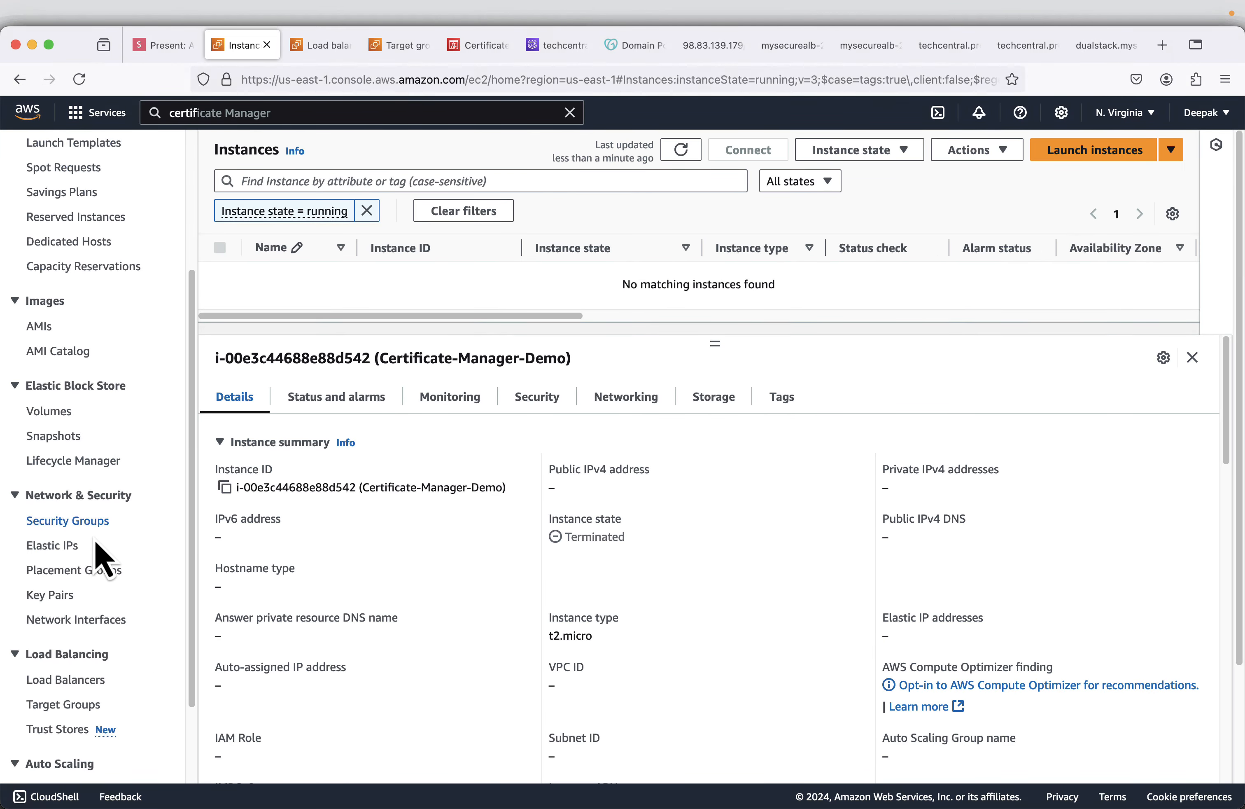
pyautogui.click(79, 520)
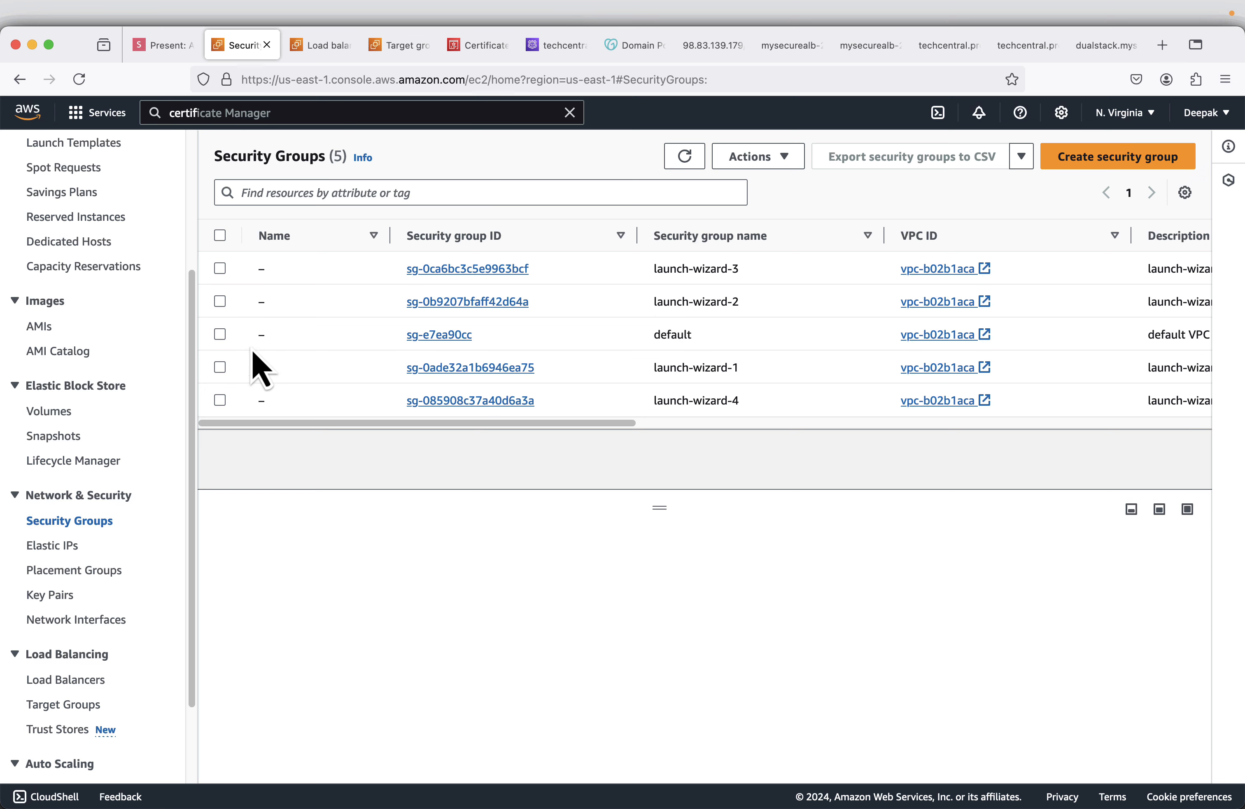
pyautogui.click(220, 268)
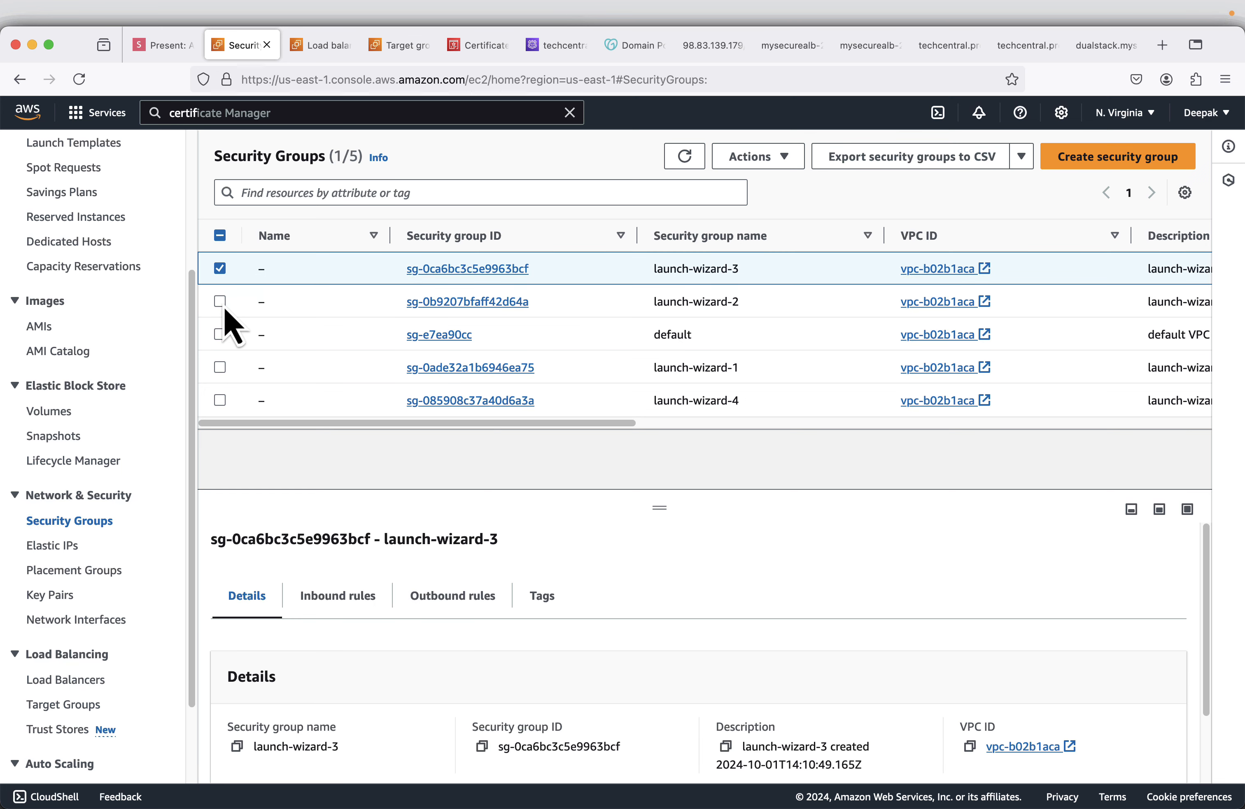
pyautogui.click(220, 301)
pyautogui.click(220, 367)
pyautogui.click(220, 401)
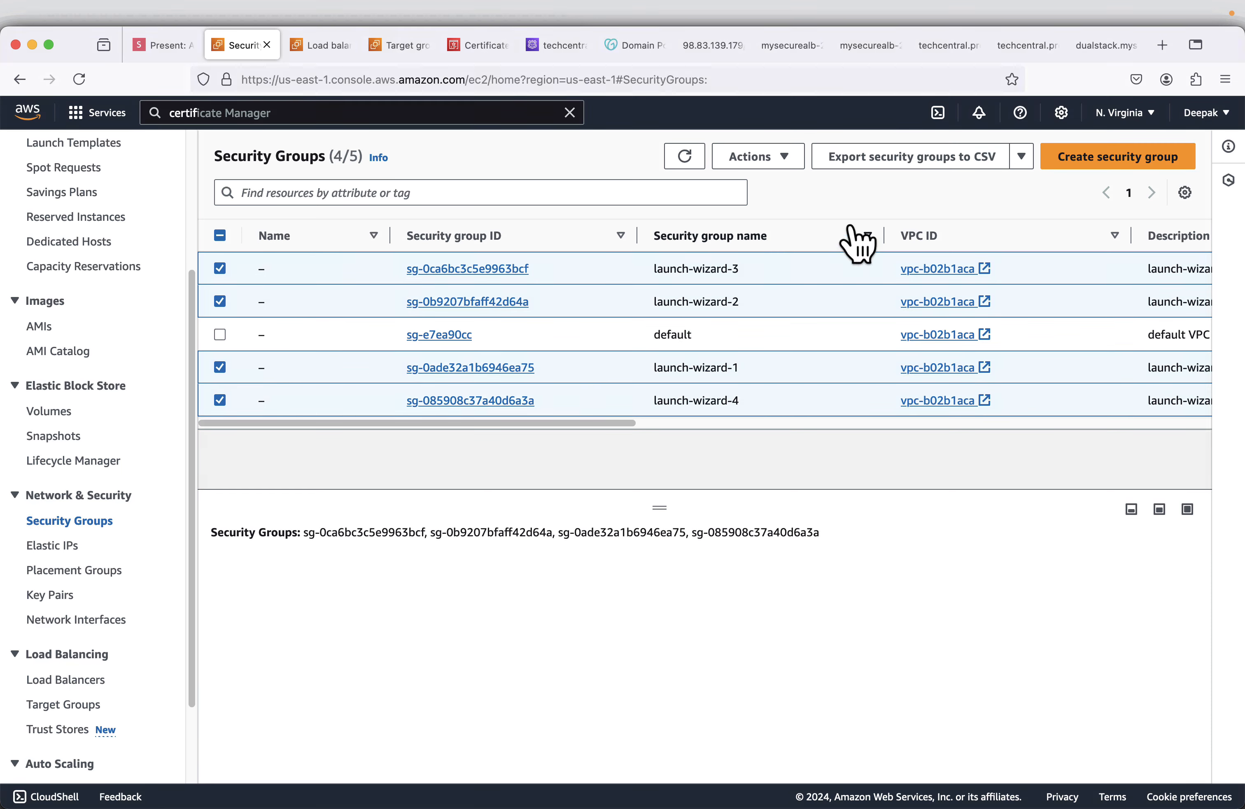
# Step: Delete the four selected security groups by entering 'delete', then advance to the 'Delete Certificate' slide
pyautogui.click(782, 159)
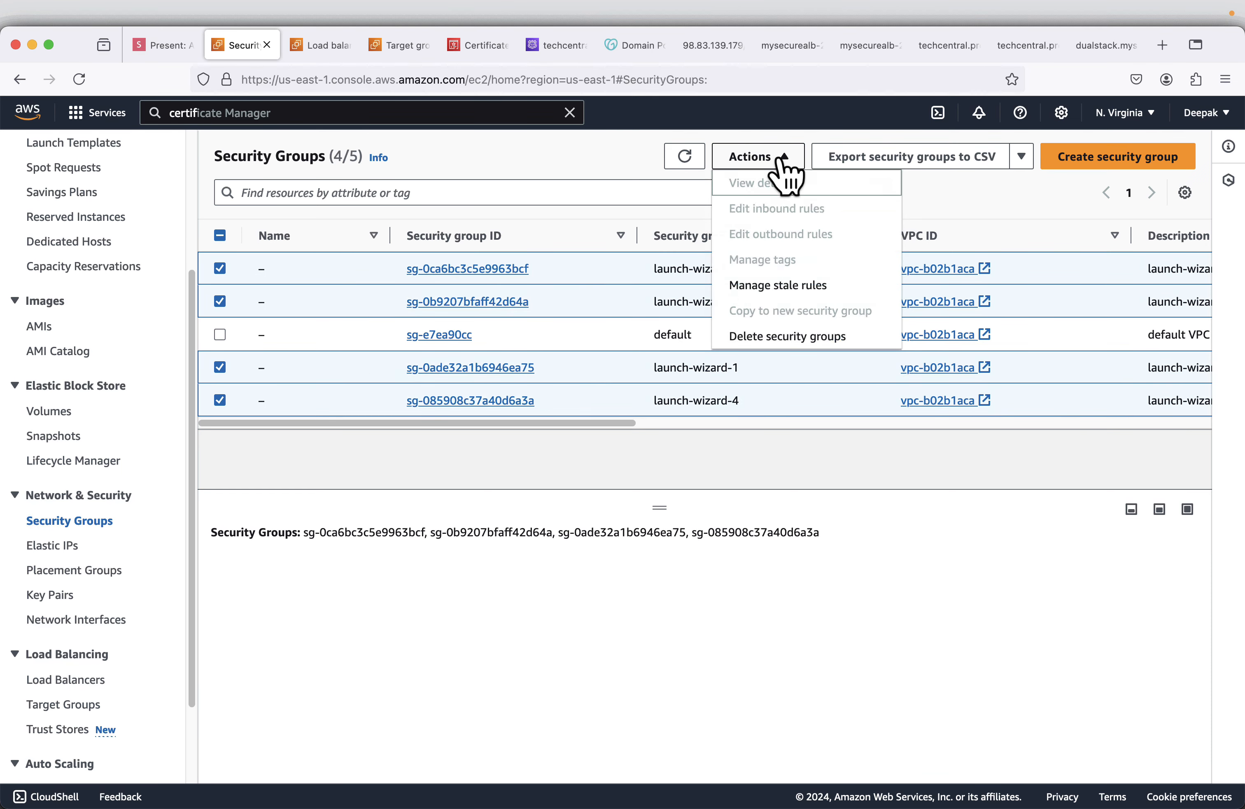
pyautogui.click(789, 339)
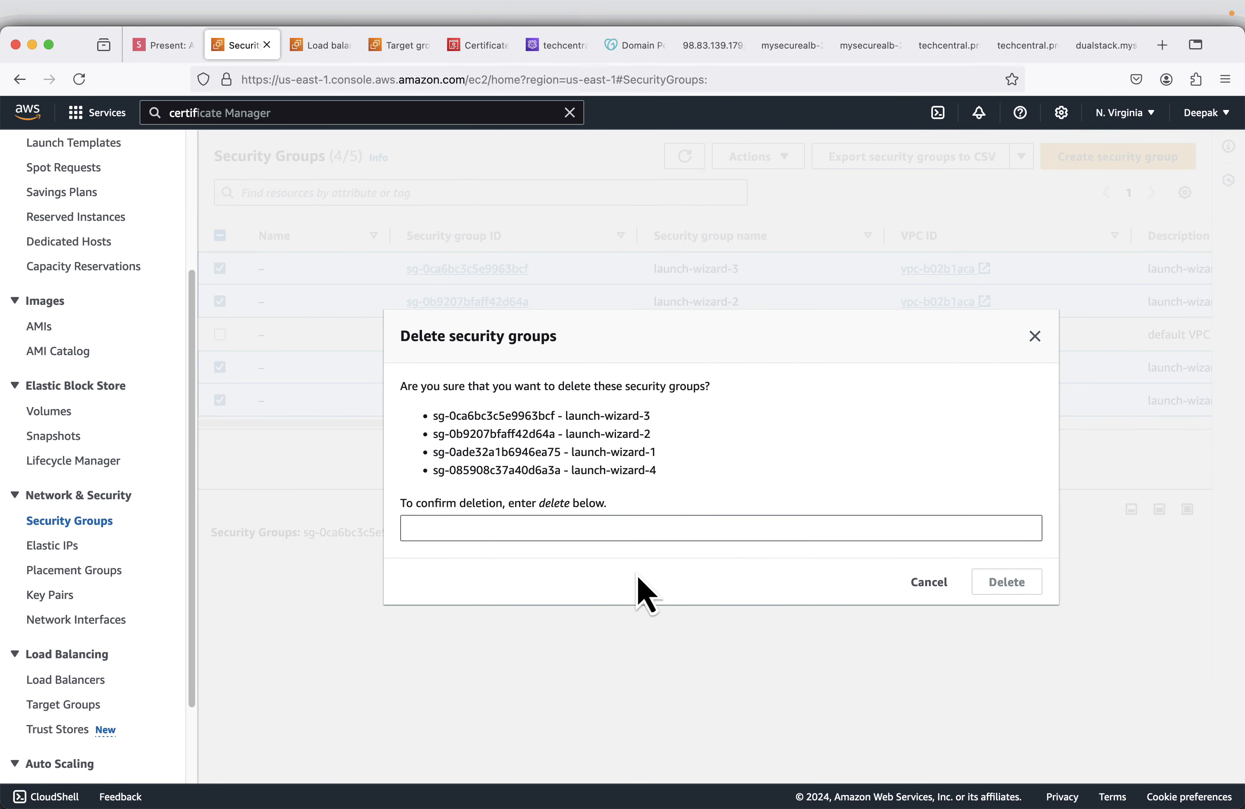
pyautogui.click(596, 528)
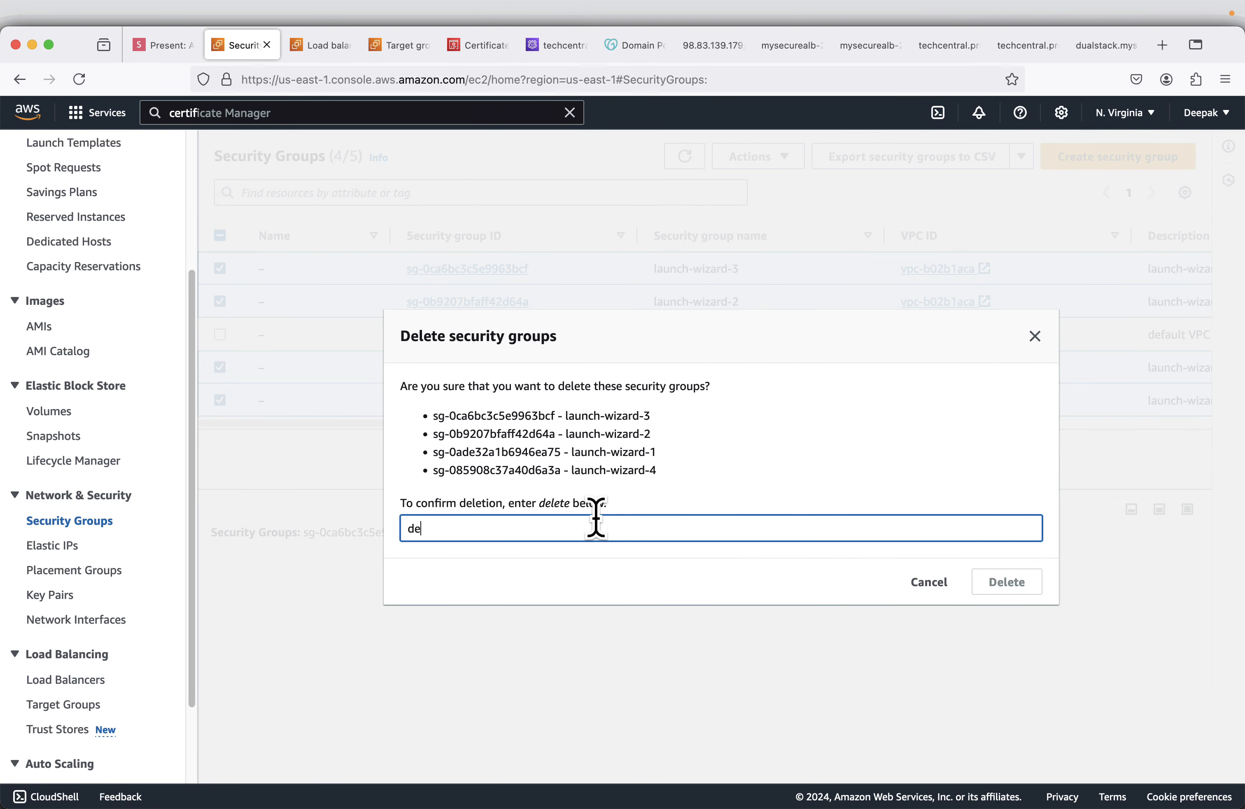
pyautogui.write('delete')
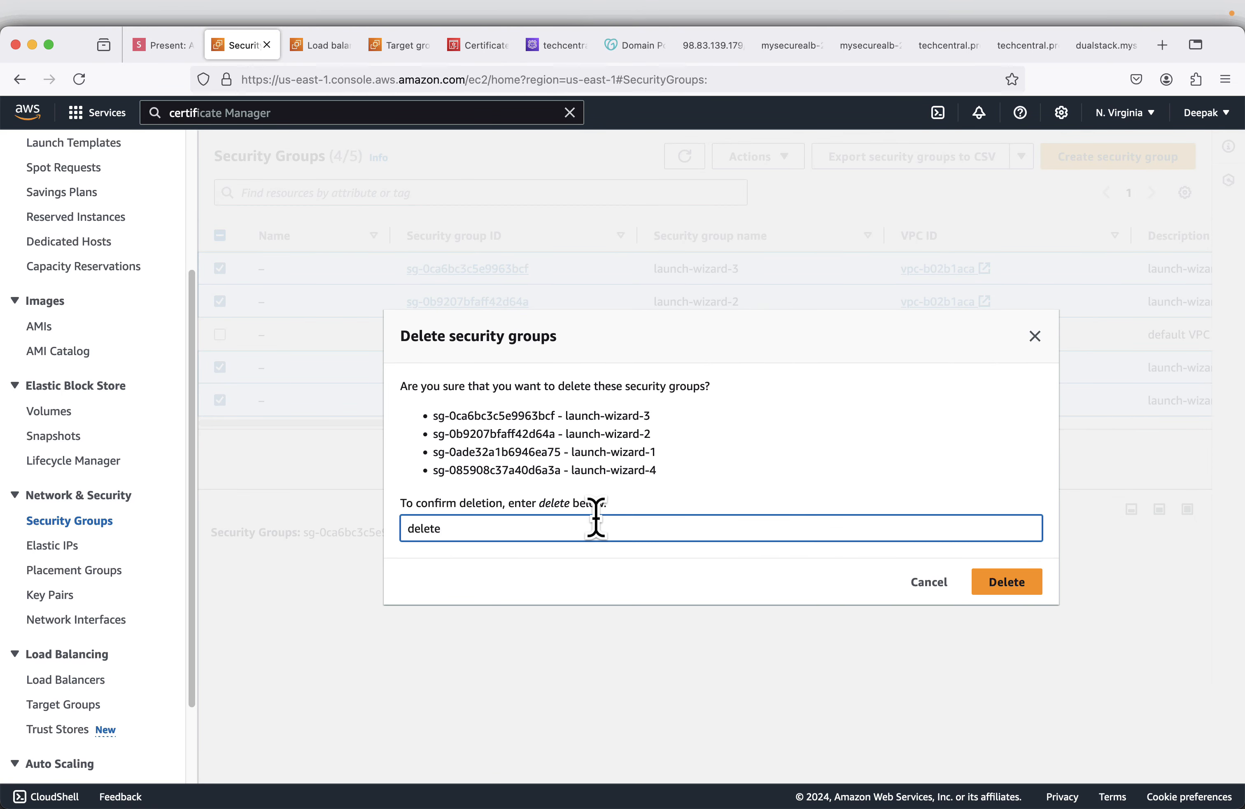
pyautogui.click(994, 591)
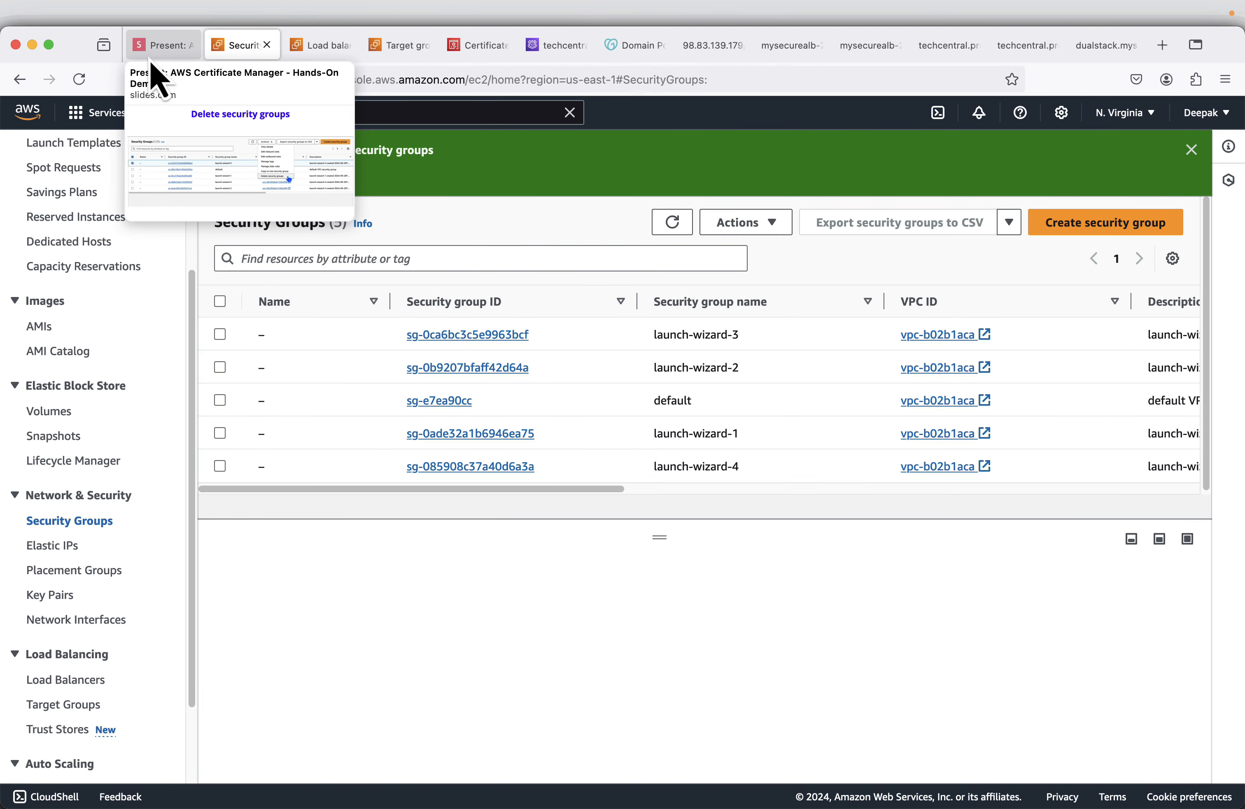
pyautogui.click(151, 49)
pyautogui.press('Right')
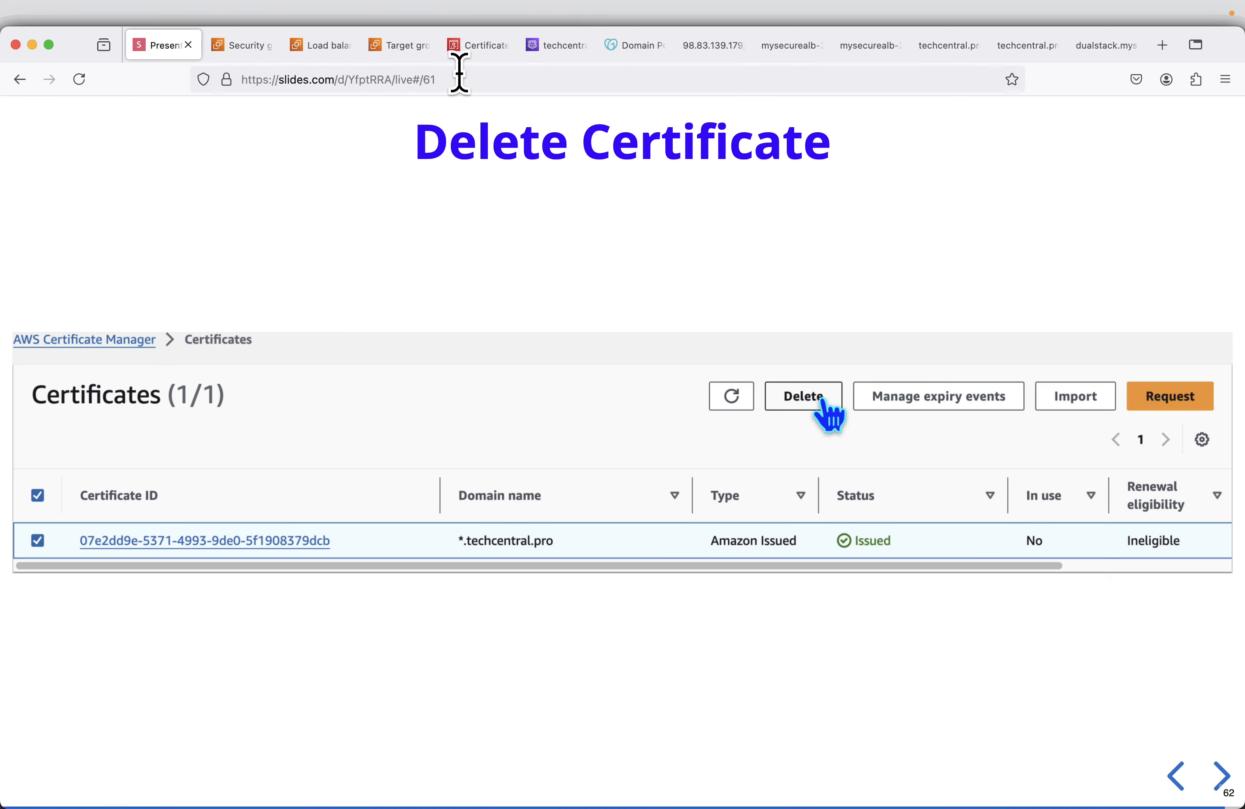
# Step: Delete the *.techcentral.pro certificate by entering 'delete', then refresh the certificates list
pyautogui.click(478, 46)
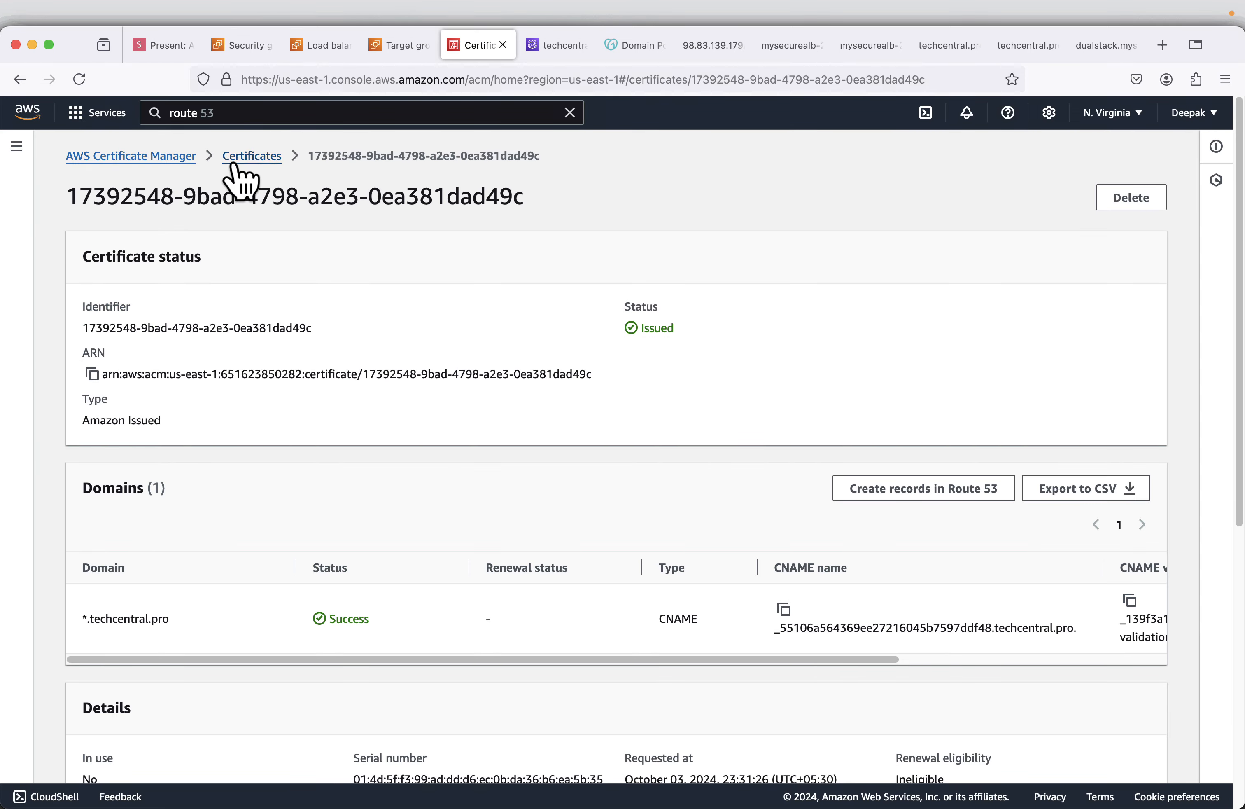
pyautogui.click(1139, 206)
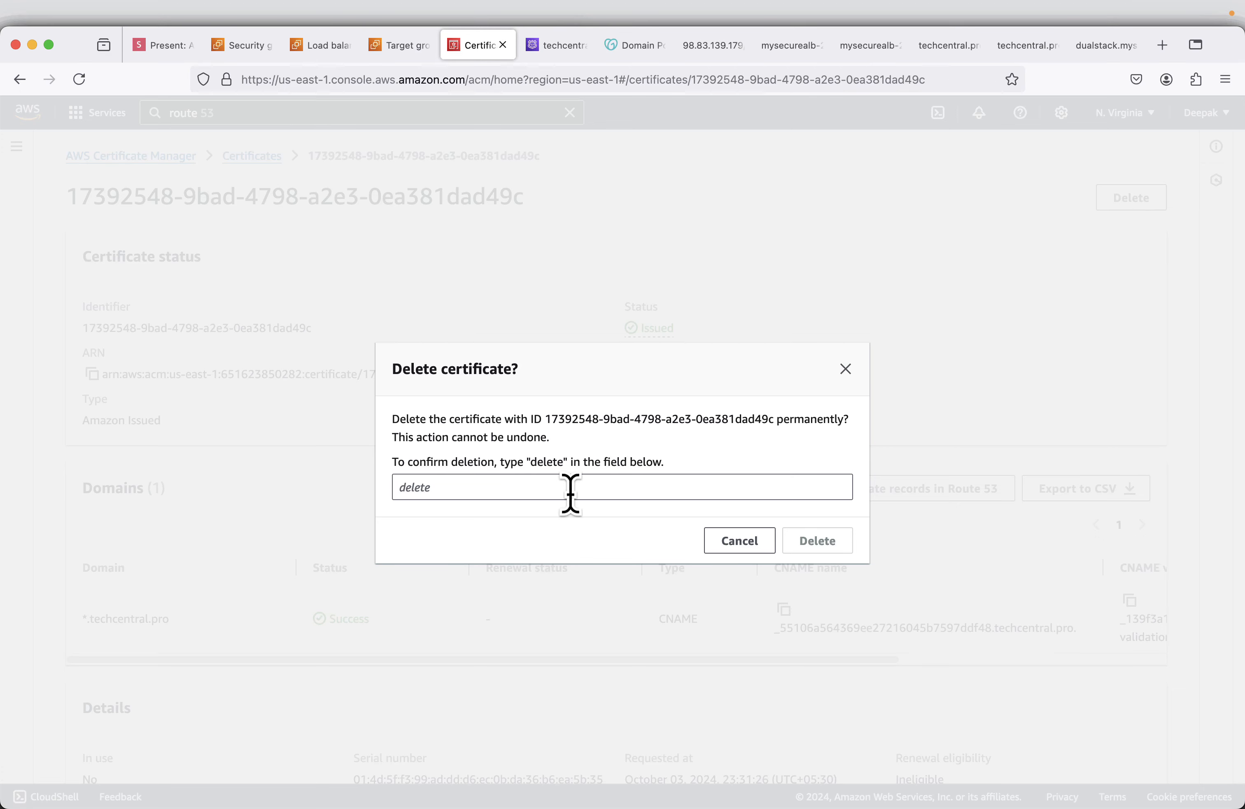
pyautogui.click(535, 478)
pyautogui.write('dele')
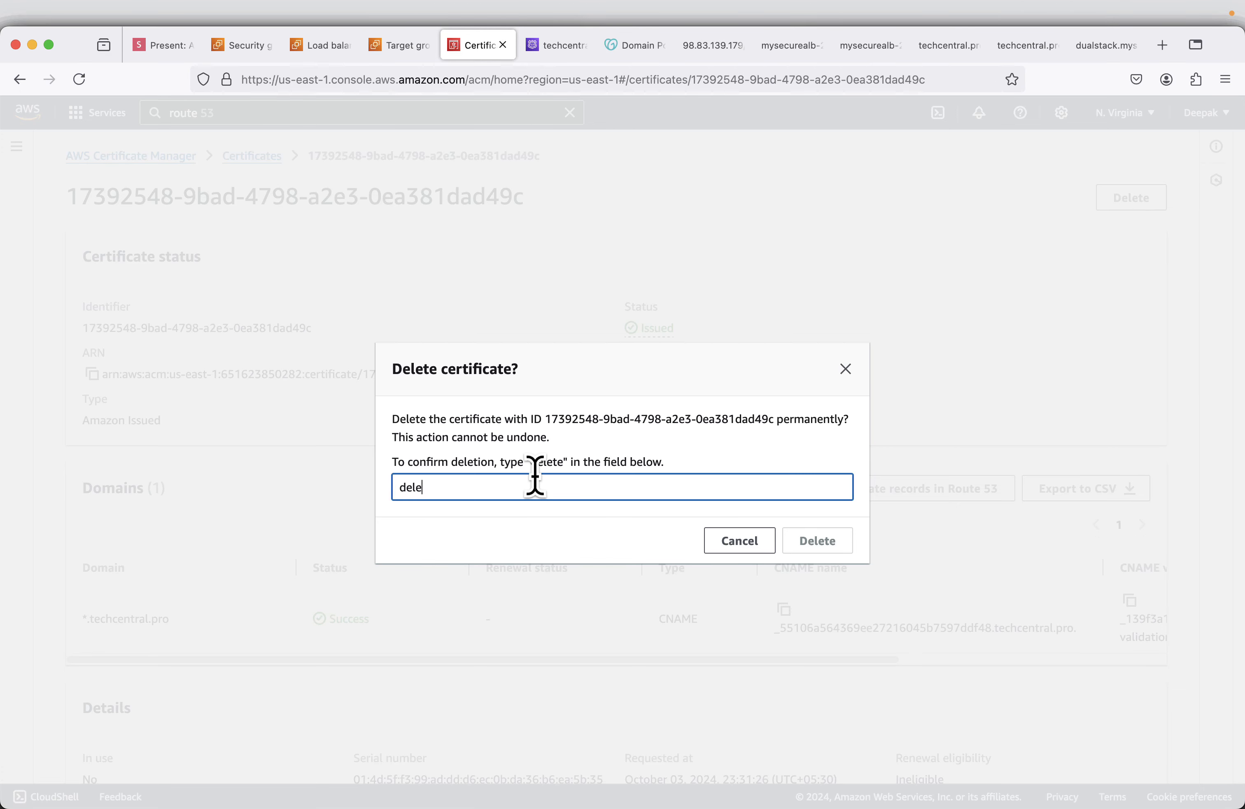
pyautogui.write('te')
pyautogui.click(842, 549)
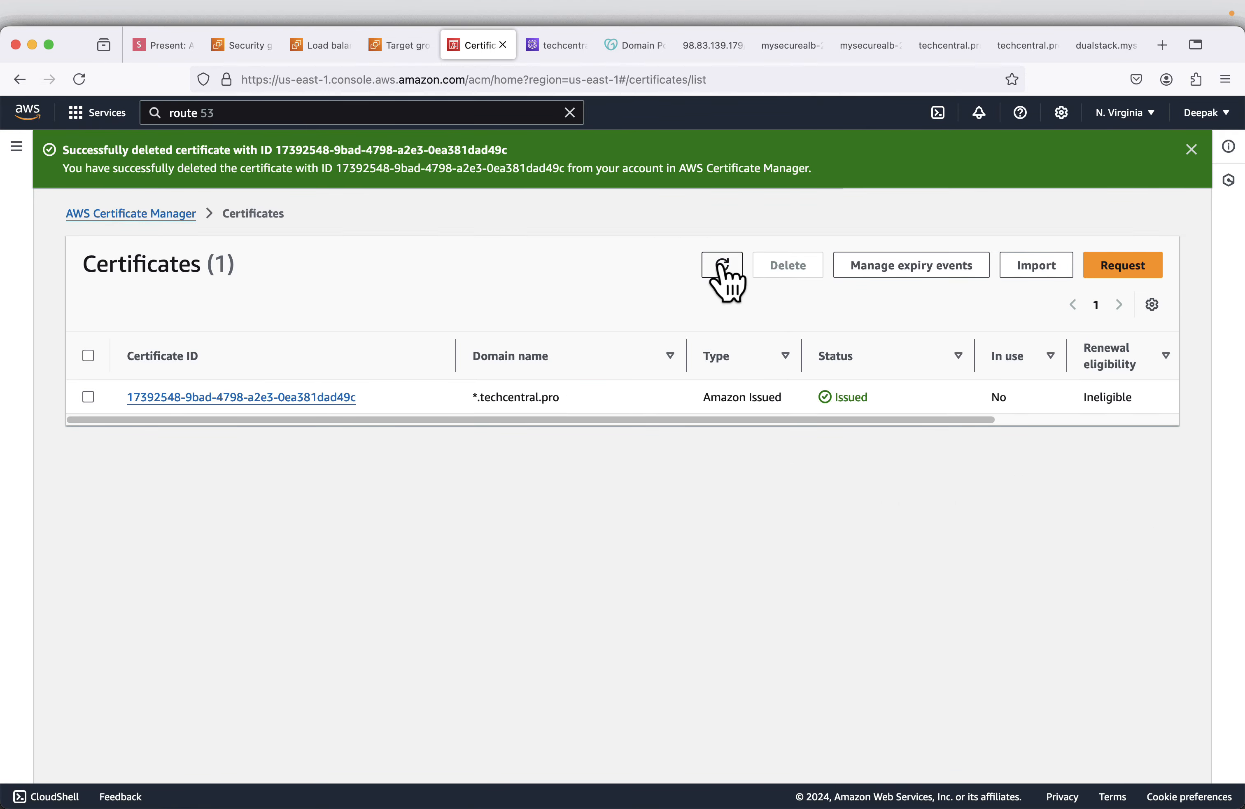
pyautogui.click(721, 264)
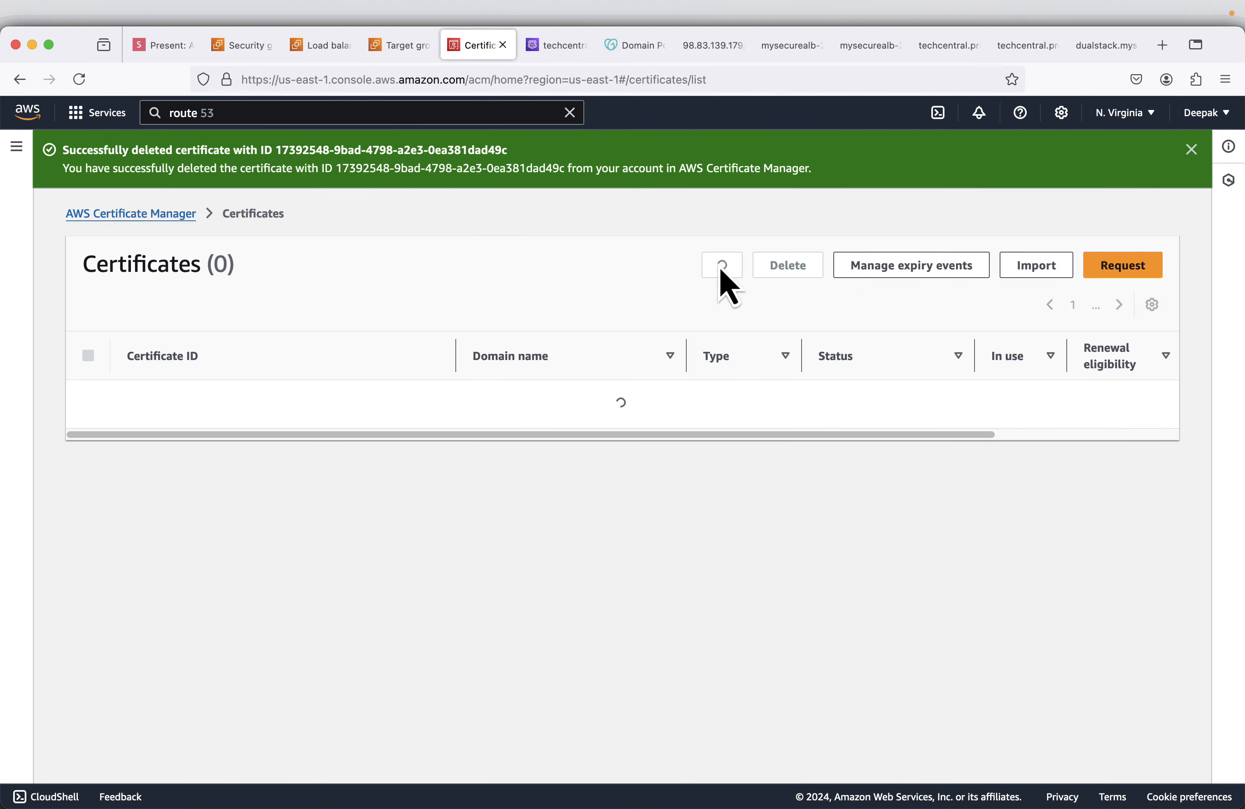
# Step: Delete My-EC2-Target-Group, then advance to the closing 'Thanks for Watching' slide
pyautogui.click(399, 46)
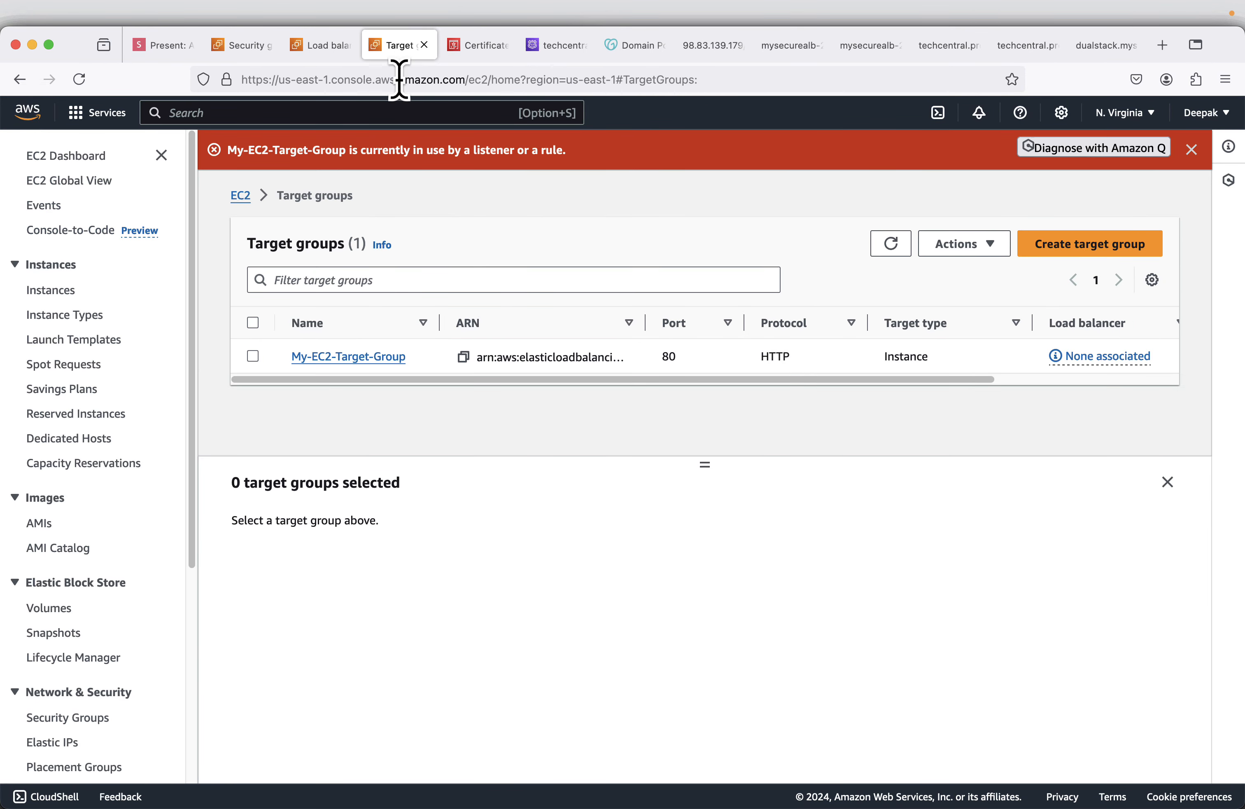
pyautogui.click(252, 357)
pyautogui.click(964, 244)
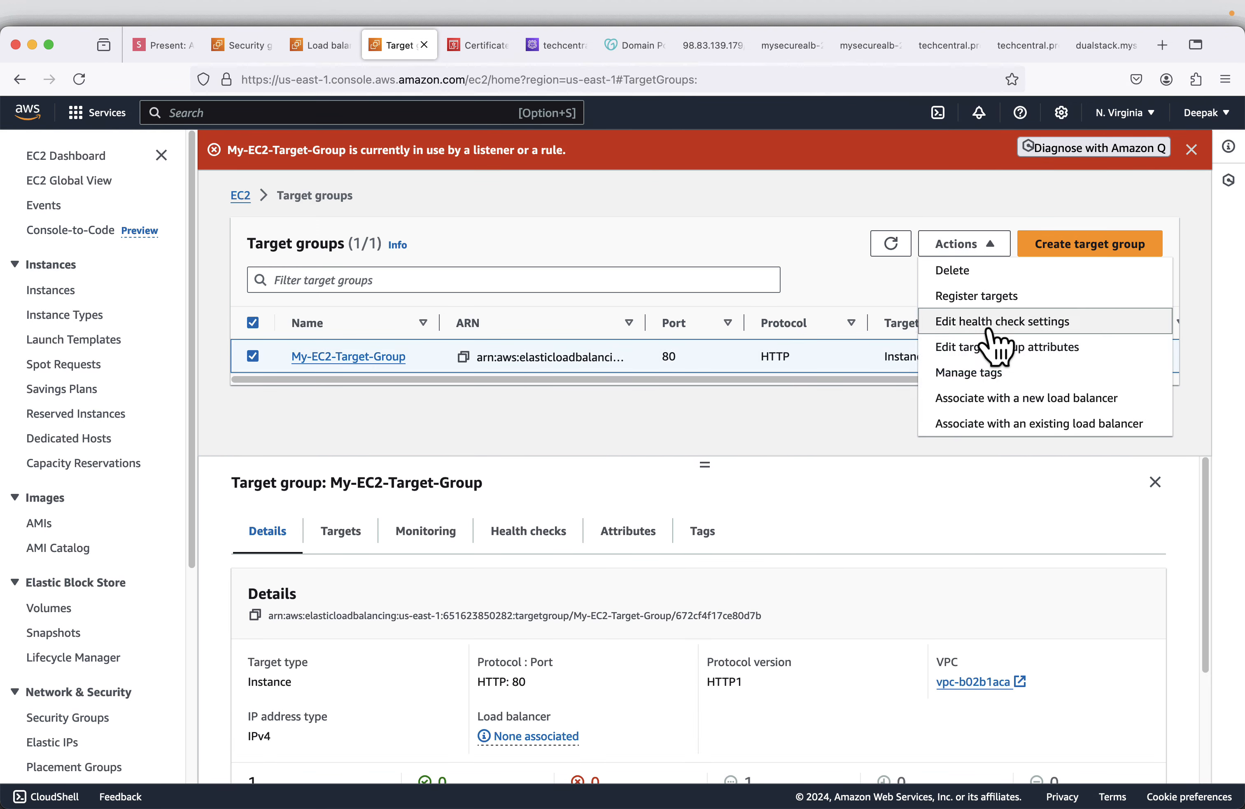
pyautogui.click(980, 271)
pyautogui.click(899, 578)
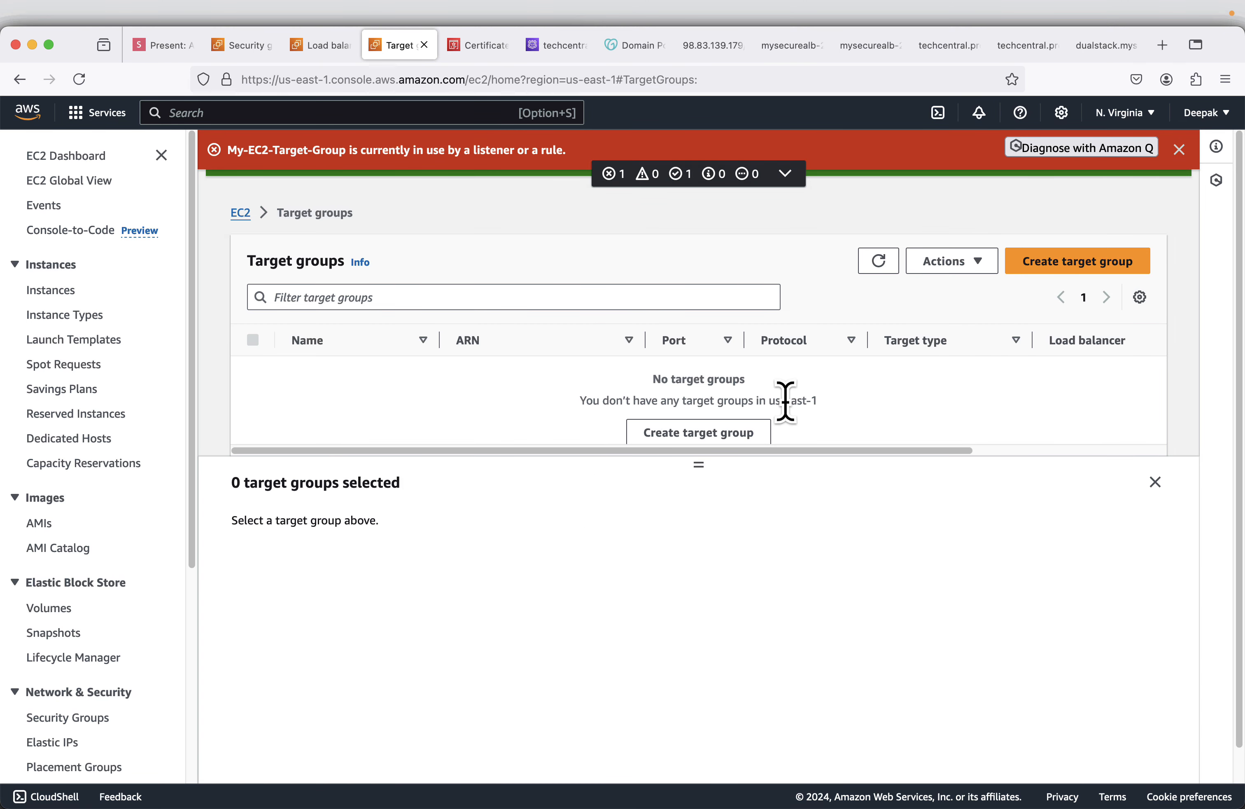
pyautogui.click(157, 46)
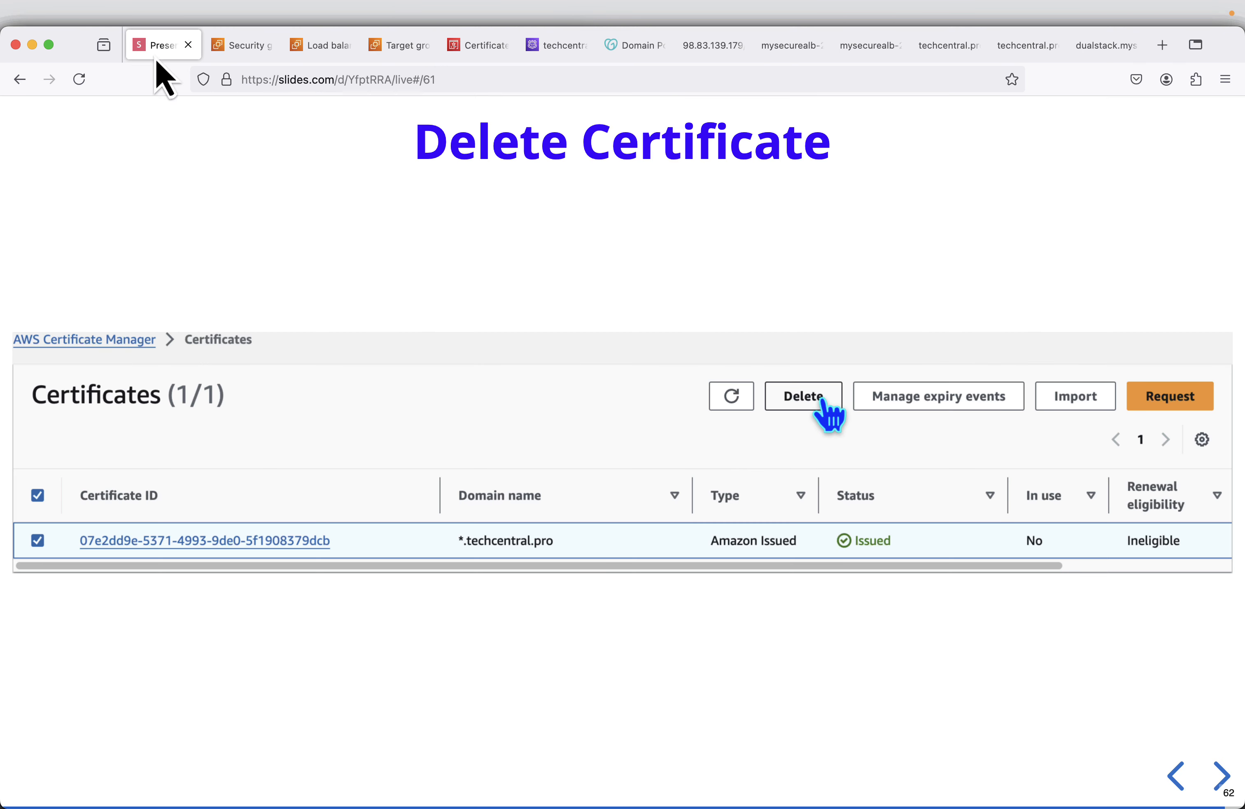
pyautogui.press('Right')
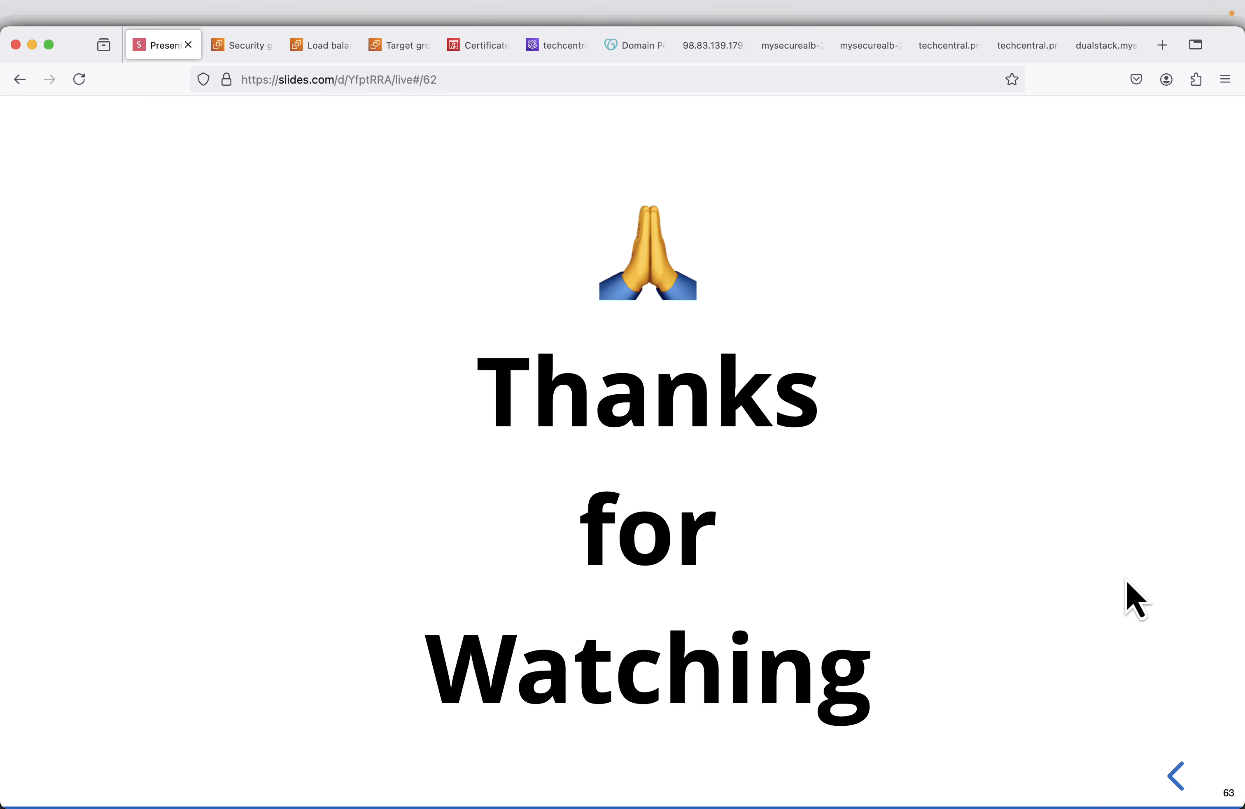